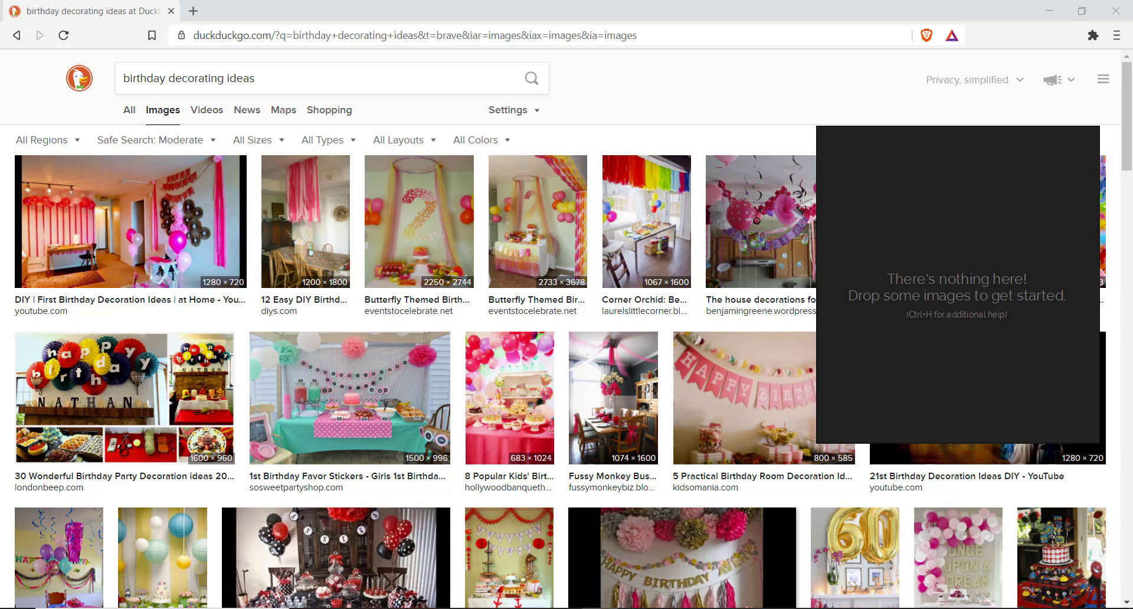
Switch to Maya and move the empty reference board aside so the kitchen model is unobstructed.
{"action": "left_click", "coordinate": [625, 567]}
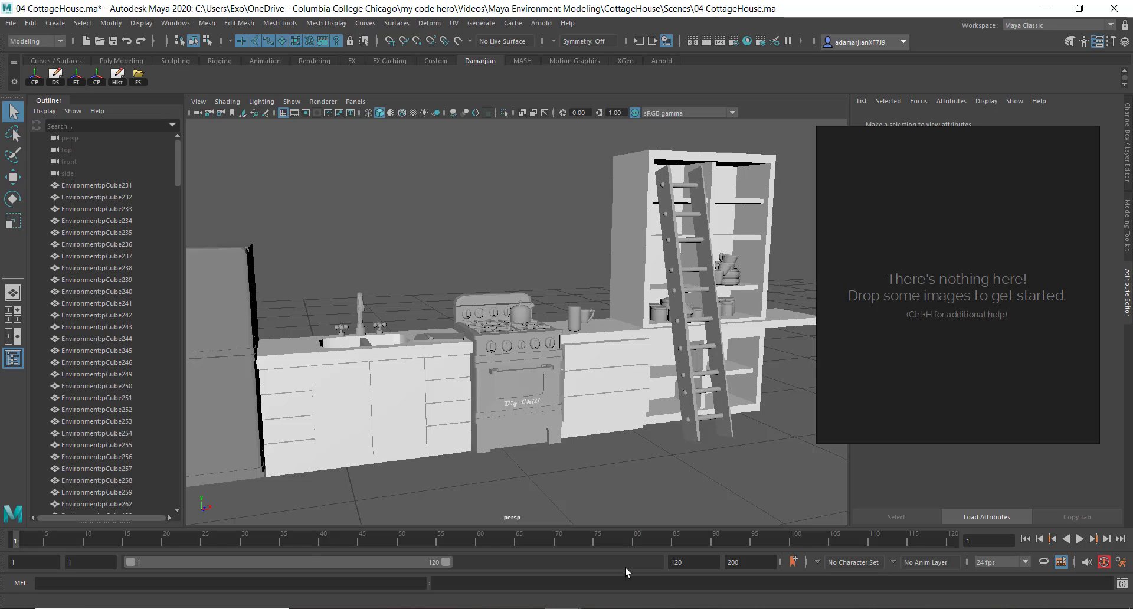
{"action": "left_click_drag", "start_coordinate": [969, 189], "coordinate": [103, 238]}
{"action": "left_click_drag", "start_coordinate": [449, 296], "coordinate": [320, 186], "text": "alt"}
{"action": "left_click", "coordinate": [320, 186]}
{"action": "left_click_drag", "start_coordinate": [393, 232], "coordinate": [626, 301], "text": "alt"}
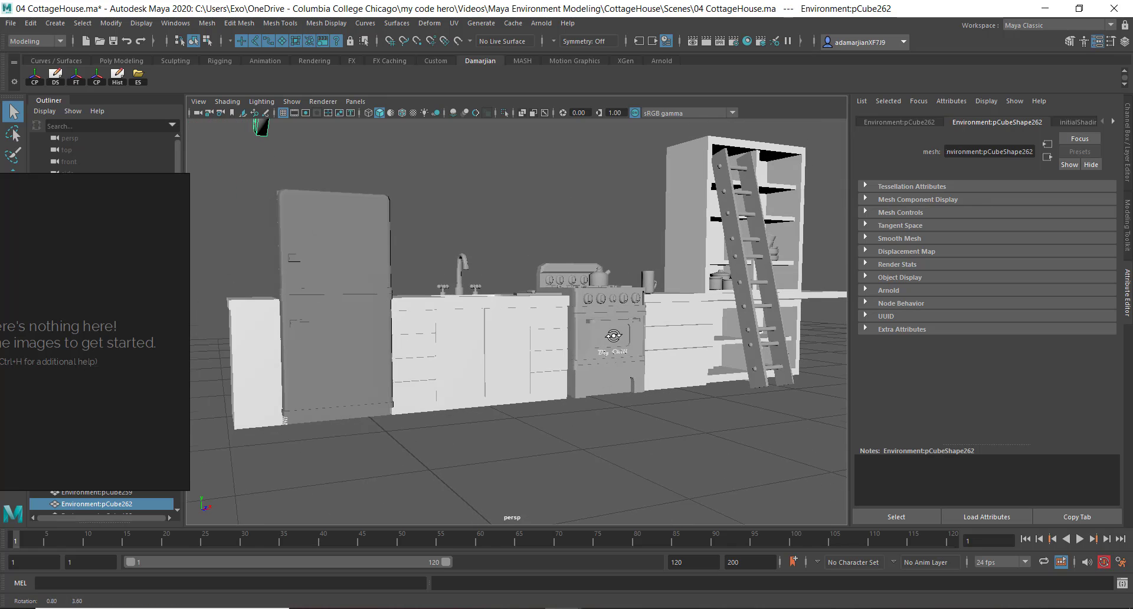
Show the channel and layer editor and make the Walls layer visible around the kitchen.
{"action": "key", "text": "ctrl+a"}
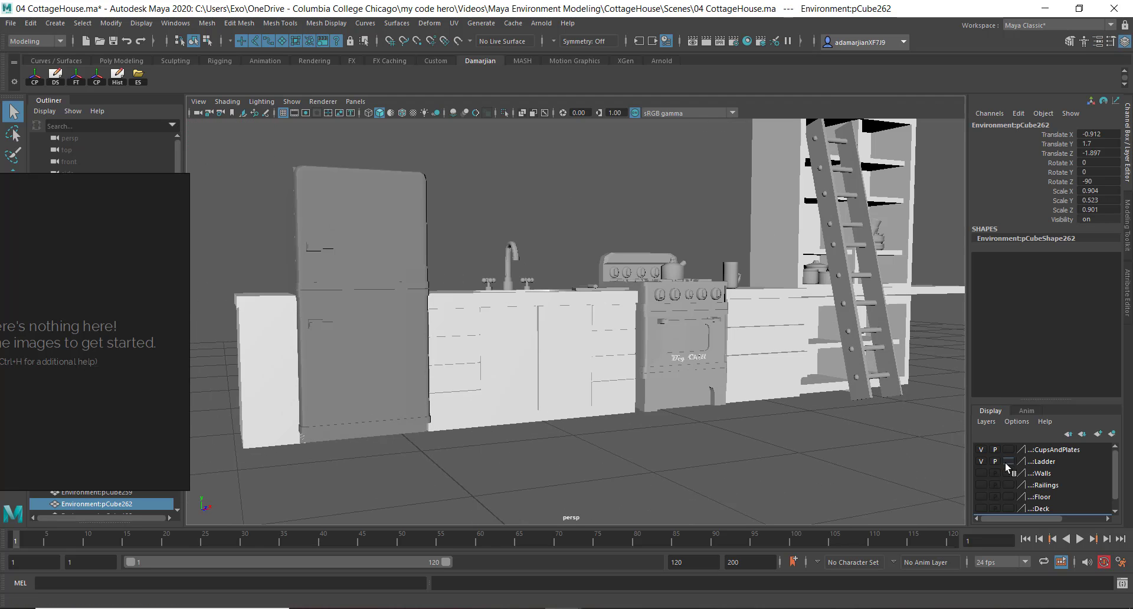
{"action": "left_click", "coordinate": [984, 472]}
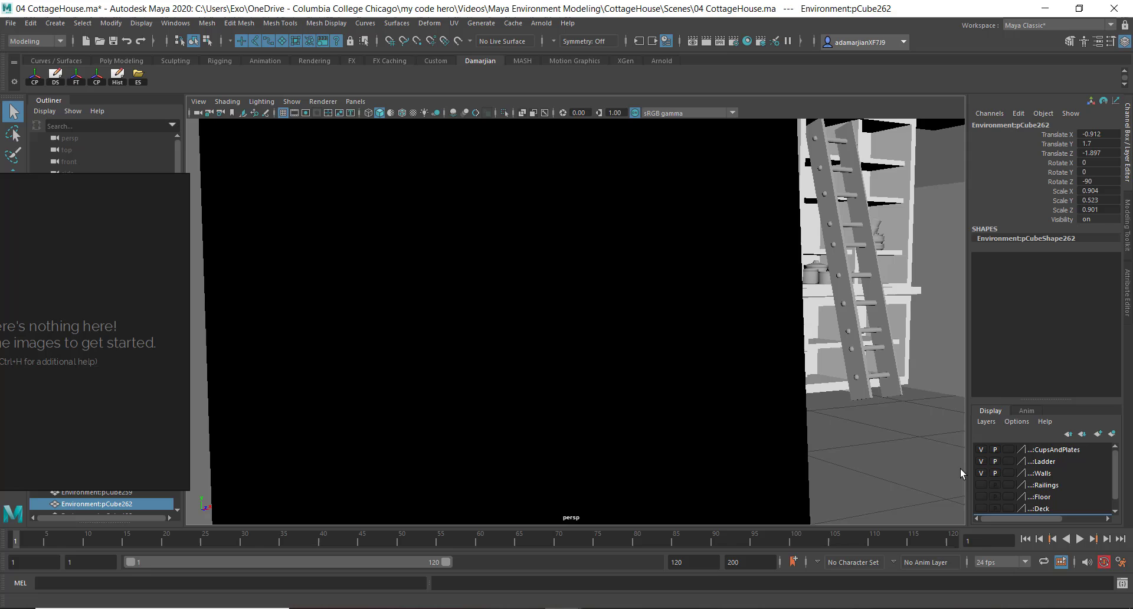
{"action": "left_click_drag", "start_coordinate": [446, 294], "coordinate": [632, 296], "text": "alt"}
{"action": "right_click_drag", "start_coordinate": [631, 296], "coordinate": [342, 288], "text": "alt"}
{"action": "middle_click_drag", "start_coordinate": [750, 282], "coordinate": [539, 284], "text": "alt"}
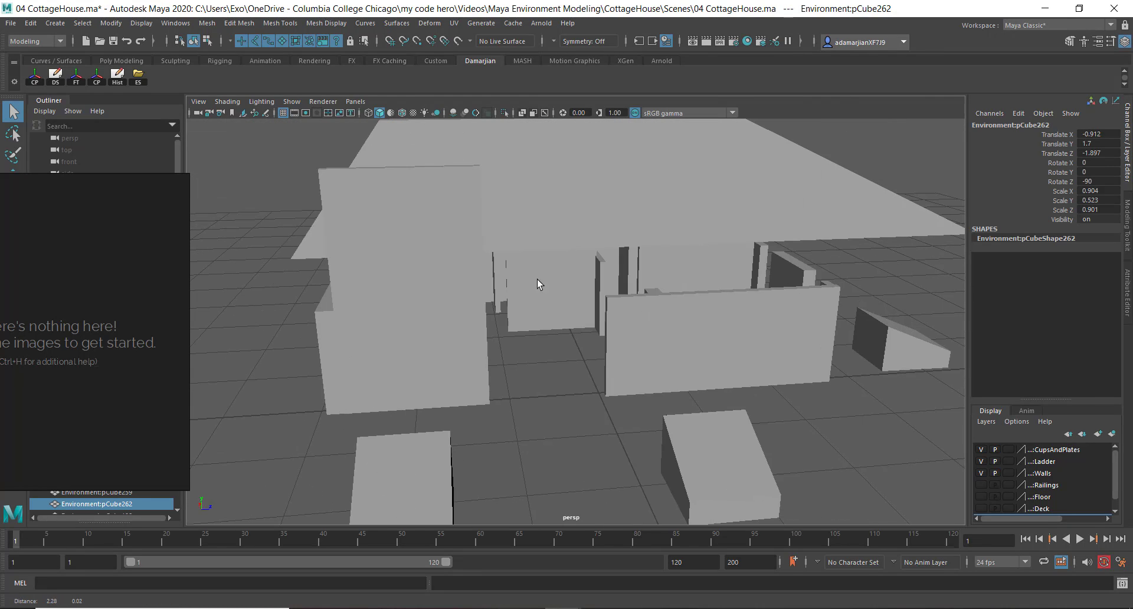
{"action": "left_click_drag", "start_coordinate": [611, 285], "coordinate": [478, 276], "text": "alt"}
{"action": "right_click_drag", "start_coordinate": [478, 276], "coordinate": [781, 387], "text": "alt"}
{"action": "middle_click_drag", "start_coordinate": [781, 387], "coordinate": [964, 405], "text": "alt"}
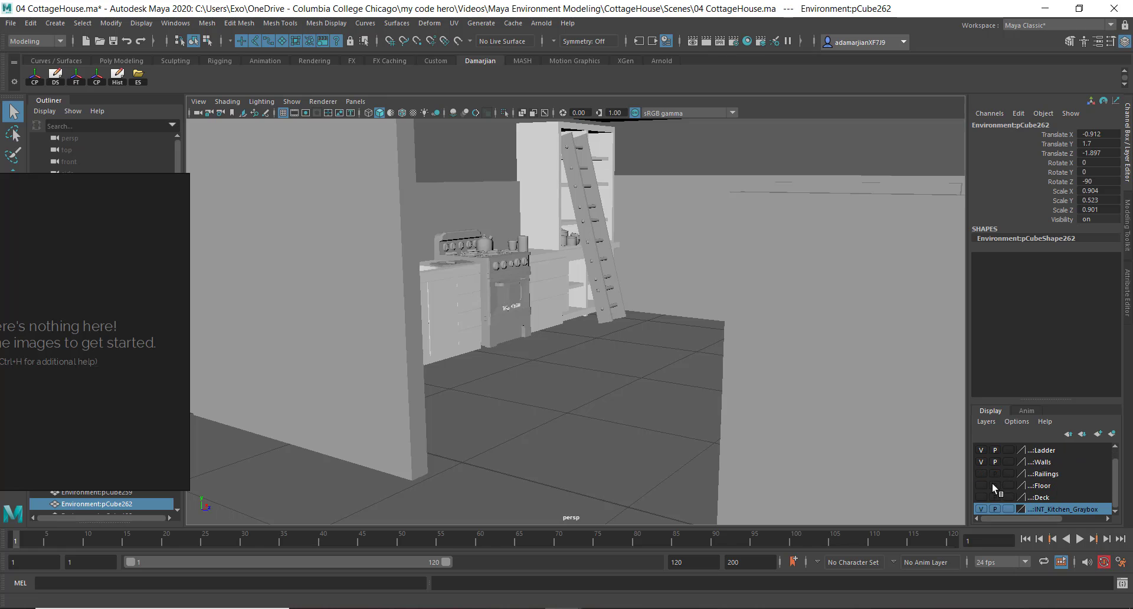
Make the Floor layer visible beneath the kitchen cabinets.
{"action": "left_click", "coordinate": [981, 484]}
{"action": "left_click_drag", "start_coordinate": [459, 319], "coordinate": [405, 339], "text": "alt"}
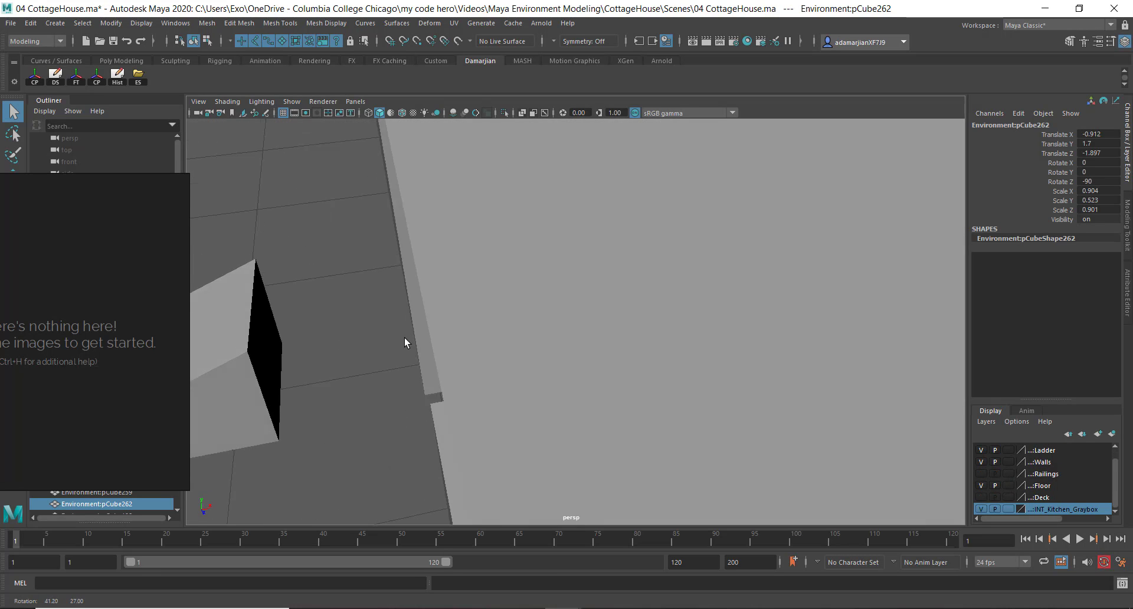
{"action": "right_click_drag", "start_coordinate": [404, 339], "coordinate": [638, 370], "text": "alt"}
{"action": "left_click_drag", "start_coordinate": [638, 371], "coordinate": [640, 334], "text": "alt"}
{"action": "middle_click_drag", "start_coordinate": [640, 334], "coordinate": [276, 395], "text": "alt"}
{"action": "right_click_drag", "start_coordinate": [275, 394], "coordinate": [325, 293], "text": "alt"}
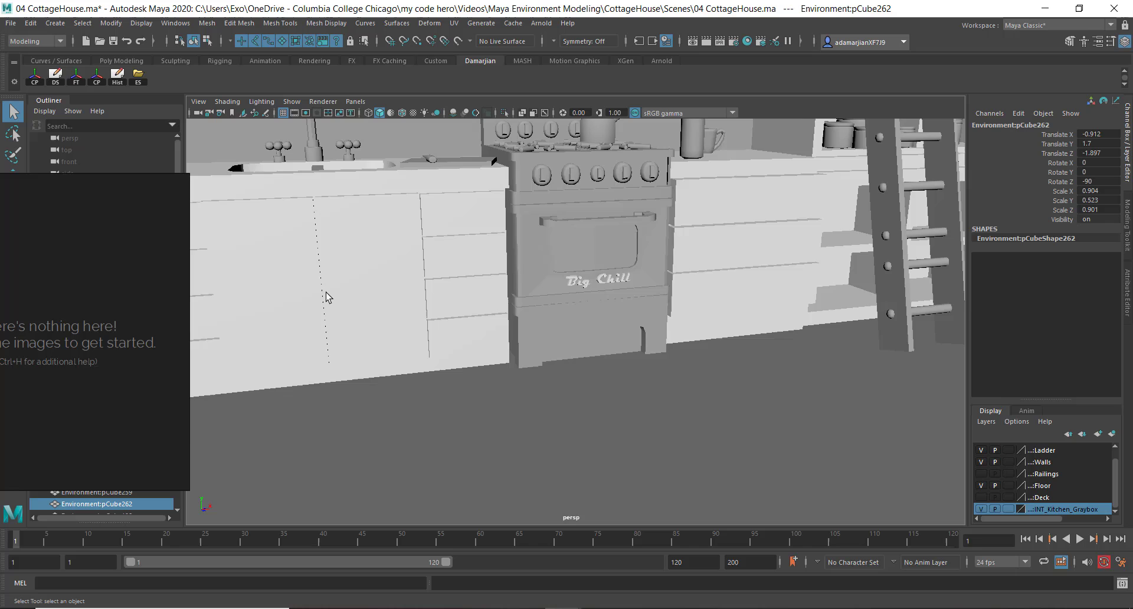
Turn on screen-space ambient occlusion in the perspective view of the kitchen.
{"action": "left_click_drag", "start_coordinate": [325, 293], "coordinate": [392, 217], "text": "alt"}
{"action": "left_click", "coordinate": [452, 115]}
{"action": "left_click_drag", "start_coordinate": [438, 266], "coordinate": [417, 308], "text": "alt"}
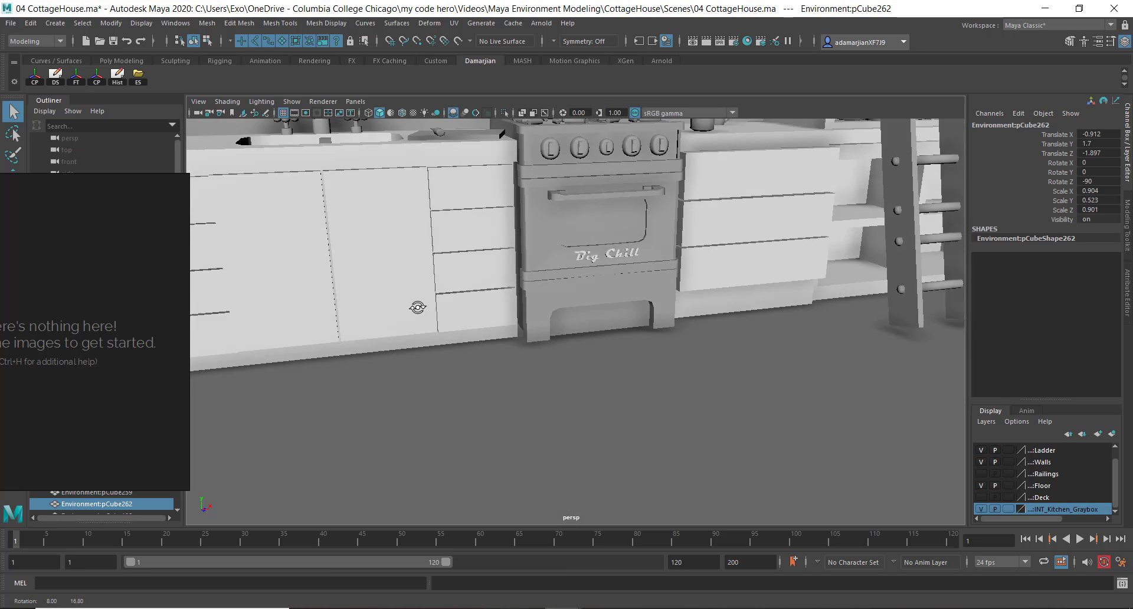
{"action": "right_click_drag", "start_coordinate": [418, 308], "coordinate": [313, 289], "text": "alt"}
{"action": "left_click_drag", "start_coordinate": [381, 349], "coordinate": [379, 324], "text": "alt"}
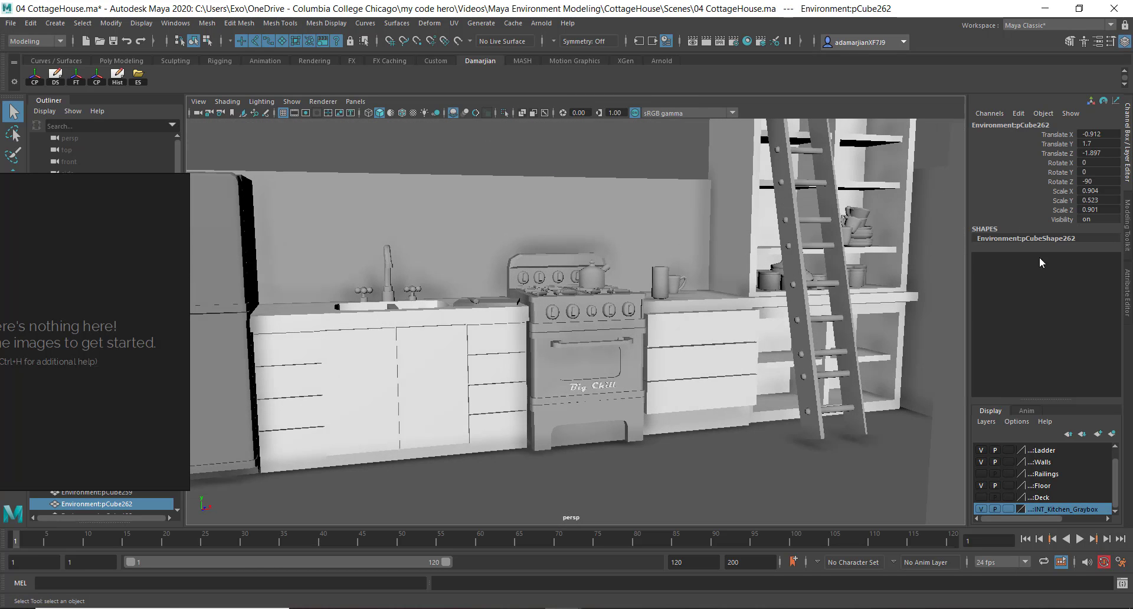
{"action": "left_click_drag", "start_coordinate": [517, 289], "coordinate": [546, 290], "text": "alt"}
Create a display layer from the front and interior walls that block the kitchen, and toggle its visibility to check its contents.
{"action": "left_click", "coordinate": [867, 313]}
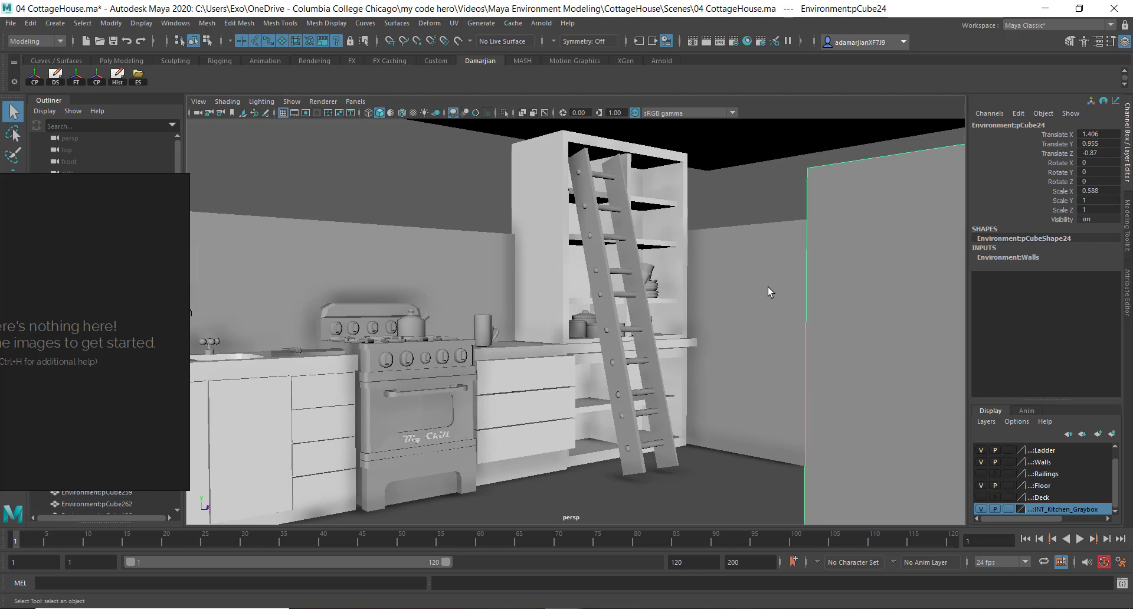
{"action": "scroll", "coordinate": [767, 288], "scroll_direction": "down", "scroll_amount": 12}
{"action": "left_click_drag", "start_coordinate": [717, 328], "coordinate": [767, 342], "text": "alt"}
{"action": "left_click_drag", "start_coordinate": [819, 395], "coordinate": [624, 282]}
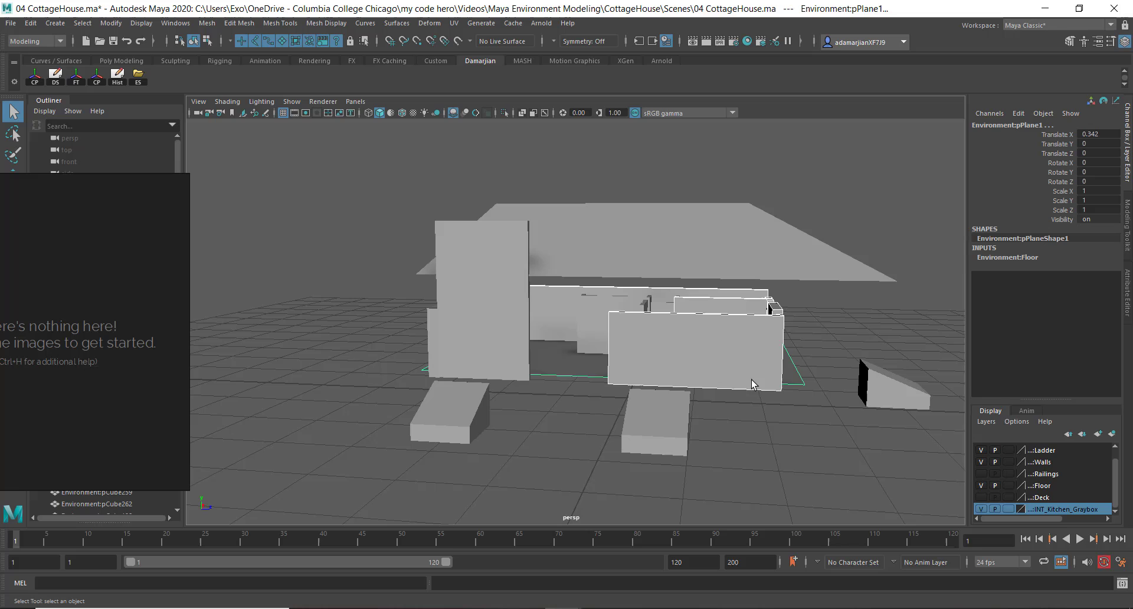
{"action": "left_click", "coordinate": [610, 303]}
{"action": "left_click_drag", "start_coordinate": [678, 324], "coordinate": [655, 311], "text": "alt"}
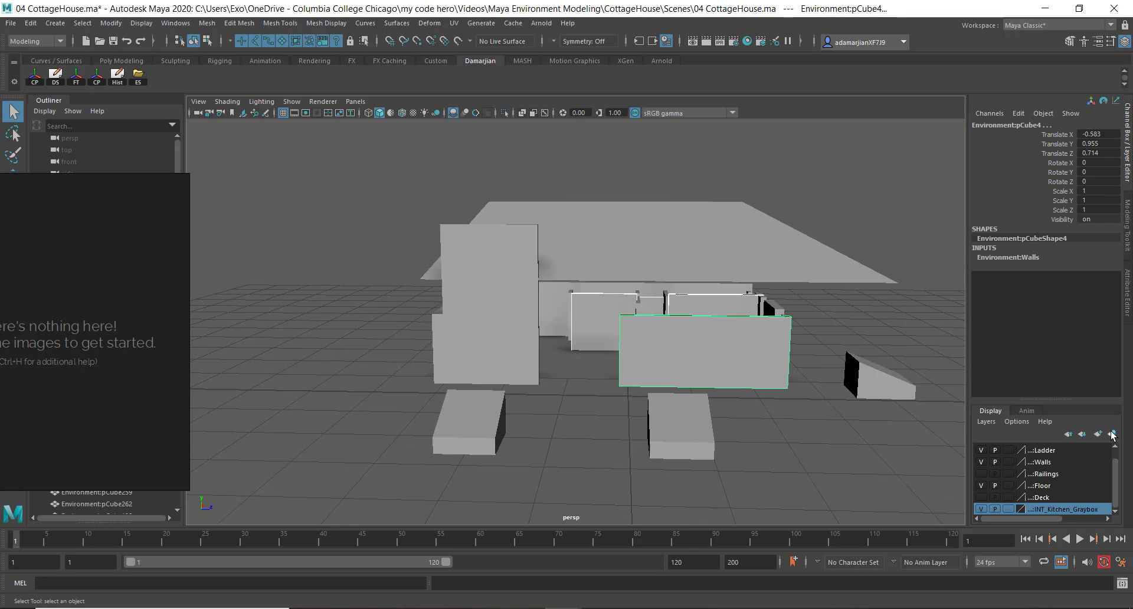
{"action": "scroll", "coordinate": [1091, 461], "scroll_direction": "up", "scroll_amount": 1}
{"action": "left_click", "coordinate": [1062, 450]}
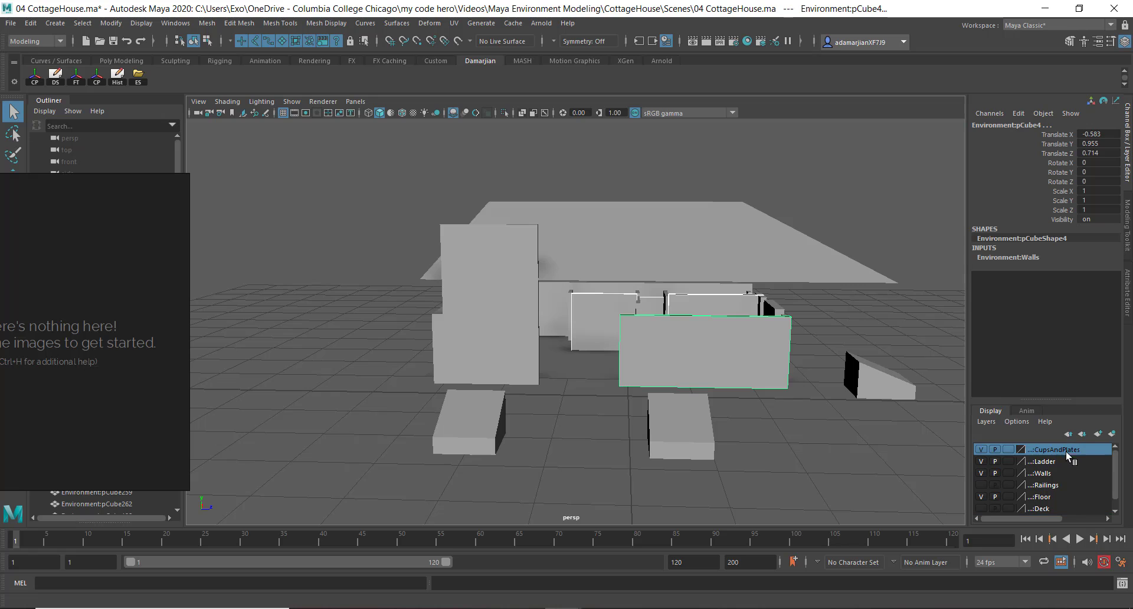
{"action": "left_click", "coordinate": [1113, 433]}
{"action": "left_click", "coordinate": [982, 450]}
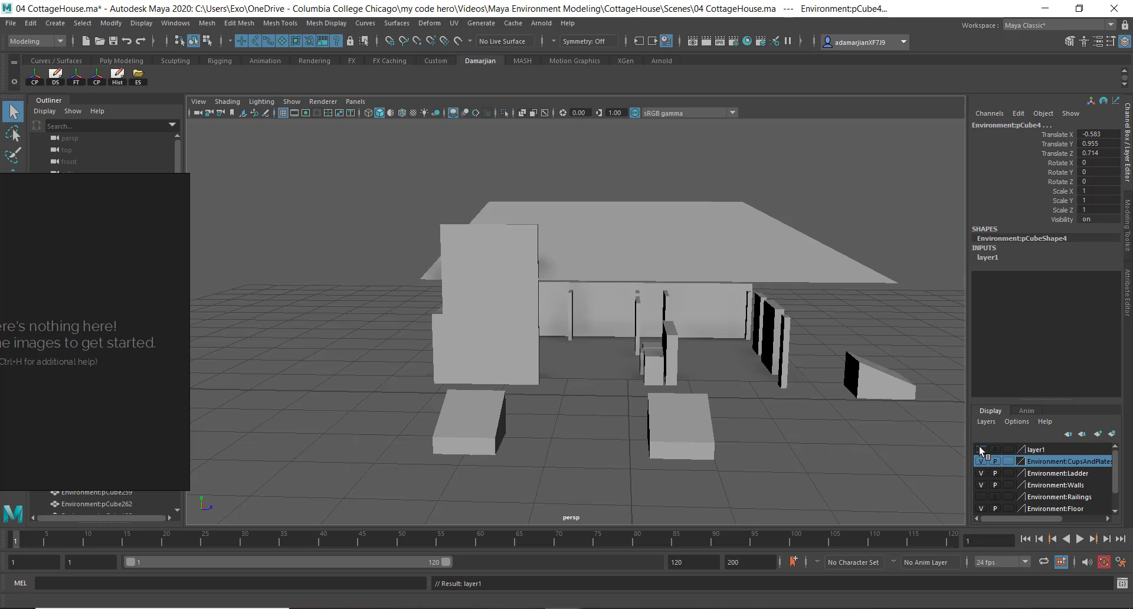
{"action": "left_click", "coordinate": [981, 450]}
{"action": "left_click", "coordinate": [1038, 451]}
Rename the new display layer as SecondaryWalls.
{"action": "double_click", "coordinate": [1057, 451]}
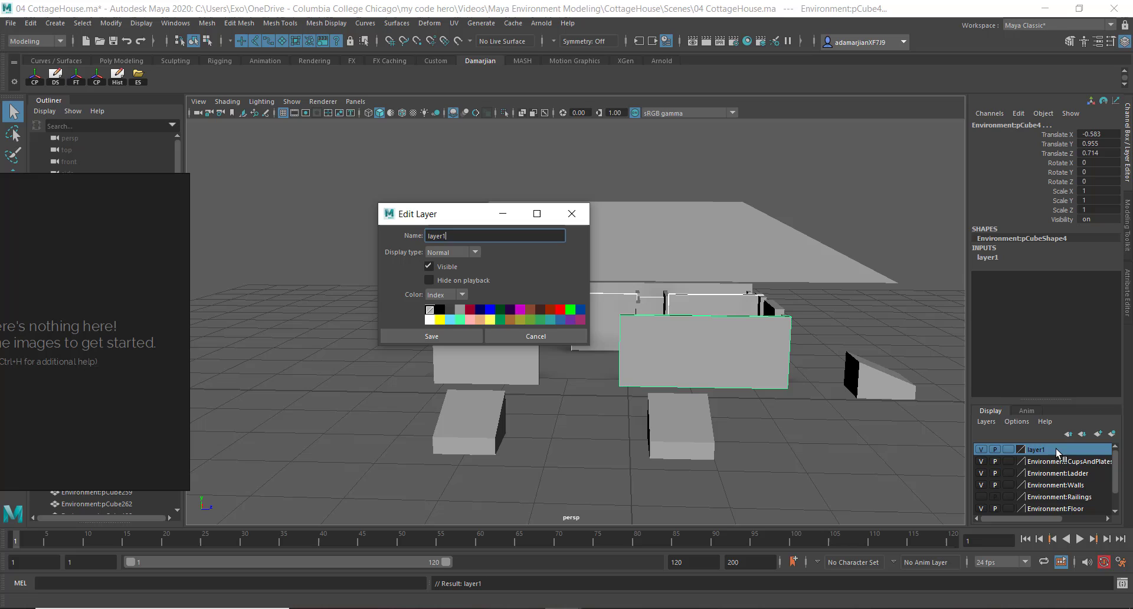
{"action": "double_click", "coordinate": [462, 234]}
{"action": "type", "text": "Se"}
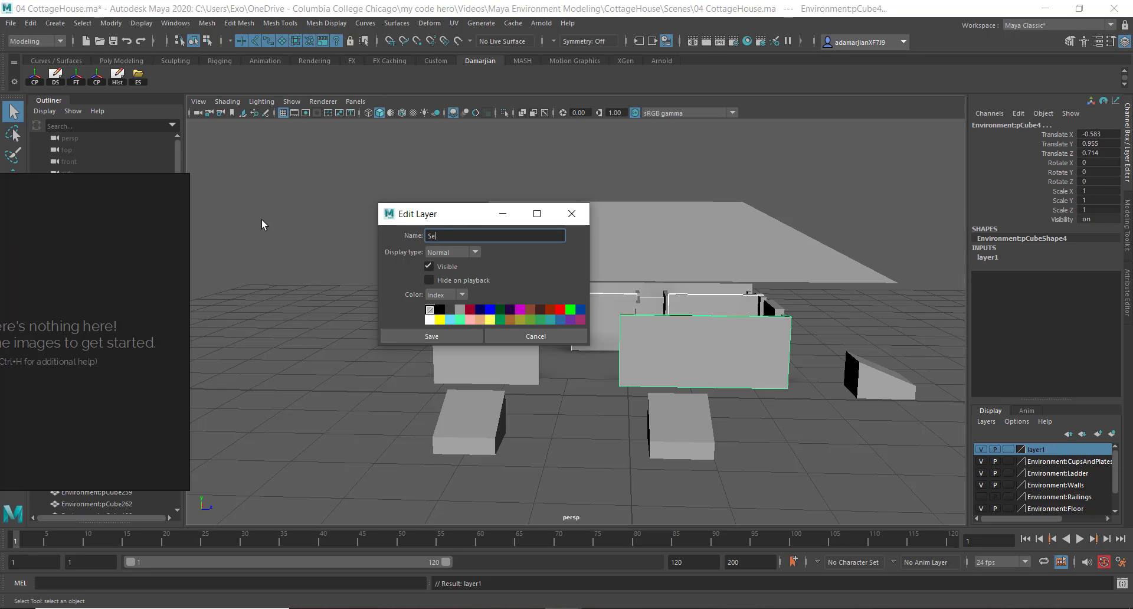
{"action": "type", "text": "condaryWalls"}
{"action": "left_click", "coordinate": [433, 342]}
Hide the SecondaryWalls layer to open up the view into the kitchen.
{"action": "left_click_drag", "start_coordinate": [607, 411], "coordinate": [501, 418], "text": "alt"}
{"action": "left_click", "coordinate": [981, 450]}
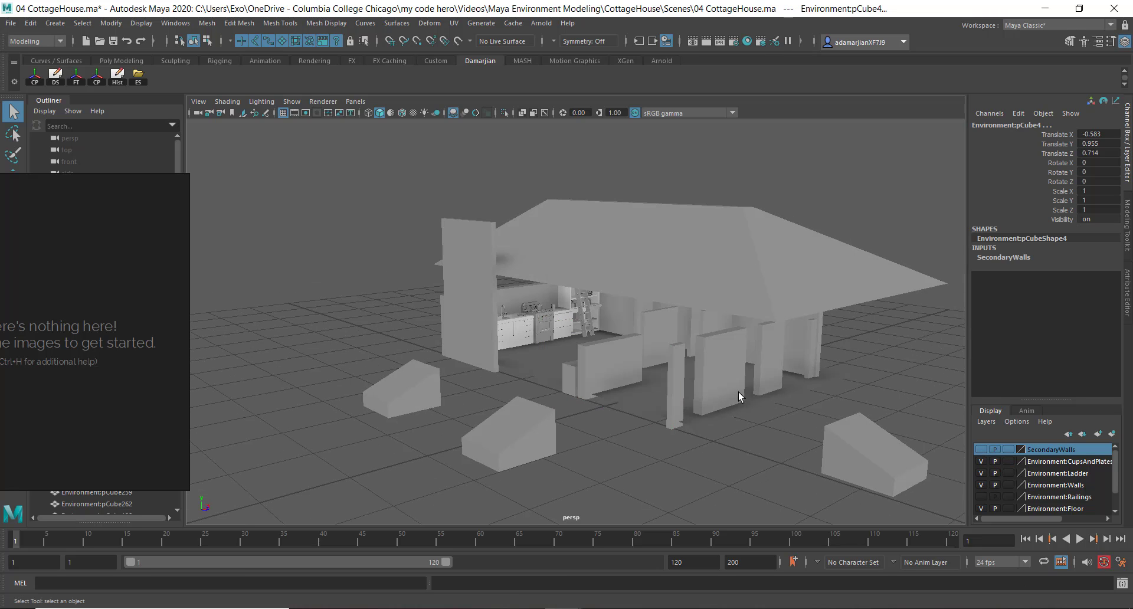
{"action": "left_click_drag", "start_coordinate": [741, 392], "coordinate": [599, 444], "text": "alt"}
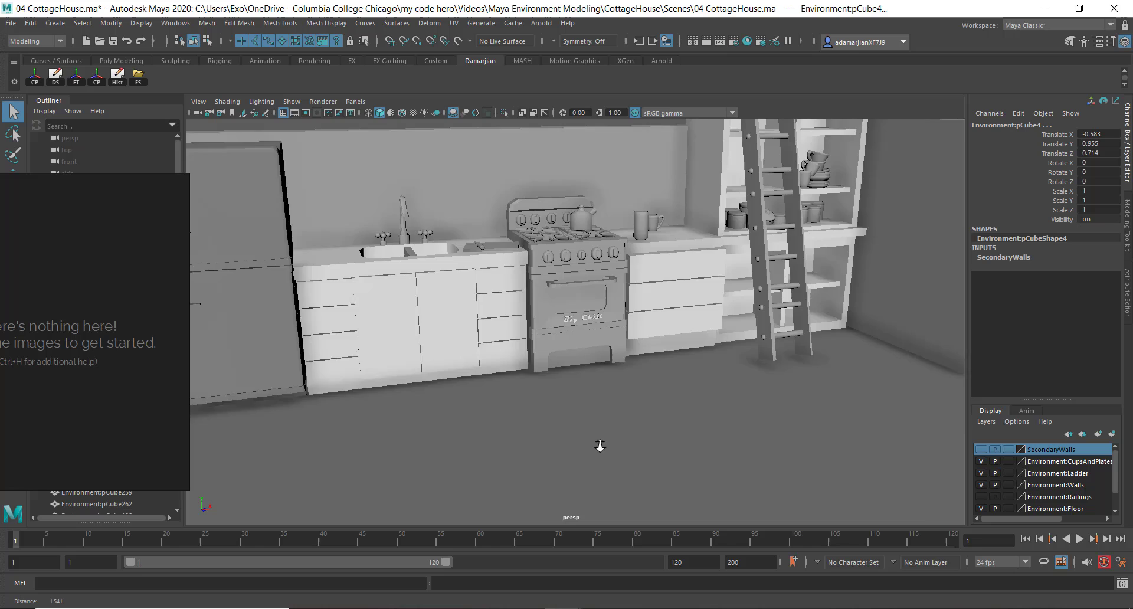
{"action": "right_click_drag", "start_coordinate": [600, 443], "coordinate": [575, 330], "text": "alt"}
{"action": "left_click_drag", "start_coordinate": [575, 331], "coordinate": [612, 426], "text": "alt"}
{"action": "middle_click_drag", "start_coordinate": [573, 420], "coordinate": [561, 414], "text": "alt"}
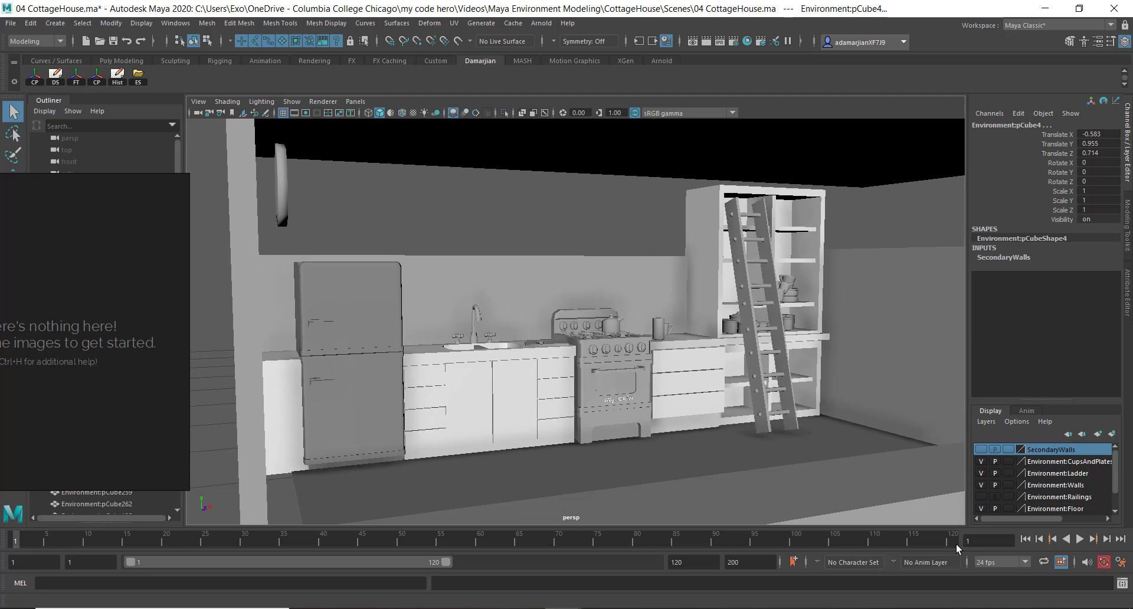
Add the low wall in the foreground and the freestanding wall piece beside the shelving to the SecondaryWalls layer.
{"action": "left_click", "coordinate": [905, 488]}
{"action": "right_click", "coordinate": [1060, 452]}
{"action": "left_click", "coordinate": [1044, 456]}
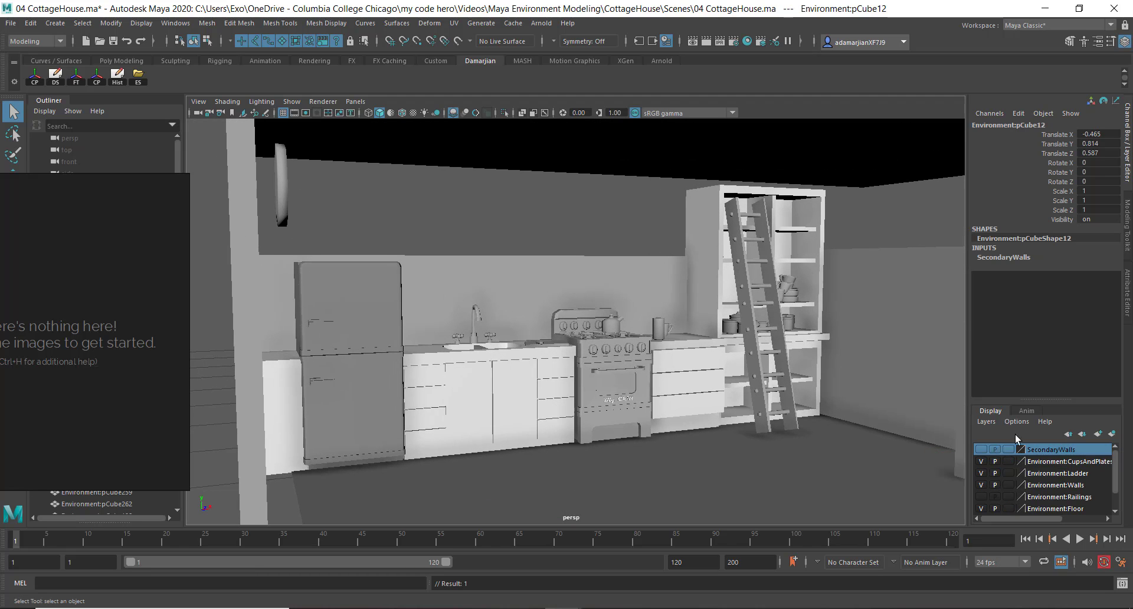
{"action": "left_click_drag", "start_coordinate": [914, 442], "coordinate": [864, 388], "text": "alt"}
{"action": "left_click", "coordinate": [841, 384]}
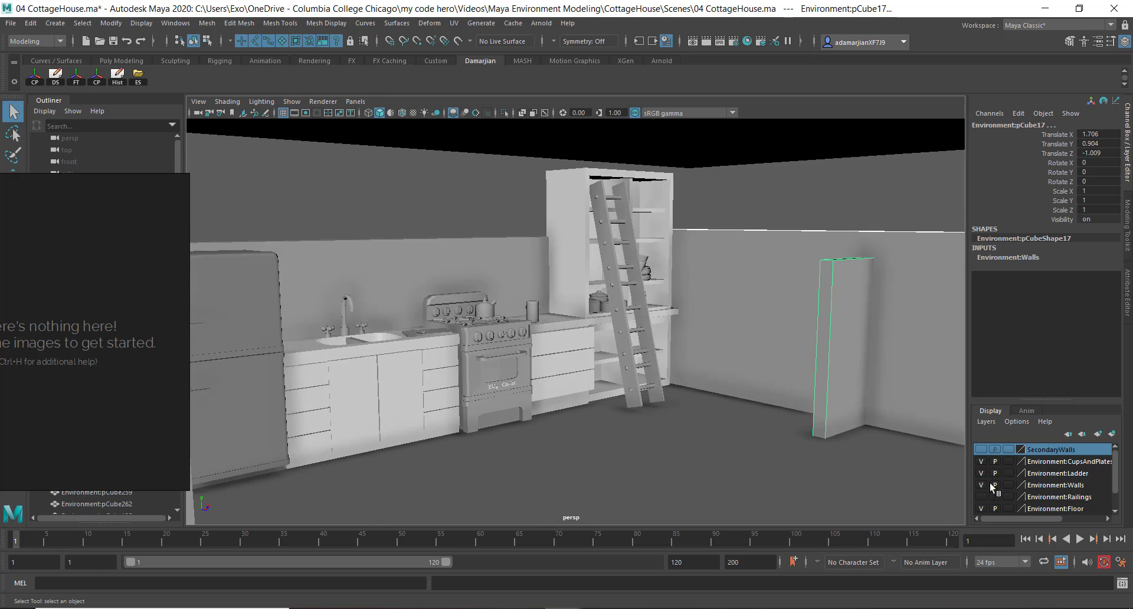
{"action": "right_click", "coordinate": [1053, 452]}
{"action": "left_click", "coordinate": [1021, 475]}
Frame the view on the stove and examine the kitchen's counters, shelving and open wall space around it.
{"action": "left_click", "coordinate": [504, 395]}
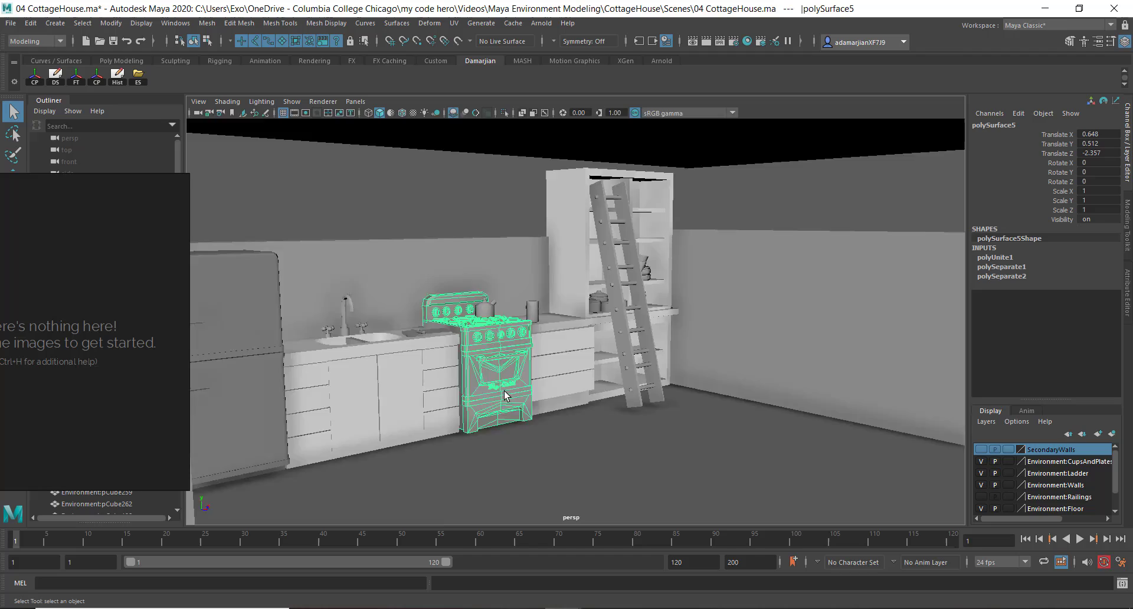
{"action": "key", "text": "f"}
{"action": "left_click_drag", "start_coordinate": [514, 434], "coordinate": [488, 425], "text": "alt"}
{"action": "right_click_drag", "start_coordinate": [488, 425], "coordinate": [375, 431], "text": "alt"}
{"action": "left_click_drag", "start_coordinate": [384, 430], "coordinate": [442, 456], "text": "alt"}
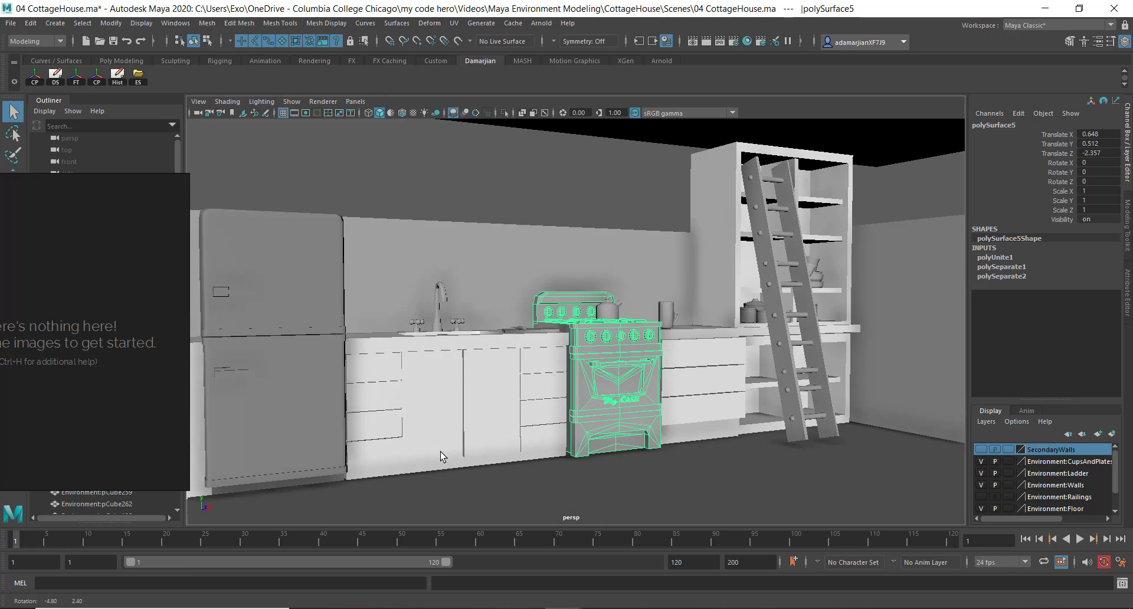
{"action": "left_click_drag", "start_coordinate": [492, 398], "coordinate": [533, 377], "text": "alt"}
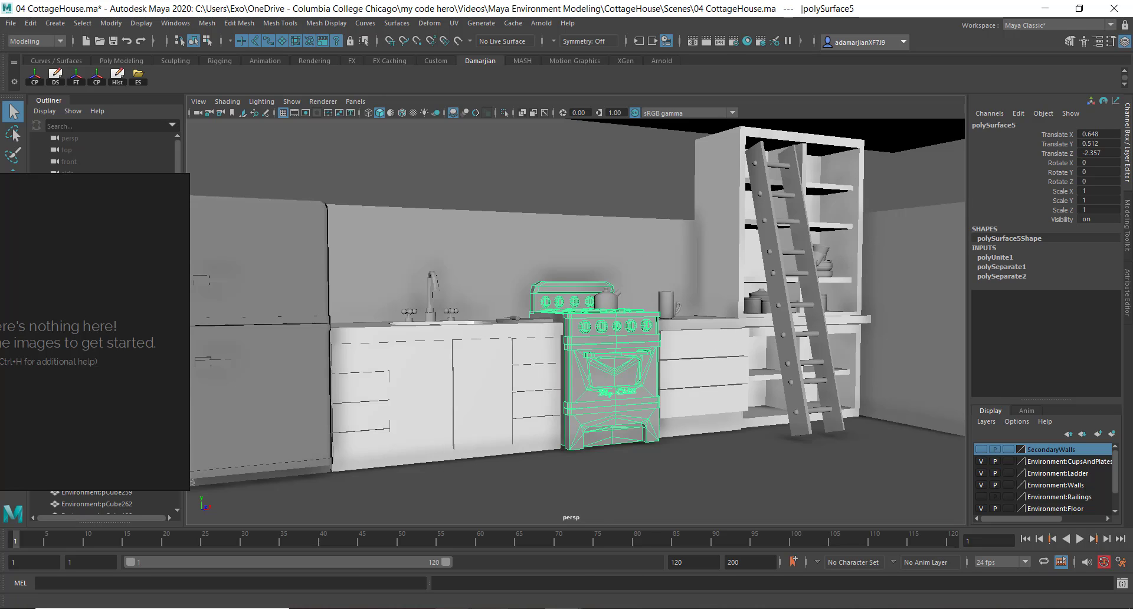
Switch to the browser, move the reference board off the first results and look through the birthday decoration images.
{"action": "left_click", "coordinate": [519, 555]}
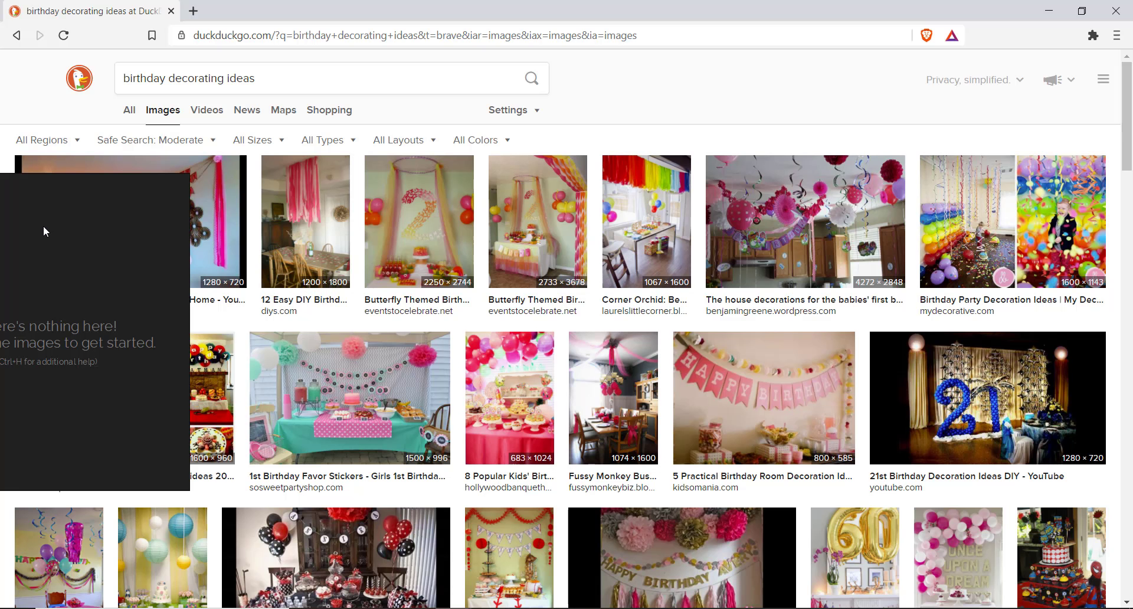
{"action": "left_click_drag", "start_coordinate": [43, 228], "coordinate": [812, 206]}
{"action": "left_click", "coordinate": [103, 219]}
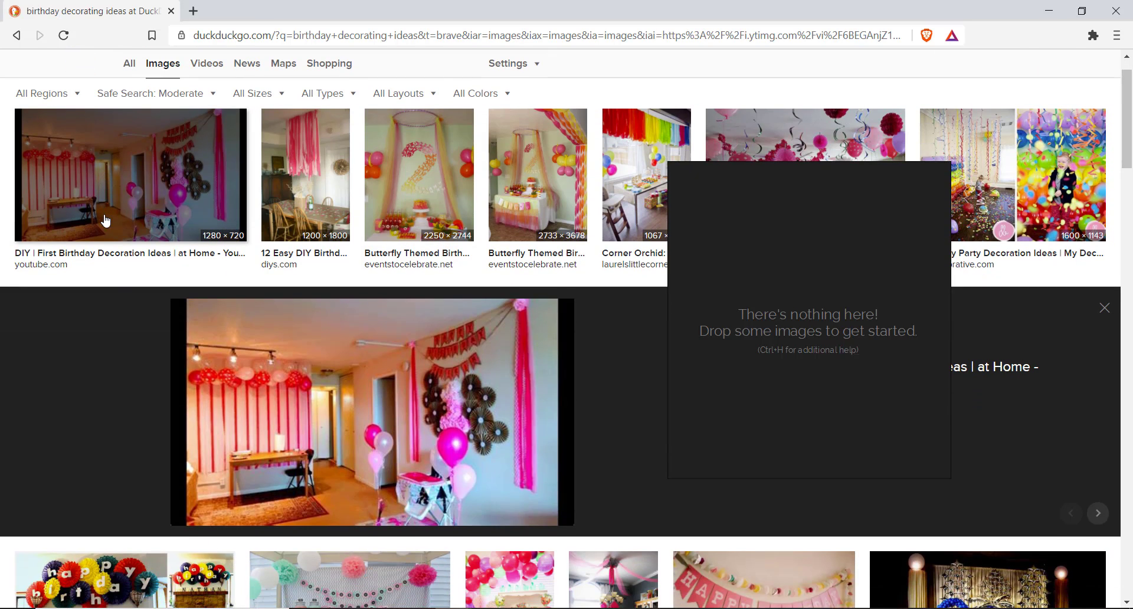
{"action": "key", "text": "Right"}
{"action": "key", "text": "Right"}
{"action": "key", "text": "Right"}
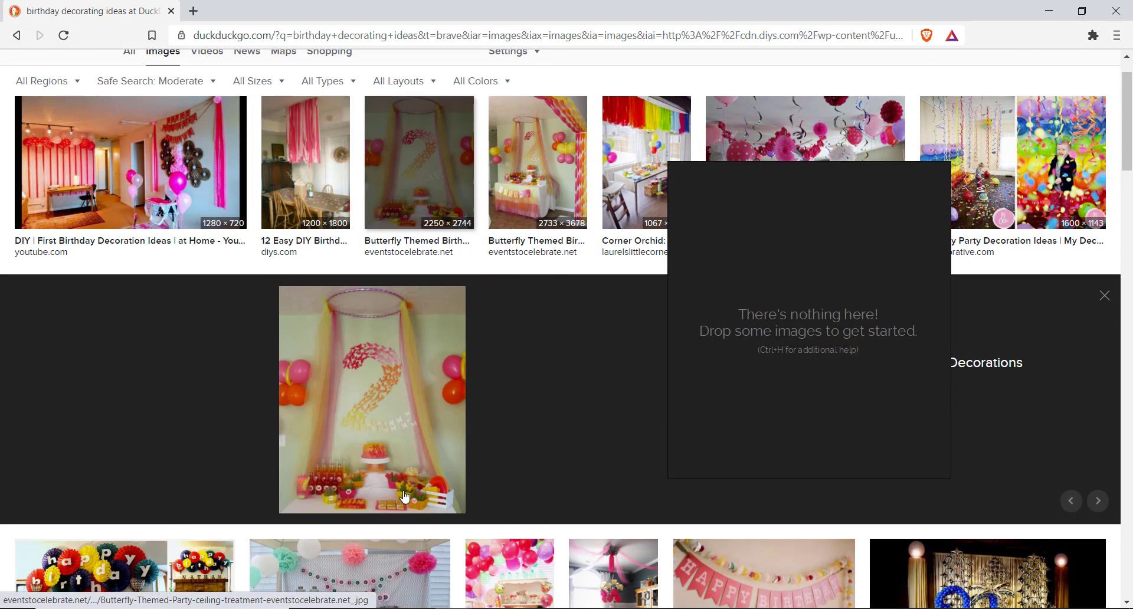
{"action": "key", "text": "Right"}
{"action": "key", "text": "Right"}
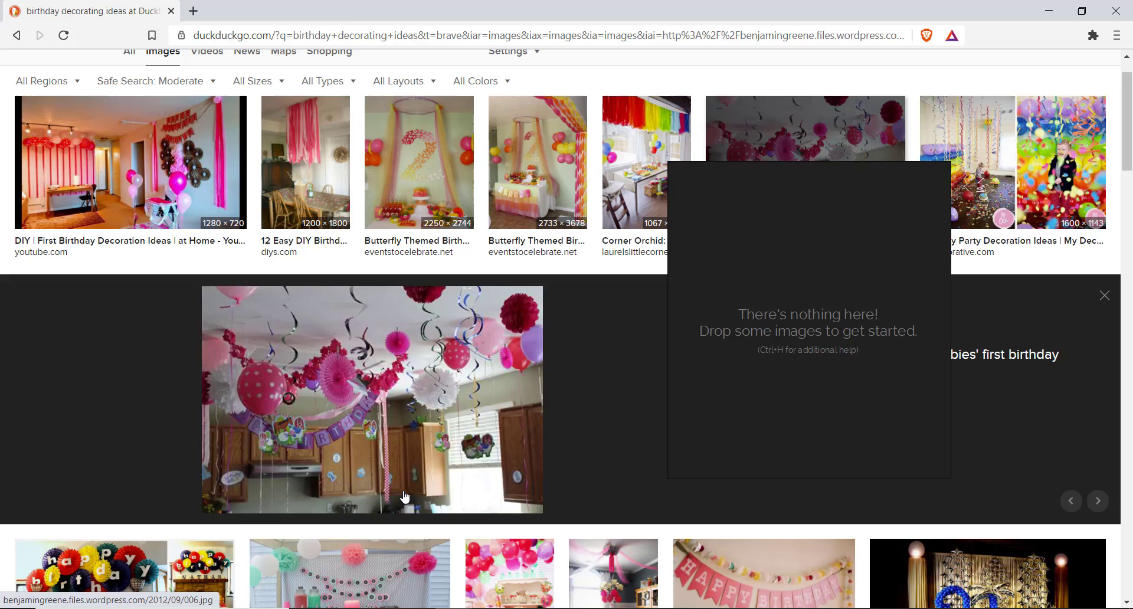
{"action": "key", "text": "Right"}
{"action": "key", "text": "Right"}
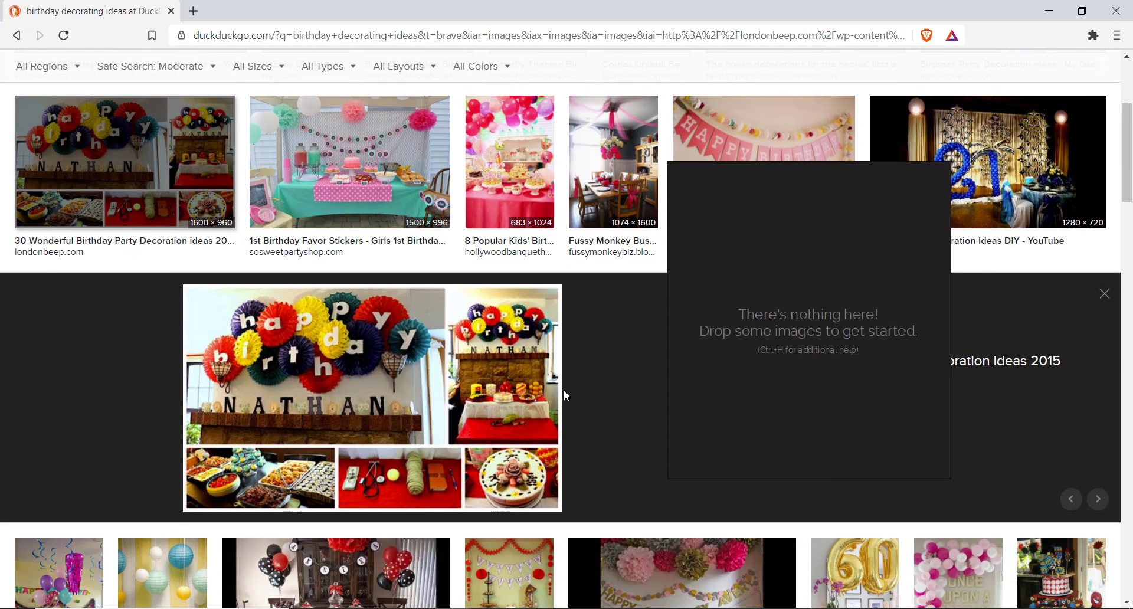
Open the full-size sosweetpartyshop.com picture of the pink and mint birthday table in a new tab.
{"action": "left_click", "coordinate": [345, 181]}
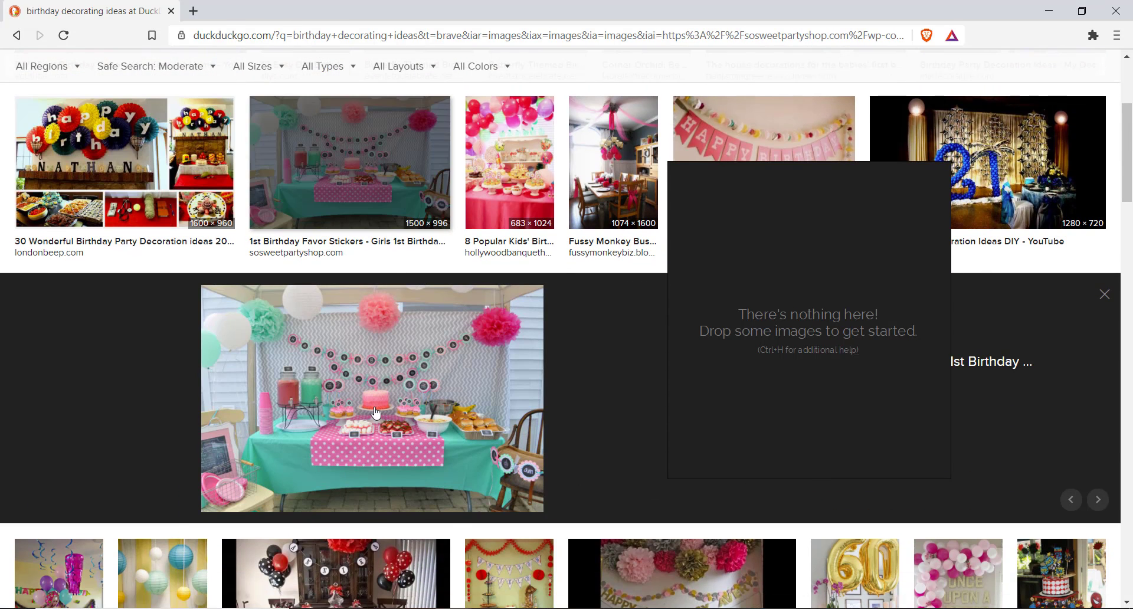
{"action": "left_click", "coordinate": [375, 411]}
{"action": "left_click", "coordinate": [455, 240]}
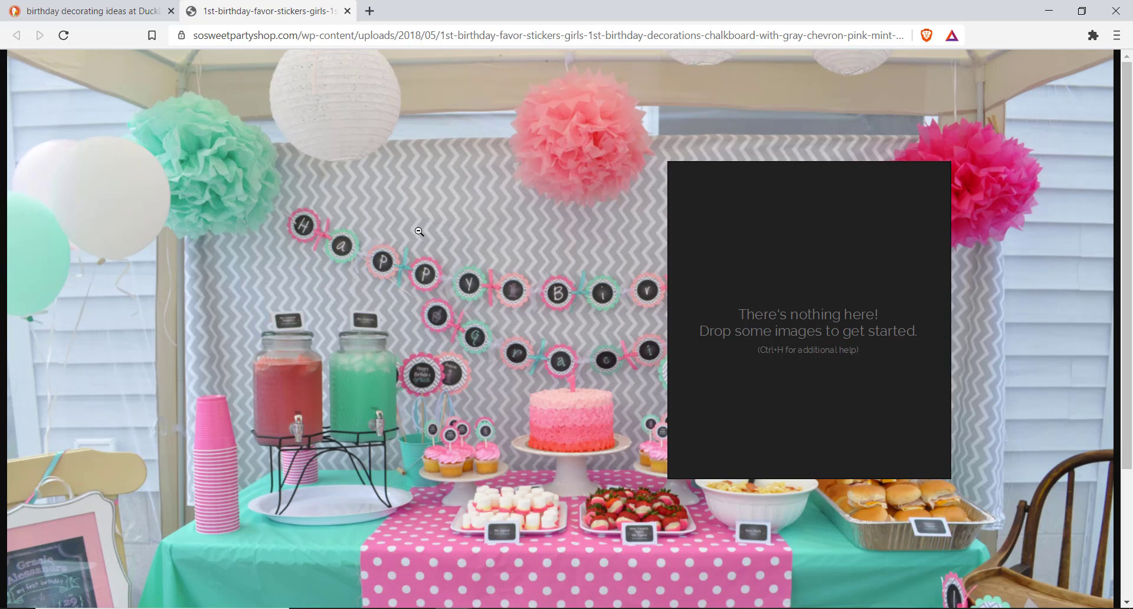
Add the birthday table picture to the reference board, adjust its zoom and move the board to the middle of the page.
{"action": "left_click_drag", "start_coordinate": [649, 188], "coordinate": [777, 362]}
{"action": "scroll", "coordinate": [791, 377], "scroll_direction": "up", "scroll_amount": 10}
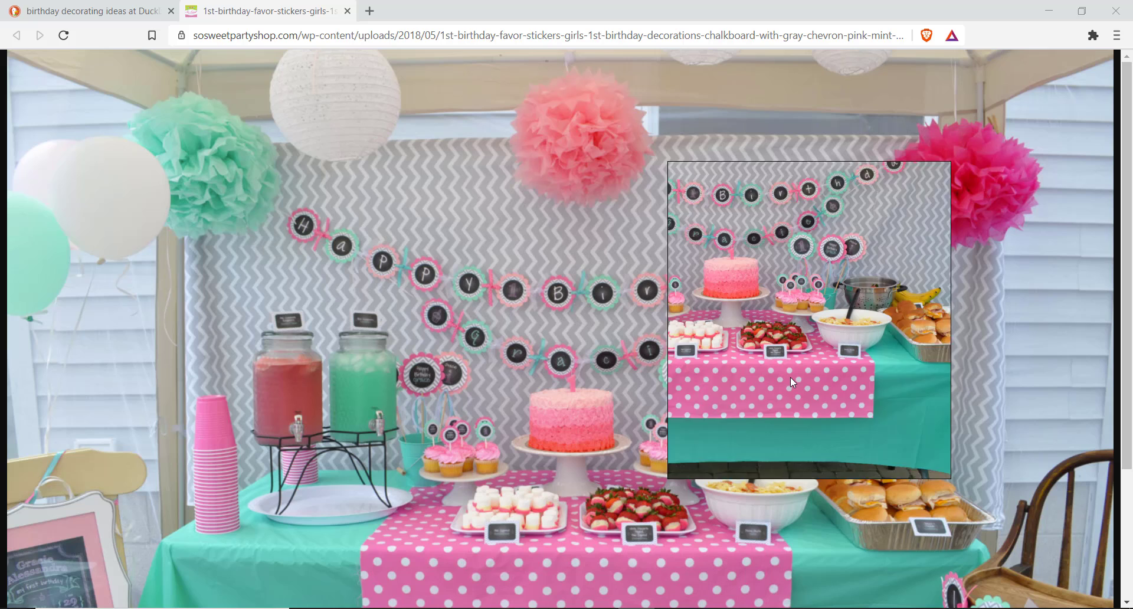
{"action": "right_click_drag", "start_coordinate": [691, 260], "coordinate": [846, 331]}
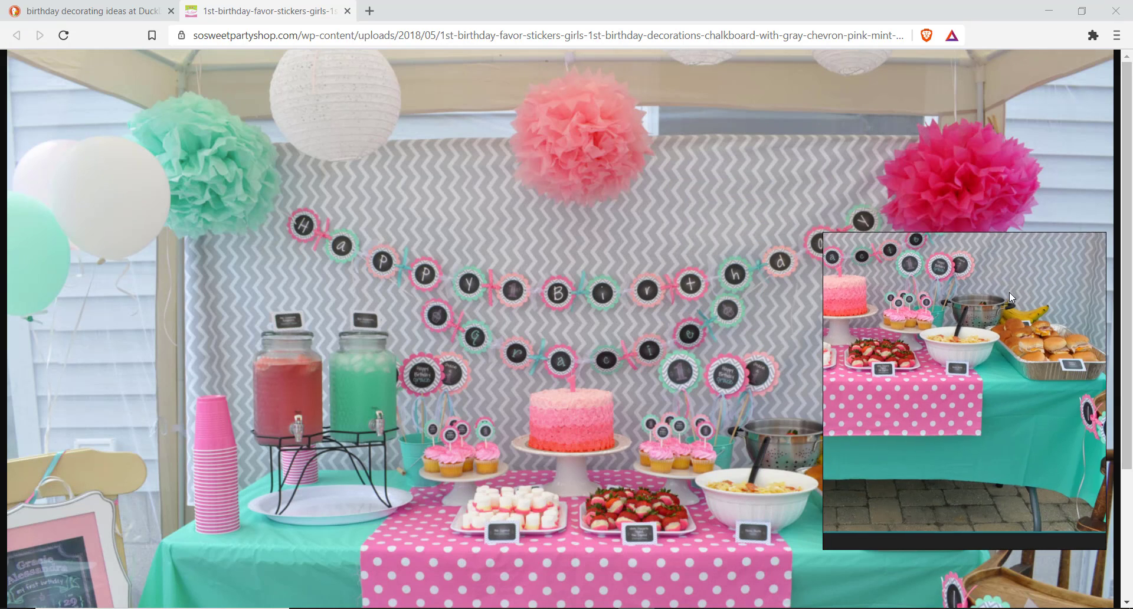
{"action": "right_click_drag", "start_coordinate": [1004, 385], "coordinate": [624, 362]}
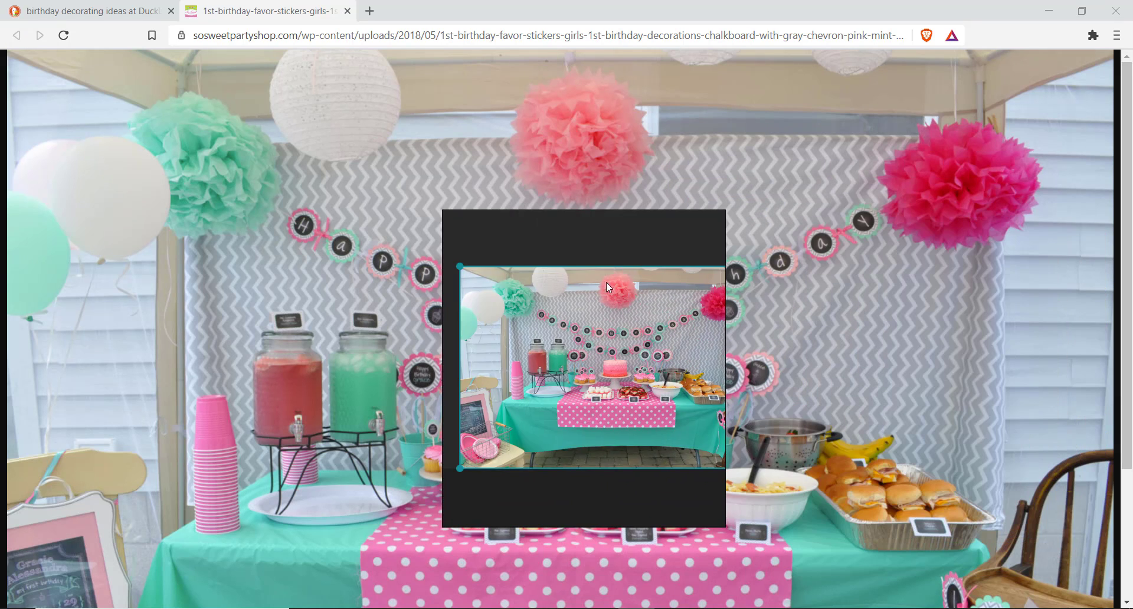
Enlarge the reference board around the full birthday table picture and switch to the CottageHouse scene in Maya.
{"action": "scroll", "coordinate": [568, 406], "scroll_direction": "down", "scroll_amount": 4}
{"action": "scroll", "coordinate": [582, 416], "scroll_direction": "up", "scroll_amount": 12}
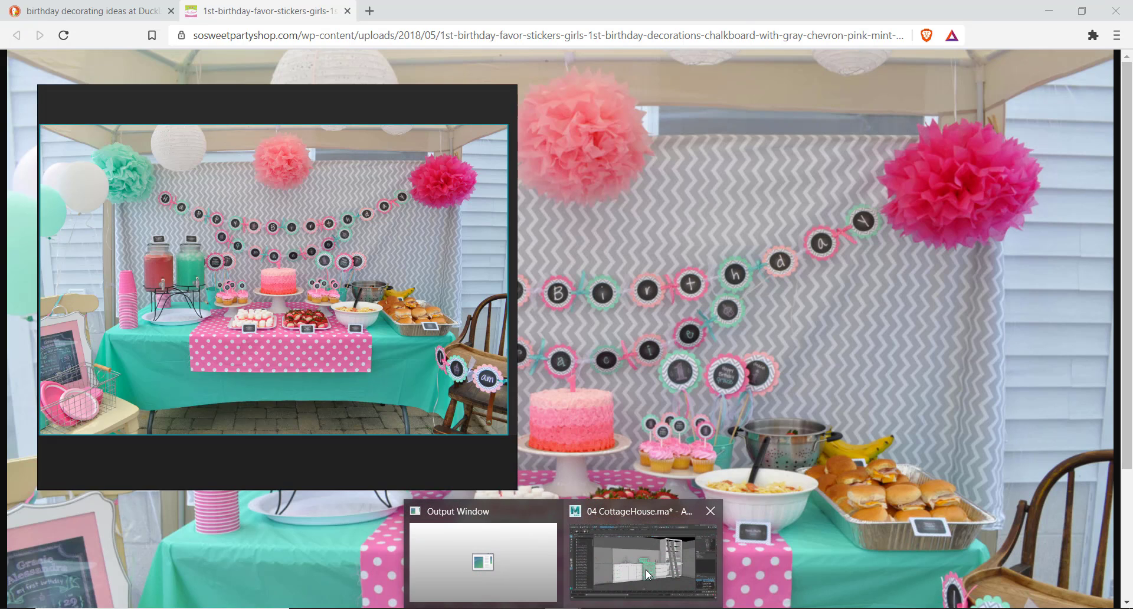
{"action": "left_click", "coordinate": [649, 572]}
Select the wall blocking the view into the kitchen and add it to the hidden SecondaryWalls layer.
{"action": "left_click_drag", "start_coordinate": [655, 284], "coordinate": [718, 295], "text": "alt"}
{"action": "middle_click_drag", "start_coordinate": [719, 295], "coordinate": [711, 364], "text": "alt"}
{"action": "scroll", "coordinate": [603, 331], "scroll_direction": "down", "scroll_amount": 4}
{"action": "left_click", "coordinate": [617, 405]}
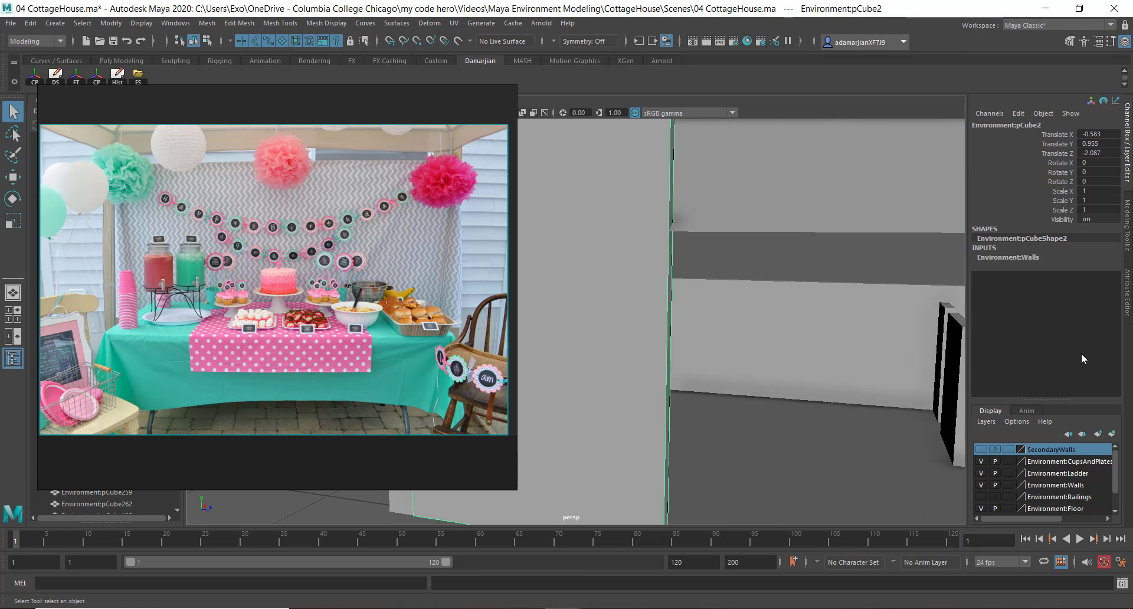
{"action": "right_click", "coordinate": [1064, 453]}
{"action": "left_click", "coordinate": [1067, 481]}
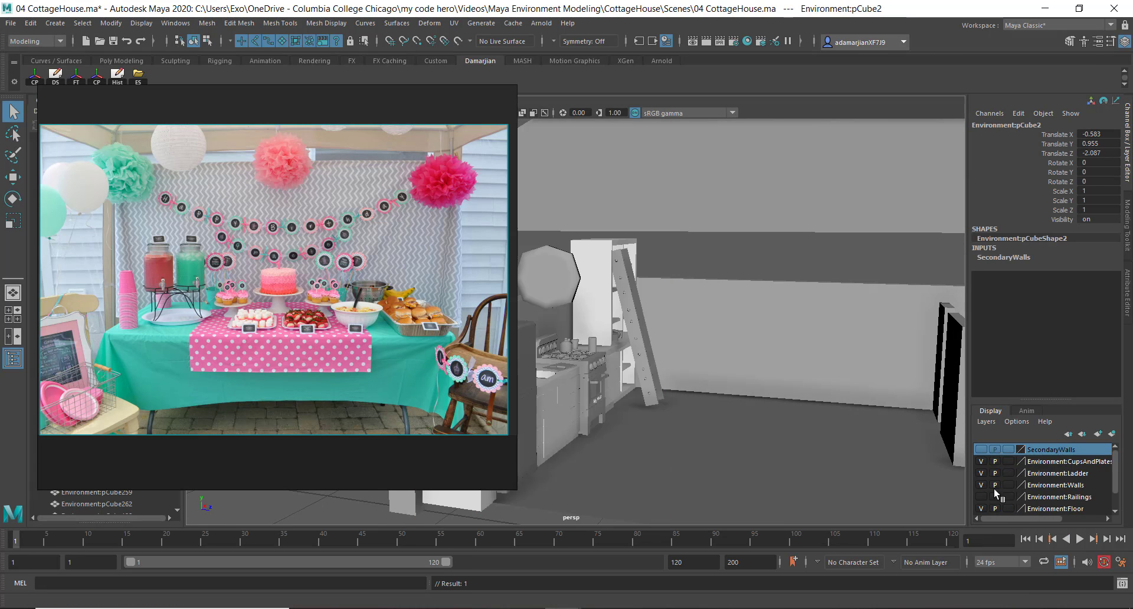
Select the ceiling slab above the kitchen and add it to the SecondaryWalls layer.
{"action": "scroll", "coordinate": [996, 488], "scroll_direction": "down", "scroll_amount": 2}
{"action": "scroll", "coordinate": [995, 485], "scroll_direction": "up", "scroll_amount": 2}
{"action": "scroll", "coordinate": [977, 479], "scroll_direction": "down", "scroll_amount": 2}
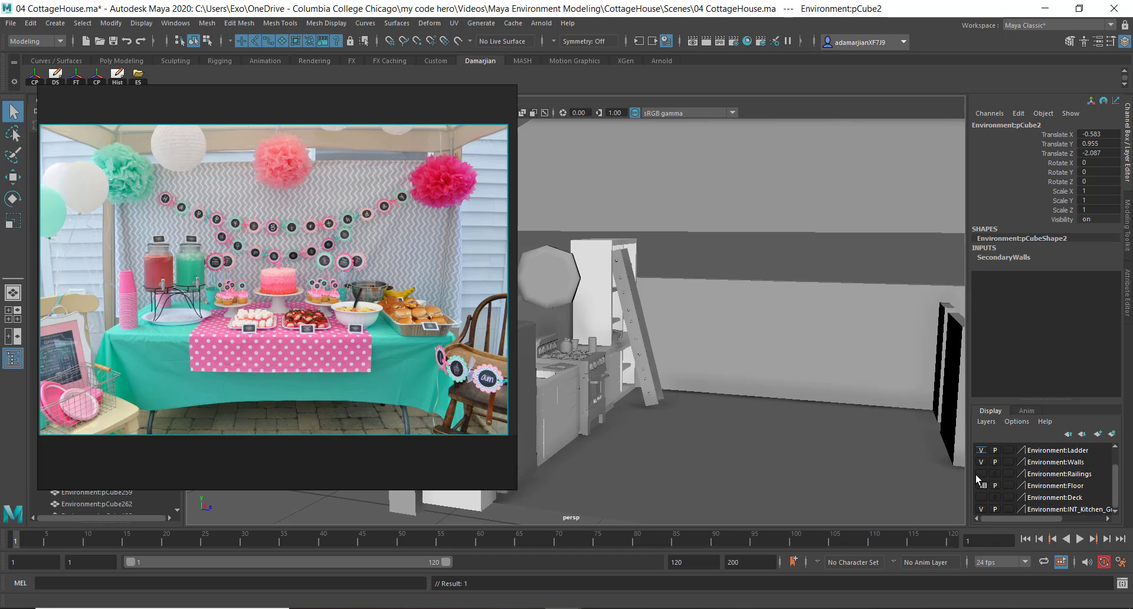
{"action": "scroll", "coordinate": [996, 483], "scroll_direction": "up", "scroll_amount": 2}
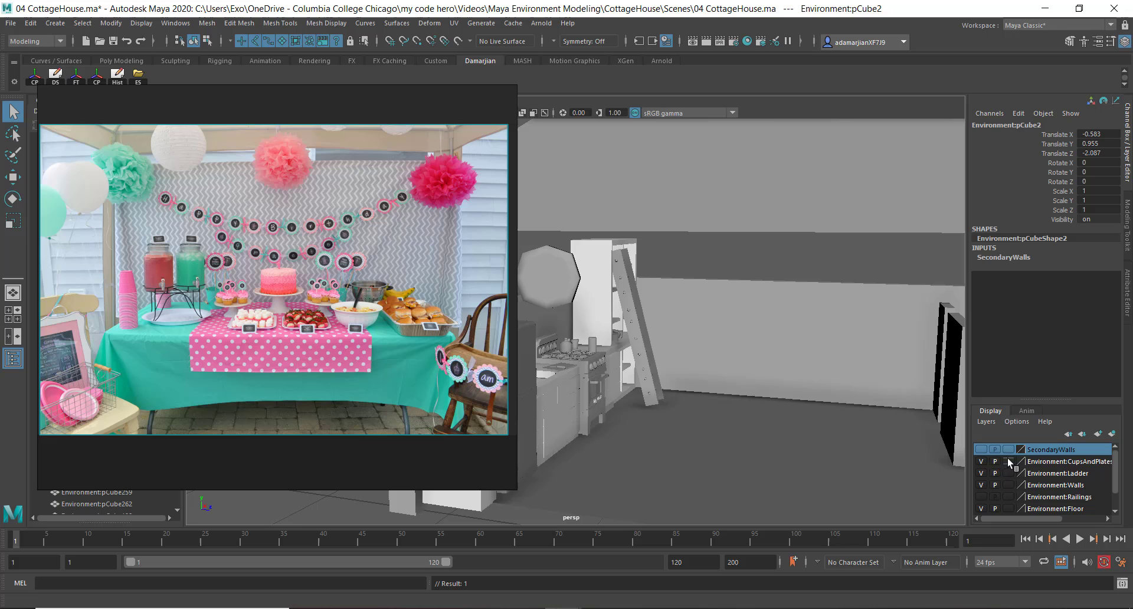
{"action": "left_click_drag", "start_coordinate": [855, 354], "coordinate": [849, 340], "text": "alt"}
{"action": "scroll", "coordinate": [1042, 477], "scroll_direction": "down", "scroll_amount": 2}
{"action": "scroll", "coordinate": [1036, 488], "scroll_direction": "up", "scroll_amount": 2}
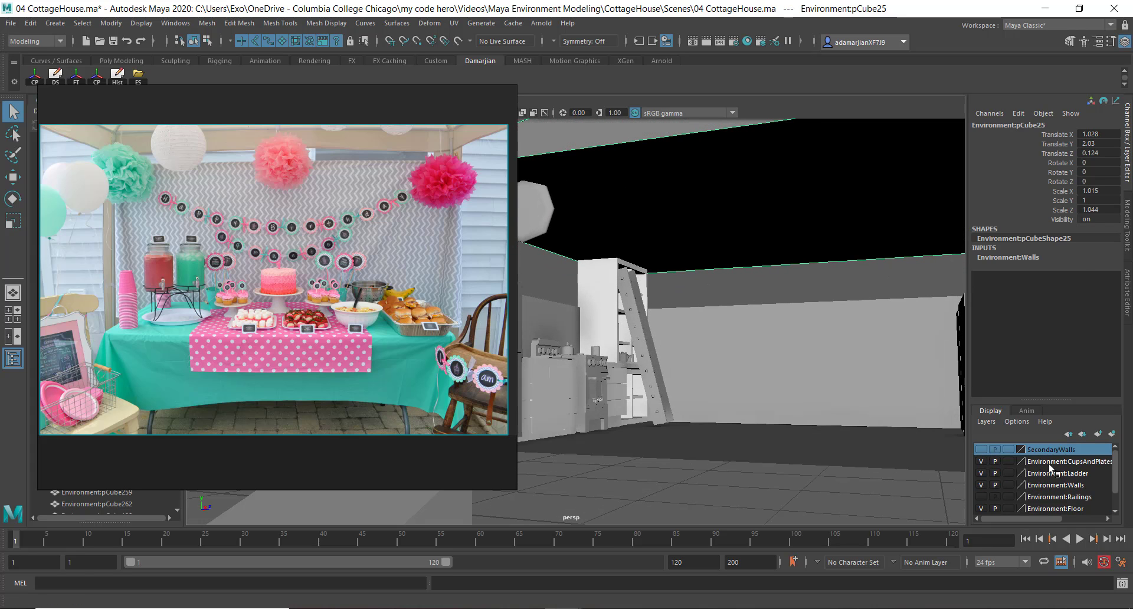
{"action": "right_click", "coordinate": [1050, 450]}
{"action": "left_click", "coordinate": [1043, 479]}
Narrow the reference board to uncover the kitchen and recentre the birthday table picture on the cake.
{"action": "middle_click_drag", "start_coordinate": [725, 356], "coordinate": [742, 337], "text": "alt"}
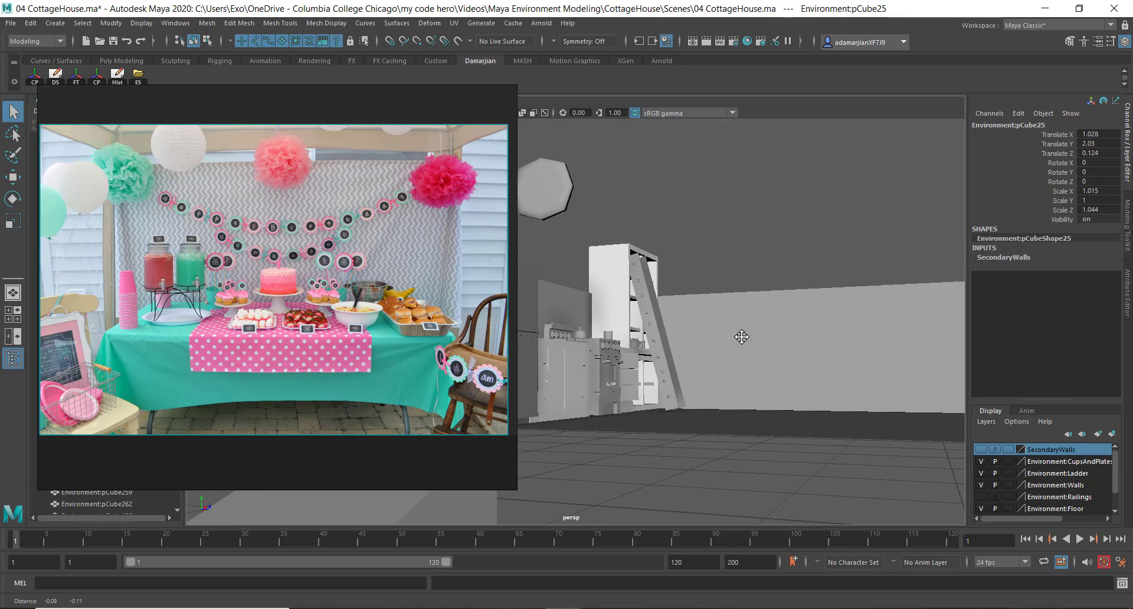
{"action": "left_click_drag", "start_coordinate": [897, 342], "coordinate": [1007, 425], "text": "alt"}
{"action": "middle_click_drag", "start_coordinate": [792, 409], "coordinate": [596, 283], "text": "alt"}
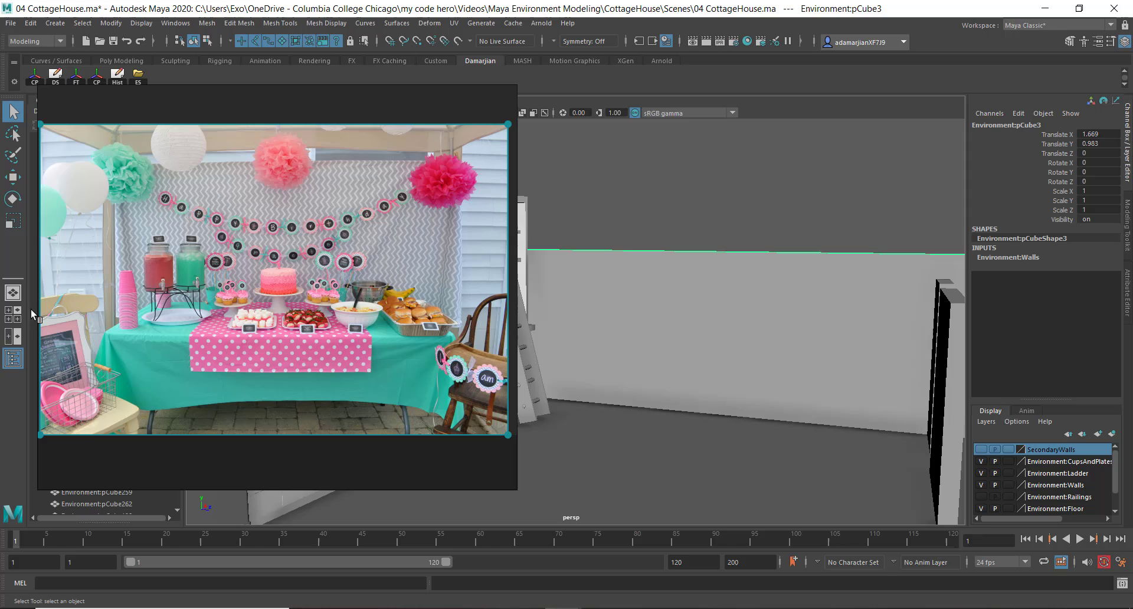
{"action": "left_click_drag", "start_coordinate": [512, 221], "coordinate": [319, 235]}
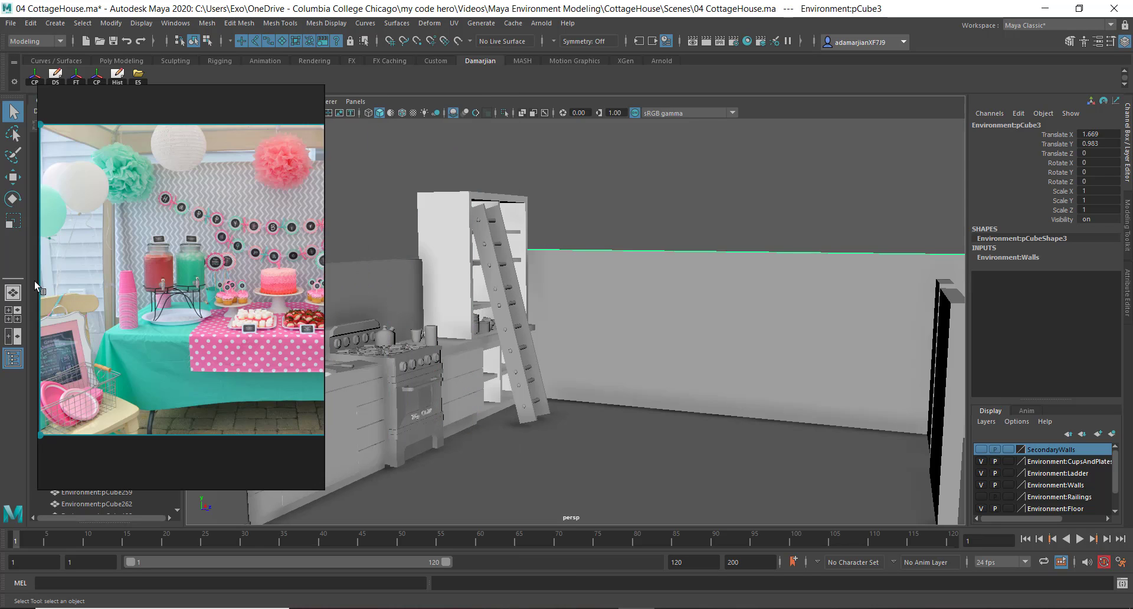
{"action": "right_click", "coordinate": [165, 281]}
{"action": "left_click_drag", "start_coordinate": [191, 239], "coordinate": [162, 257]}
{"action": "middle_click_drag", "start_coordinate": [163, 257], "coordinate": [80, 259]}
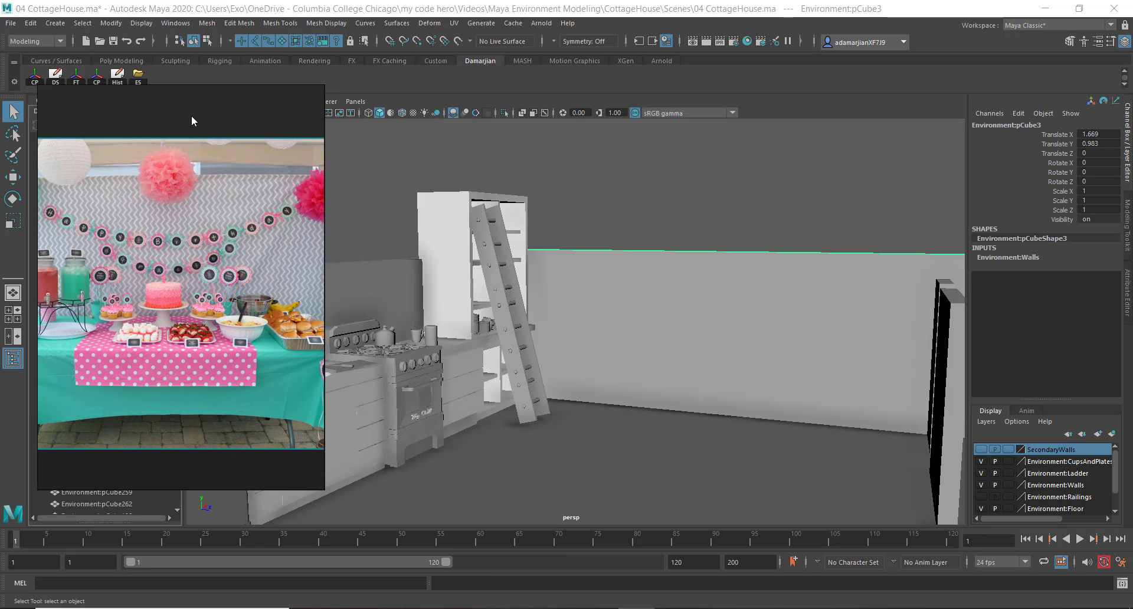
Move the reference board against the screen edge and zoom its picture to show the table, garlands and drinks.
{"action": "right_click_drag", "start_coordinate": [192, 115], "coordinate": [324, 131]}
{"action": "scroll", "coordinate": [326, 342], "scroll_direction": "up", "scroll_amount": 2}
{"action": "scroll", "coordinate": [292, 327], "scroll_direction": "down", "scroll_amount": 1}
{"action": "right_click_drag", "start_coordinate": [275, 314], "coordinate": [100, 300]}
{"action": "scroll", "coordinate": [104, 300], "scroll_direction": "down", "scroll_amount": 1}
{"action": "middle_click_drag", "start_coordinate": [115, 300], "coordinate": [159, 283]}
{"action": "scroll", "coordinate": [156, 285], "scroll_direction": "up", "scroll_amount": 2}
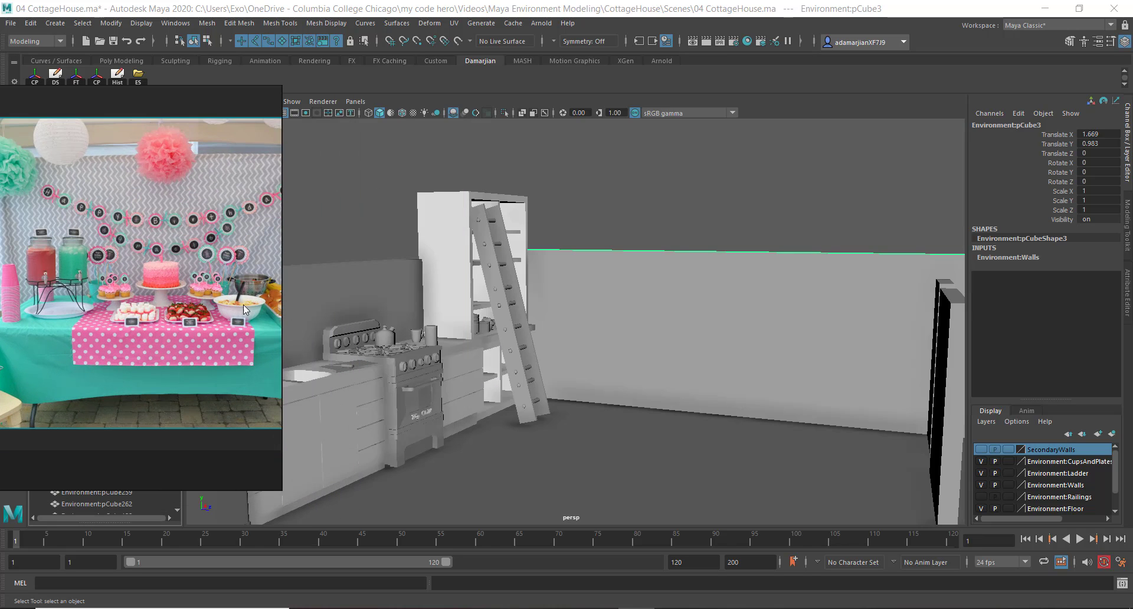
{"action": "scroll", "coordinate": [147, 313], "scroll_direction": "down", "scroll_amount": 2}
Lower the reference board clear of the shelf tools and make the kitchen floor plane the live surface.
{"action": "right_click_drag", "start_coordinate": [662, 364], "coordinate": [787, 440], "text": "alt"}
{"action": "middle_click_drag", "start_coordinate": [787, 440], "coordinate": [657, 329], "text": "alt"}
{"action": "left_click_drag", "start_coordinate": [657, 329], "coordinate": [663, 341], "text": "alt"}
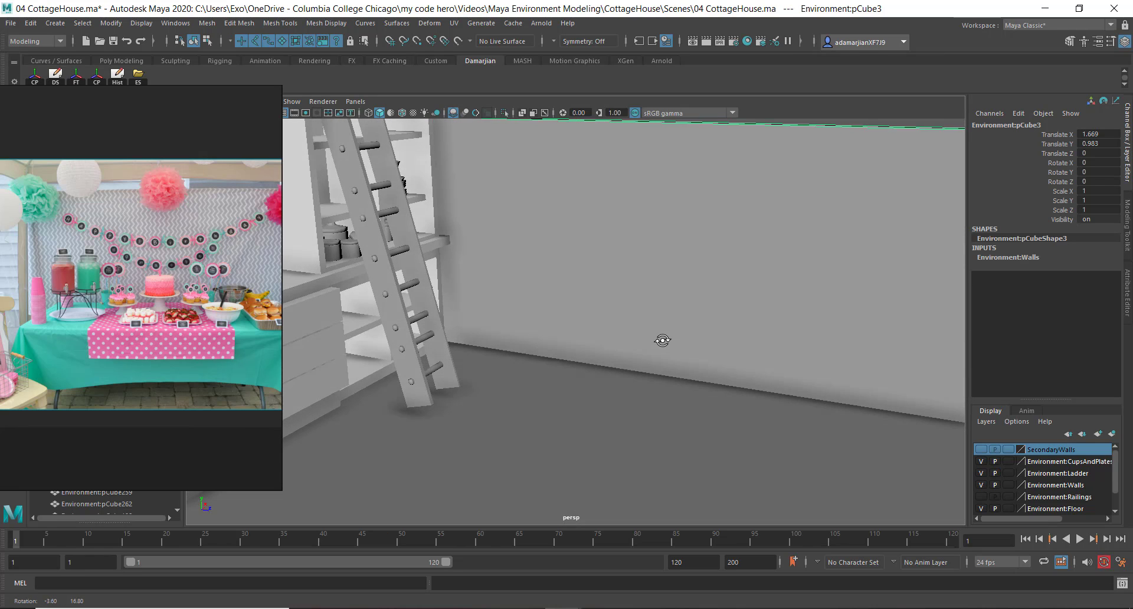
{"action": "middle_click_drag", "start_coordinate": [597, 354], "coordinate": [717, 361], "text": "alt"}
{"action": "left_click_drag", "start_coordinate": [640, 324], "coordinate": [639, 295], "text": "alt"}
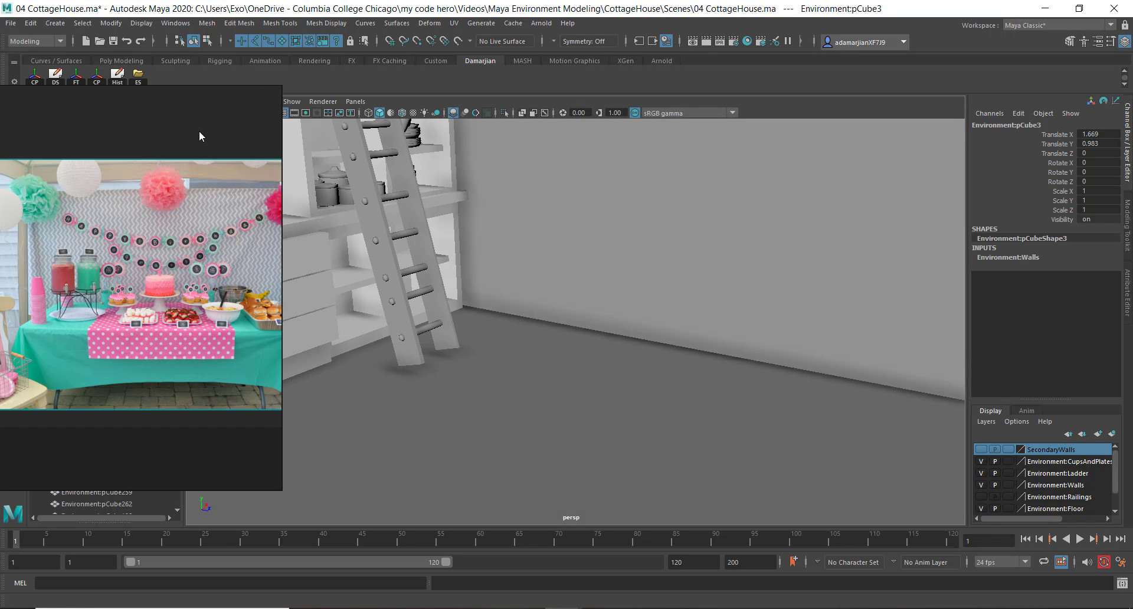
{"action": "left_click_drag", "start_coordinate": [200, 135], "coordinate": [263, 324]}
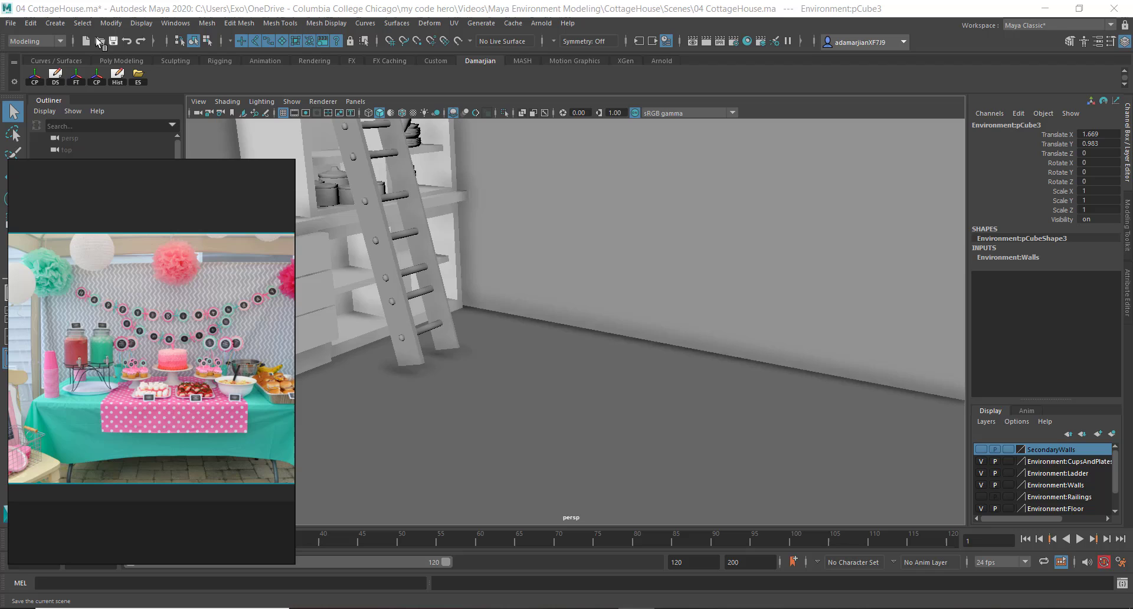
{"action": "left_click", "coordinate": [677, 412]}
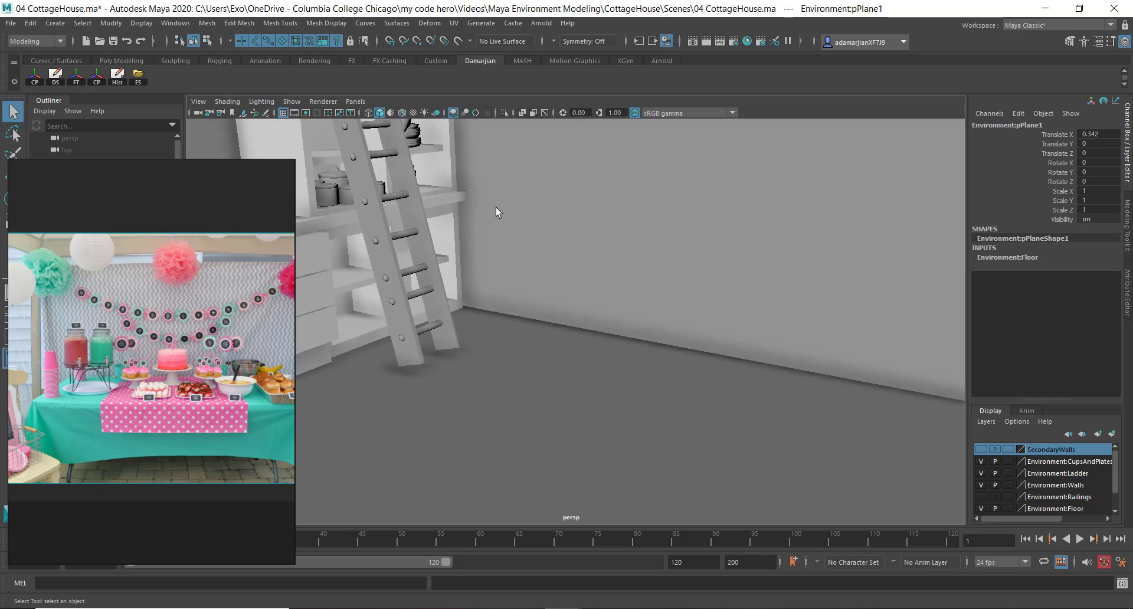
{"action": "left_click", "coordinate": [461, 40]}
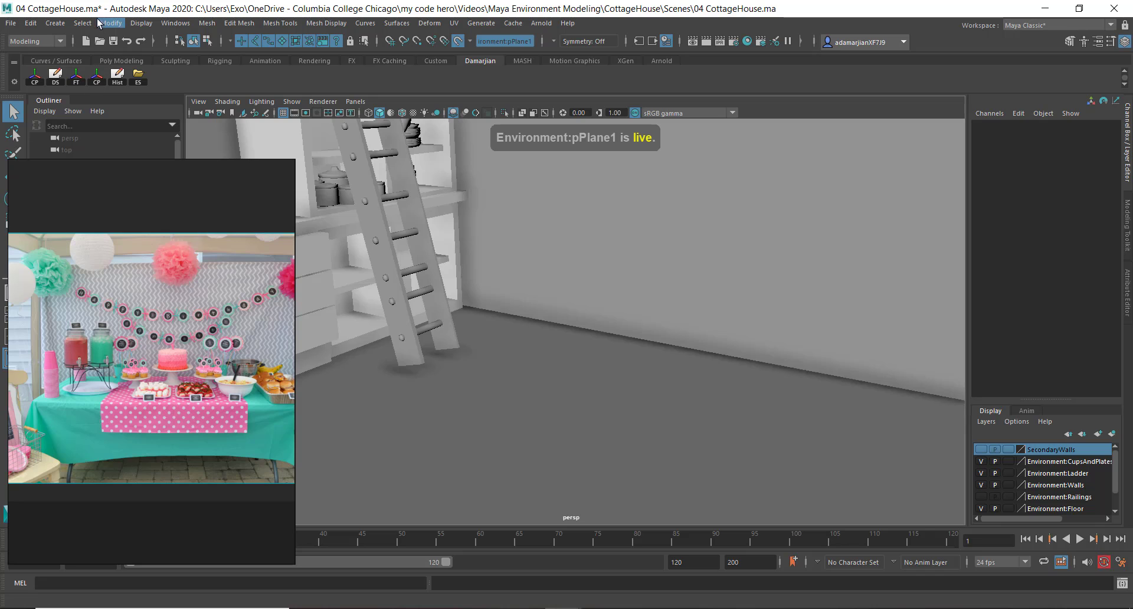
{"action": "left_click", "coordinate": [55, 23]}
{"action": "mouse_move", "coordinate": [189, 53]}
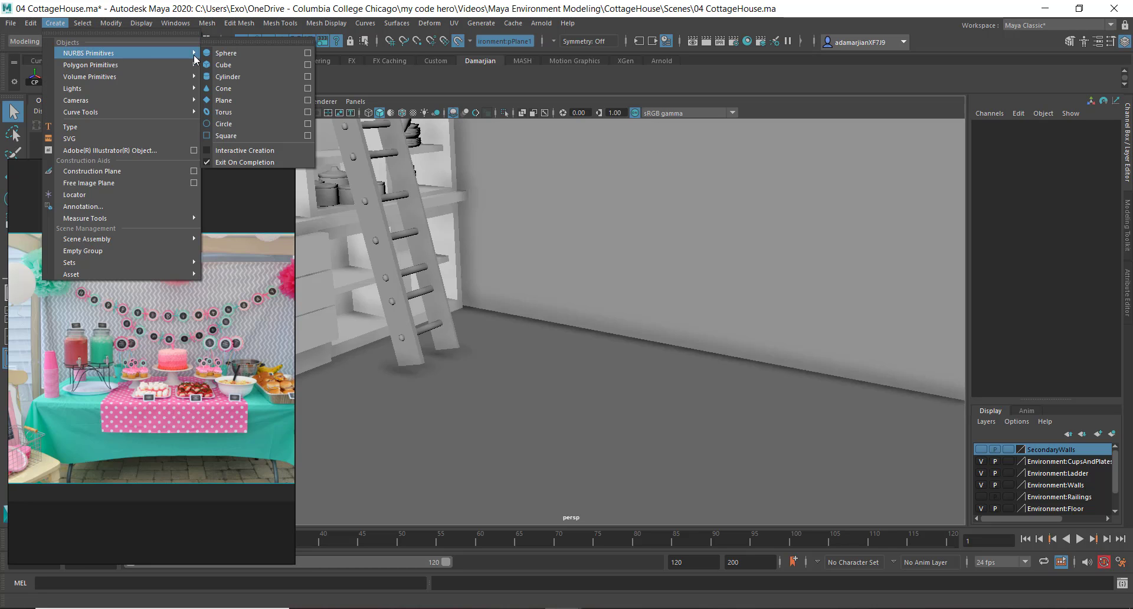
{"action": "left_click", "coordinate": [241, 64]}
{"action": "left_click", "coordinate": [561, 375]}
Create a new display layer named BirthdayTable.
{"action": "left_click_drag", "start_coordinate": [561, 376], "coordinate": [519, 379], "text": "alt"}
{"action": "right_click_drag", "start_coordinate": [519, 379], "coordinate": [696, 463], "text": "alt"}
{"action": "left_click_drag", "start_coordinate": [695, 463], "coordinate": [700, 363], "text": "alt"}
{"action": "scroll", "coordinate": [700, 362], "scroll_direction": "up", "scroll_amount": 5}
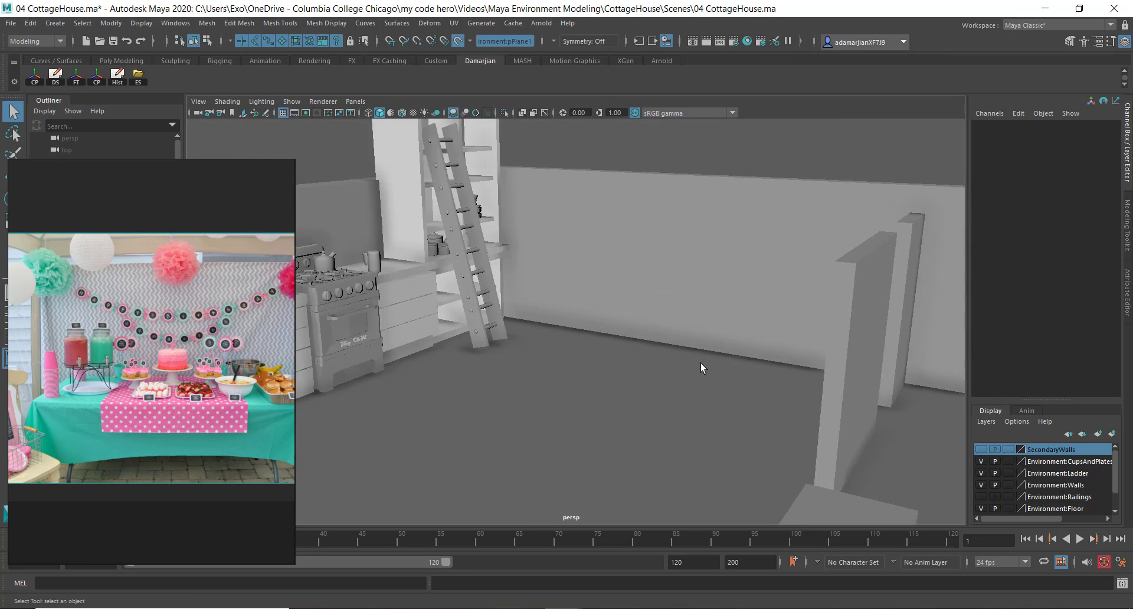
{"action": "left_click", "coordinate": [1111, 435]}
{"action": "double_click", "coordinate": [1053, 452]}
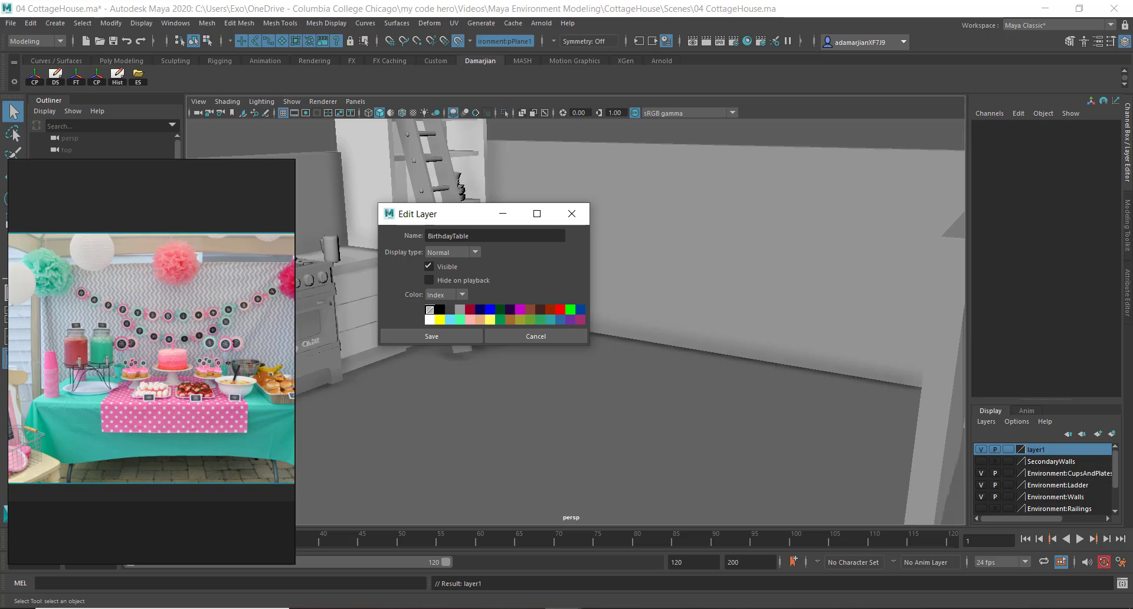
{"action": "left_click", "coordinate": [459, 334]}
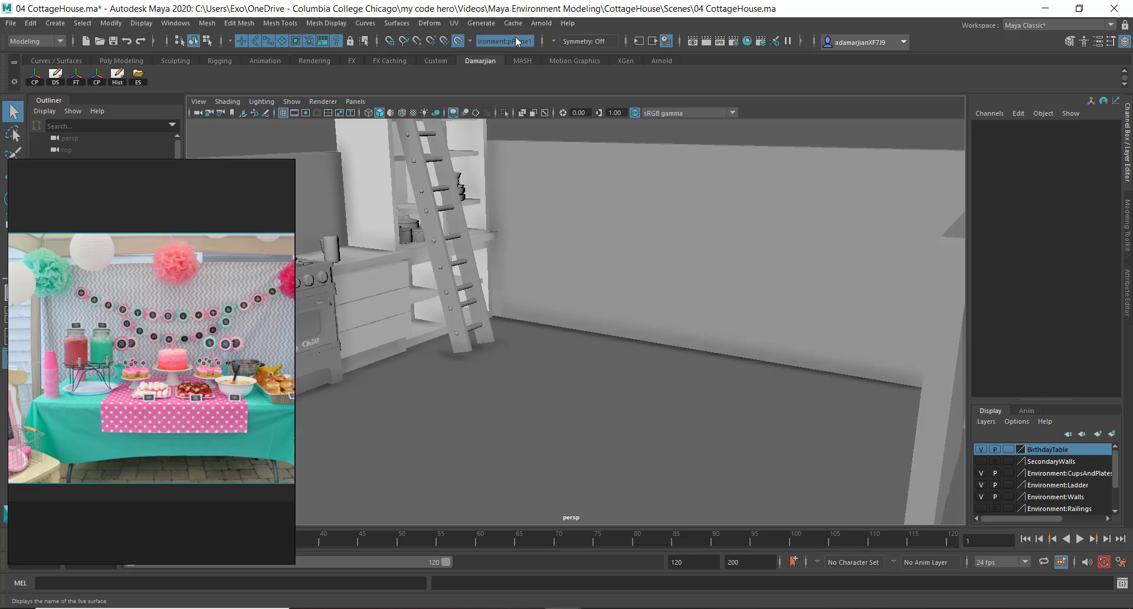
Draw a polygon cube about 0.135 wide, 0.534 high and 0.126 deep on the floor and add it to the BirthdayTable layer.
{"action": "key", "text": "space"}
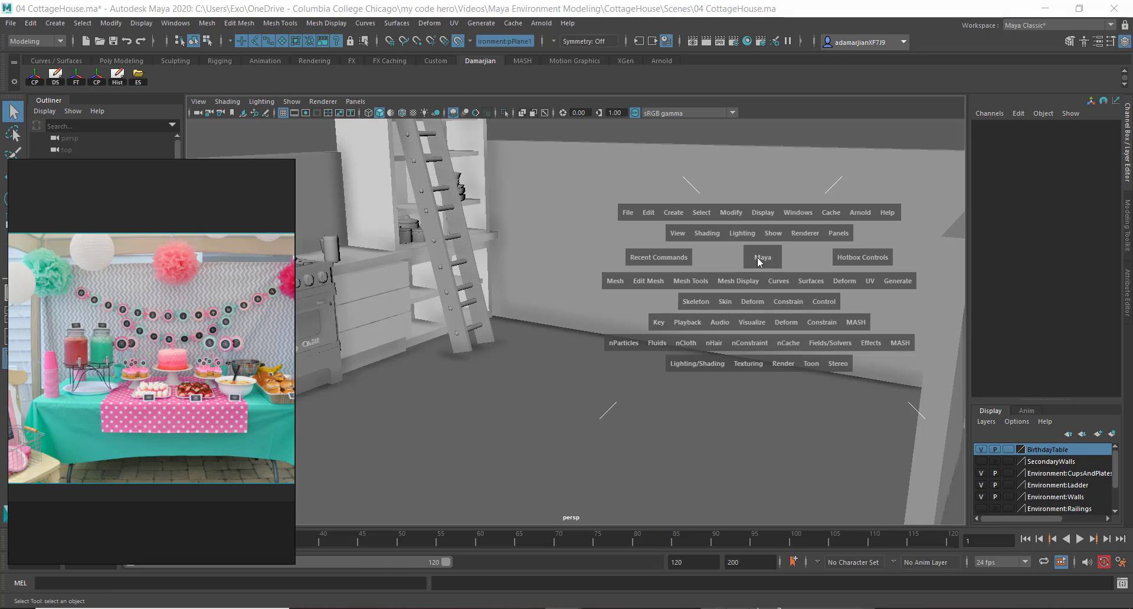
{"action": "left_click", "coordinate": [757, 258]}
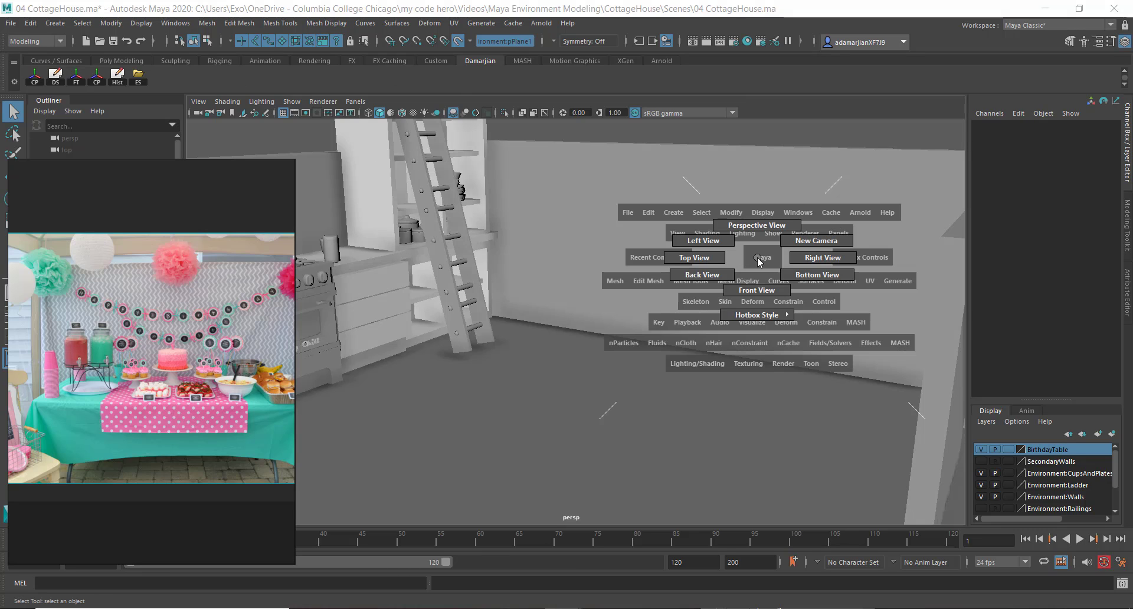
{"action": "left_click", "coordinate": [674, 212]}
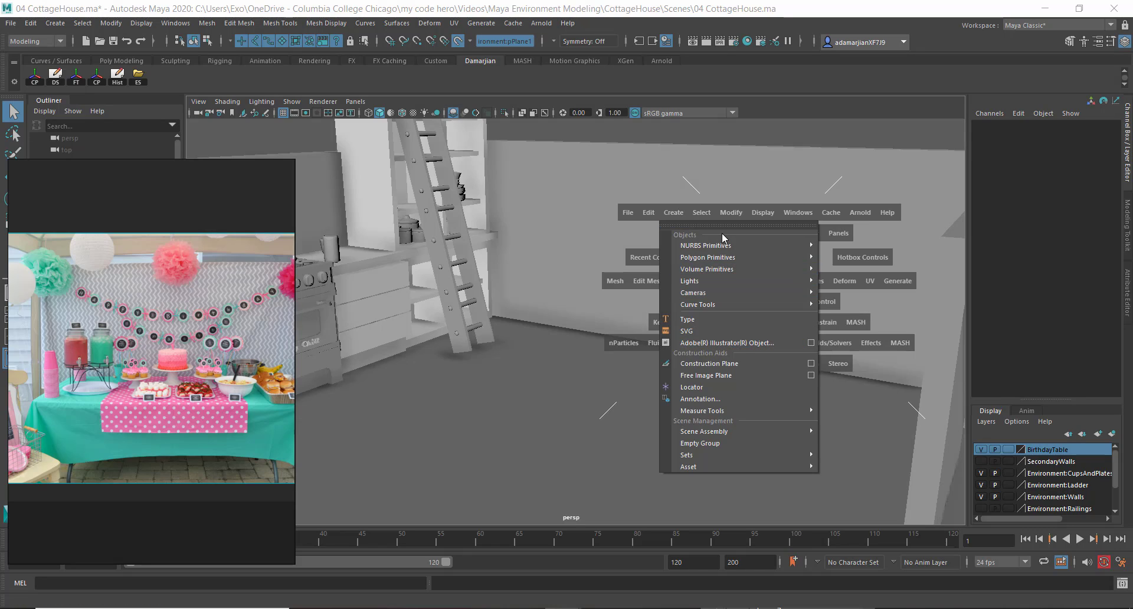
{"action": "mouse_move", "coordinate": [727, 258]}
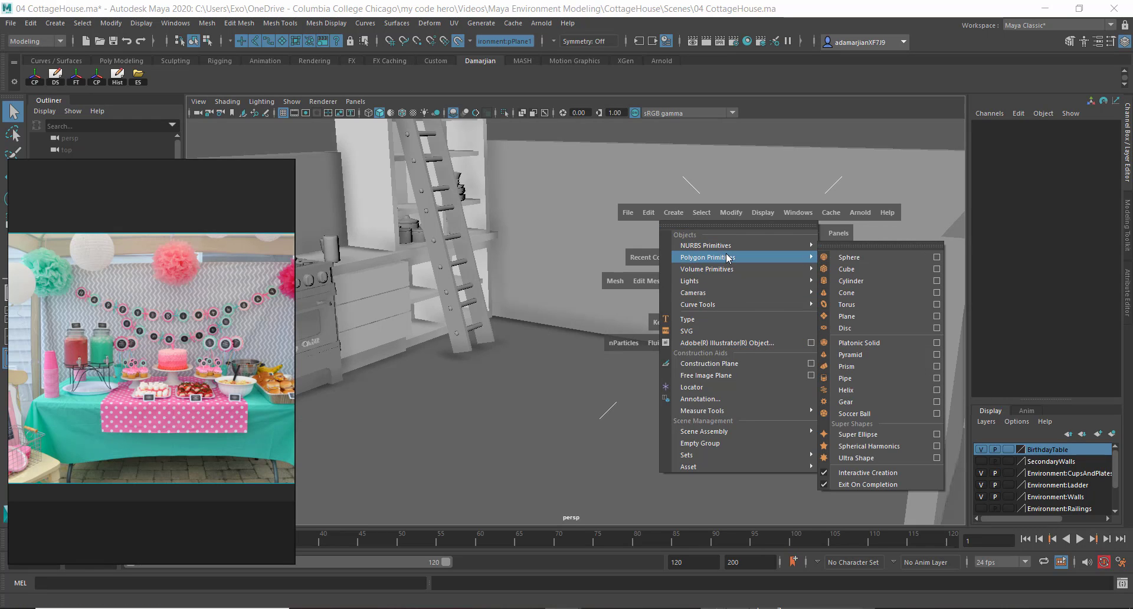
{"action": "left_click", "coordinate": [857, 270]}
{"action": "left_click_drag", "start_coordinate": [582, 356], "coordinate": [592, 245]}
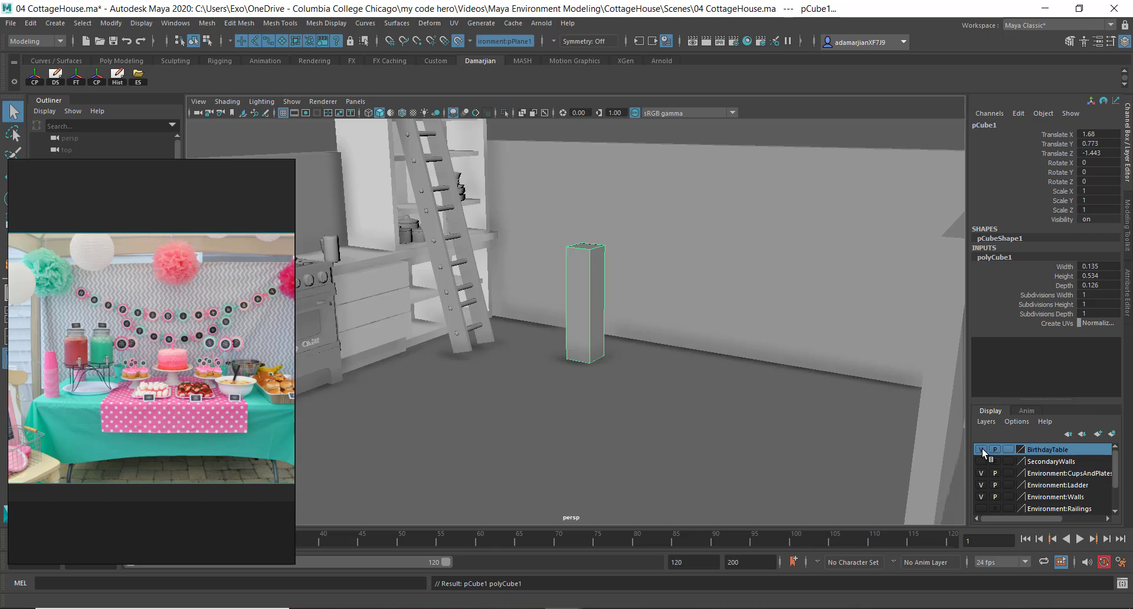
{"action": "right_click", "coordinate": [1053, 451]}
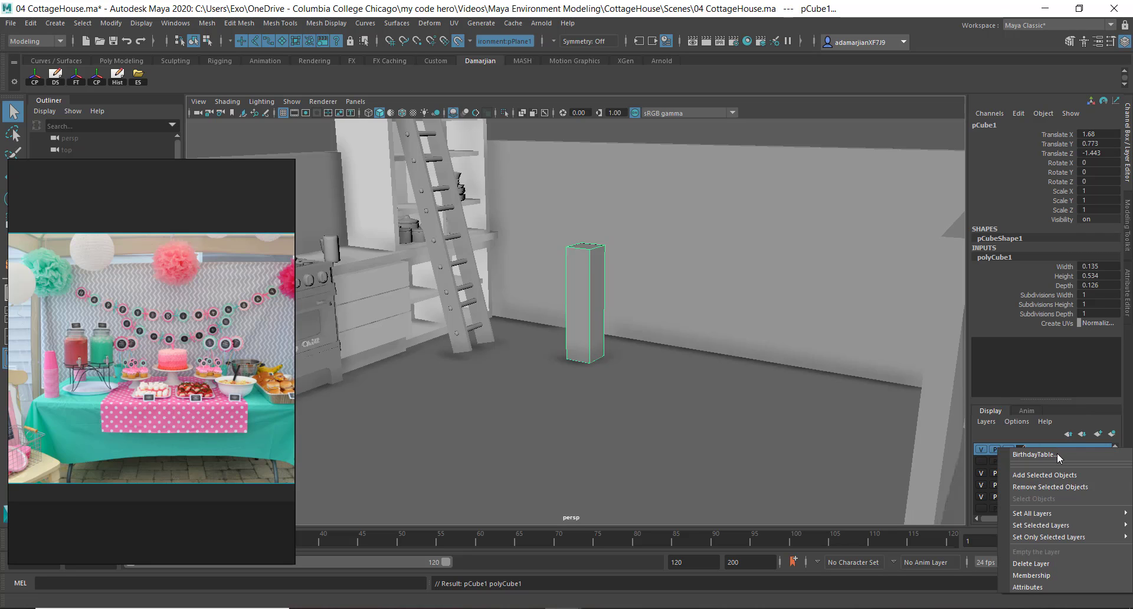
{"action": "left_click", "coordinate": [1057, 475]}
Scale the tall block uniformly to about 0.382 and lower it to about 0.601 in Y.
{"action": "left_click_drag", "start_coordinate": [533, 289], "coordinate": [579, 259], "text": "alt"}
{"action": "scroll", "coordinate": [578, 316], "scroll_direction": "up", "scroll_amount": 3}
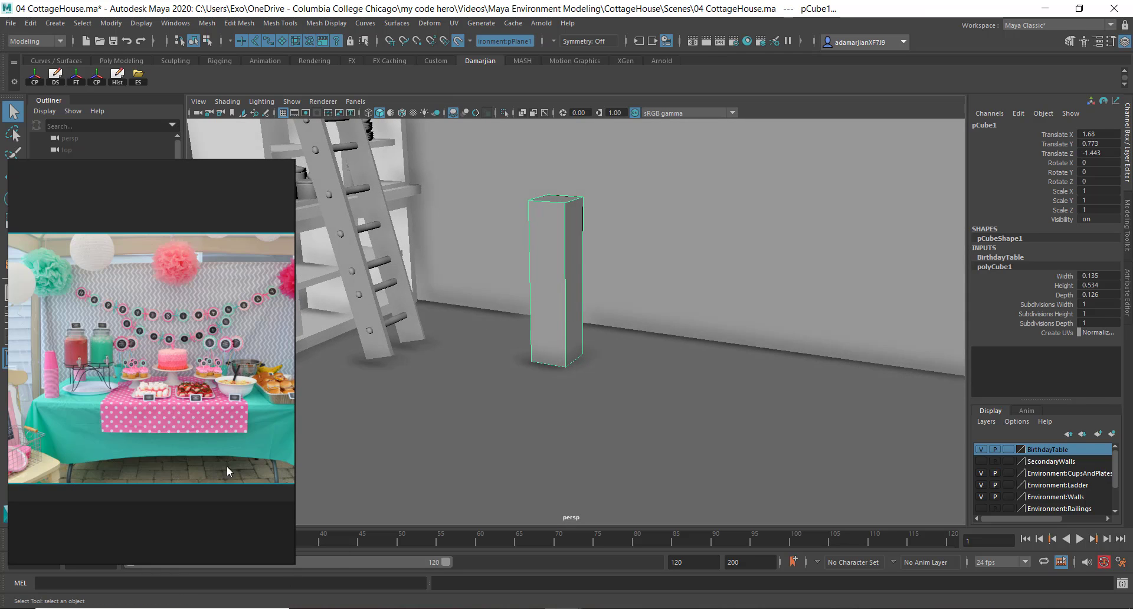
{"action": "key", "text": "r"}
{"action": "left_click_drag", "start_coordinate": [557, 282], "coordinate": [509, 293]}
{"action": "key", "text": "w"}
{"action": "left_click_drag", "start_coordinate": [556, 175], "coordinate": [584, 318]}
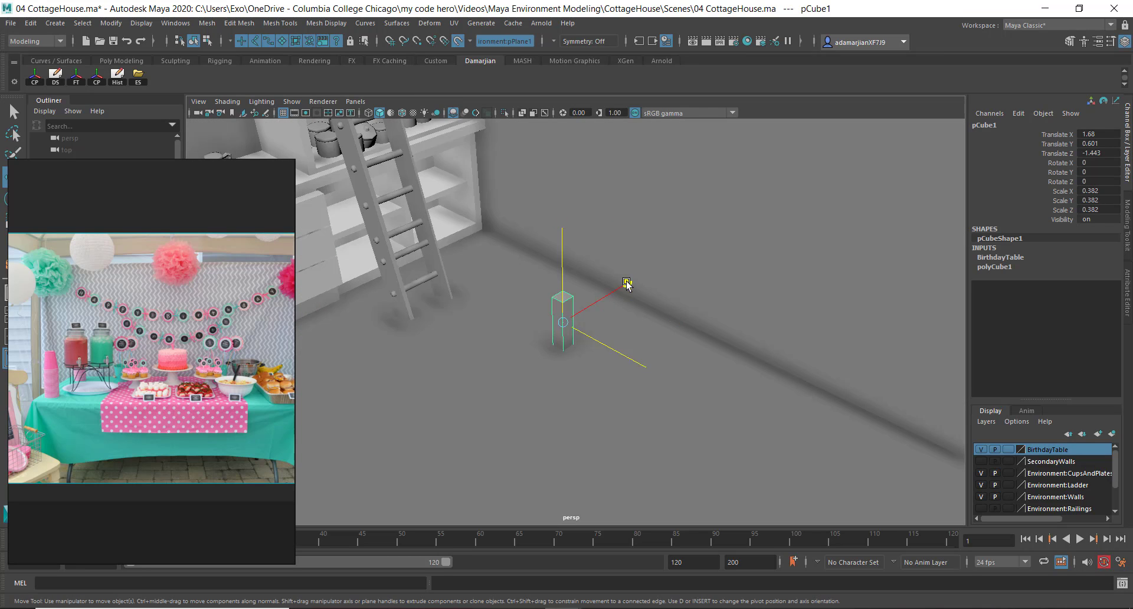
Turn off the live floor surface and move the block away from the wall to about X 1.357, Y 0.607.
{"action": "left_click_drag", "start_coordinate": [627, 282], "coordinate": [574, 315]}
{"action": "key", "text": "ctrl+z"}
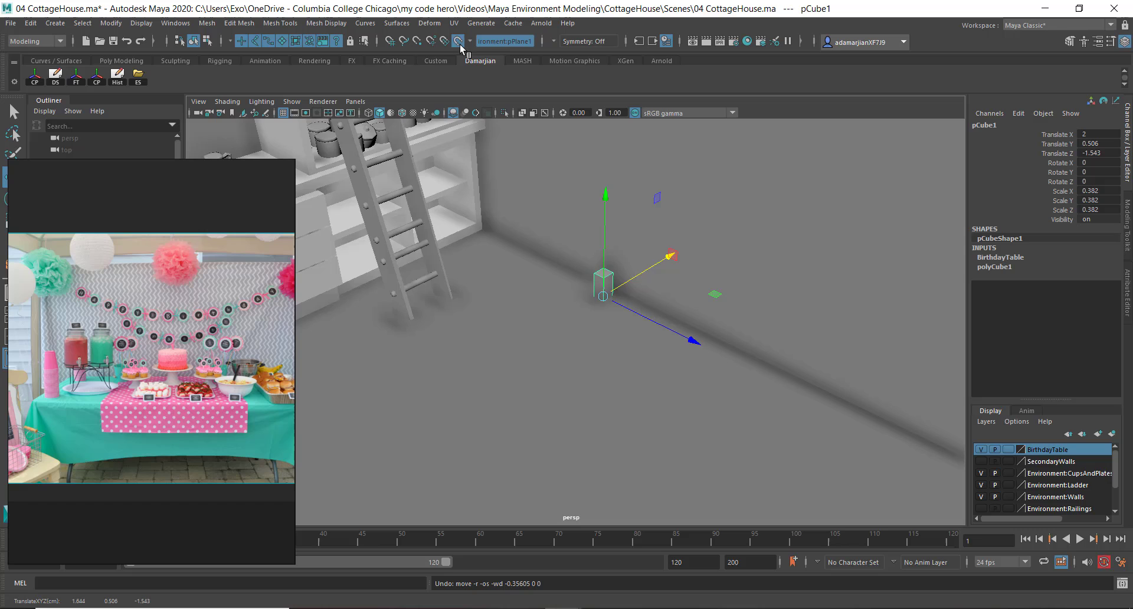
{"action": "key", "text": "ctrl+z"}
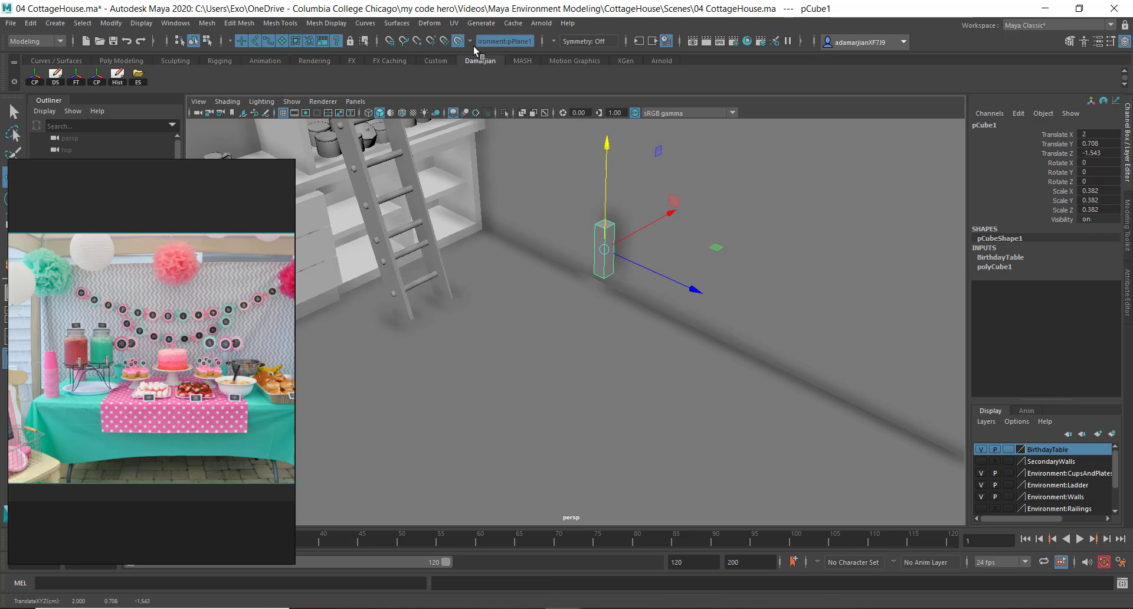
{"action": "left_click", "coordinate": [459, 42]}
{"action": "left_click_drag", "start_coordinate": [666, 217], "coordinate": [598, 255]}
{"action": "left_click_drag", "start_coordinate": [543, 304], "coordinate": [620, 227], "text": "alt"}
{"action": "left_click_drag", "start_coordinate": [713, 245], "coordinate": [510, 183], "text": "alt"}
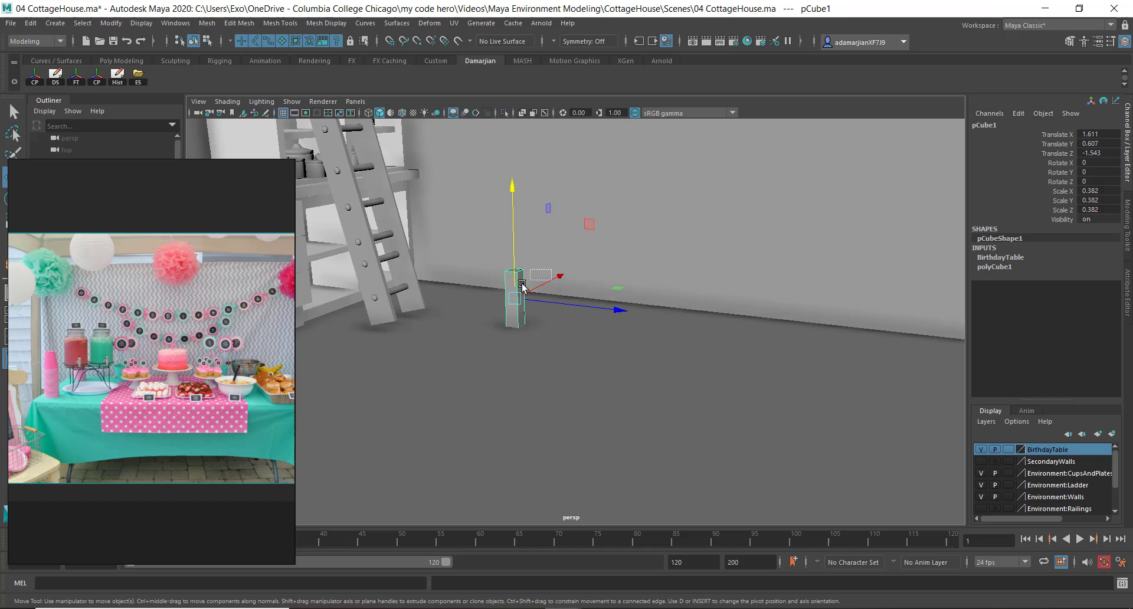
{"action": "left_click", "coordinate": [524, 290]}
{"action": "key", "text": "ctrl+z"}
{"action": "left_click_drag", "start_coordinate": [543, 281], "coordinate": [512, 296]}
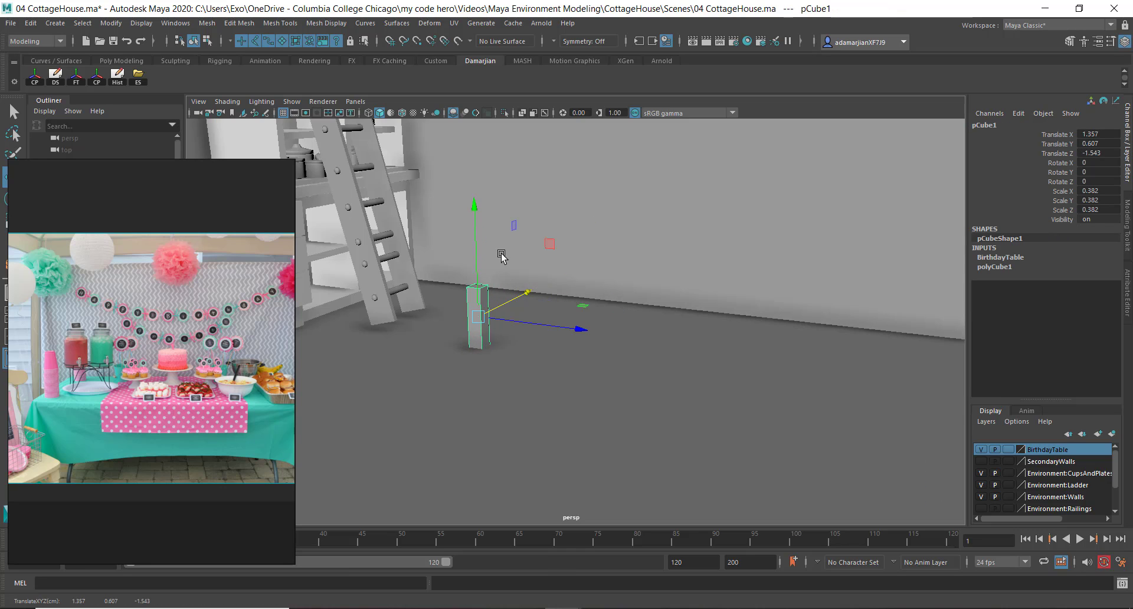
Duplicate the block along the wall to about Z -0.335 and place another copy above it at about Y 0.808.
{"action": "middle_click_drag", "start_coordinate": [501, 255], "coordinate": [539, 343], "text": "alt"}
{"action": "left_click_drag", "start_coordinate": [538, 342], "coordinate": [479, 276], "text": "alt"}
{"action": "left_click_drag", "start_coordinate": [511, 229], "coordinate": [422, 309], "text": "alt"}
{"action": "scroll", "coordinate": [424, 310], "scroll_direction": "down", "scroll_amount": 2}
{"action": "right_click_drag", "start_coordinate": [424, 310], "coordinate": [459, 403], "text": "alt"}
{"action": "left_click_drag", "start_coordinate": [458, 401], "coordinate": [887, 470], "text": "alt"}
{"action": "mouse_move", "coordinate": [760, 363]}
{"action": "left_mouse_down", "text": "alt"}
{"action": "mouse_move", "coordinate": [743, 366]}
{"action": "mouse_move", "coordinate": [751, 331]}
{"action": "mouse_move", "coordinate": [742, 357]}
{"action": "left_mouse_up", "text": "alt"}
Scale the upper block copy into a slab of about 6.459 in X, 0.438 in Y and 5.136 in Z.
{"action": "key", "text": "r"}
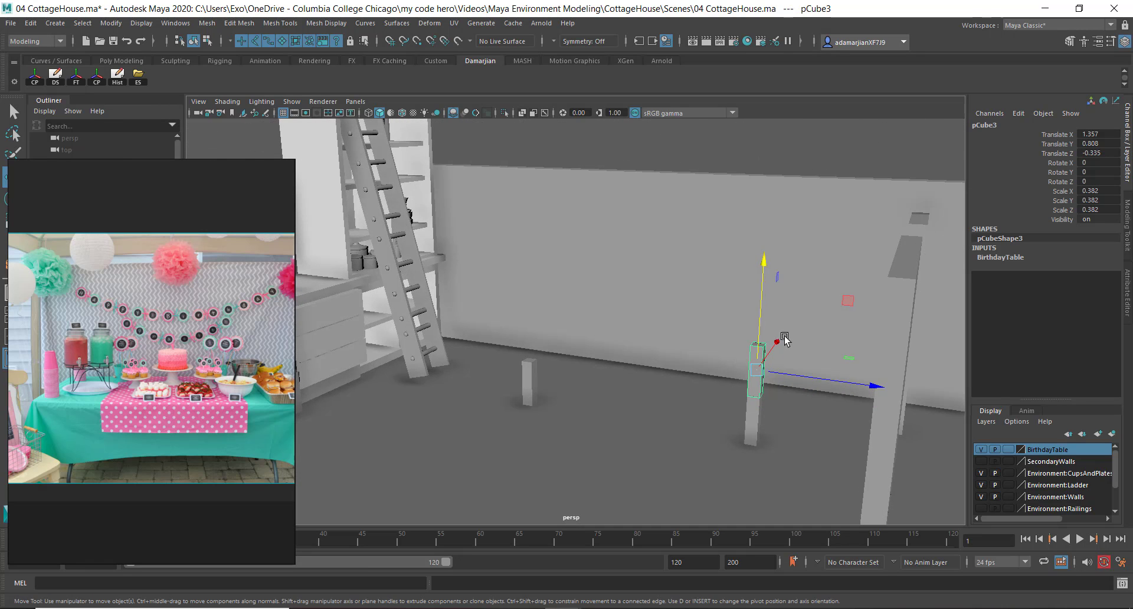
{"action": "left_click_drag", "start_coordinate": [767, 269], "coordinate": [802, 382]}
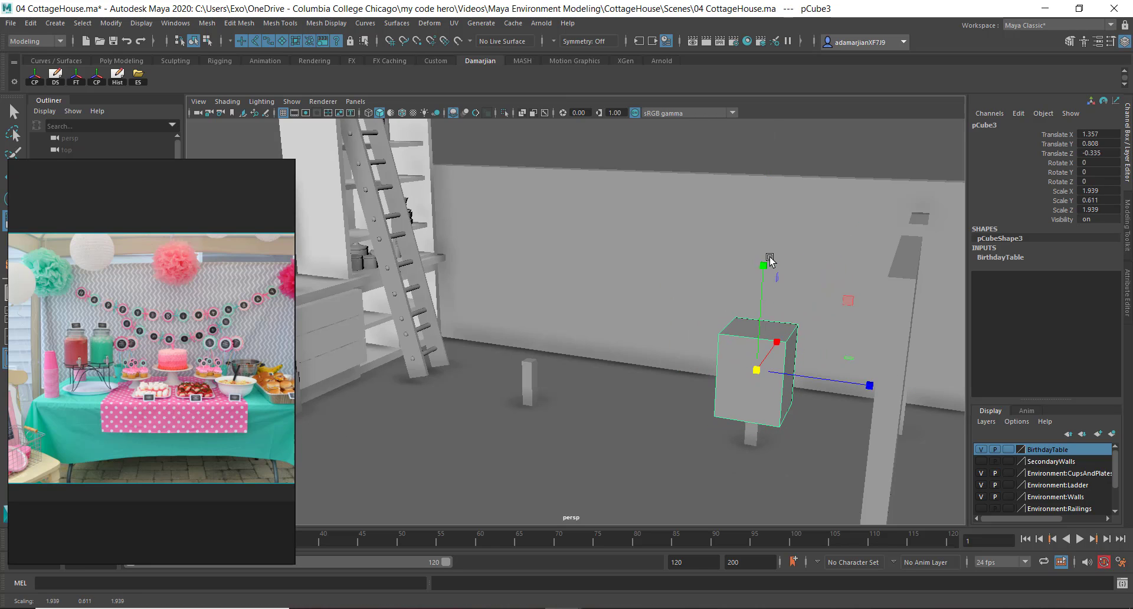
{"action": "left_click_drag", "start_coordinate": [770, 260], "coordinate": [765, 294]}
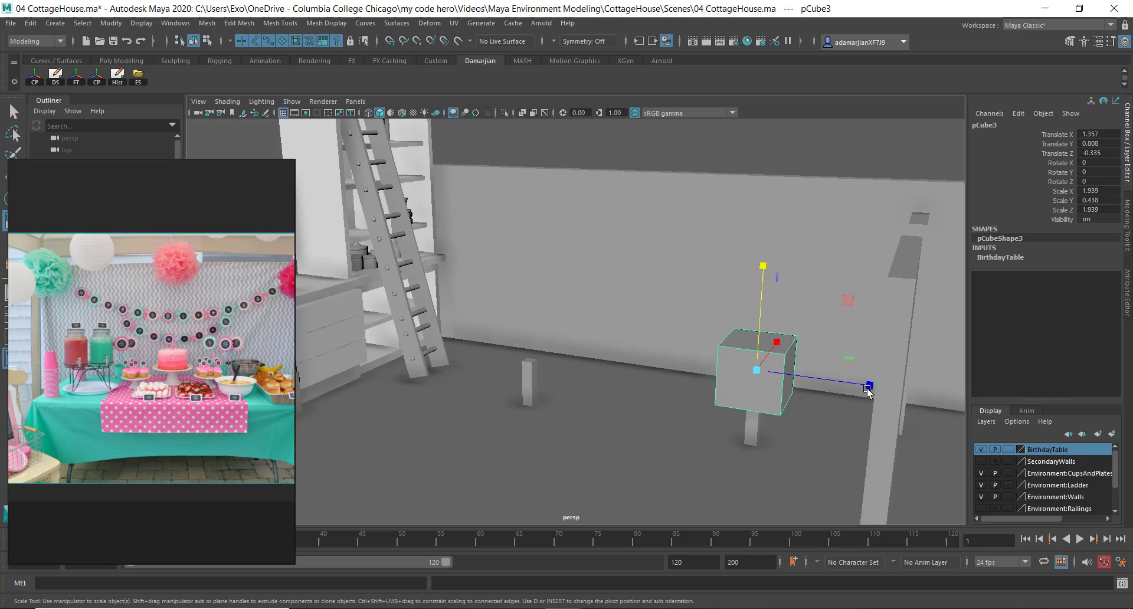
{"action": "left_click_drag", "start_coordinate": [869, 385], "coordinate": [923, 367]}
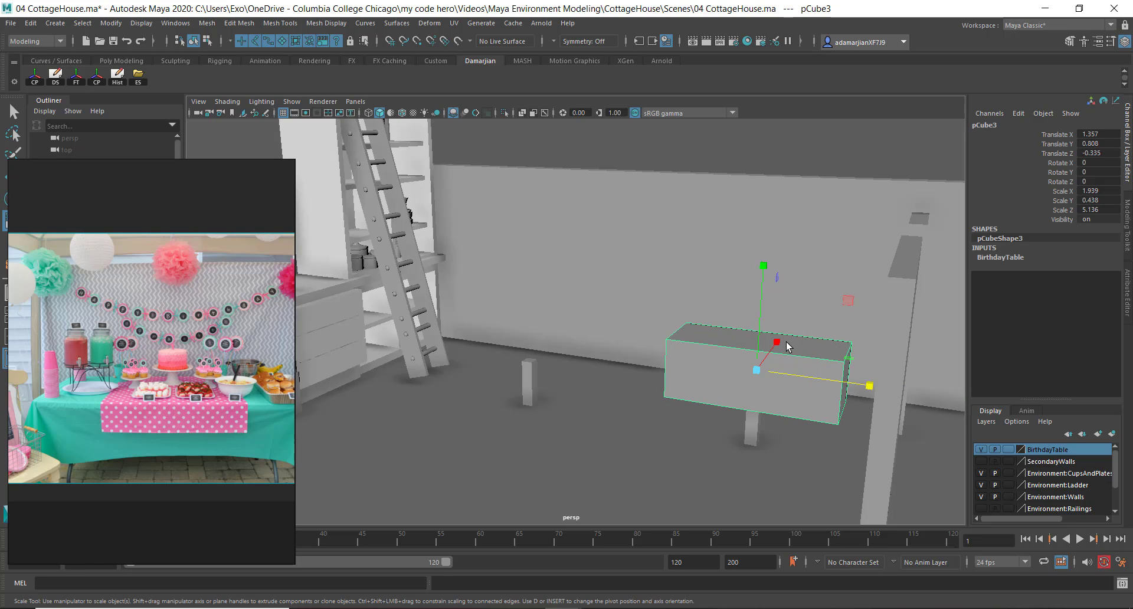
{"action": "left_click_drag", "start_coordinate": [777, 342], "coordinate": [790, 321]}
Move the slab over the legs to about X 1.684, Z -0.776 and stretch its Z scale to about 9.413.
{"action": "key", "text": "w"}
{"action": "left_click_drag", "start_coordinate": [870, 387], "coordinate": [650, 429]}
{"action": "left_click_drag", "start_coordinate": [651, 367], "coordinate": [690, 399]}
{"action": "key", "text": "r"}
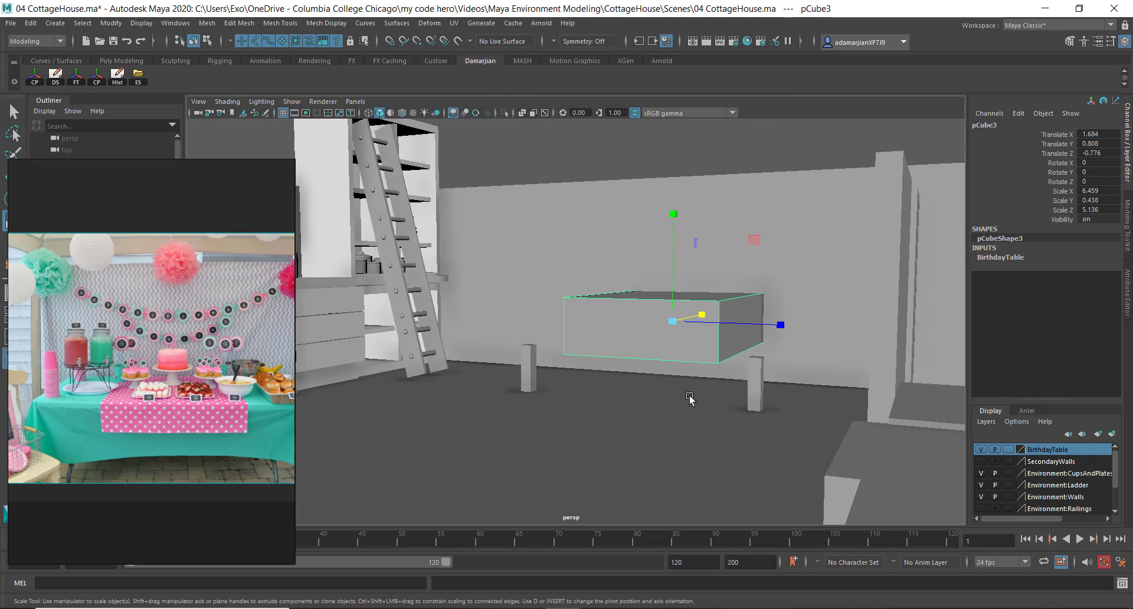
{"action": "left_click_drag", "start_coordinate": [783, 325], "coordinate": [872, 340]}
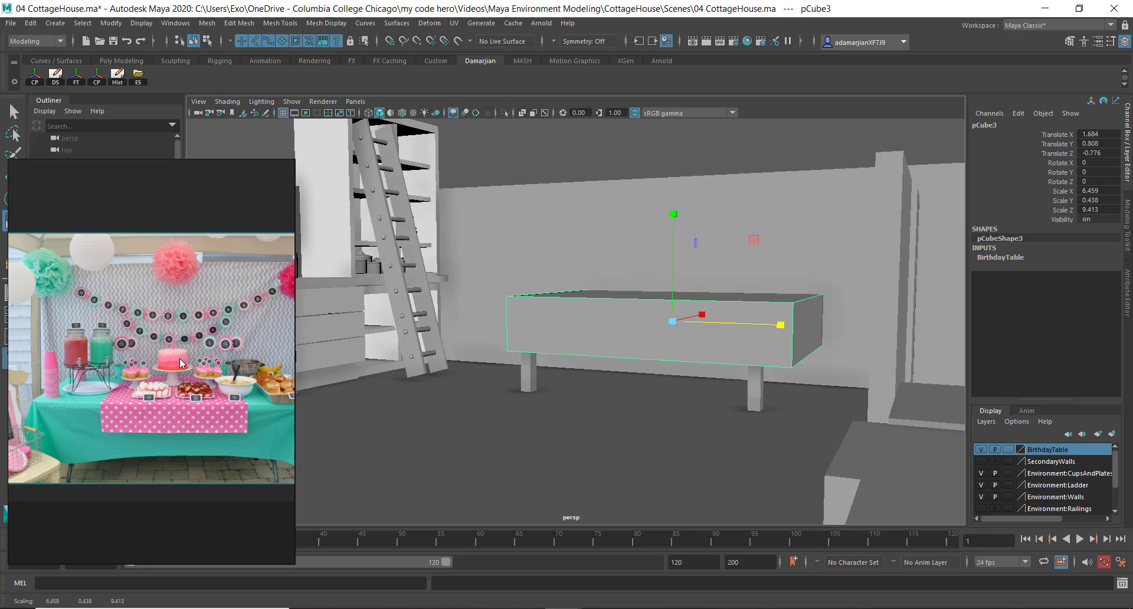
Center the tabletop over the legs at about Y 0.748, Z -0.834 and reduce its scale to about 5.801, 0.393, 8.454.
{"action": "left_click_drag", "start_coordinate": [670, 306], "coordinate": [688, 324], "text": "alt"}
{"action": "key", "text": "w"}
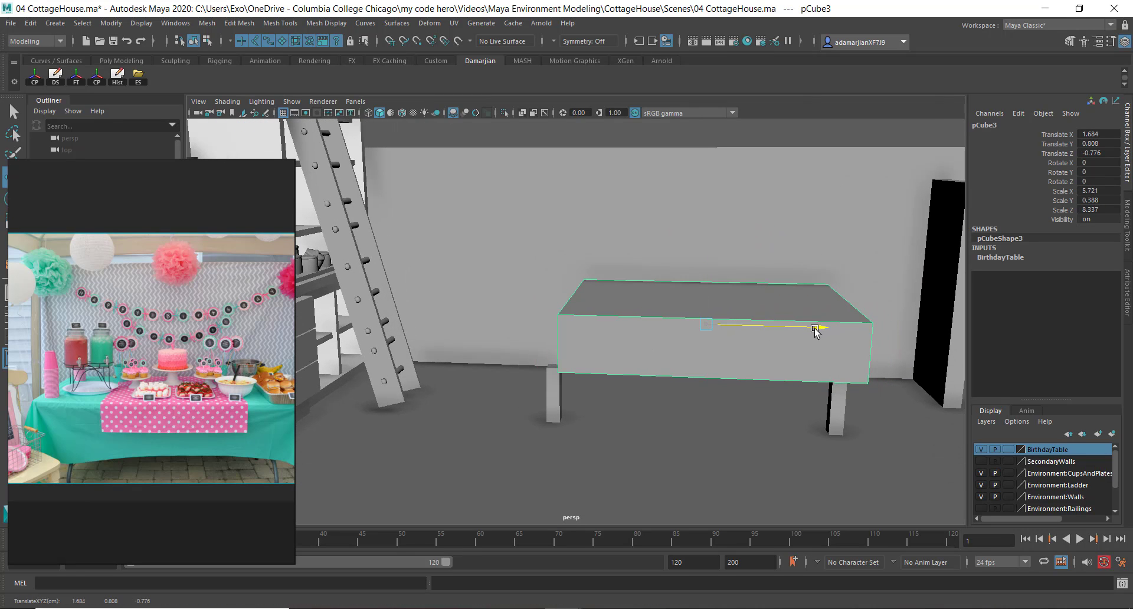
{"action": "left_click_drag", "start_coordinate": [816, 326], "coordinate": [799, 326]}
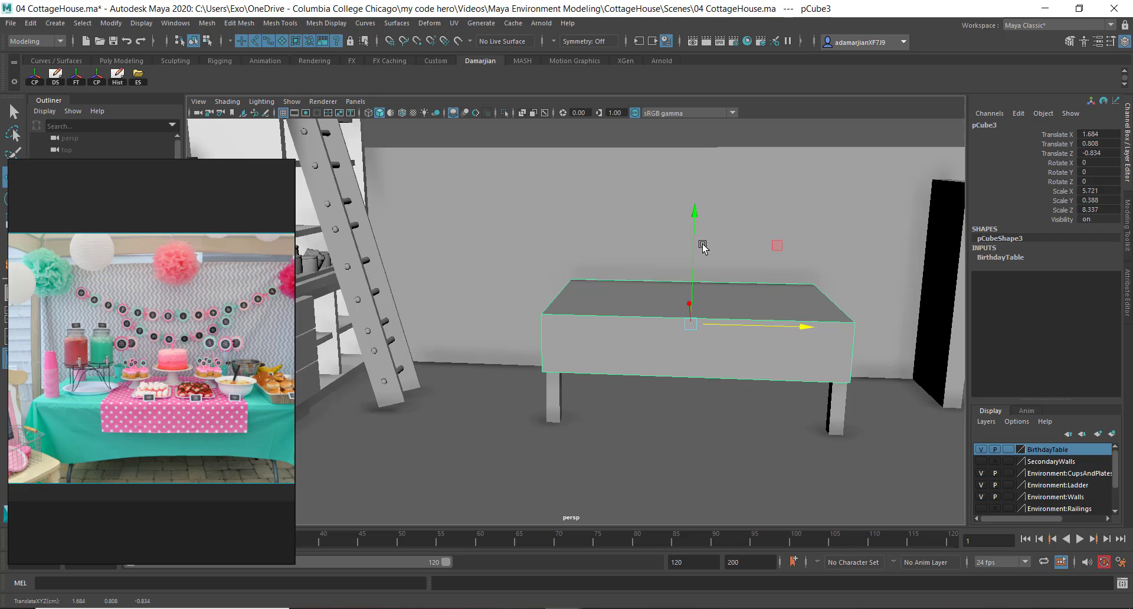
{"action": "left_click_drag", "start_coordinate": [696, 209], "coordinate": [694, 220]}
{"action": "key", "text": "r"}
{"action": "left_click_drag", "start_coordinate": [688, 325], "coordinate": [678, 317]}
{"action": "key", "text": "w"}
{"action": "left_click_drag", "start_coordinate": [688, 220], "coordinate": [690, 229]}
{"action": "key", "text": "f"}
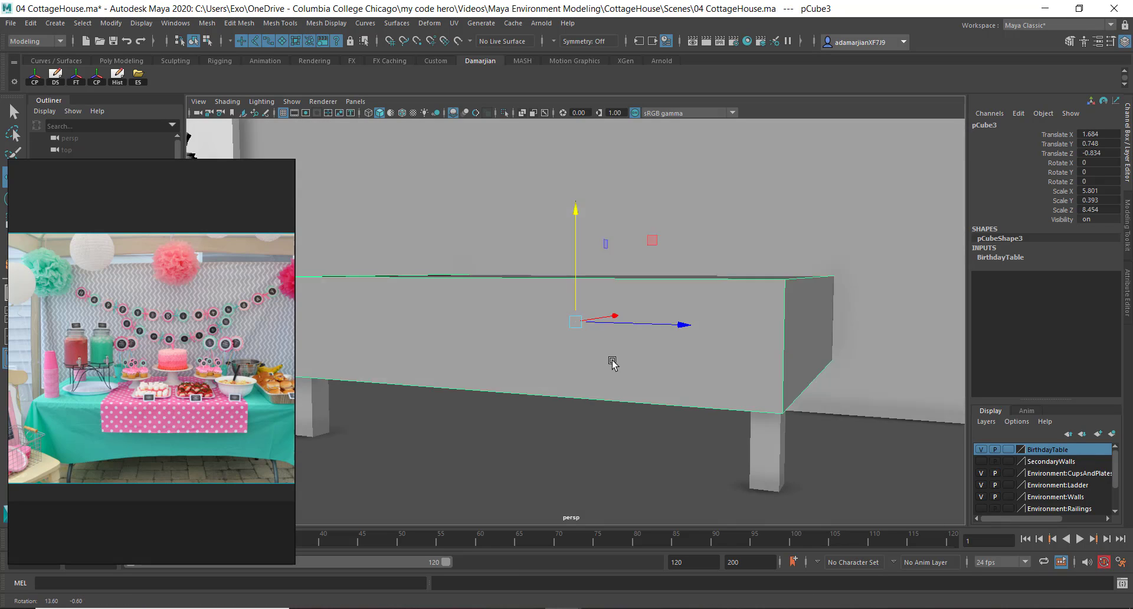
Examine the cup stack and drink dispensers in the reference picture and the matching corner of the tabletop.
{"action": "left_click_drag", "start_coordinate": [612, 362], "coordinate": [602, 339], "text": "alt"}
{"action": "middle_click_drag", "start_coordinate": [602, 339], "coordinate": [645, 328], "text": "alt"}
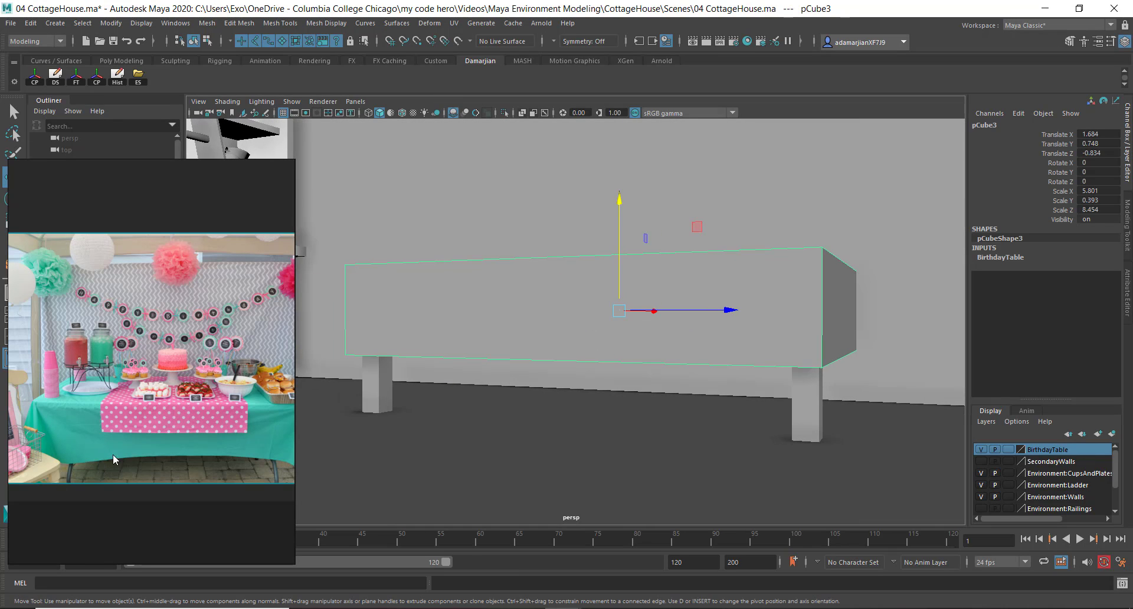
{"action": "left_click_drag", "start_coordinate": [747, 291], "coordinate": [749, 310], "text": "alt"}
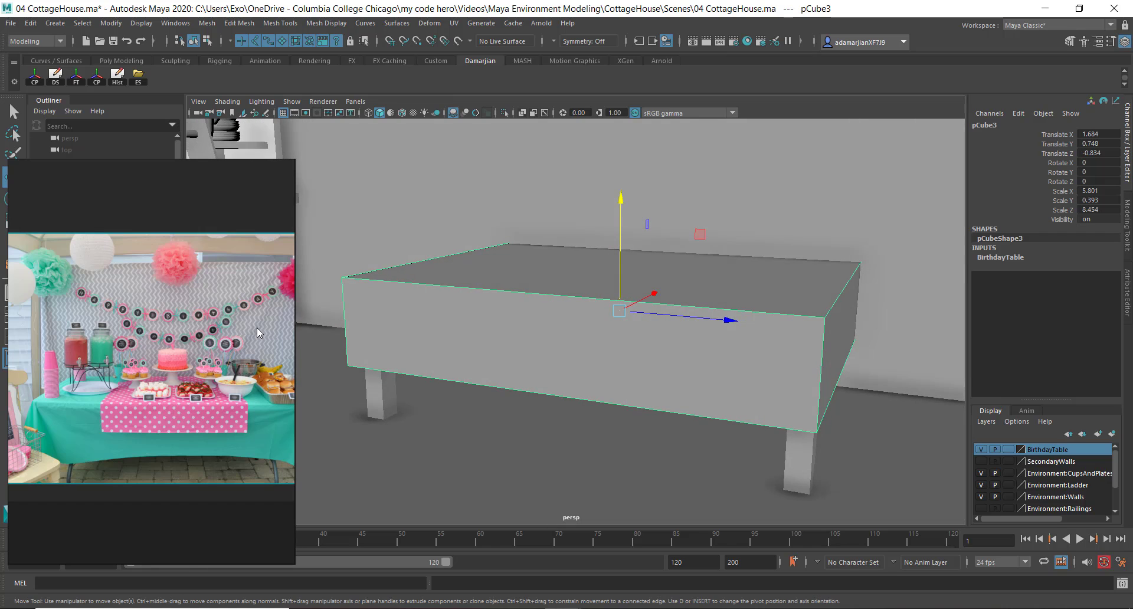
{"action": "scroll", "coordinate": [147, 325], "scroll_direction": "up", "scroll_amount": 3}
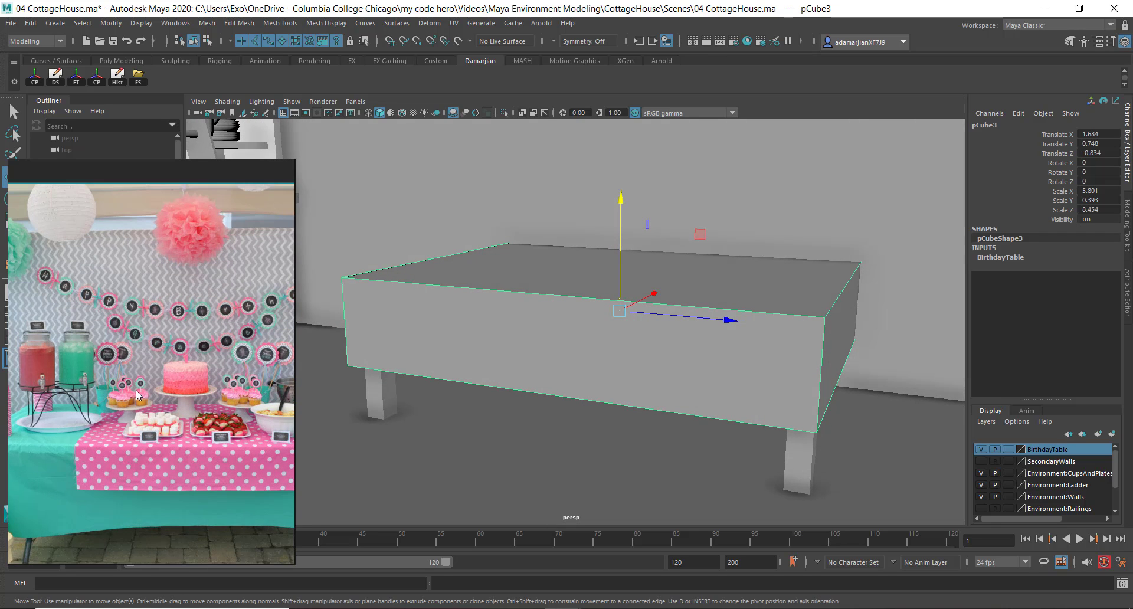
{"action": "right_click_drag", "start_coordinate": [136, 391], "coordinate": [108, 333]}
{"action": "middle_click_drag", "start_coordinate": [92, 317], "coordinate": [191, 311]}
{"action": "scroll", "coordinate": [191, 315], "scroll_direction": "up", "scroll_amount": 3}
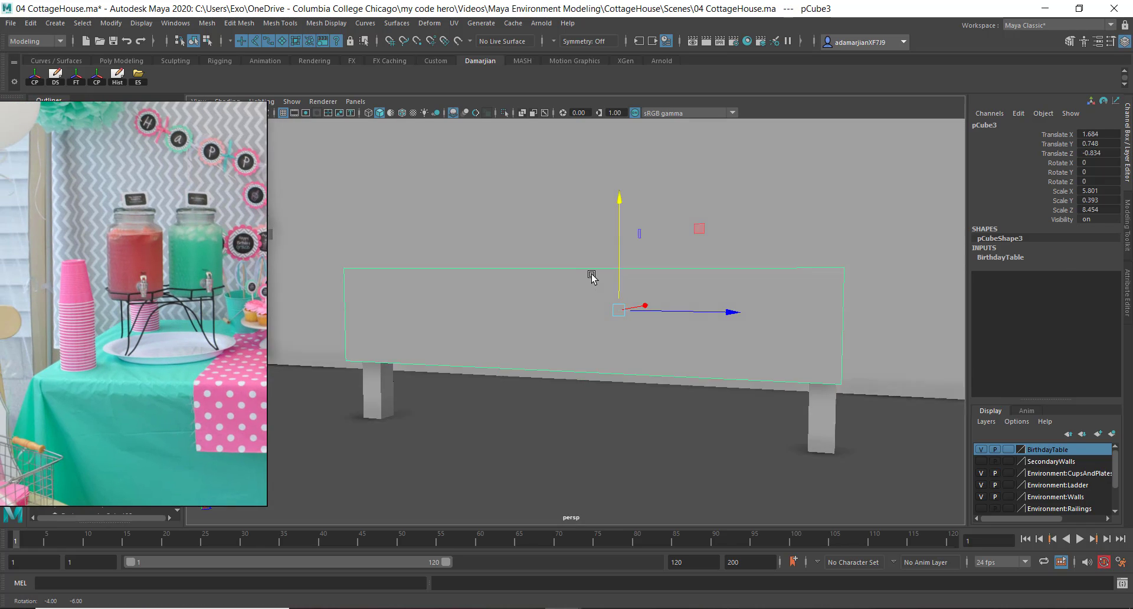
{"action": "left_click_drag", "start_coordinate": [578, 289], "coordinate": [590, 278], "text": "alt"}
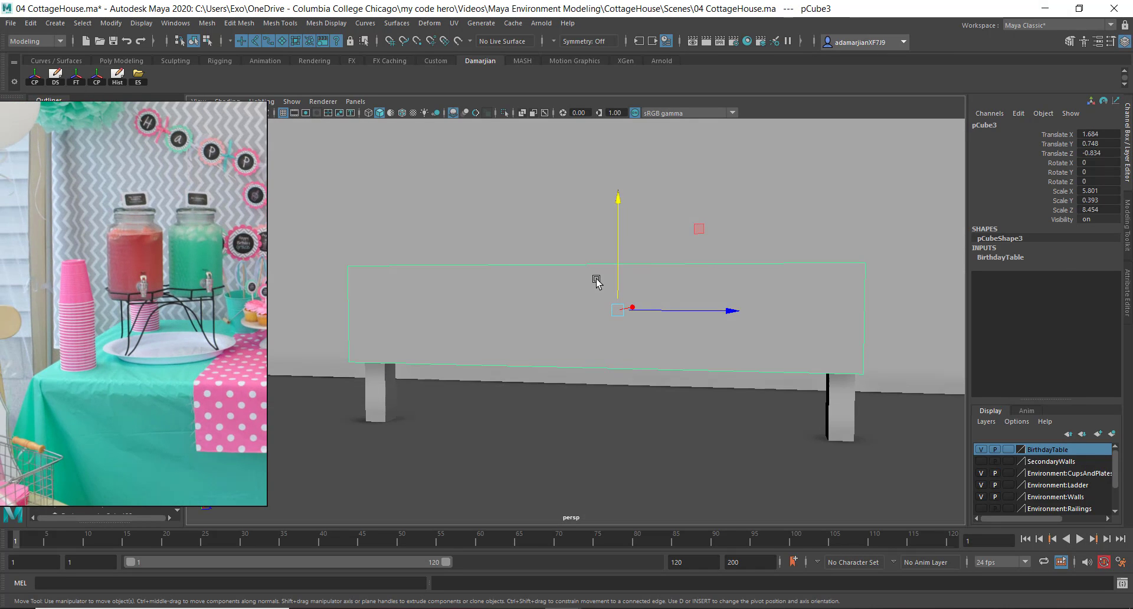
{"action": "left_click_drag", "start_coordinate": [488, 346], "coordinate": [475, 374], "text": "alt"}
{"action": "right_click_drag", "start_coordinate": [475, 373], "coordinate": [574, 395], "text": "alt"}
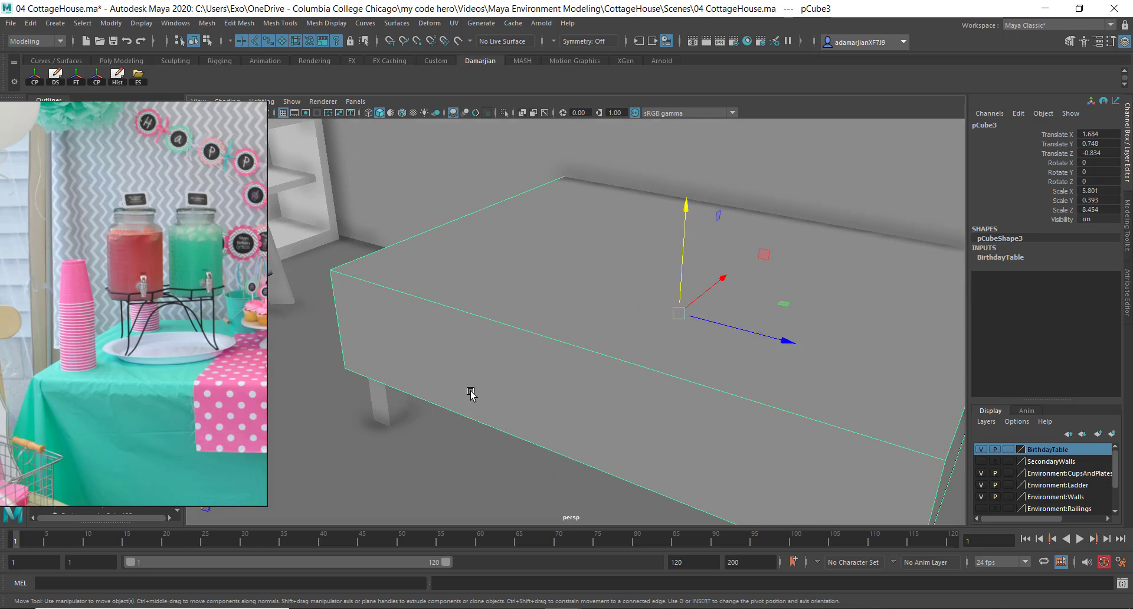
{"action": "left_click_drag", "start_coordinate": [470, 394], "coordinate": [432, 303], "text": "alt"}
{"action": "left_click_drag", "start_coordinate": [528, 265], "coordinate": [642, 357], "text": "alt"}
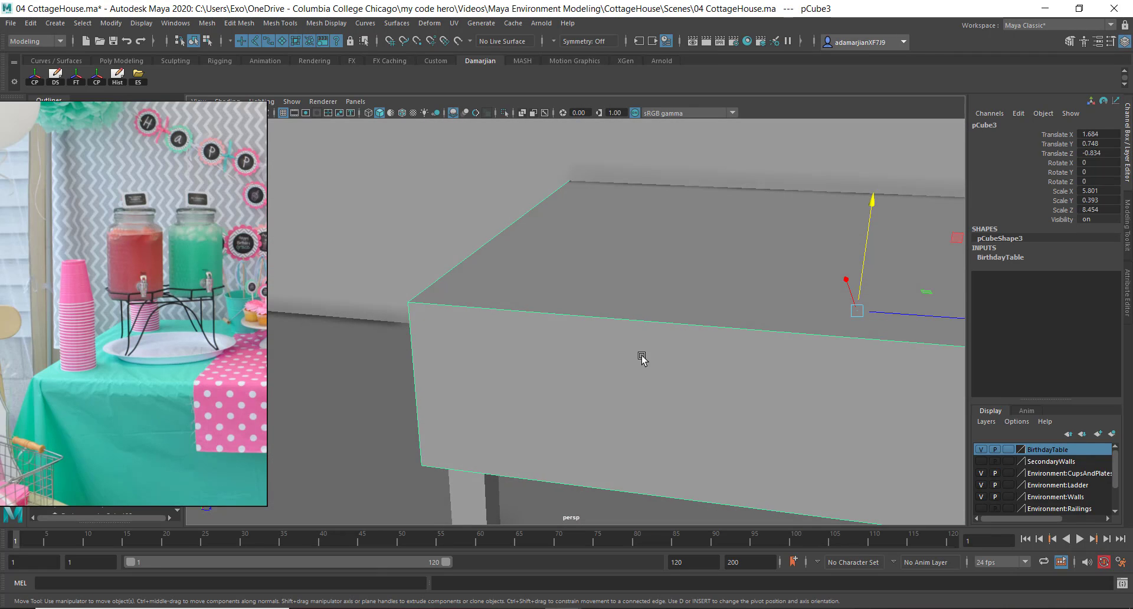
{"action": "left_click_drag", "start_coordinate": [536, 258], "coordinate": [614, 323], "text": "alt"}
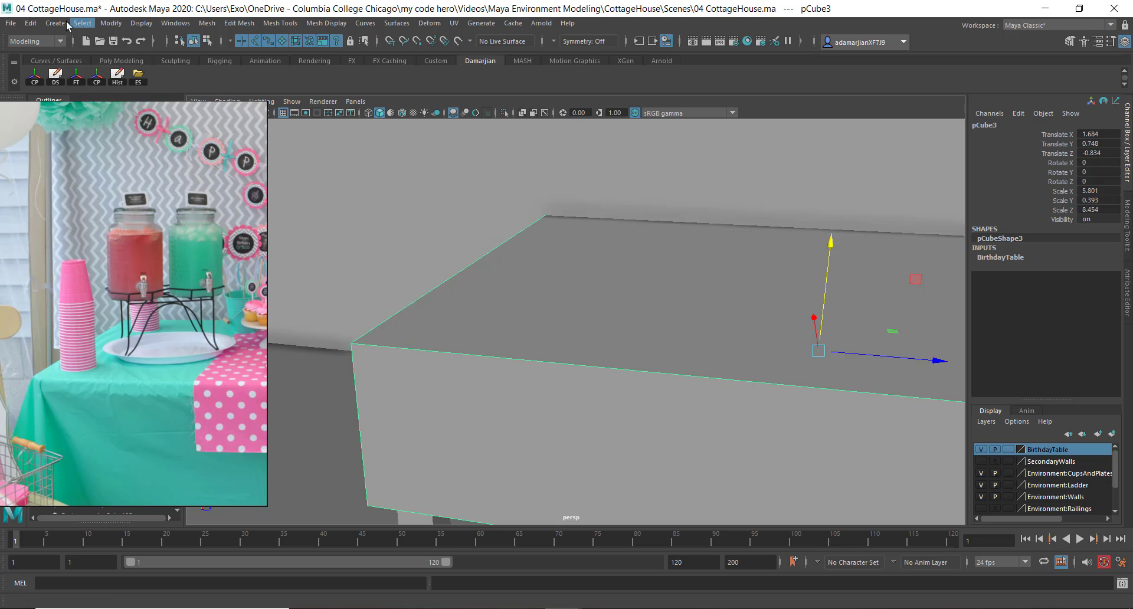
Make the tabletop live and draw a polygon cube about 0.096 wide, 0.102 high and 0.074 deep near its corner.
{"action": "left_click", "coordinate": [58, 25]}
{"action": "left_click", "coordinate": [753, 331]}
{"action": "left_click", "coordinate": [458, 40]}
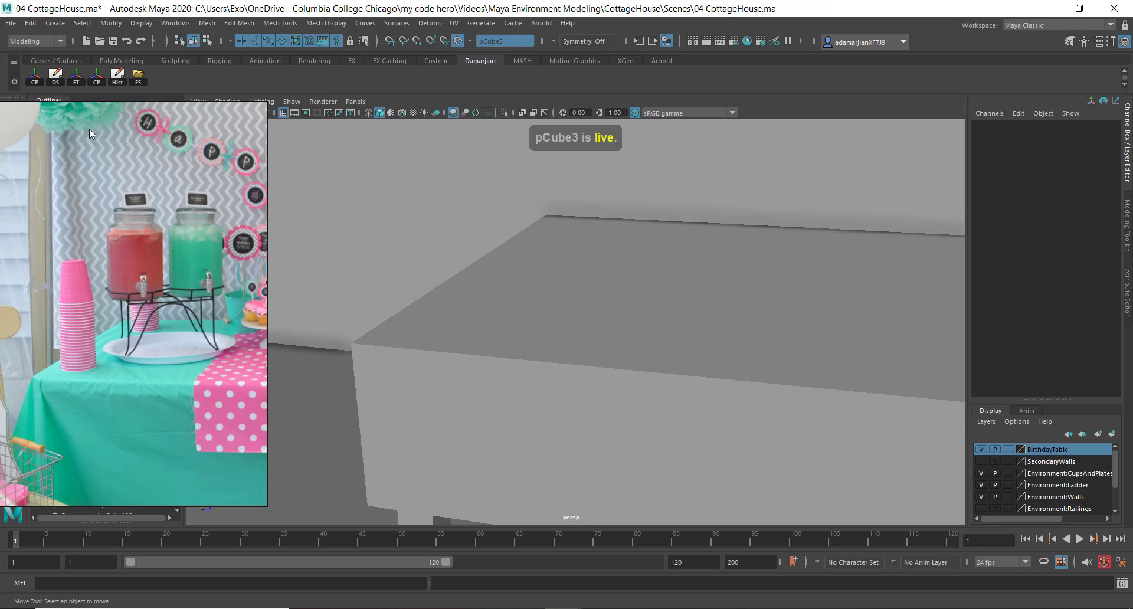
{"action": "left_click", "coordinate": [56, 25]}
{"action": "mouse_move", "coordinate": [126, 66]}
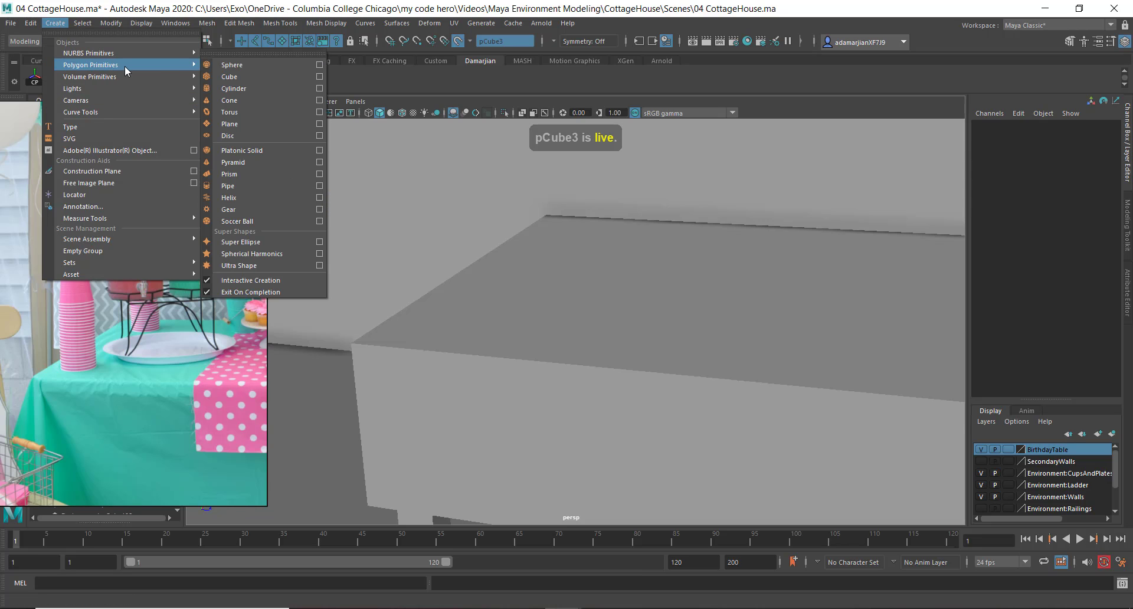
{"action": "left_click", "coordinate": [292, 74]}
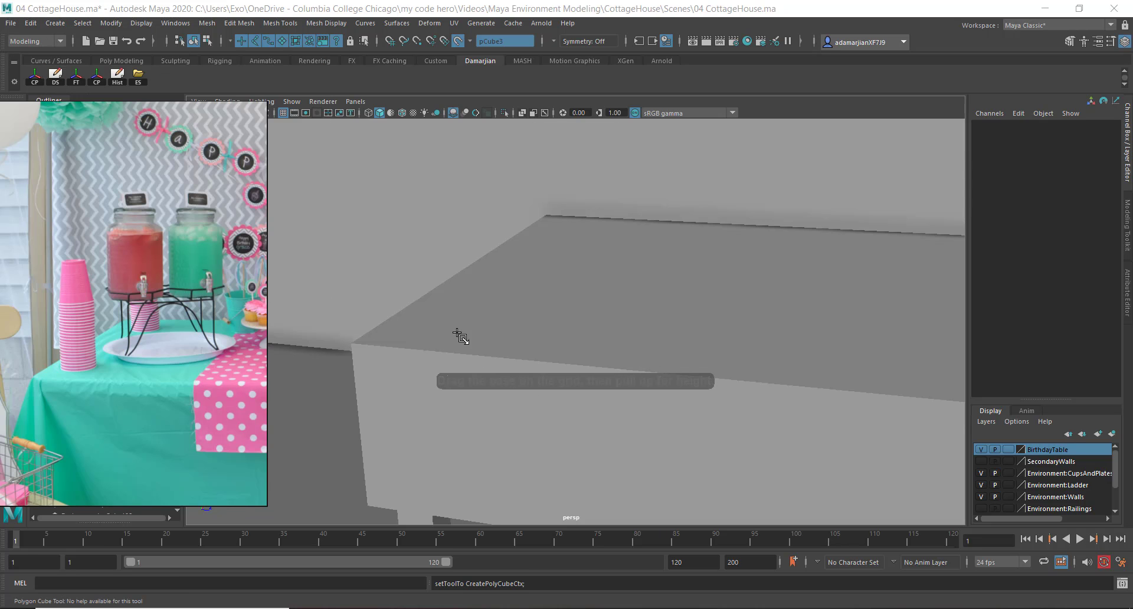
{"action": "mouse_move", "coordinate": [466, 322]}
{"action": "left_mouse_down"}
{"action": "mouse_move", "coordinate": [430, 335]}
{"action": "mouse_move", "coordinate": [438, 273]}
{"action": "left_mouse_up"}
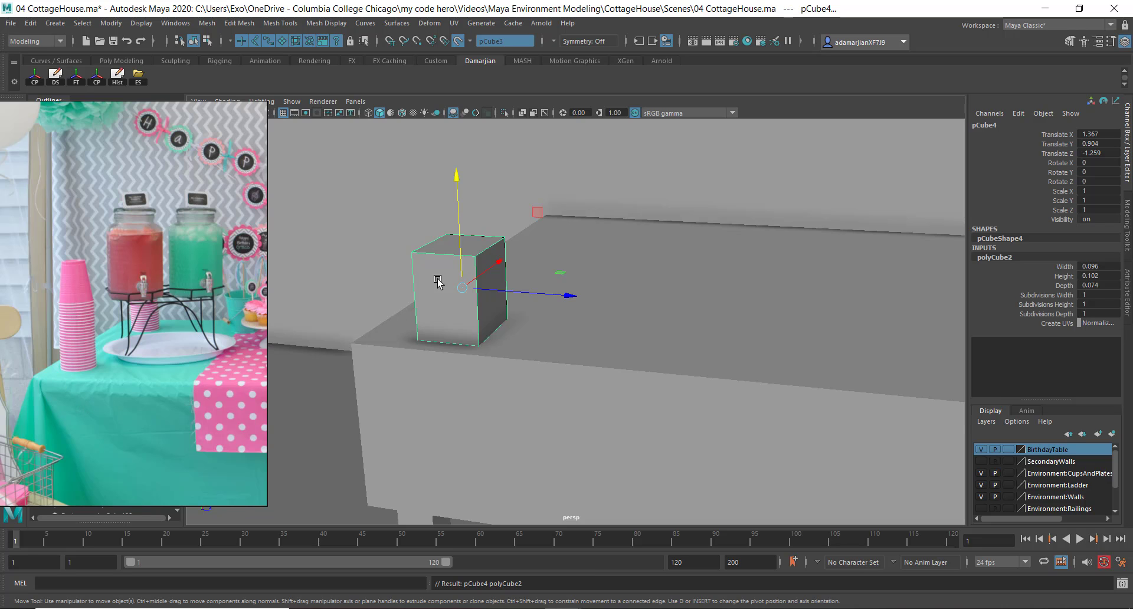
Insert one horizontal edge loop near the small cube's top edge and another near its bottom edge.
{"action": "key", "text": "f"}
{"action": "mouse_move", "coordinate": [531, 324]}
{"action": "left_mouse_down", "text": "alt"}
{"action": "mouse_move", "coordinate": [508, 309]}
{"action": "mouse_move", "coordinate": [537, 313]}
{"action": "left_mouse_up", "text": "alt"}
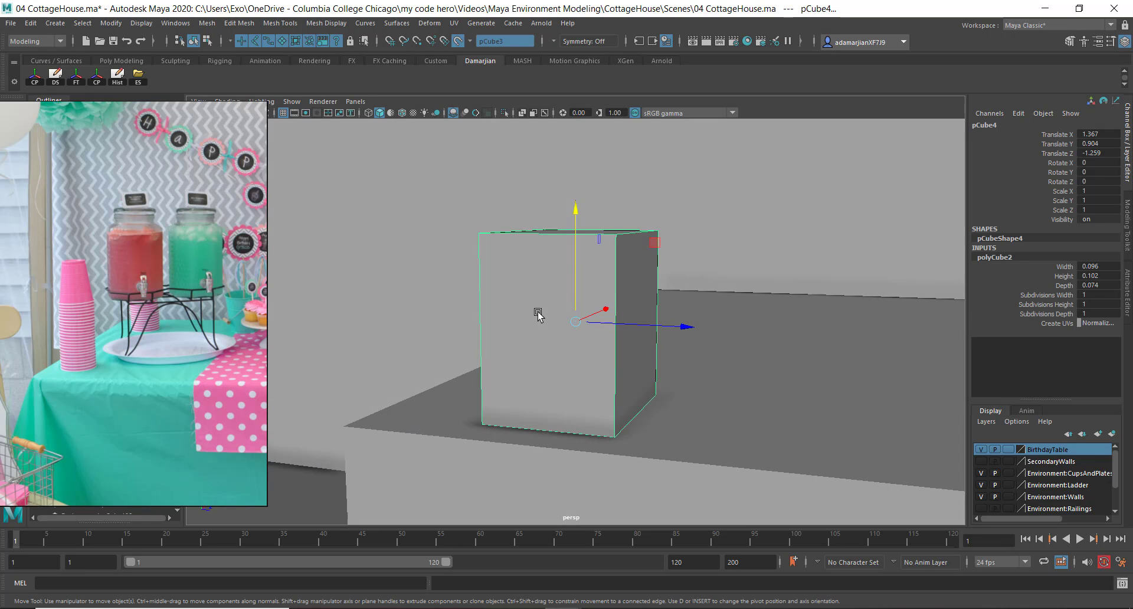
{"action": "right_click", "coordinate": [600, 275], "text": "shift"}
{"action": "left_click", "coordinate": [525, 292]}
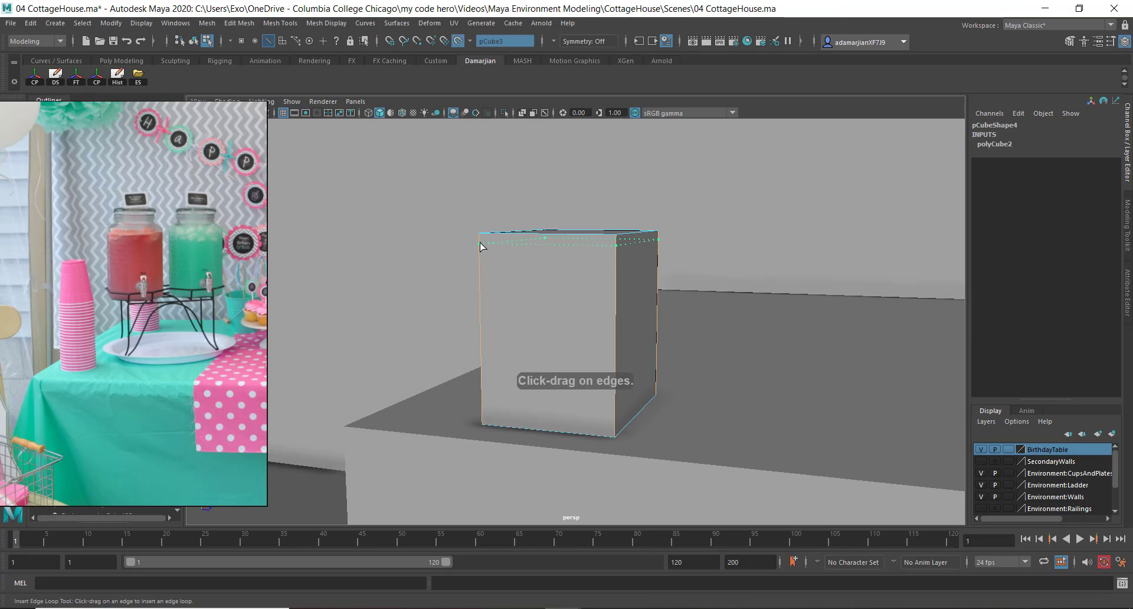
{"action": "left_click", "coordinate": [481, 242]}
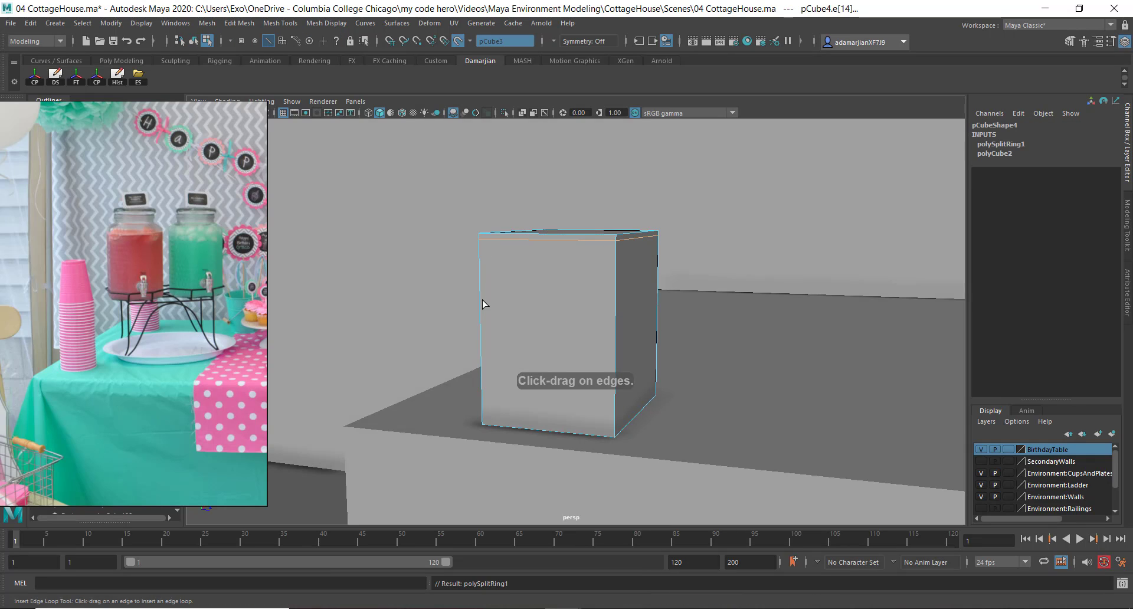
{"action": "left_click_drag", "start_coordinate": [482, 300], "coordinate": [493, 365]}
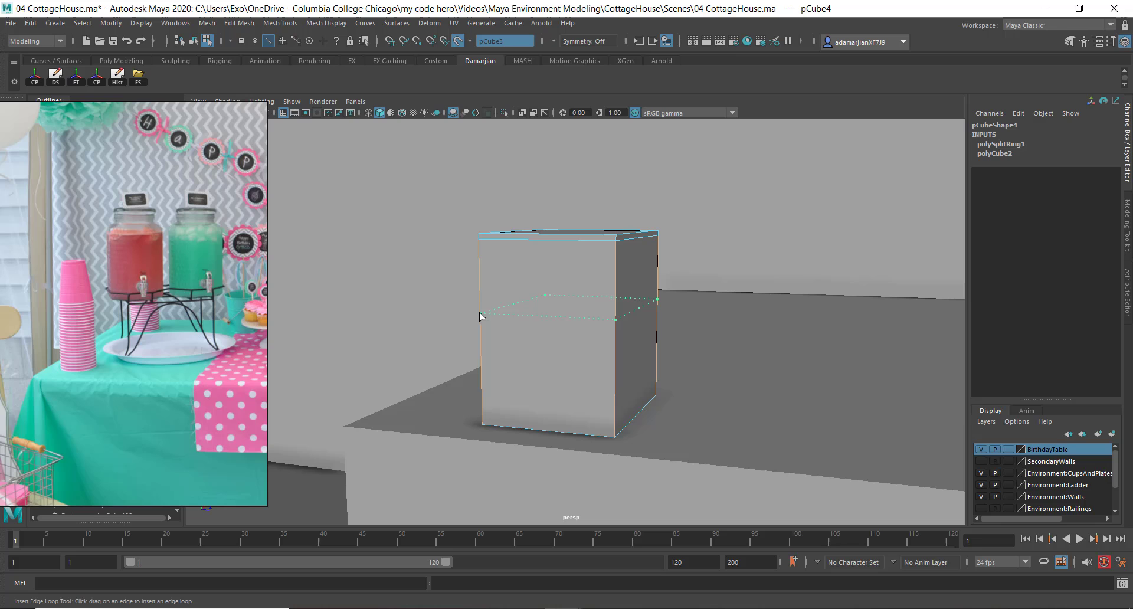
{"action": "left_click", "coordinate": [492, 415]}
Return the small cube to object mode and smooth it with one division.
{"action": "right_click_drag", "start_coordinate": [596, 273], "coordinate": [684, 238]}
{"action": "key", "text": "w"}
{"action": "left_click", "coordinate": [593, 317]}
{"action": "mouse_move", "coordinate": [596, 311]}
{"action": "right_mouse_down", "text": "shift"}
{"action": "mouse_move", "coordinate": [514, 328]}
{"action": "mouse_move", "coordinate": [539, 295]}
{"action": "mouse_move", "coordinate": [599, 380]}
{"action": "right_mouse_up", "text": "shift"}
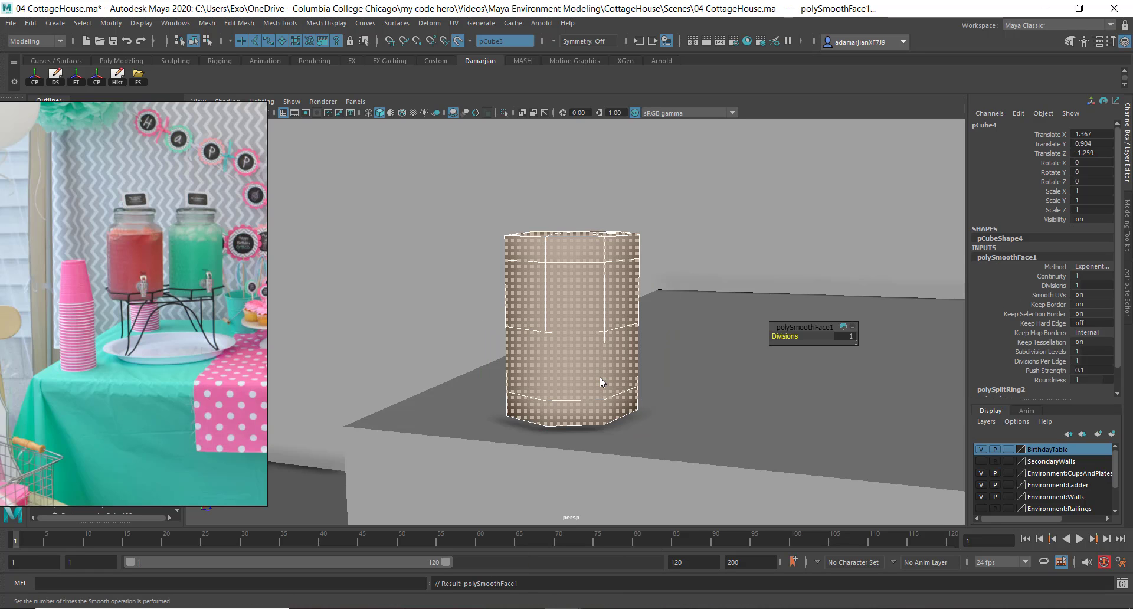
Delete the three horizontal edge loops around the sides of the smoothed cup shape.
{"action": "right_click_drag", "start_coordinate": [611, 280], "coordinate": [582, 257]}
{"action": "left_click", "coordinate": [587, 268]}
{"action": "left_click", "coordinate": [578, 256]}
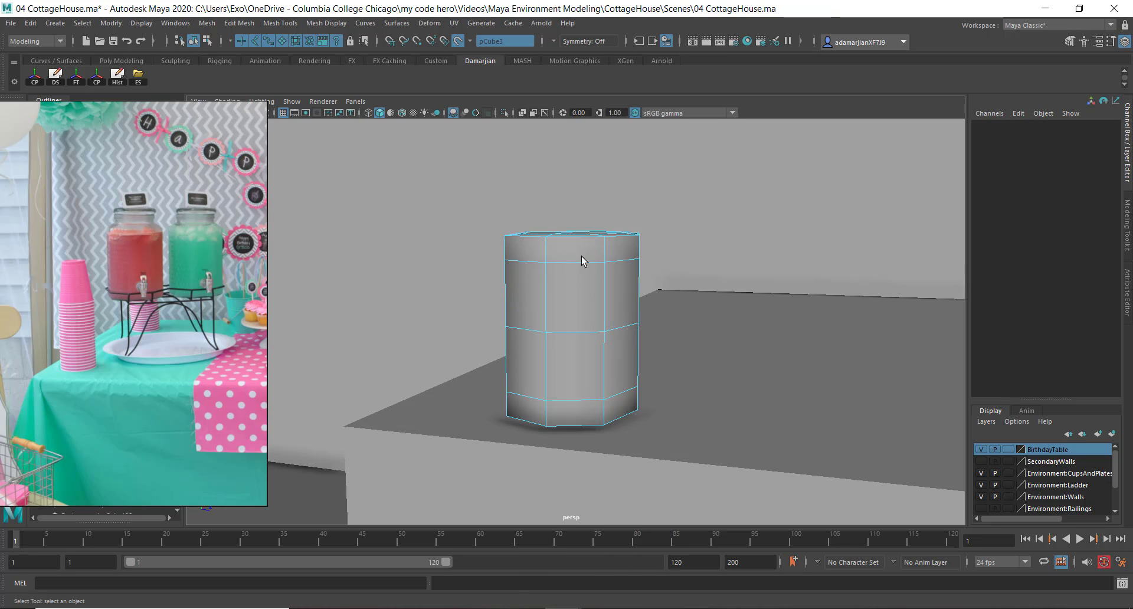
{"action": "double_click", "coordinate": [578, 264]}
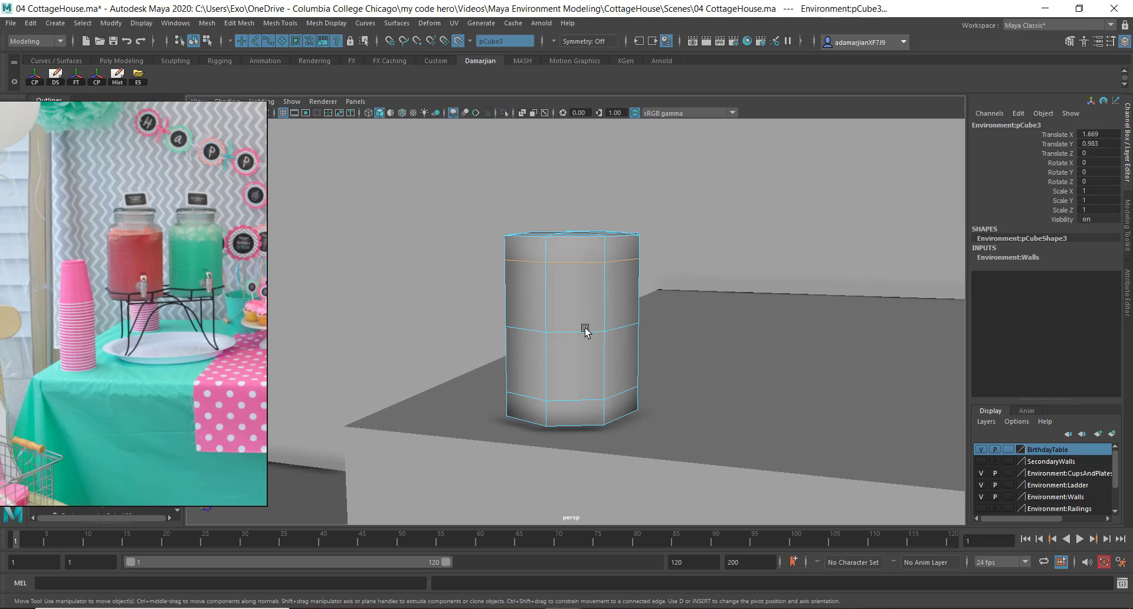
{"action": "right_click_drag", "start_coordinate": [570, 330], "coordinate": [557, 352]}
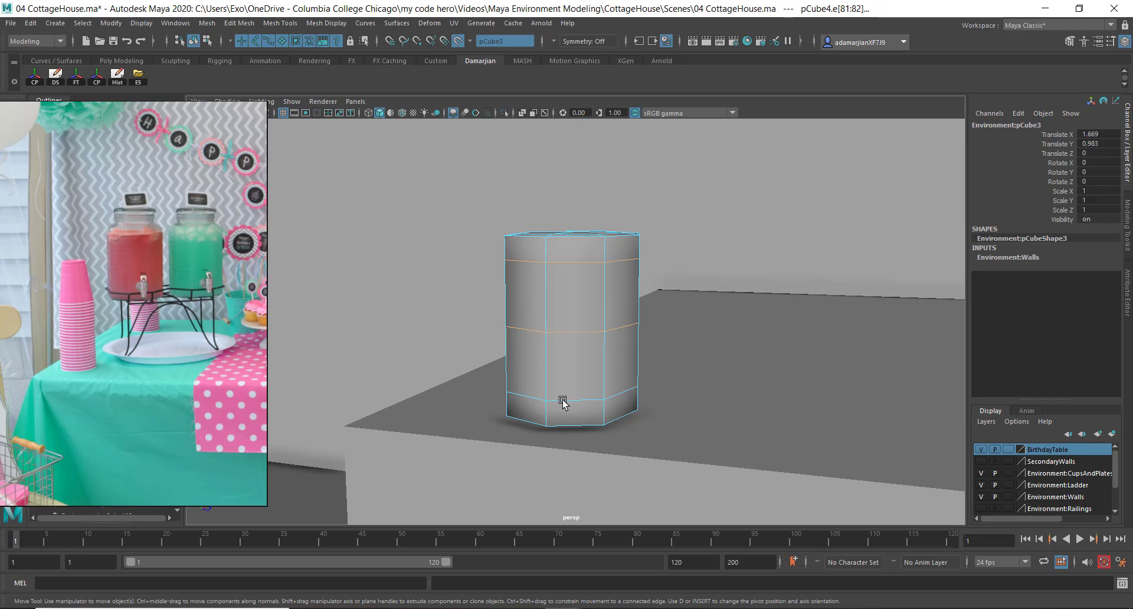
{"action": "key", "text": "ctrl+Delete"}
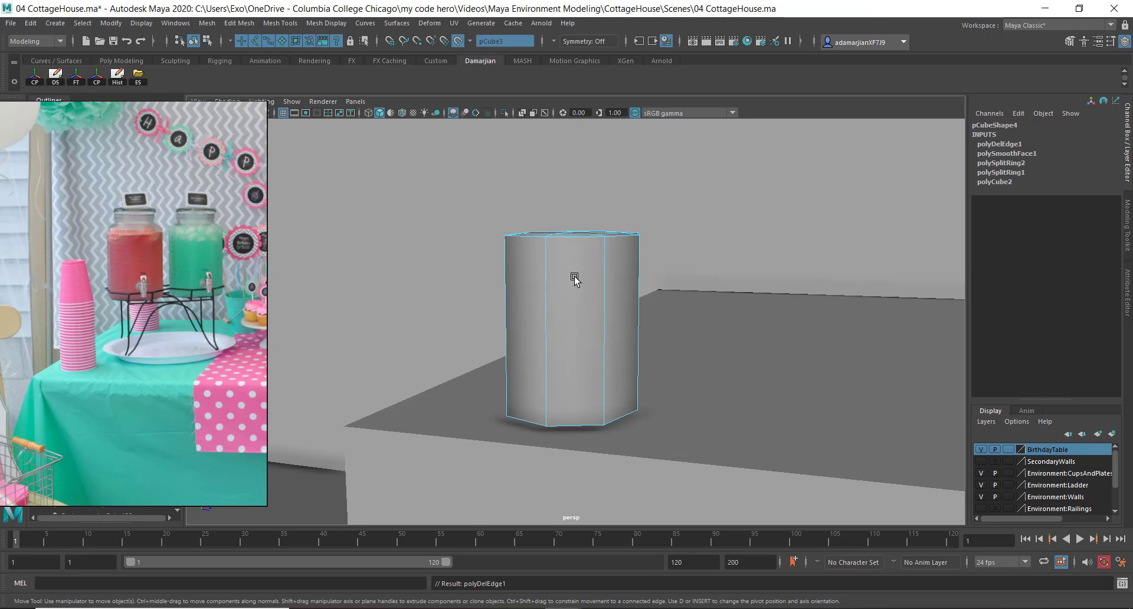
Turn off the live surface and taper the cup by scaling its top vertices inward and lowering them.
{"action": "right_click_drag", "start_coordinate": [575, 278], "coordinate": [518, 275]}
{"action": "left_click_drag", "start_coordinate": [469, 193], "coordinate": [691, 284]}
{"action": "key", "text": "r"}
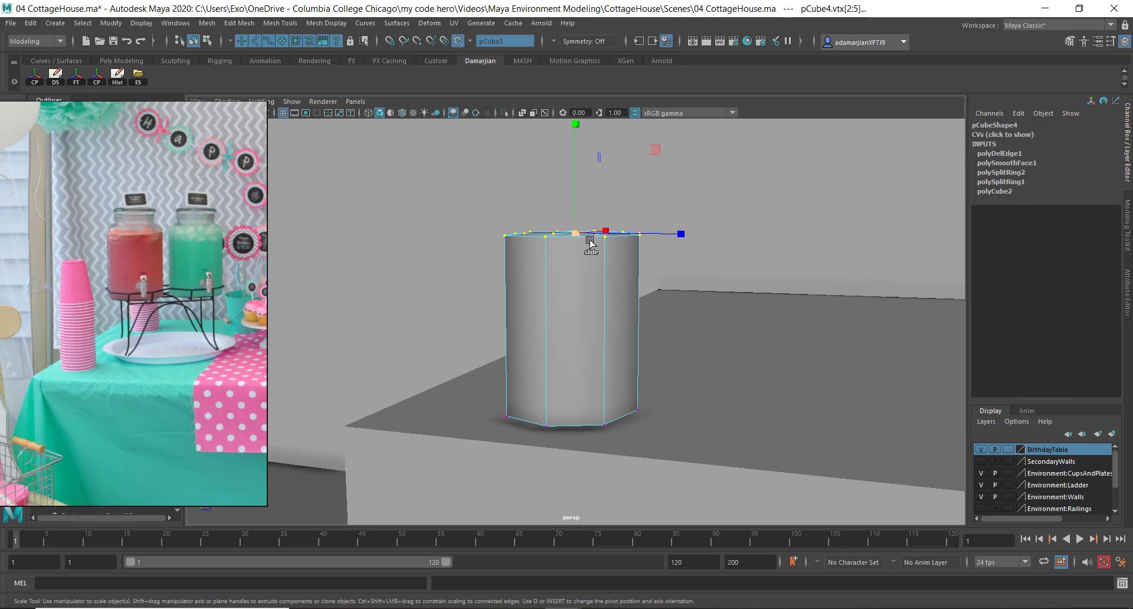
{"action": "left_click_drag", "start_coordinate": [590, 242], "coordinate": [515, 234]}
{"action": "key", "text": "ctrl+z"}
{"action": "left_click", "coordinate": [459, 40]}
{"action": "key", "text": "w"}
{"action": "left_click_drag", "start_coordinate": [574, 185], "coordinate": [574, 223]}
{"action": "mouse_move", "coordinate": [579, 334]}
{"action": "left_mouse_down", "text": "alt"}
{"action": "mouse_move", "coordinate": [579, 323]}
{"action": "mouse_move", "coordinate": [581, 337]}
{"action": "left_mouse_up", "text": "alt"}
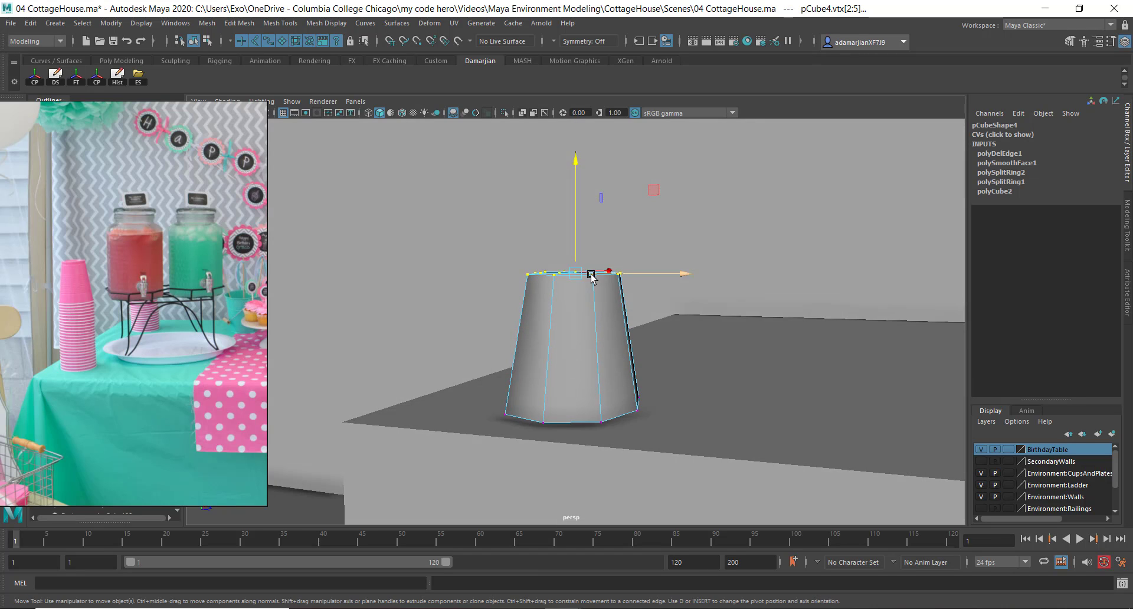
Return the tapered cup to object mode and narrow its X scale to about 0.787.
{"action": "left_click_drag", "start_coordinate": [592, 277], "coordinate": [493, 386], "text": "alt"}
{"action": "right_click", "coordinate": [572, 300]}
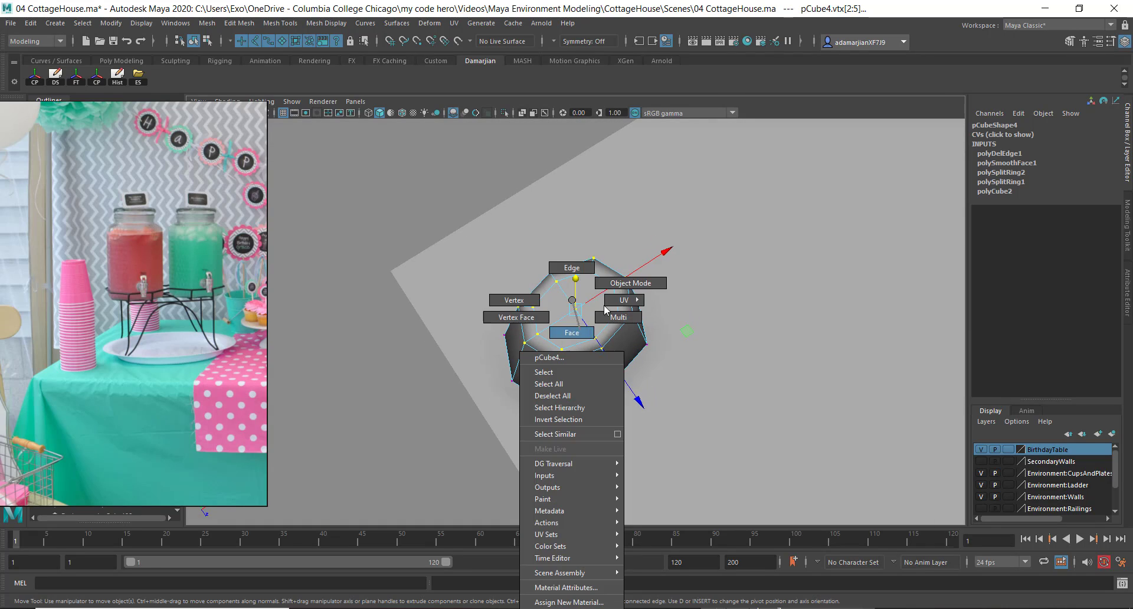
{"action": "right_click_drag", "start_coordinate": [604, 307], "coordinate": [617, 284]}
{"action": "key", "text": "r"}
{"action": "left_click_drag", "start_coordinate": [664, 263], "coordinate": [650, 274]}
{"action": "left_click_drag", "start_coordinate": [571, 364], "coordinate": [596, 289], "text": "alt"}
{"action": "key", "text": "w"}
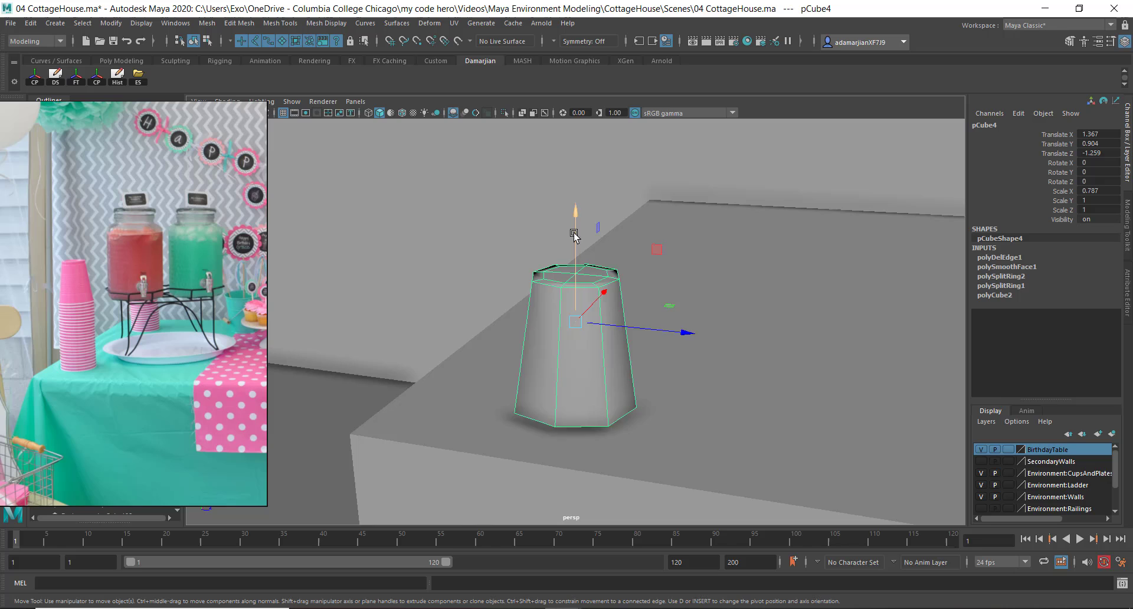
Raise the cup above the tabletop to Translate Y 0.942 and flatten its bottom vertices vertically.
{"action": "left_click_drag", "start_coordinate": [574, 235], "coordinate": [550, 361]}
{"action": "middle_click_drag", "start_coordinate": [532, 496], "coordinate": [569, 379], "text": "alt"}
{"action": "left_click_drag", "start_coordinate": [609, 309], "coordinate": [596, 326], "text": "alt"}
{"action": "right_click_drag", "start_coordinate": [358, 228], "coordinate": [289, 230]}
{"action": "right_click_drag", "start_coordinate": [613, 274], "coordinate": [511, 277]}
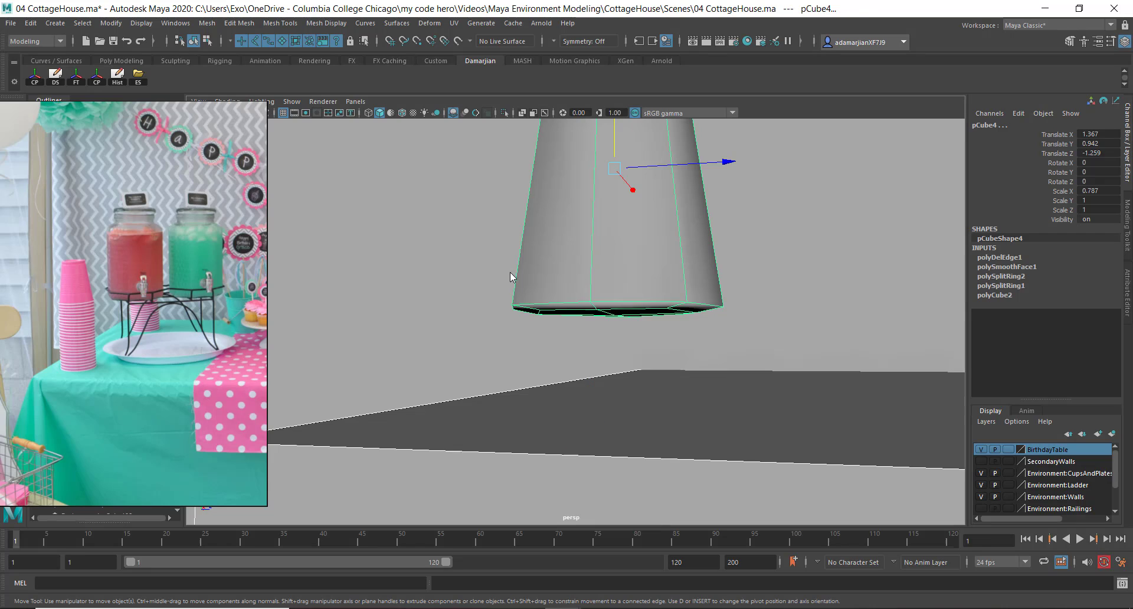
{"action": "left_click_drag", "start_coordinate": [488, 273], "coordinate": [819, 357]}
{"action": "key", "text": "r"}
{"action": "left_click_drag", "start_coordinate": [616, 200], "coordinate": [627, 304]}
Insert two horizontal edge loops close together around the cup just above its bottom edge.
{"action": "right_click_drag", "start_coordinate": [669, 261], "coordinate": [677, 251]}
{"action": "right_click_drag", "start_coordinate": [628, 276], "coordinate": [548, 292], "text": "shift"}
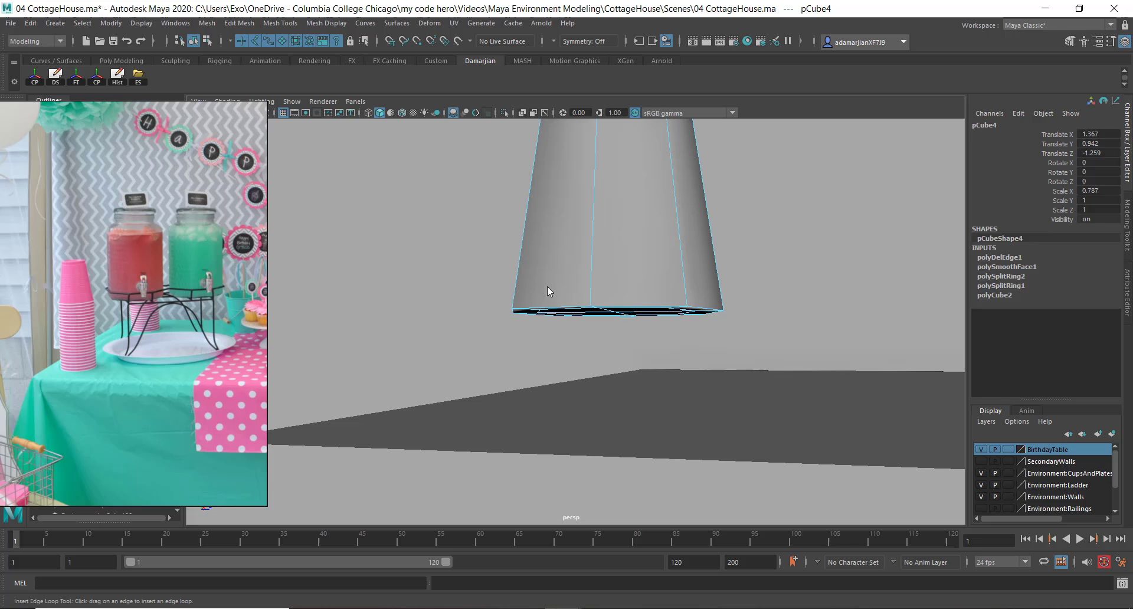
{"action": "left_click", "coordinate": [593, 295]}
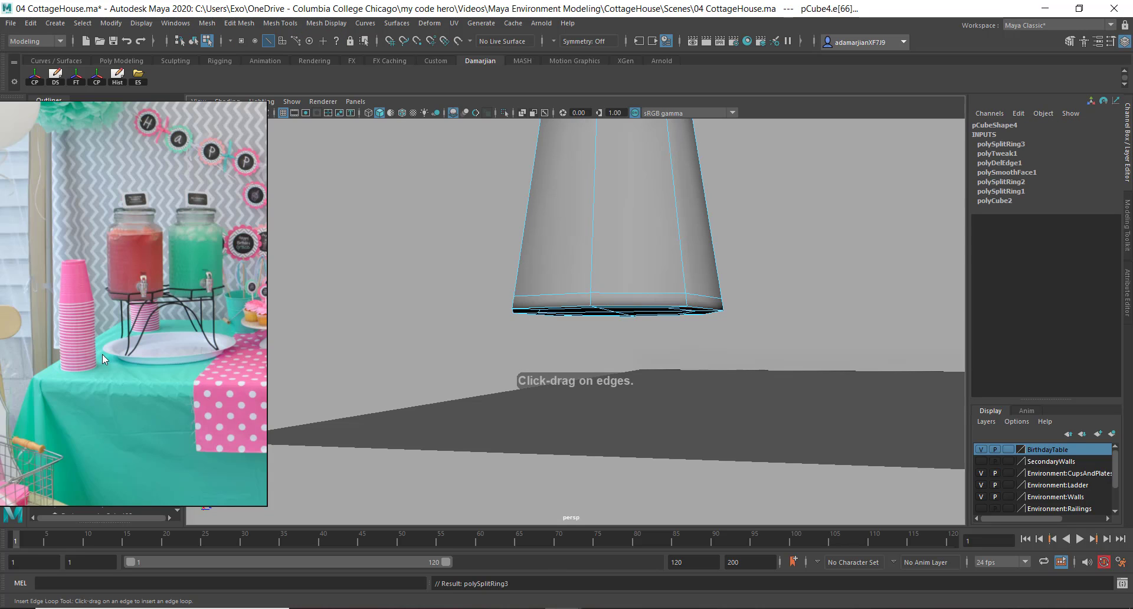
{"action": "key", "text": "w"}
{"action": "mouse_move", "coordinate": [590, 296]}
{"action": "right_mouse_down"}
{"action": "mouse_move", "coordinate": [649, 271]}
{"action": "mouse_move", "coordinate": [558, 291]}
{"action": "mouse_move", "coordinate": [572, 299]}
{"action": "right_mouse_up"}
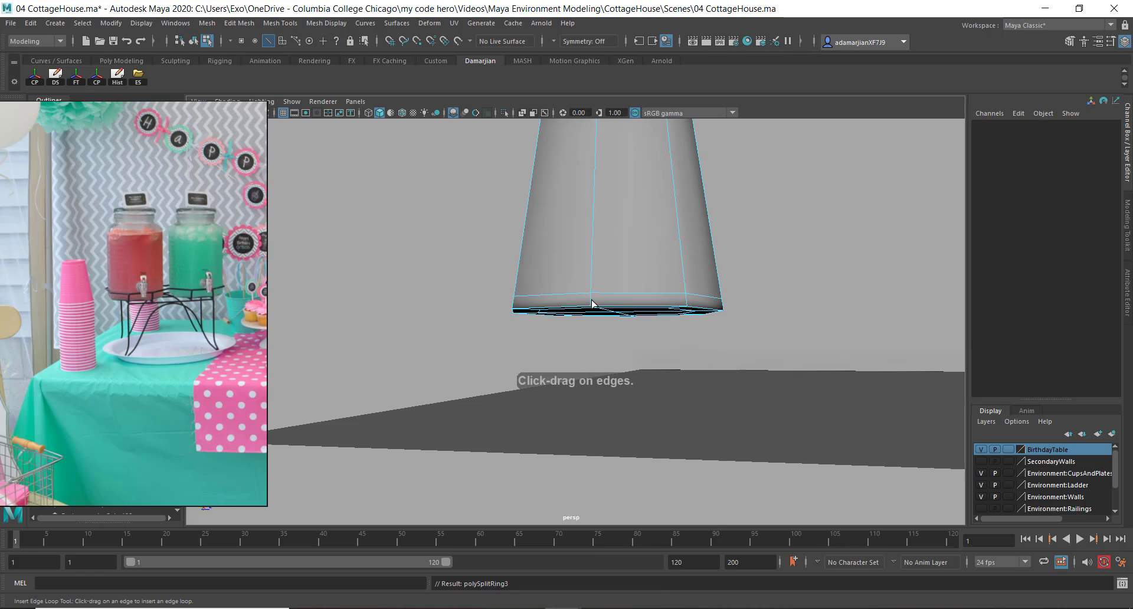
{"action": "left_click", "coordinate": [573, 298]}
Nudge the lower edge loop vertically and scale it outward to form a slightly flared rim on the cup.
{"action": "key", "text": "w"}
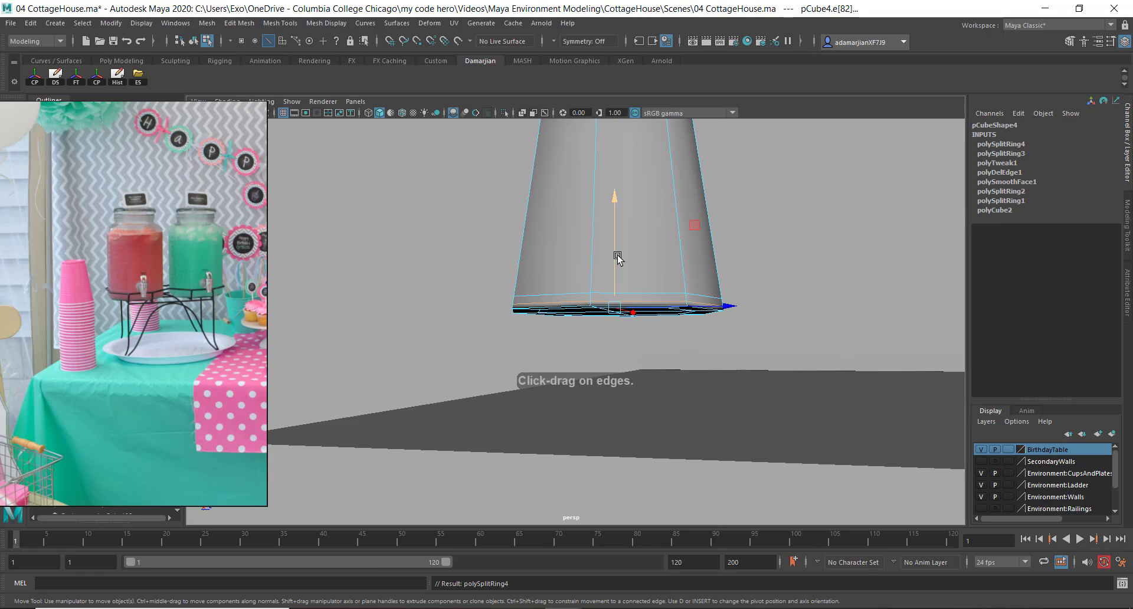
{"action": "left_click_drag", "start_coordinate": [617, 258], "coordinate": [617, 260]}
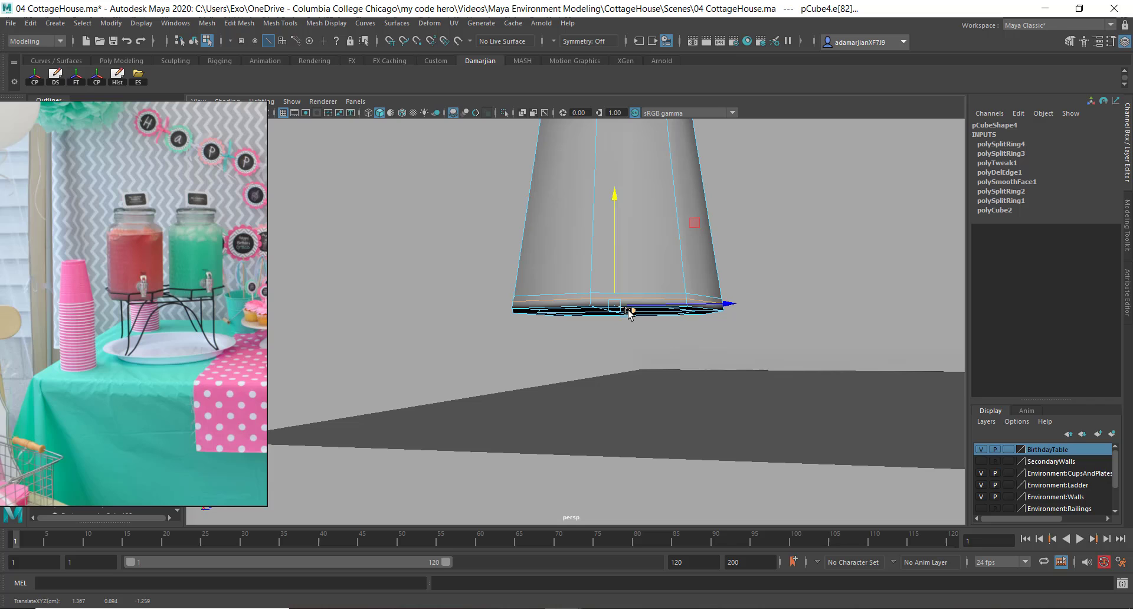
{"action": "key", "text": "r"}
{"action": "left_click_drag", "start_coordinate": [620, 311], "coordinate": [626, 313]}
Return the cup to object mode and lower it toward the tabletop to Translate Y 0.91.
{"action": "right_click_drag", "start_coordinate": [657, 223], "coordinate": [624, 278]}
{"action": "left_click_drag", "start_coordinate": [624, 278], "coordinate": [617, 261], "text": "alt"}
{"action": "key", "text": "w"}
{"action": "left_click_drag", "start_coordinate": [587, 192], "coordinate": [592, 228]}
{"action": "key", "text": "f"}
{"action": "scroll", "coordinate": [516, 352], "scroll_direction": "down", "scroll_amount": 6}
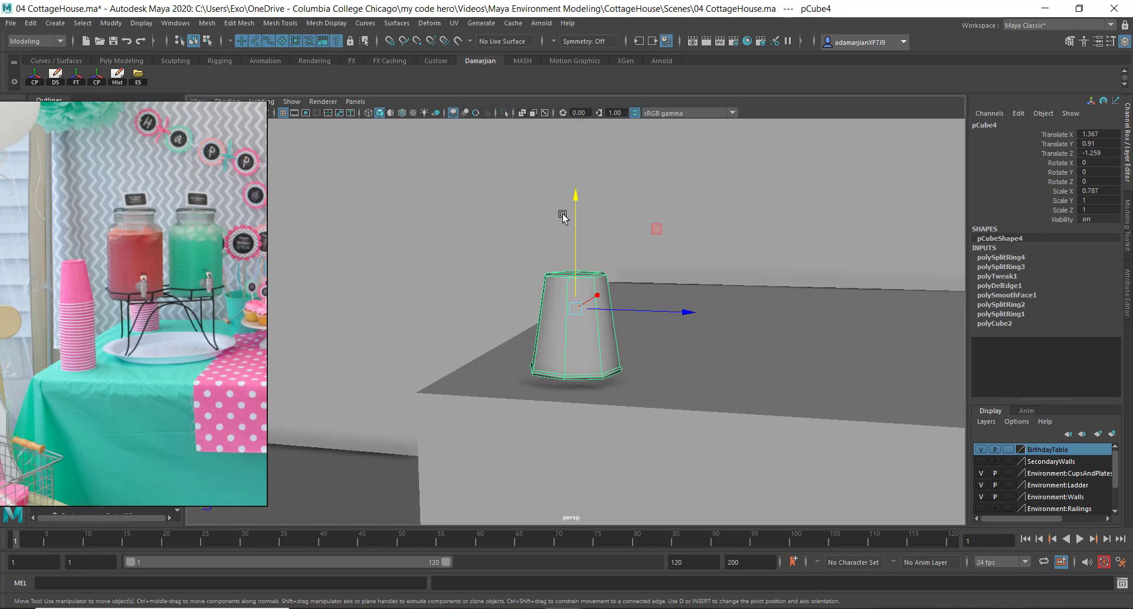
Duplicate the cup upward, then duplicate the growing group upward twice more to form a nested stack of eight cups.
{"action": "left_click_drag", "start_coordinate": [579, 197], "coordinate": [576, 191], "text": "shift"}
{"action": "left_click", "coordinate": [581, 377], "text": "shift"}
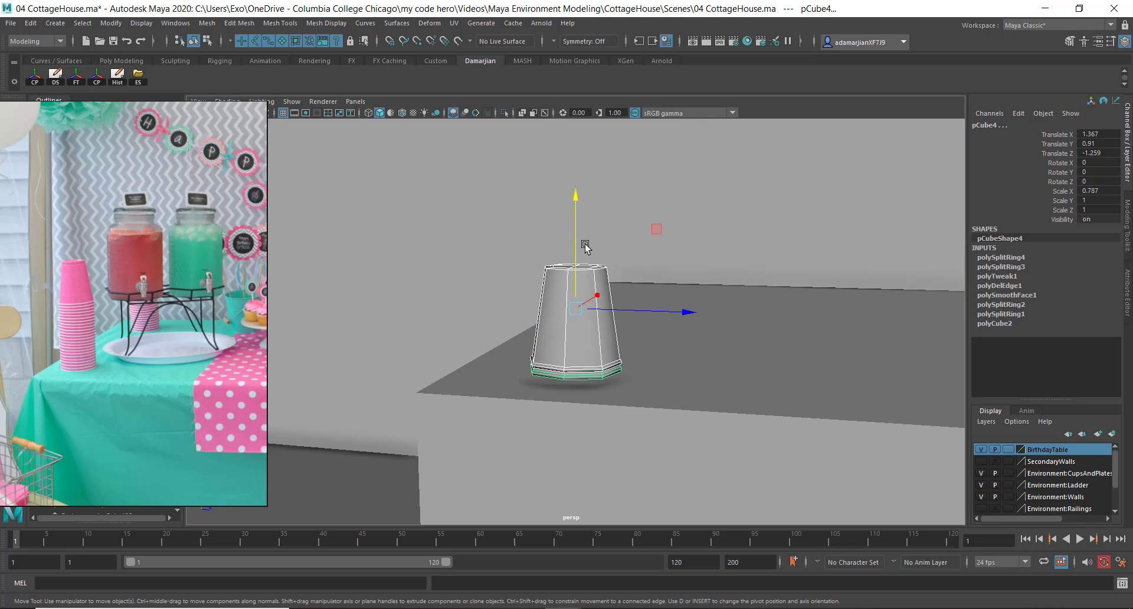
{"action": "left_click_drag", "start_coordinate": [574, 237], "coordinate": [573, 220], "text": "shift"}
{"action": "left_click", "coordinate": [585, 375]}
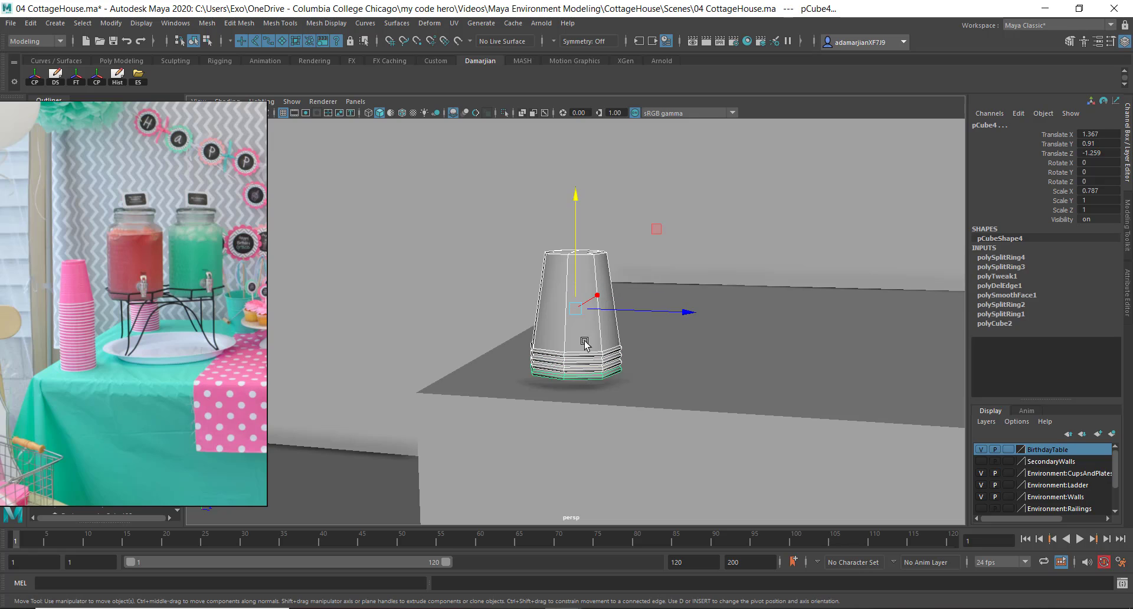
{"action": "left_click_drag", "start_coordinate": [572, 276], "coordinate": [581, 248], "text": "shift"}
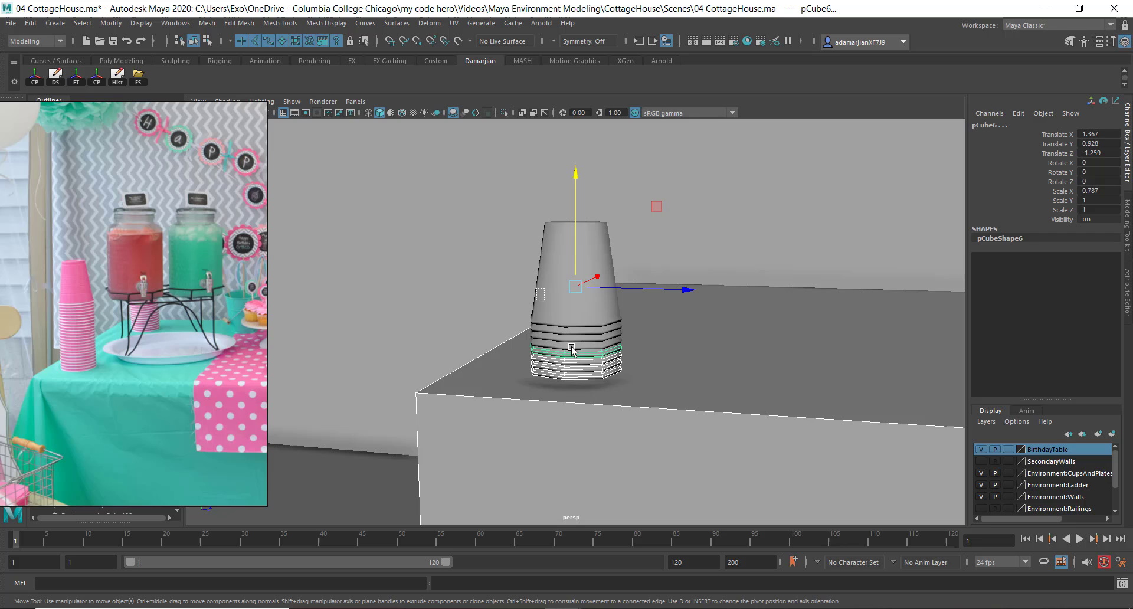
Duplicate the selected cups upward with further offset copies to build a tall nested stack.
{"action": "left_click", "coordinate": [572, 351]}
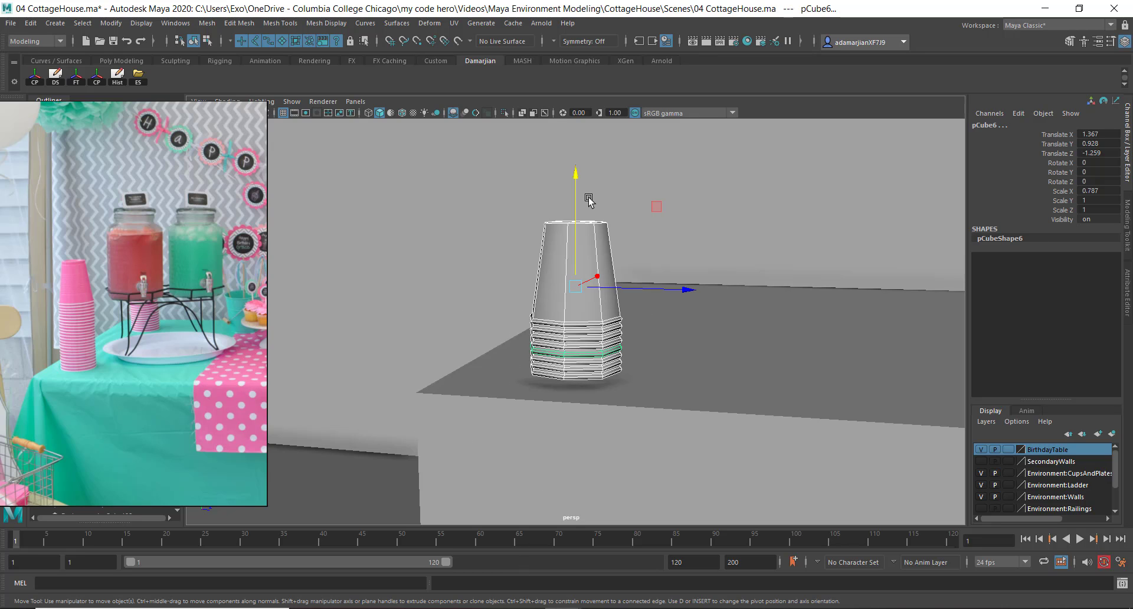
{"action": "left_click_drag", "start_coordinate": [577, 172], "coordinate": [567, 120], "text": "shift"}
{"action": "key", "text": "shift+d"}
{"action": "key", "text": "shift+d"}
{"action": "key", "text": "shift+d"}
{"action": "key", "text": "shift+d"}
{"action": "key", "text": "shift+d"}
{"action": "key", "text": "shift+d"}
{"action": "key", "text": "shift+d"}
{"action": "key", "text": "shift+d"}
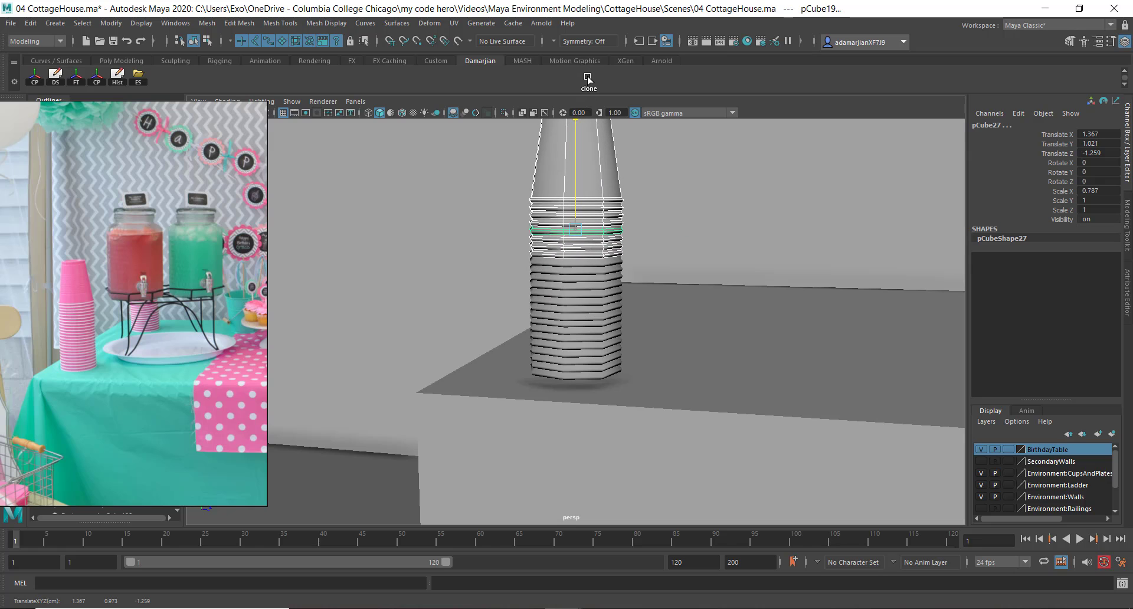
{"action": "scroll", "coordinate": [622, 221], "scroll_direction": "down", "scroll_amount": 5}
{"action": "left_click_drag", "start_coordinate": [625, 314], "coordinate": [667, 348], "text": "alt"}
{"action": "scroll", "coordinate": [620, 357], "scroll_direction": "up", "scroll_amount": 6}
{"action": "scroll", "coordinate": [579, 384], "scroll_direction": "up", "scroll_amount": 3}
{"action": "left_click_drag", "start_coordinate": [590, 394], "coordinate": [563, 360], "text": "alt"}
{"action": "scroll", "coordinate": [578, 386], "scroll_direction": "down", "scroll_amount": 3}
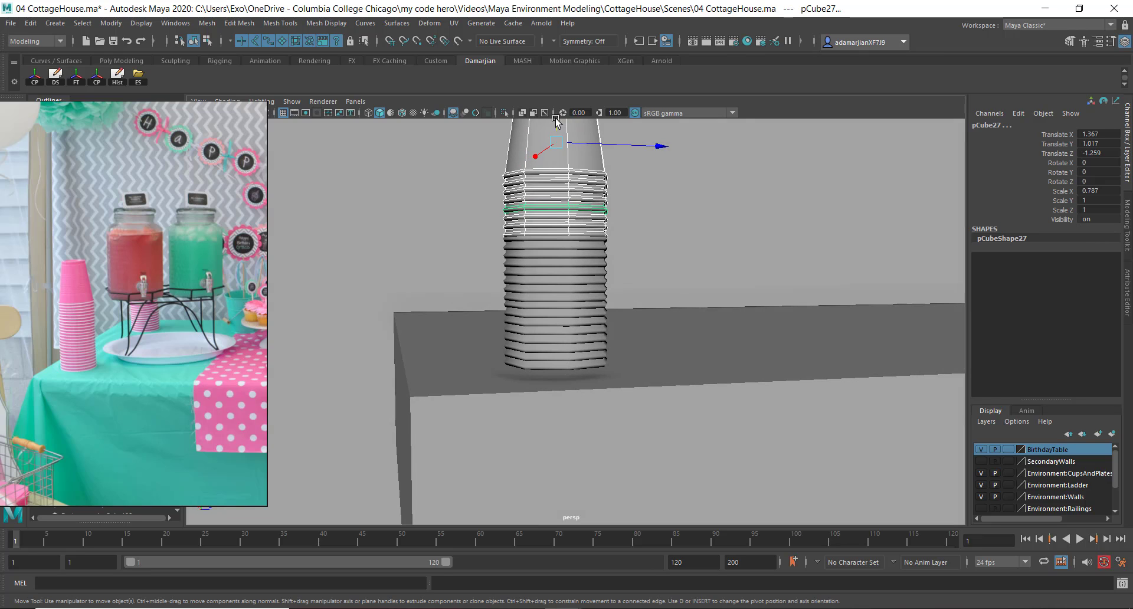
Delete the hidden upper faces of the cup just below the top one in wireframe view, leaving only its rim.
{"action": "left_click", "coordinate": [548, 180]}
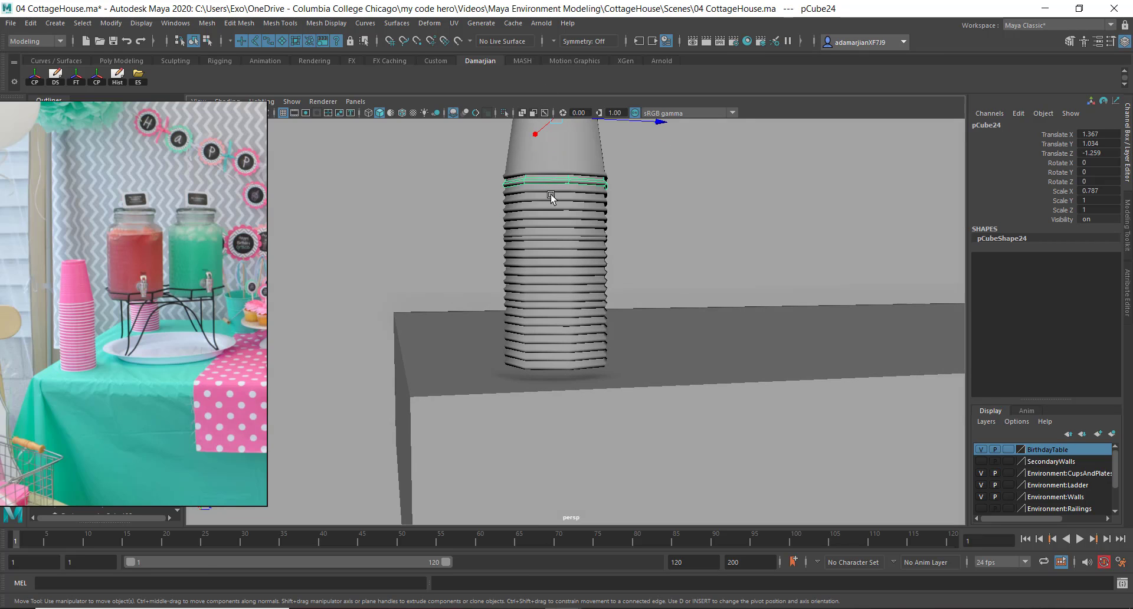
{"action": "left_click_drag", "start_coordinate": [665, 335], "coordinate": [626, 353], "text": "alt"}
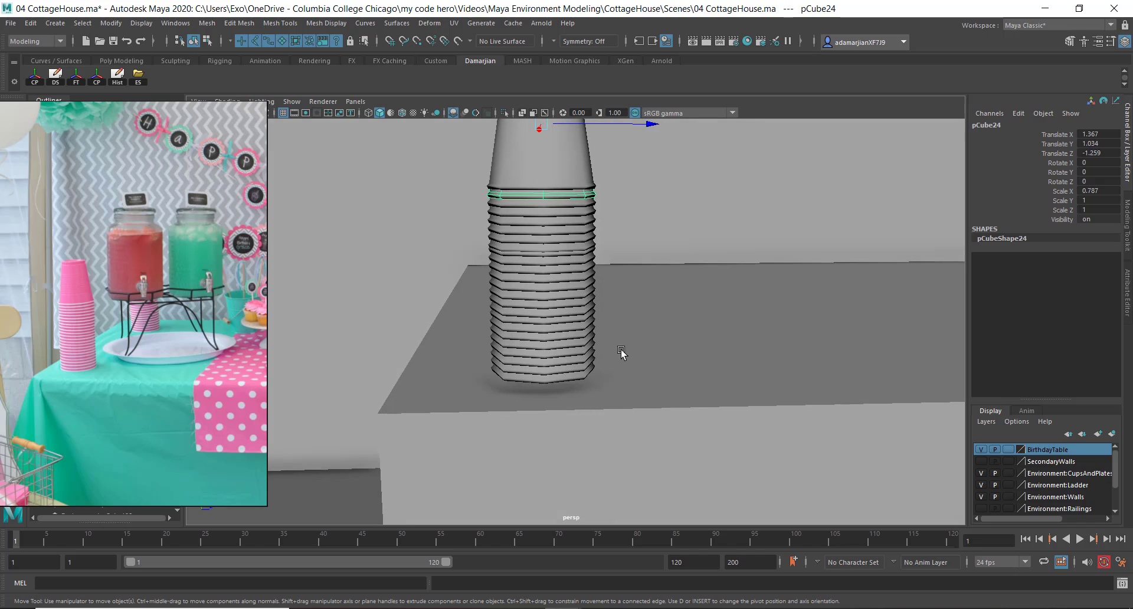
{"action": "key", "text": "4"}
{"action": "middle_click_drag", "start_coordinate": [599, 306], "coordinate": [603, 335], "text": "alt"}
{"action": "right_click_drag", "start_coordinate": [500, 210], "coordinate": [483, 244]}
{"action": "left_click_drag", "start_coordinate": [514, 256], "coordinate": [465, 275], "text": "alt"}
{"action": "left_click_drag", "start_coordinate": [740, 252], "coordinate": [807, 259]}
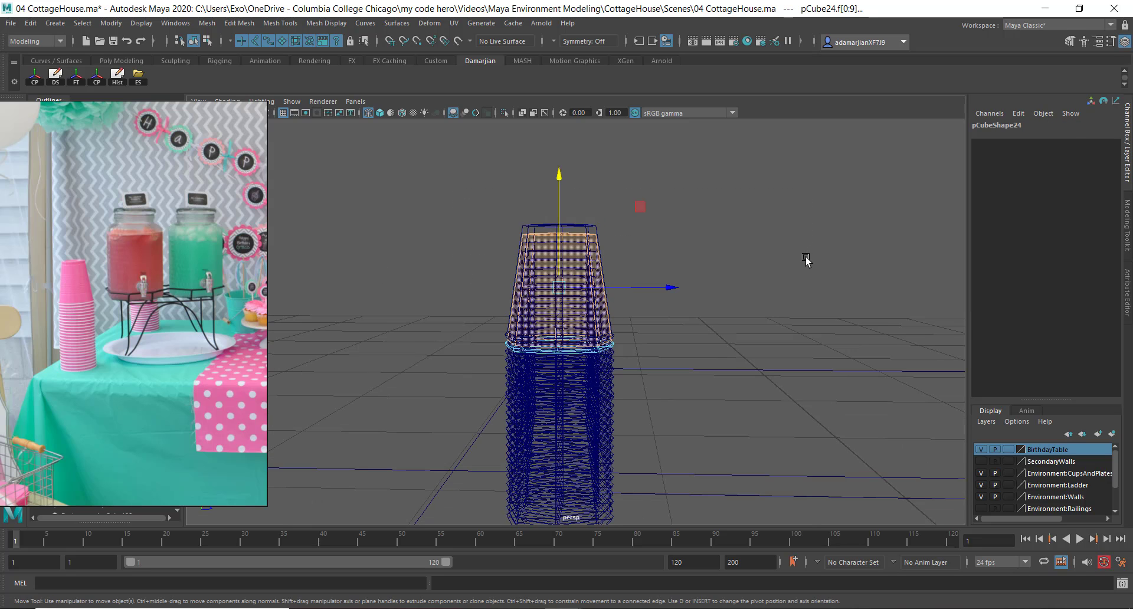
{"action": "left_click", "coordinate": [806, 259]}
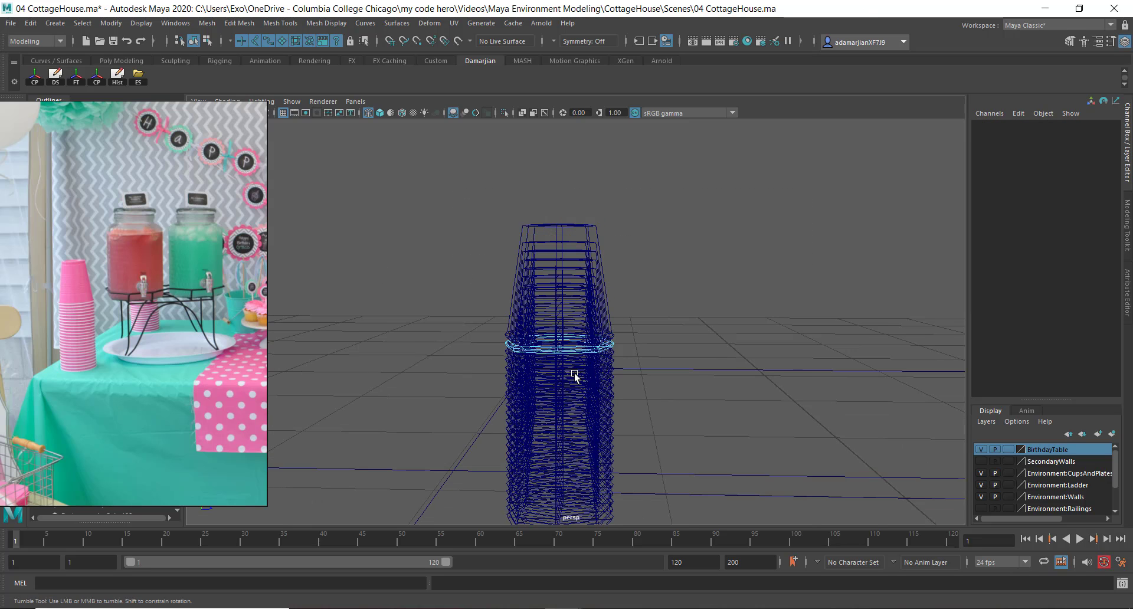
Return to object mode with shaded display and select the trimmed rim beneath the top cup.
{"action": "left_click_drag", "start_coordinate": [575, 376], "coordinate": [569, 362], "text": "alt"}
{"action": "right_click_drag", "start_coordinate": [569, 362], "coordinate": [601, 376], "text": "alt"}
{"action": "middle_click_drag", "start_coordinate": [601, 377], "coordinate": [618, 352], "text": "alt"}
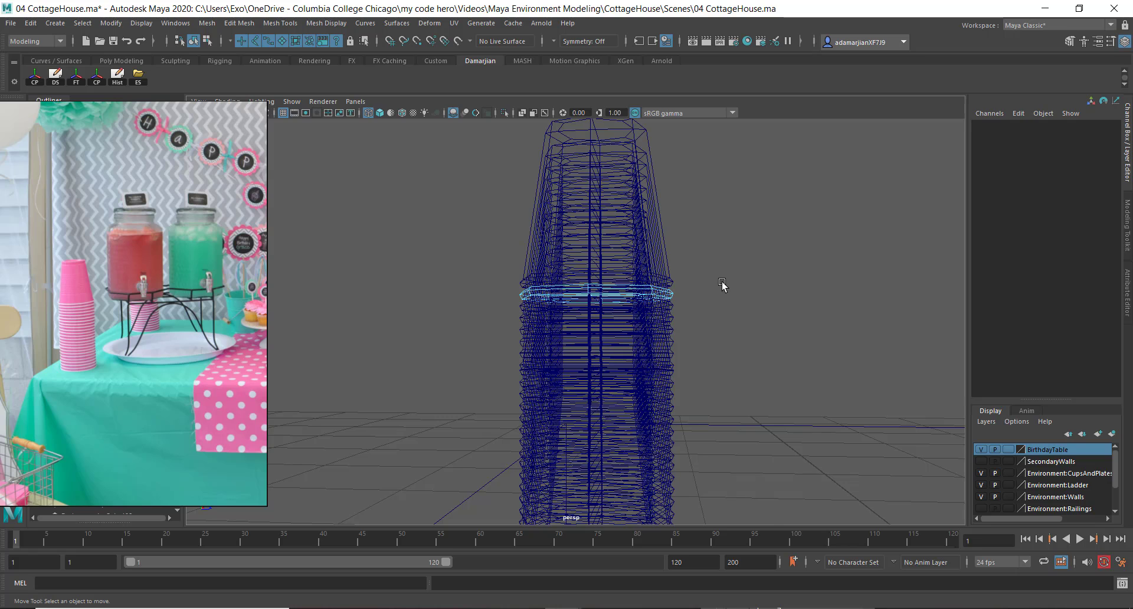
{"action": "left_click", "coordinate": [630, 313]}
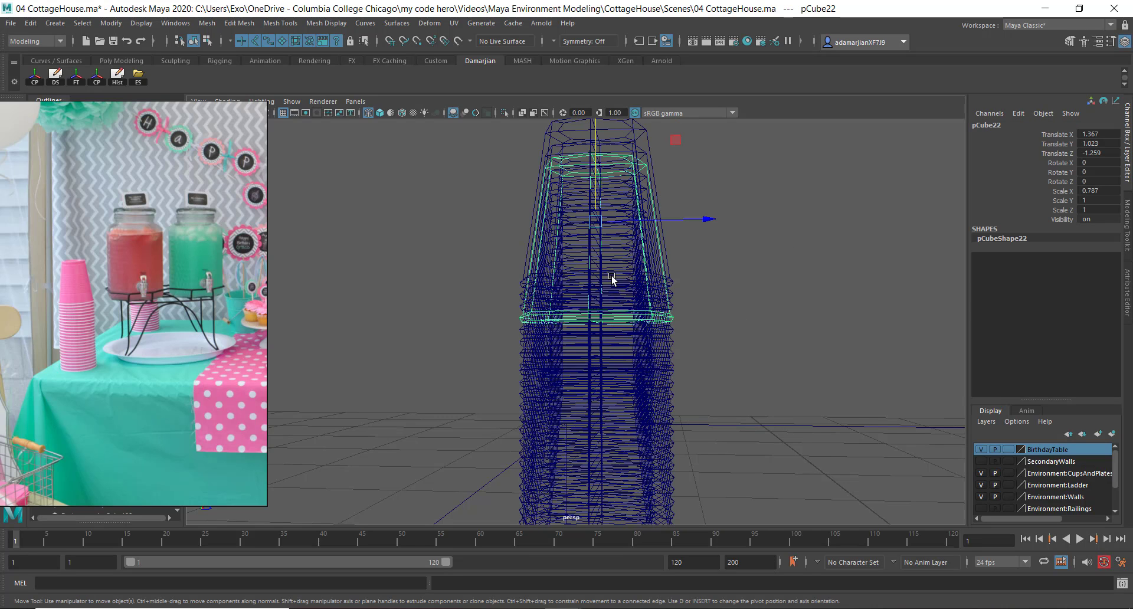
{"action": "left_click", "coordinate": [612, 278]}
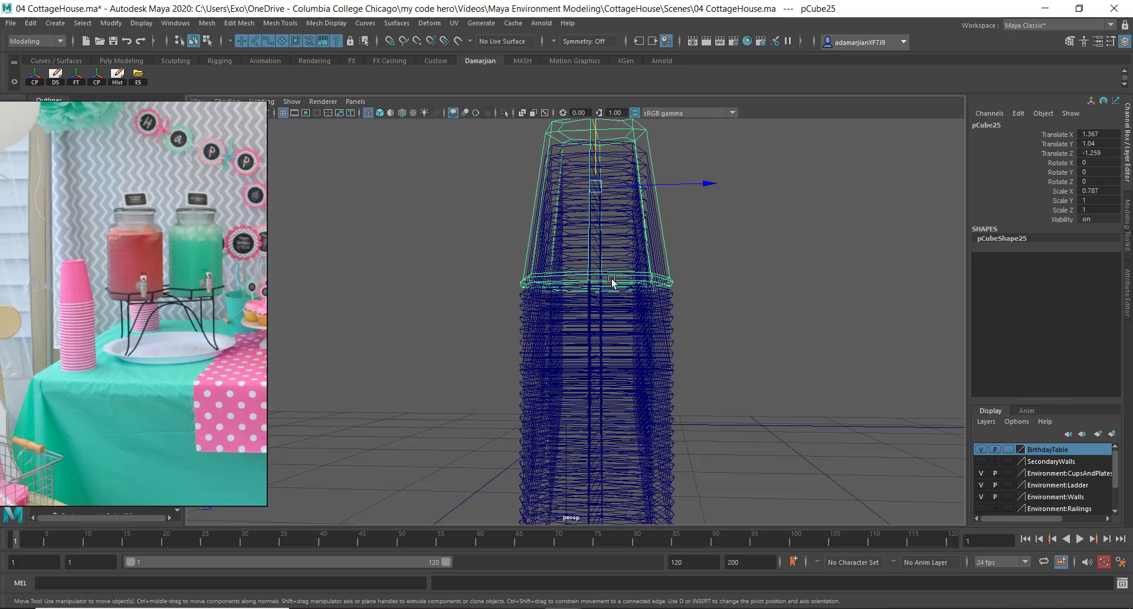
{"action": "key", "text": "5"}
{"action": "left_click", "coordinate": [618, 287]}
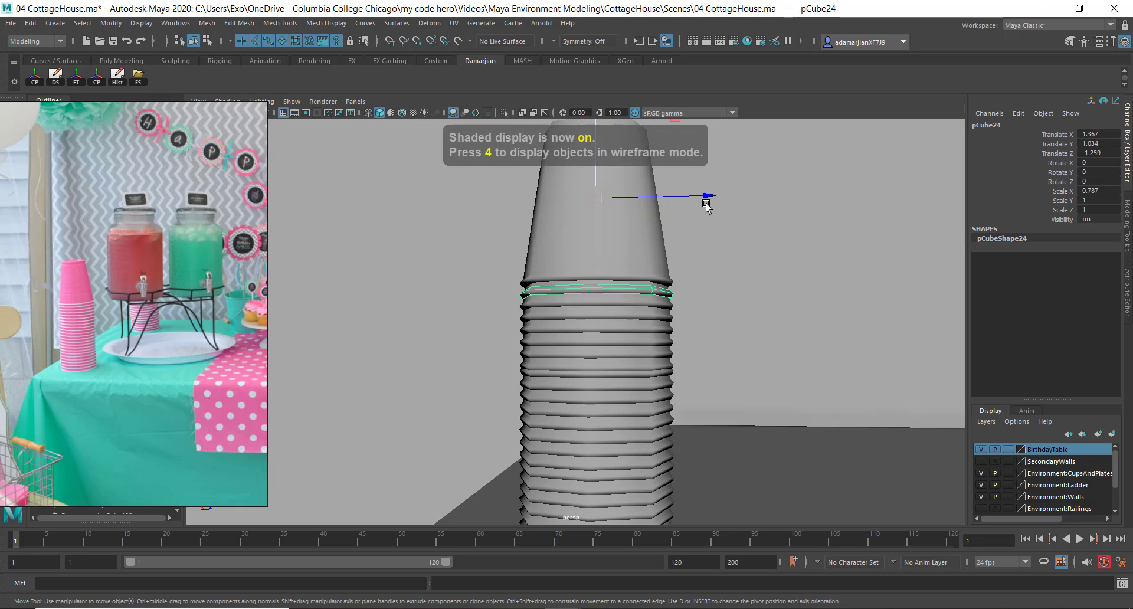
Move the trimmed rim out of the stack to Translate Z -1.169 and delete the cups below the top one.
{"action": "left_click_drag", "start_coordinate": [705, 198], "coordinate": [892, 199]}
{"action": "scroll", "coordinate": [595, 363], "scroll_direction": "down", "scroll_amount": 4}
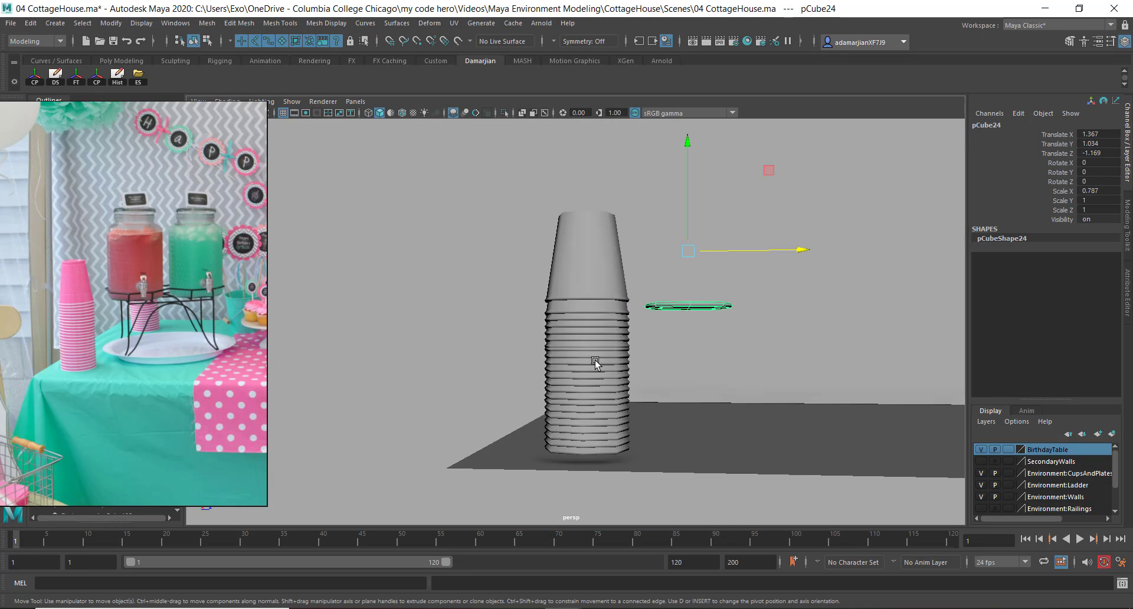
{"action": "left_click", "coordinate": [588, 313]}
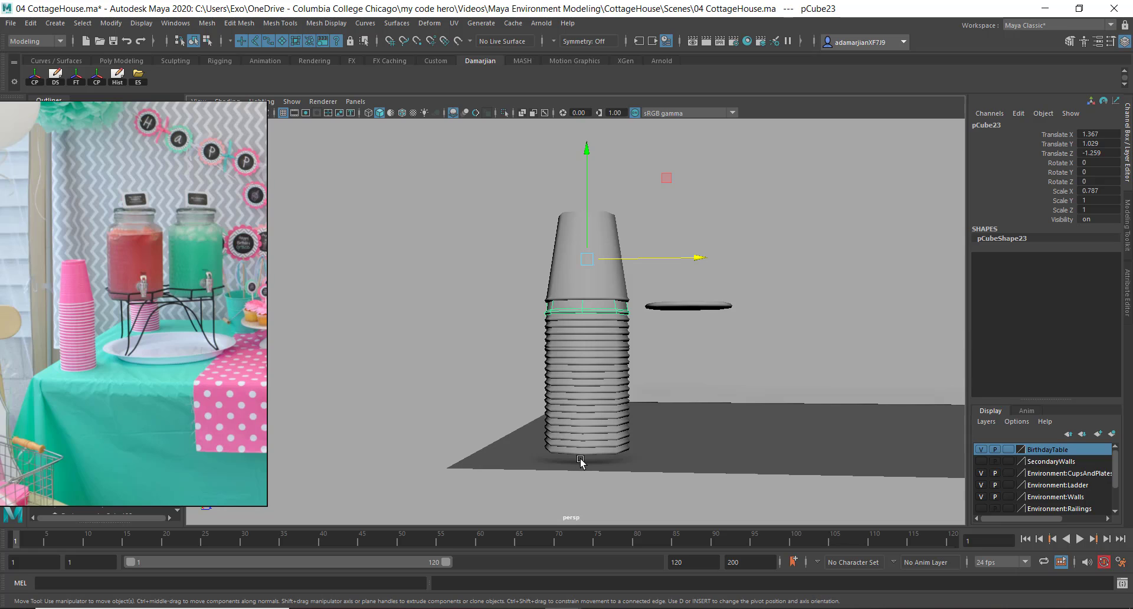
{"action": "left_click_drag", "start_coordinate": [529, 309], "coordinate": [614, 458]}
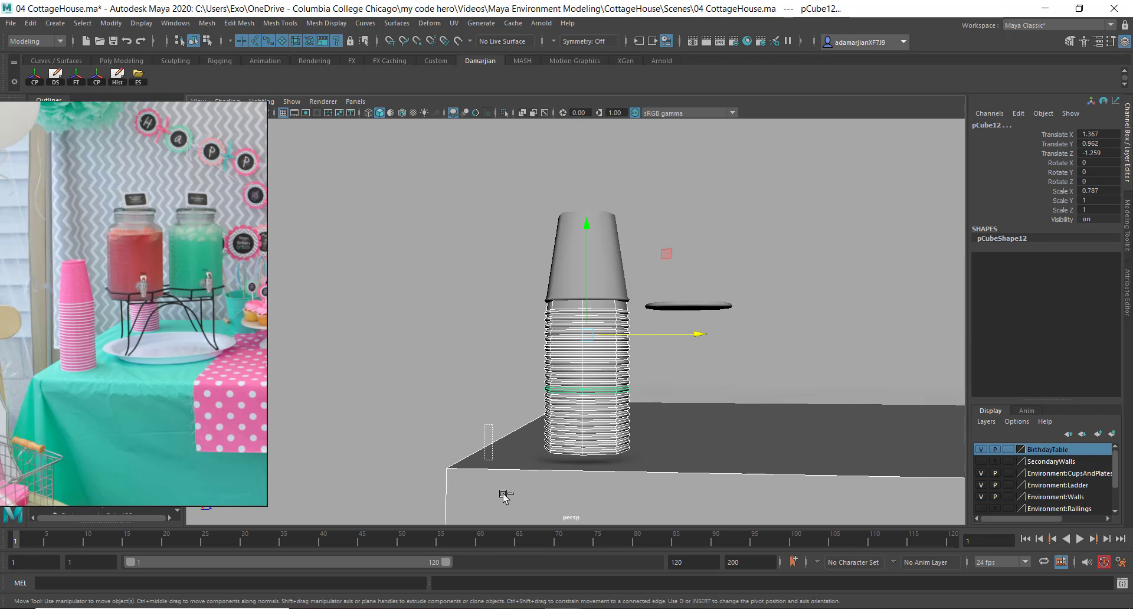
{"action": "key", "text": "Delete"}
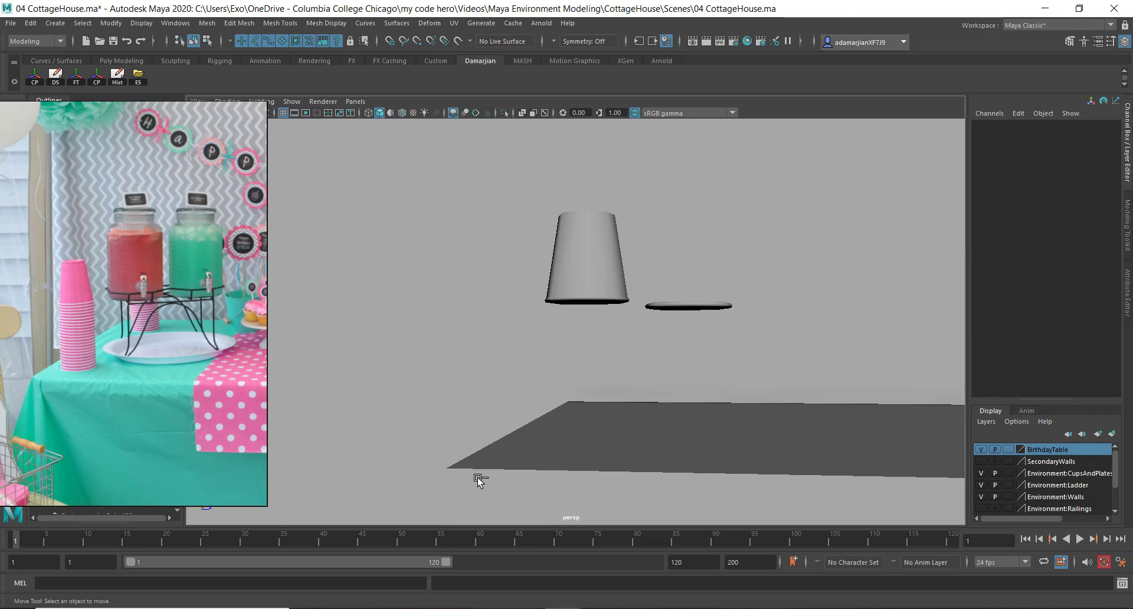
Center the trimmed rim's pivot and move it back beneath the top cup to Translate Z -1.257.
{"action": "left_click", "coordinate": [674, 307]}
{"action": "left_click", "coordinate": [800, 250]}
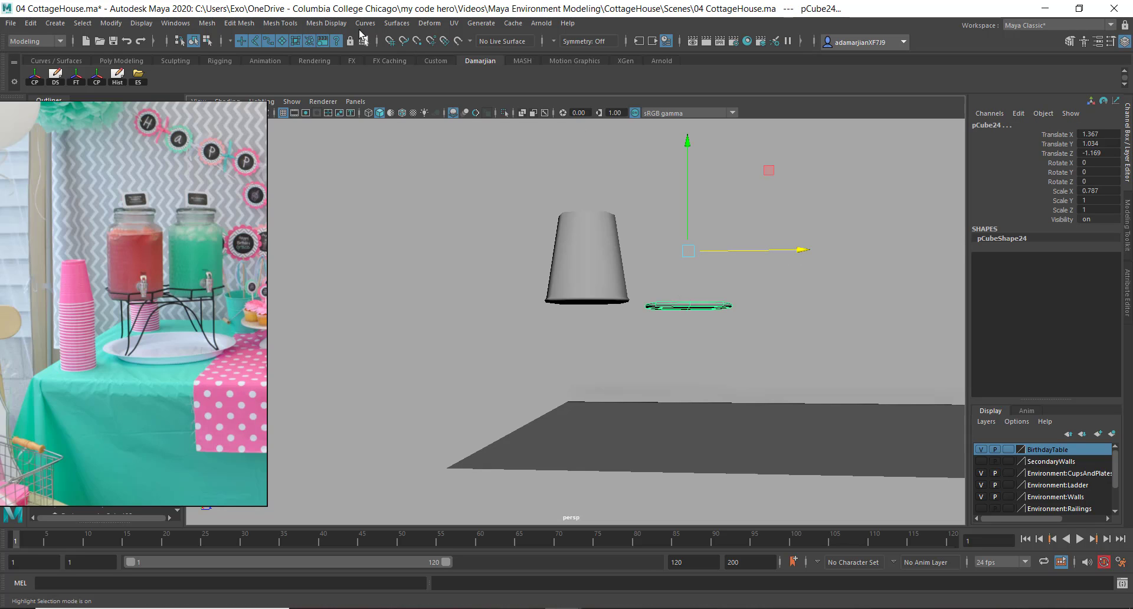
{"action": "left_click", "coordinate": [97, 77]}
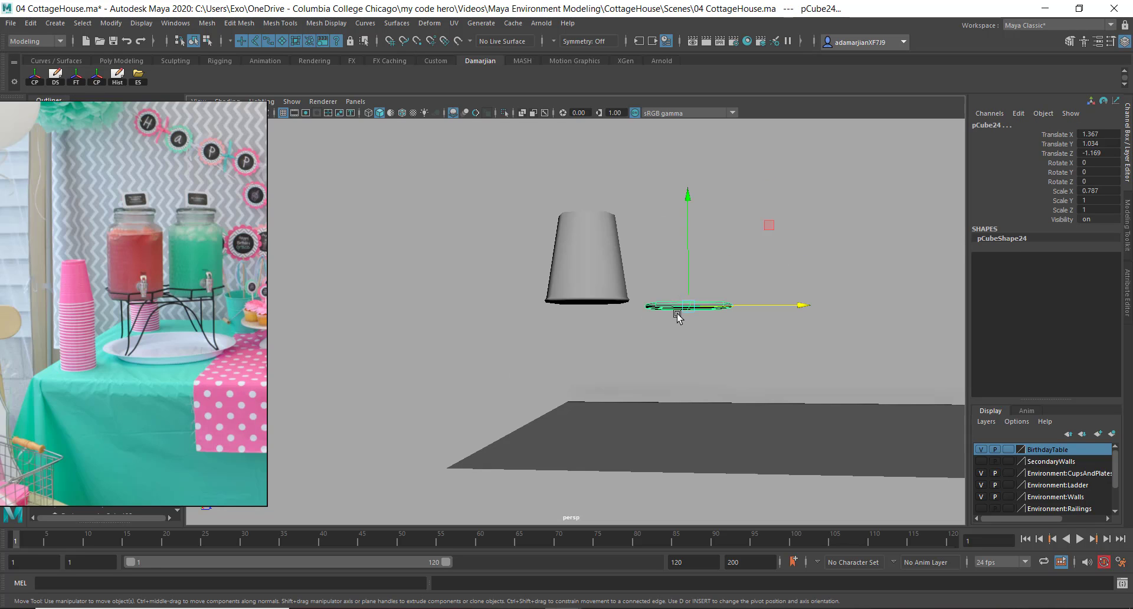
{"action": "left_click_drag", "start_coordinate": [797, 303], "coordinate": [701, 307]}
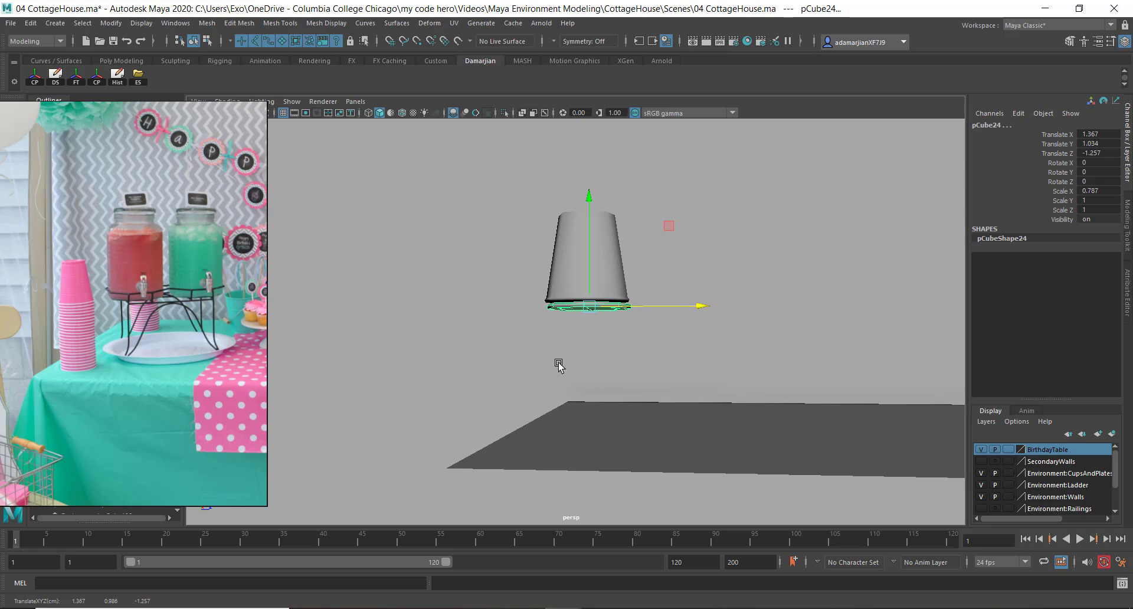
{"action": "left_click_drag", "start_coordinate": [558, 364], "coordinate": [533, 368], "text": "alt"}
{"action": "right_click_drag", "start_coordinate": [533, 369], "coordinate": [614, 387], "text": "alt"}
Undo the trimmed rim's moves and pivot centering and the deletion of the lower cups.
{"action": "key", "text": "ctrl+z"}
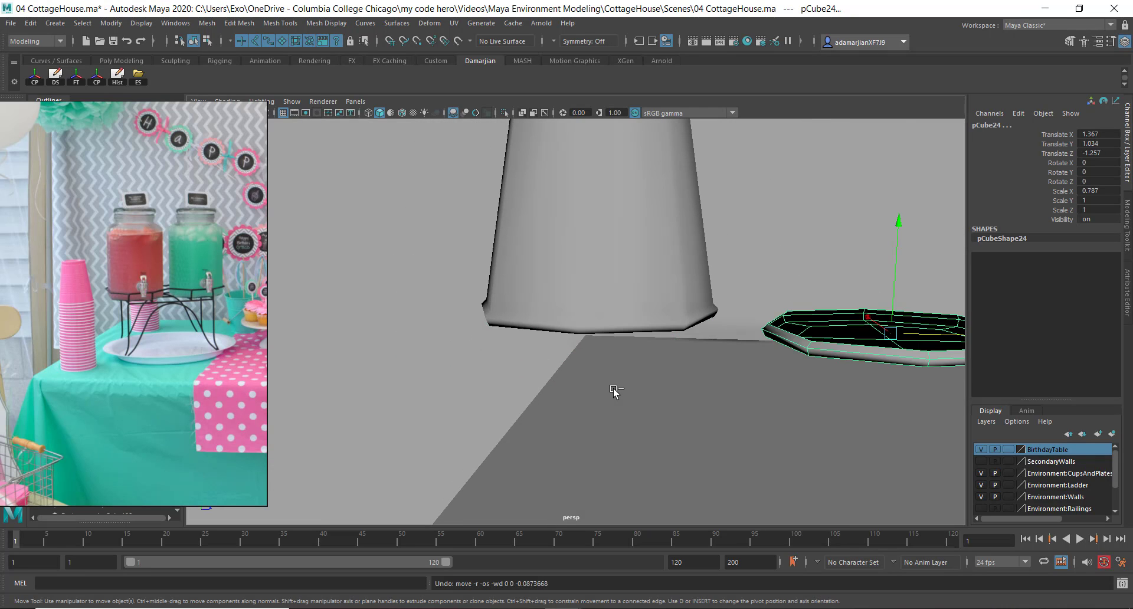
{"action": "key", "text": "ctrl+z"}
{"action": "key", "text": "ctrl+z"}
{"action": "left_click", "coordinate": [870, 348]}
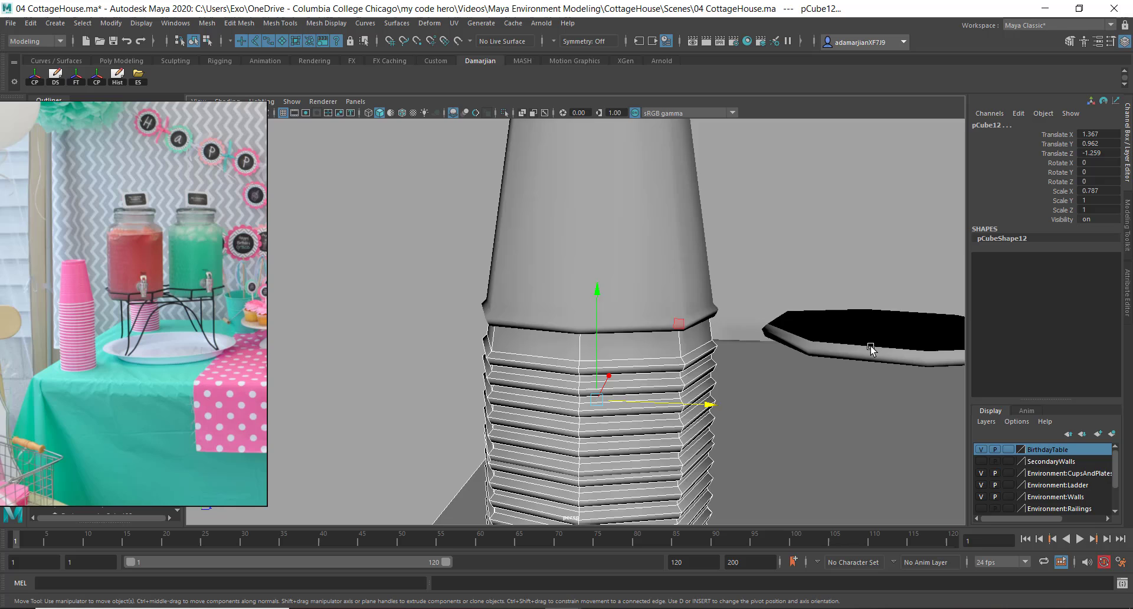
{"action": "right_click_drag", "start_coordinate": [870, 349], "coordinate": [799, 360], "text": "alt"}
{"action": "left_click_drag", "start_coordinate": [799, 360], "coordinate": [532, 439], "text": "alt"}
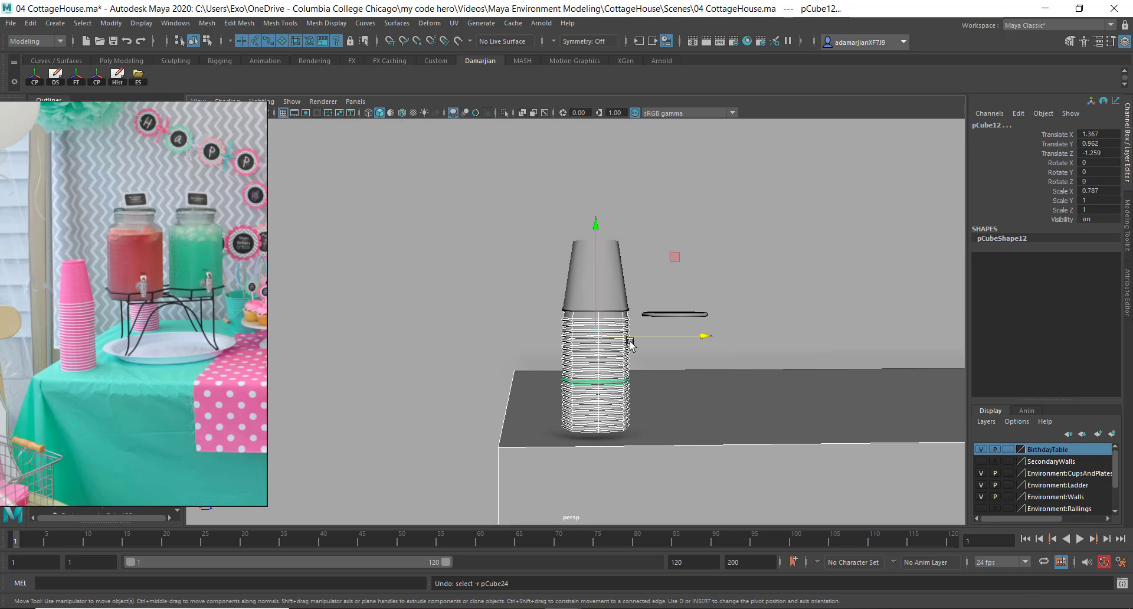
{"action": "key", "text": "ctrl+z"}
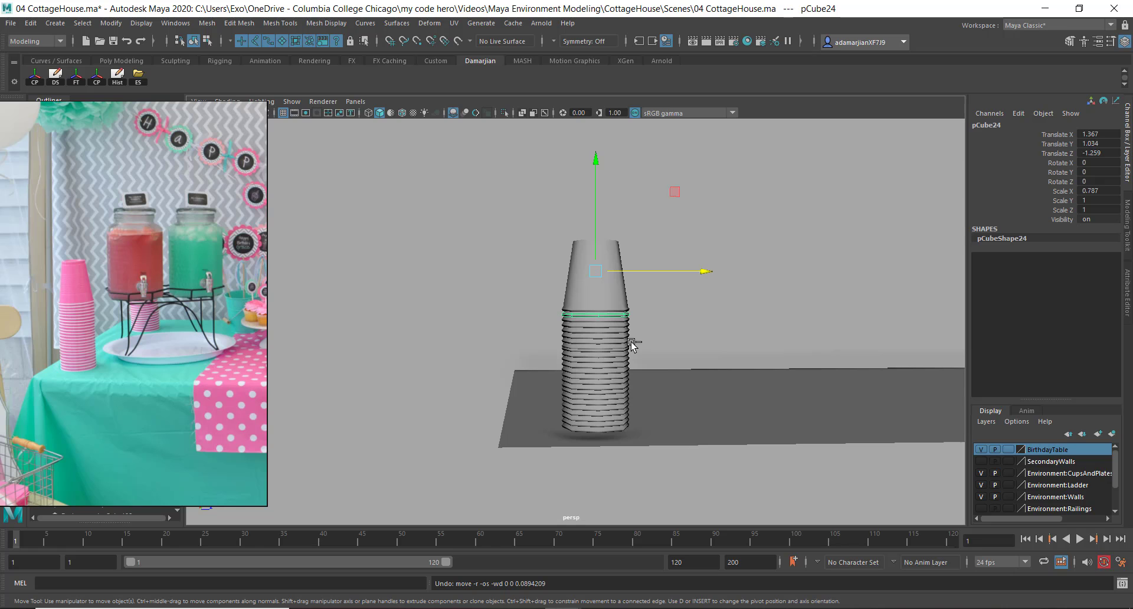
Duplicate the top cup sideways and select the copy placed beside the stack.
{"action": "left_click", "coordinate": [584, 272]}
{"action": "left_click_drag", "start_coordinate": [694, 265], "coordinate": [818, 264]}
{"action": "left_click_drag", "start_coordinate": [833, 312], "coordinate": [684, 295]}
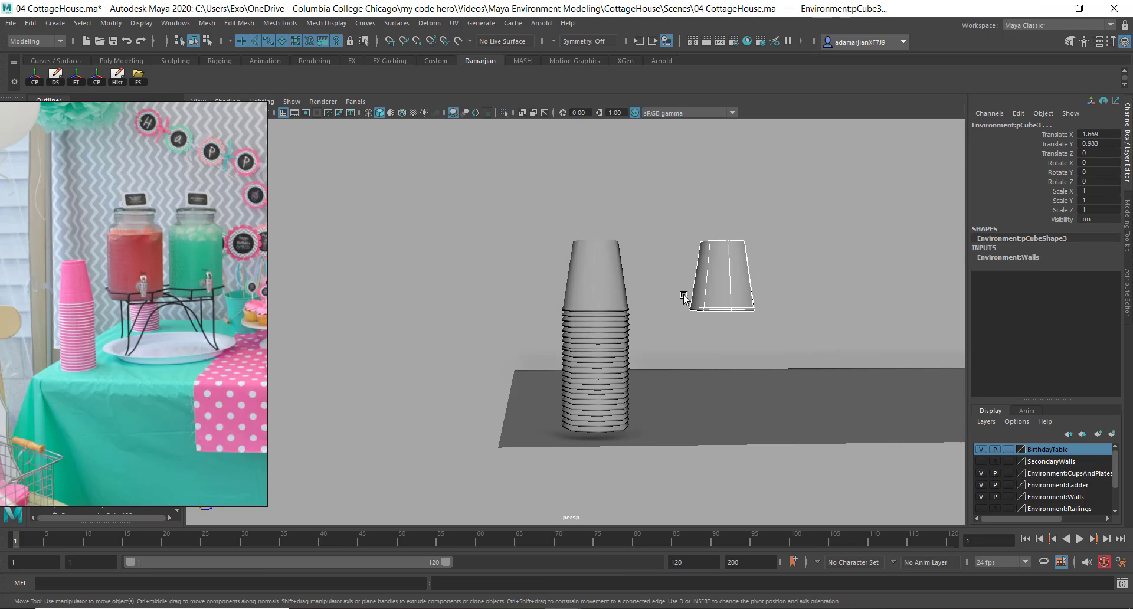
{"action": "left_click", "coordinate": [724, 271]}
Select the faces across the underside of the copied cup beside the stack.
{"action": "left_click_drag", "start_coordinate": [679, 416], "coordinate": [637, 366], "text": "alt"}
{"action": "right_click_drag", "start_coordinate": [637, 367], "coordinate": [701, 200], "text": "alt"}
{"action": "left_click", "coordinate": [679, 165]}
{"action": "left_click", "coordinate": [647, 196], "text": "shift"}
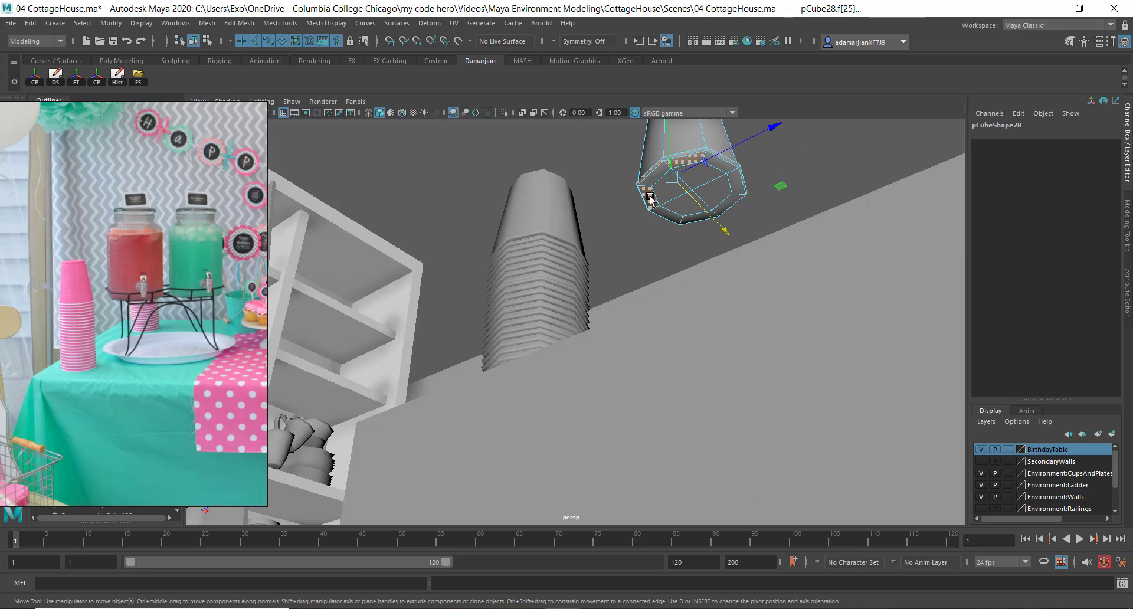
{"action": "scroll", "coordinate": [662, 178], "scroll_direction": "up", "scroll_amount": 3}
{"action": "scroll", "coordinate": [662, 178], "scroll_direction": "down", "scroll_amount": 3}
{"action": "left_click_drag", "start_coordinate": [662, 178], "coordinate": [664, 190], "text": "alt"}
{"action": "left_click", "coordinate": [651, 200]}
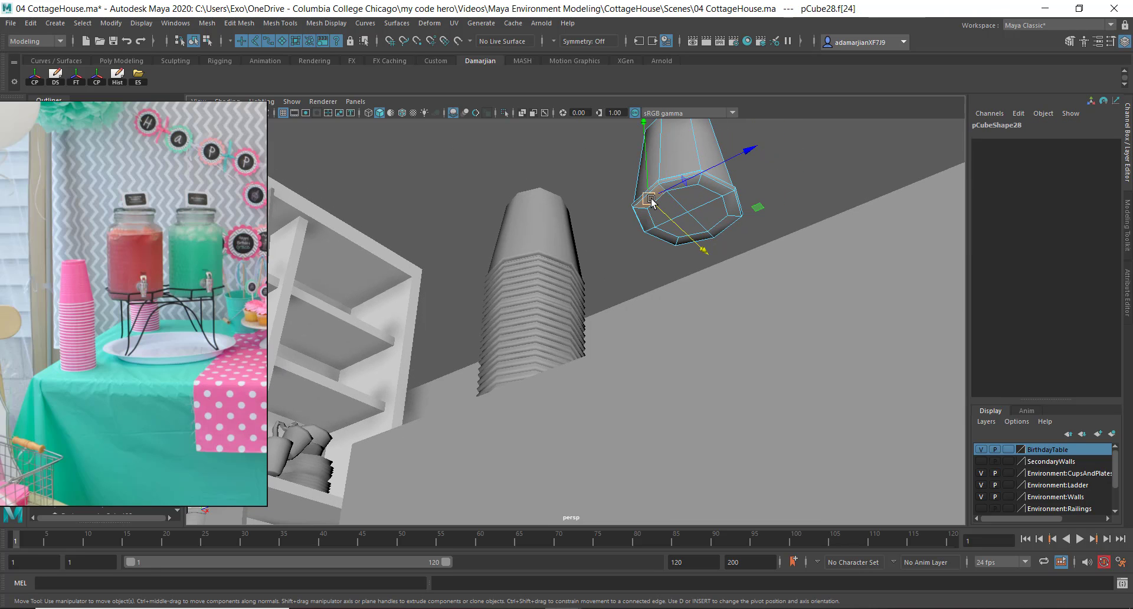
{"action": "double_click", "coordinate": [691, 184]}
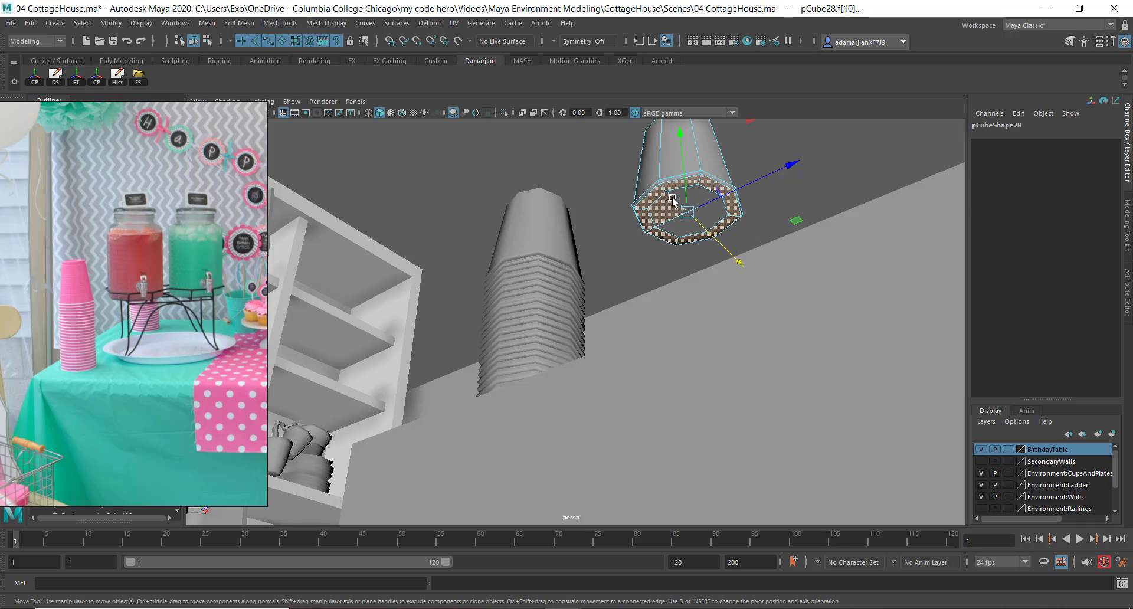
Extrude the copied cup's underside faces straight down to the tabletop as one solid column.
{"action": "key", "text": "ctrl+e"}
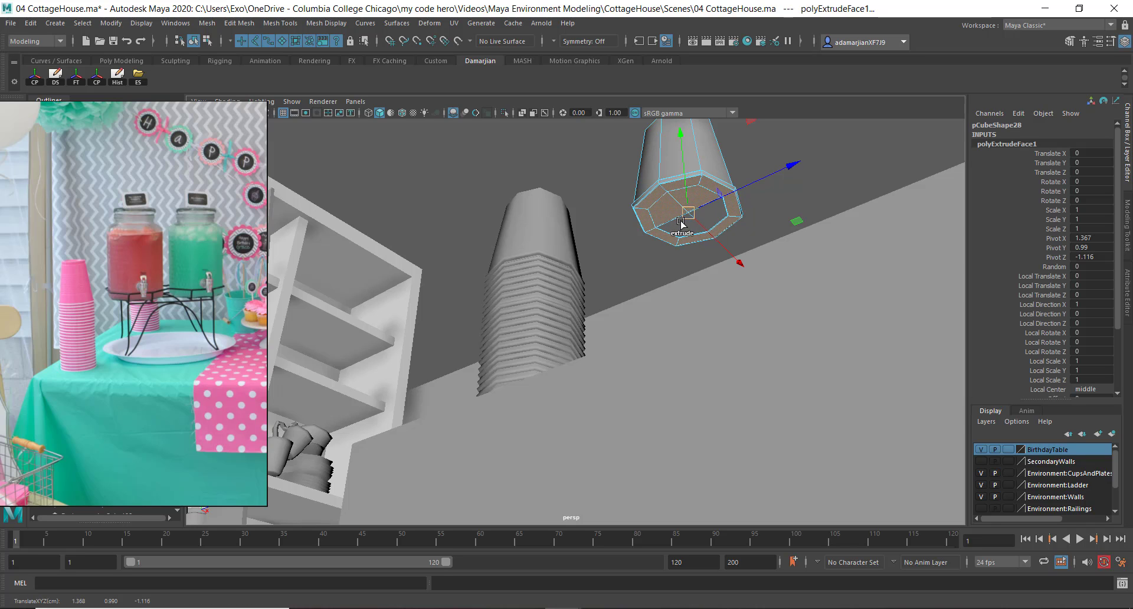
{"action": "key", "text": "w"}
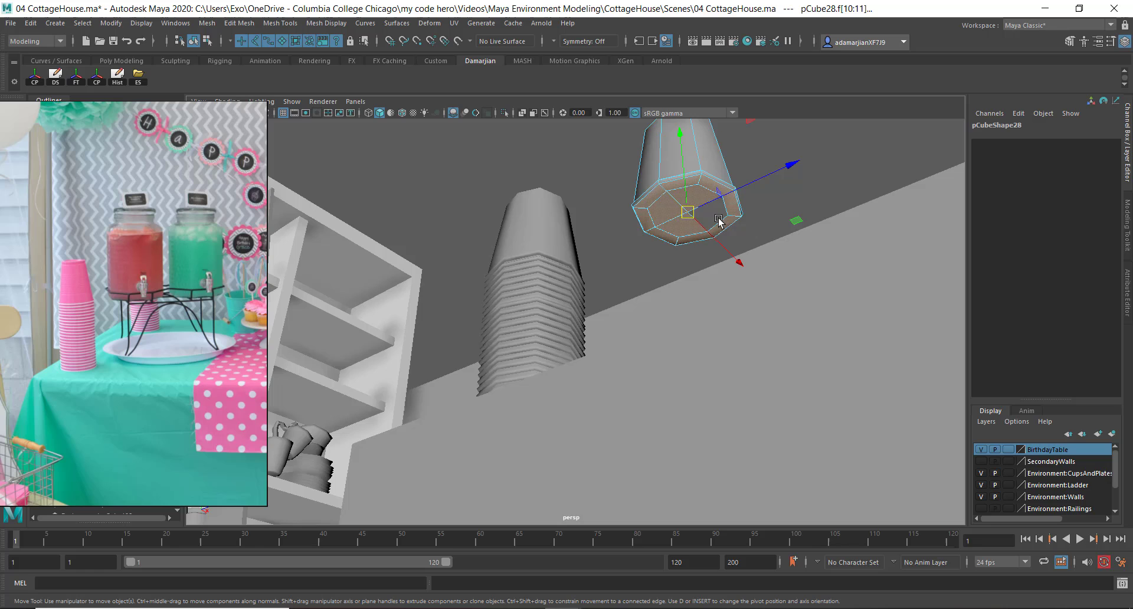
{"action": "left_click_drag", "start_coordinate": [686, 227], "coordinate": [719, 337], "text": "alt"}
{"action": "scroll", "coordinate": [711, 266], "scroll_direction": "down", "scroll_amount": 4}
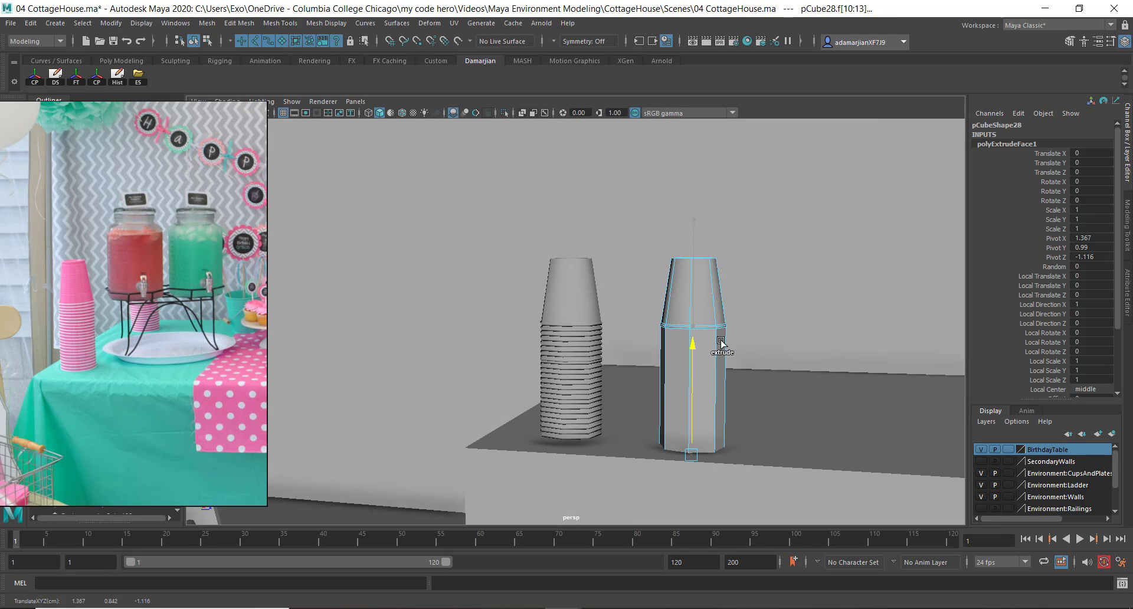
{"action": "key", "text": "w"}
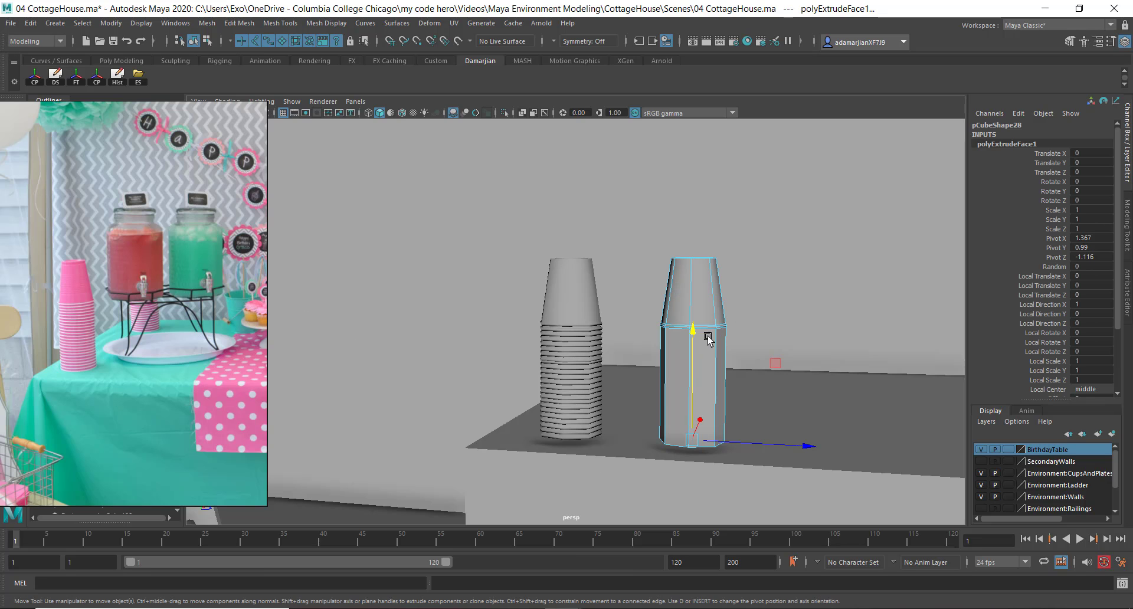
Return the extruded cup copy to object selection and delete it.
{"action": "mouse_move", "coordinate": [707, 336]}
{"action": "left_mouse_down", "text": "alt"}
{"action": "mouse_move", "coordinate": [752, 337]}
{"action": "mouse_move", "coordinate": [708, 332]}
{"action": "left_mouse_up", "text": "alt"}
{"action": "right_click_drag", "start_coordinate": [705, 301], "coordinate": [753, 276]}
{"action": "scroll", "coordinate": [765, 345], "scroll_direction": "down", "scroll_amount": 4}
{"action": "left_click_drag", "start_coordinate": [764, 344], "coordinate": [589, 358], "text": "alt"}
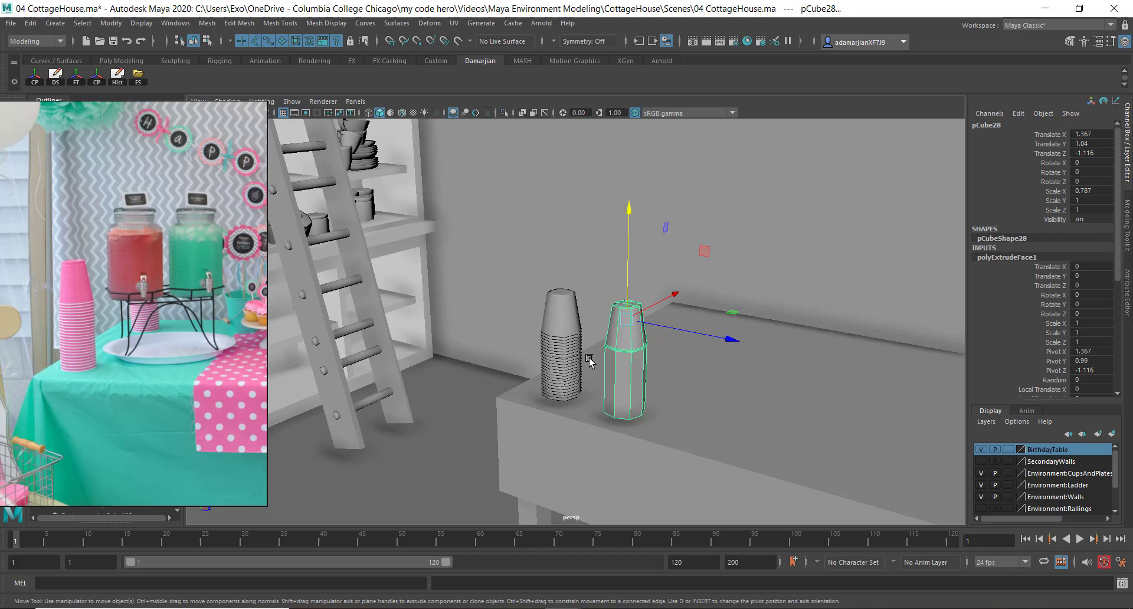
{"action": "key", "text": "Delete"}
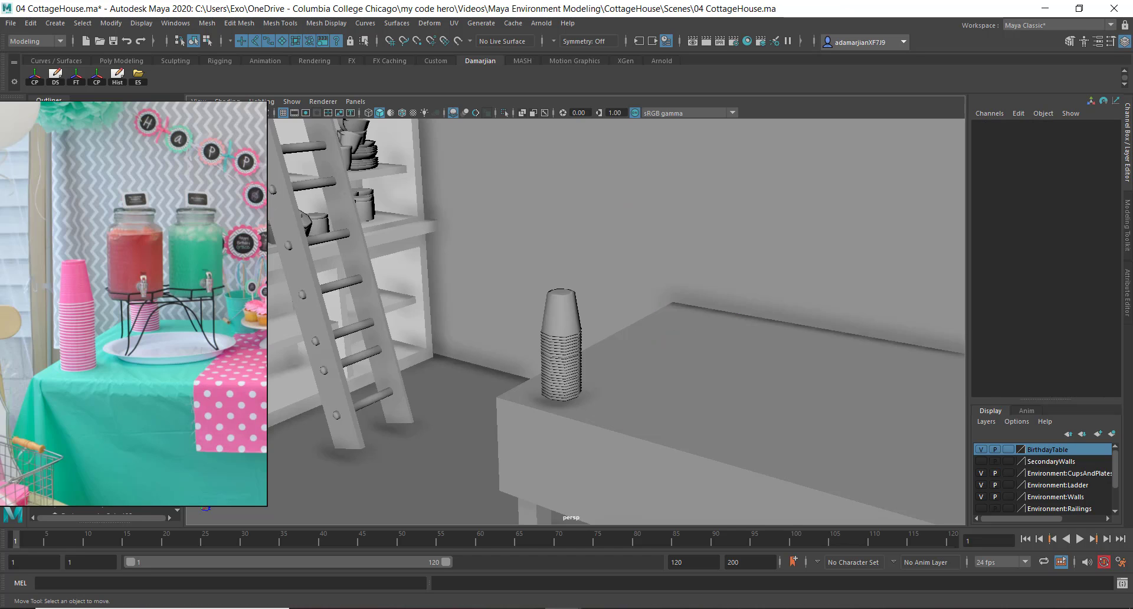
Duplicate the rounded jar on the kitchen counter and place the copy over the table at Translate X 1.496, Z -1.141.
{"action": "left_click_drag", "start_coordinate": [494, 184], "coordinate": [504, 328], "text": "alt"}
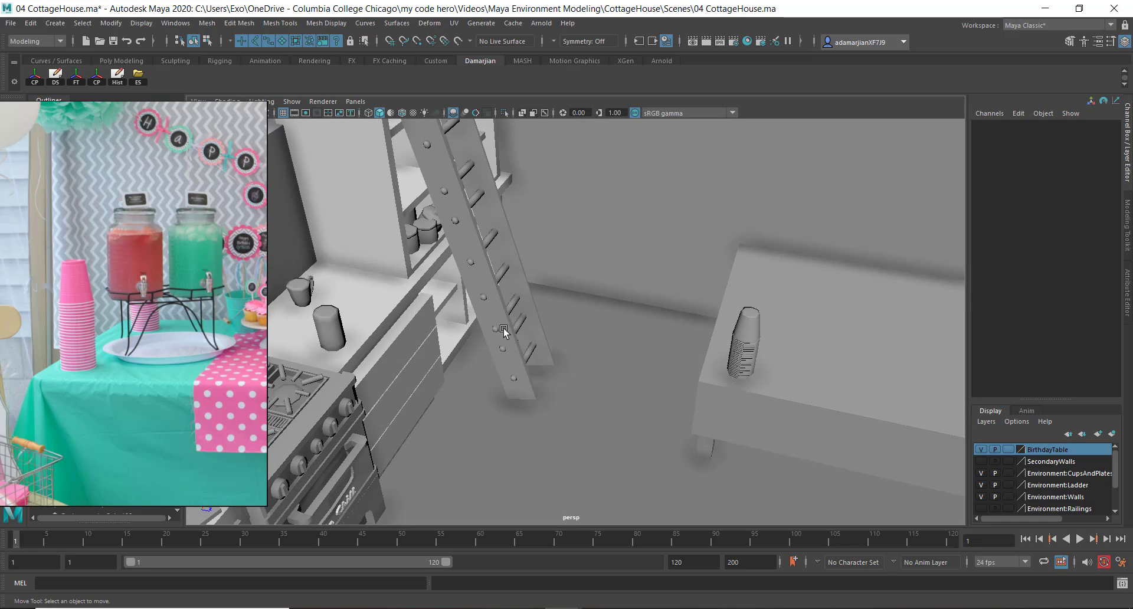
{"action": "left_click", "coordinate": [314, 320]}
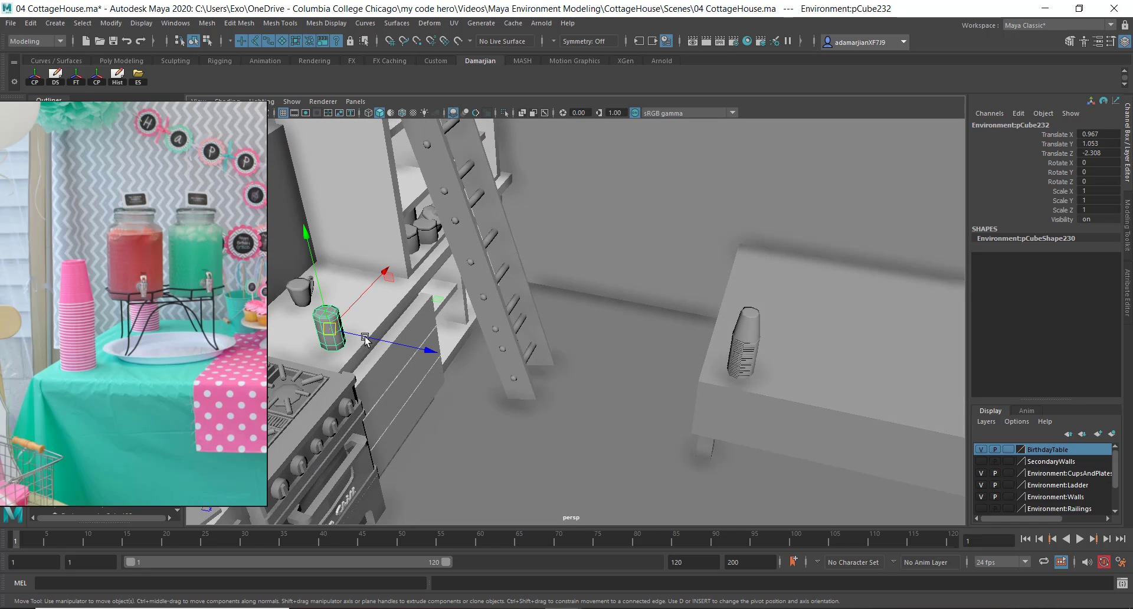
{"action": "left_click_drag", "start_coordinate": [420, 355], "coordinate": [913, 405], "text": "shift"}
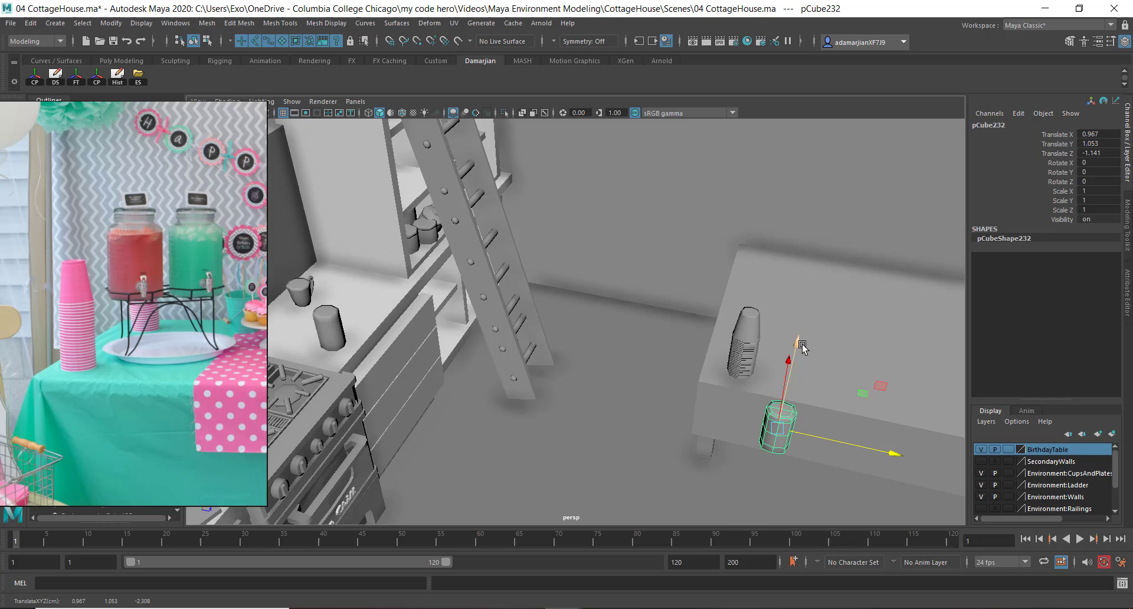
{"action": "left_click_drag", "start_coordinate": [804, 411], "coordinate": [713, 439], "text": "alt"}
{"action": "key", "text": "f"}
{"action": "scroll", "coordinate": [746, 387], "scroll_direction": "down", "scroll_amount": 4}
{"action": "left_click_drag", "start_coordinate": [746, 388], "coordinate": [706, 373], "text": "alt"}
{"action": "left_click_drag", "start_coordinate": [665, 295], "coordinate": [1067, 221]}
Enlarge the jar copy to Scale X 2.418, Y 1.783, Z 2.25 and move it to Translate X 1.672.
{"action": "middle_click_drag", "start_coordinate": [860, 260], "coordinate": [631, 372], "text": "alt"}
{"action": "key", "text": "r"}
{"action": "left_click_drag", "start_coordinate": [738, 315], "coordinate": [747, 263]}
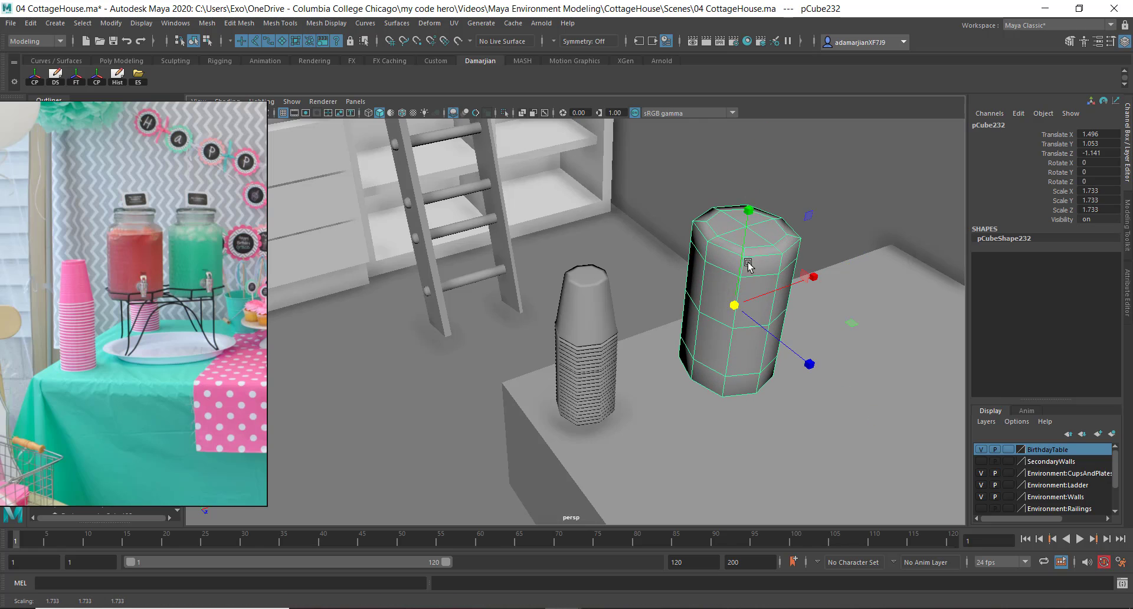
{"action": "left_click_drag", "start_coordinate": [746, 210], "coordinate": [778, 303]}
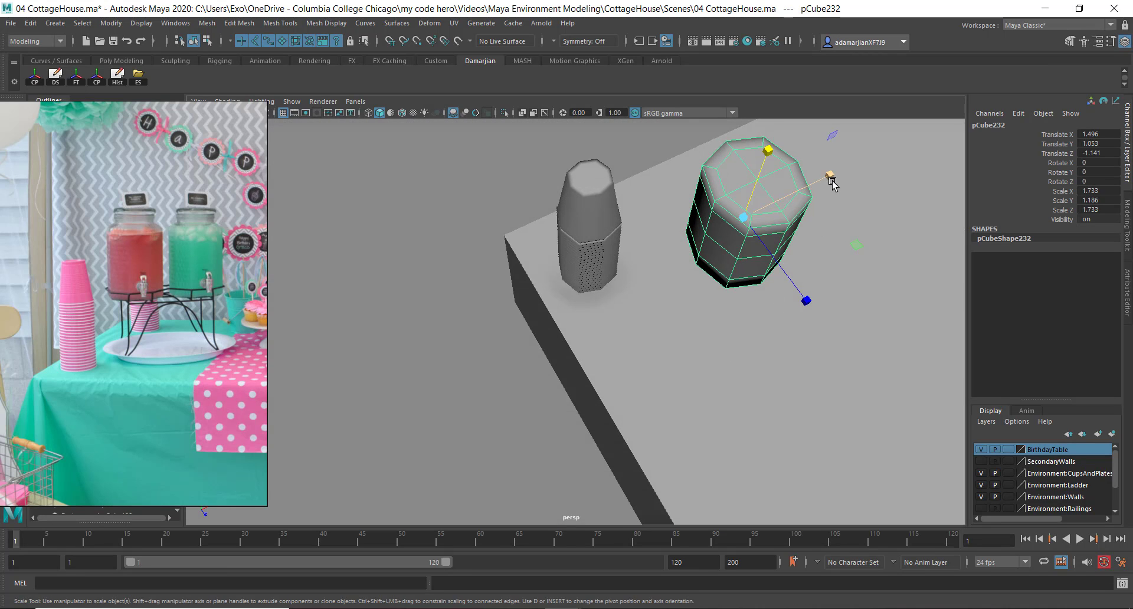
{"action": "left_click_drag", "start_coordinate": [832, 183], "coordinate": [671, 250]}
{"action": "key", "text": "w"}
{"action": "key", "text": "r"}
{"action": "left_click_drag", "start_coordinate": [643, 177], "coordinate": [644, 179]}
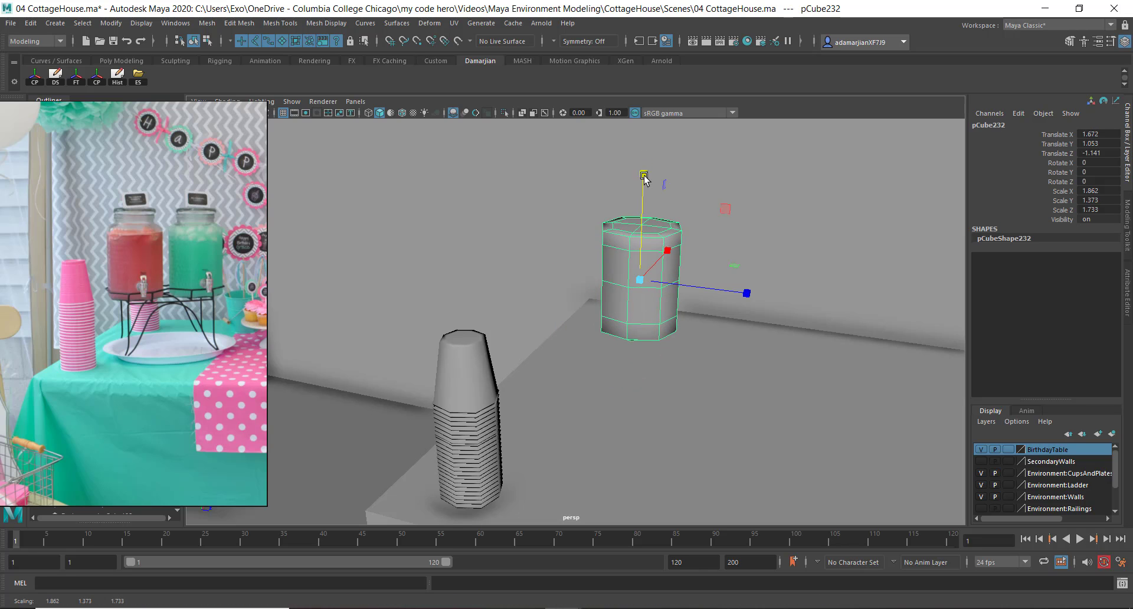
{"action": "left_click_drag", "start_coordinate": [640, 282], "coordinate": [659, 279]}
{"action": "key", "text": "w"}
{"action": "left_click_drag", "start_coordinate": [628, 313], "coordinate": [641, 306], "text": "alt"}
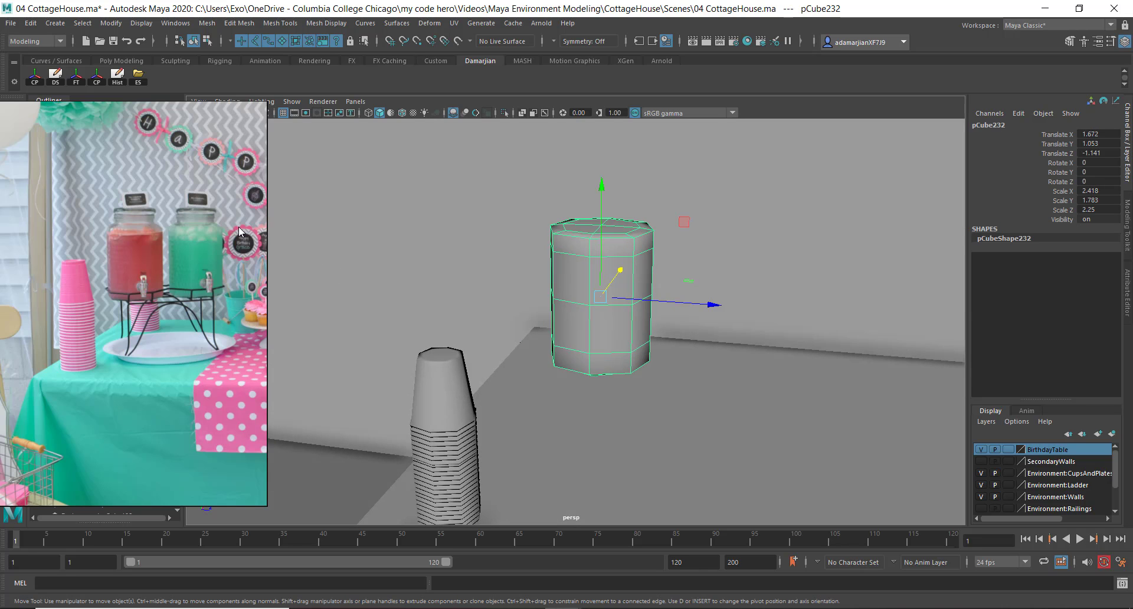
Select all the jar's inner top faces and extrude them upward to form the dispenser's lid.
{"action": "left_click_drag", "start_coordinate": [695, 351], "coordinate": [674, 403], "text": "alt"}
{"action": "right_click_drag", "start_coordinate": [683, 263], "coordinate": [717, 280], "text": "alt"}
{"action": "middle_click_drag", "start_coordinate": [718, 279], "coordinate": [677, 394], "text": "alt"}
{"action": "right_click_drag", "start_coordinate": [691, 306], "coordinate": [688, 335]}
{"action": "left_click", "coordinate": [662, 294]}
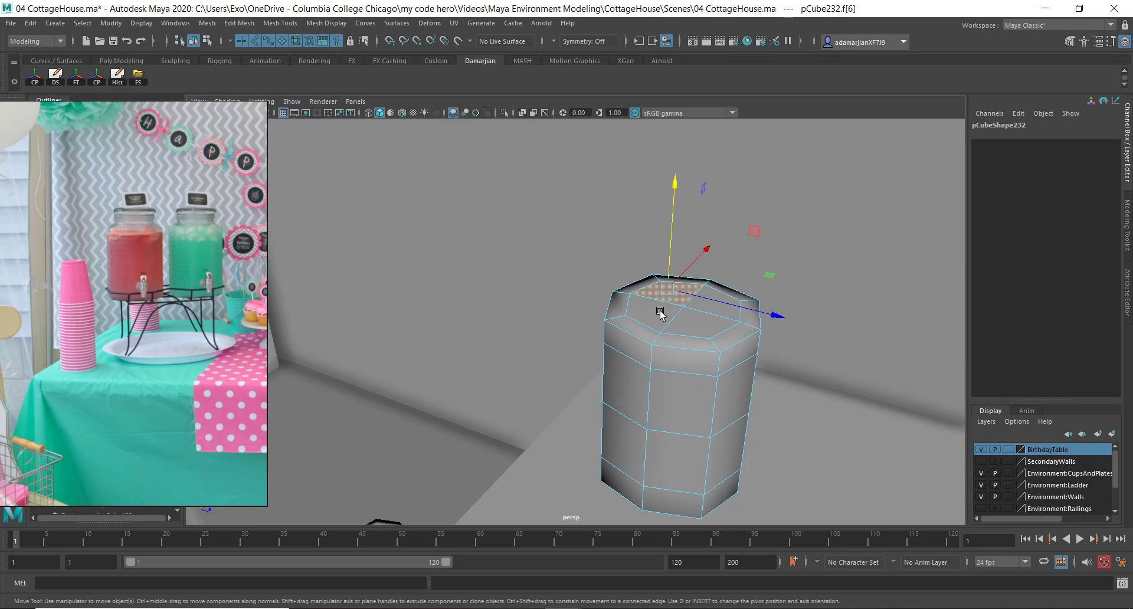
{"action": "left_click", "coordinate": [660, 312], "text": "shift"}
{"action": "left_click", "coordinate": [693, 330], "text": "shift"}
{"action": "left_click_drag", "start_coordinate": [687, 262], "coordinate": [689, 200], "text": "shift"}
Make the drink dispenser jar a live surface with nothing left selected.
{"action": "left_click_drag", "start_coordinate": [651, 337], "coordinate": [602, 339], "text": "alt"}
{"action": "right_click_drag", "start_coordinate": [602, 339], "coordinate": [663, 284], "text": "alt"}
{"action": "left_click_drag", "start_coordinate": [658, 287], "coordinate": [648, 408], "text": "alt"}
{"action": "left_click", "coordinate": [458, 41]}
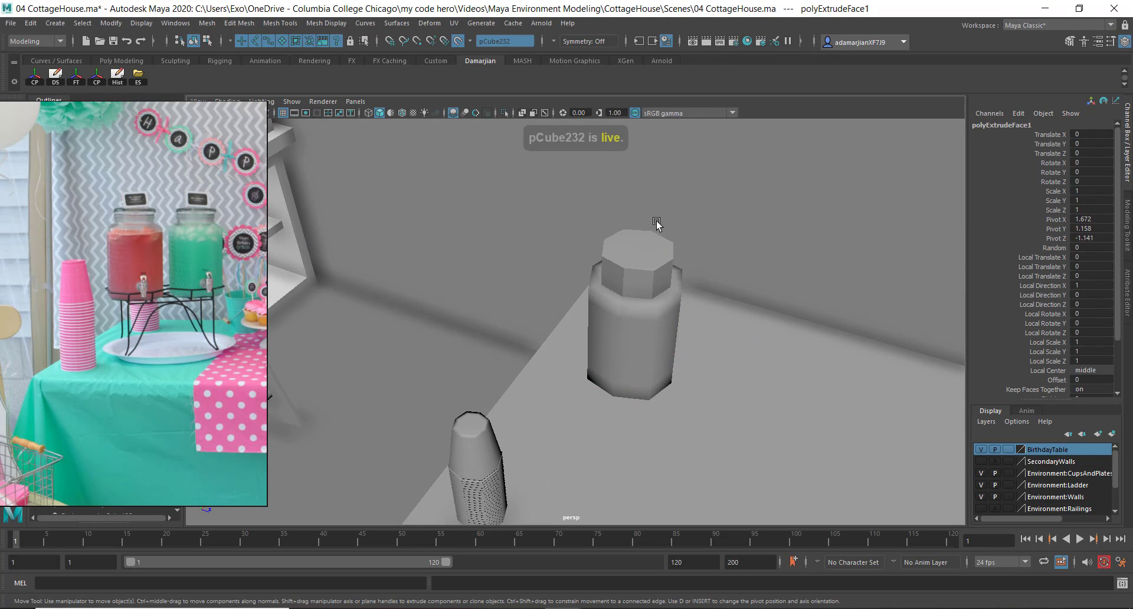
{"action": "left_click_drag", "start_coordinate": [657, 253], "coordinate": [614, 313], "text": "alt"}
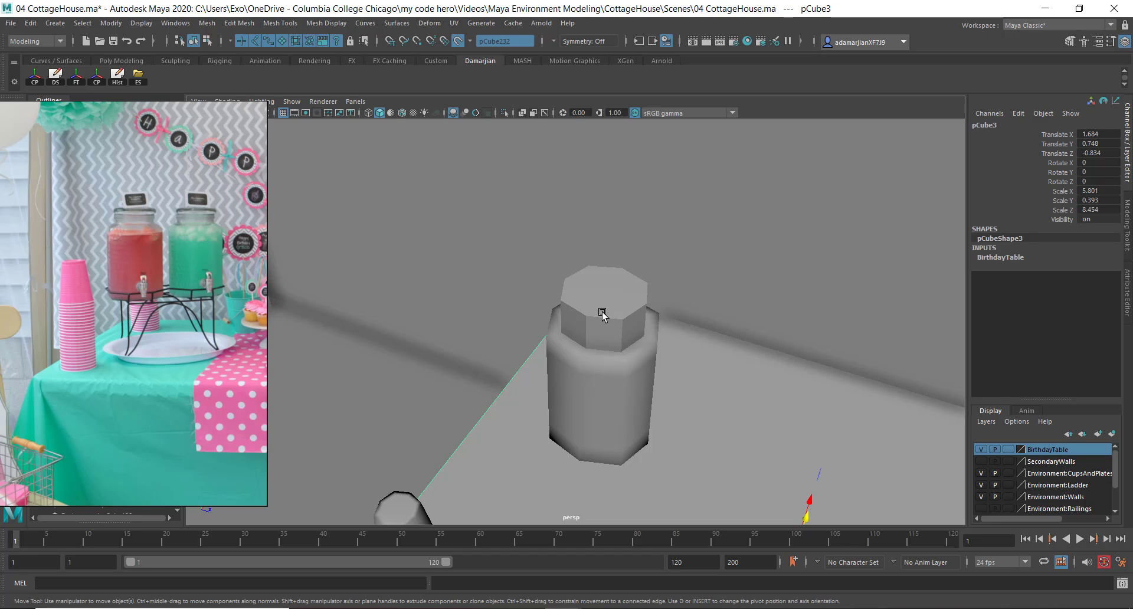
{"action": "left_click", "coordinate": [459, 41]}
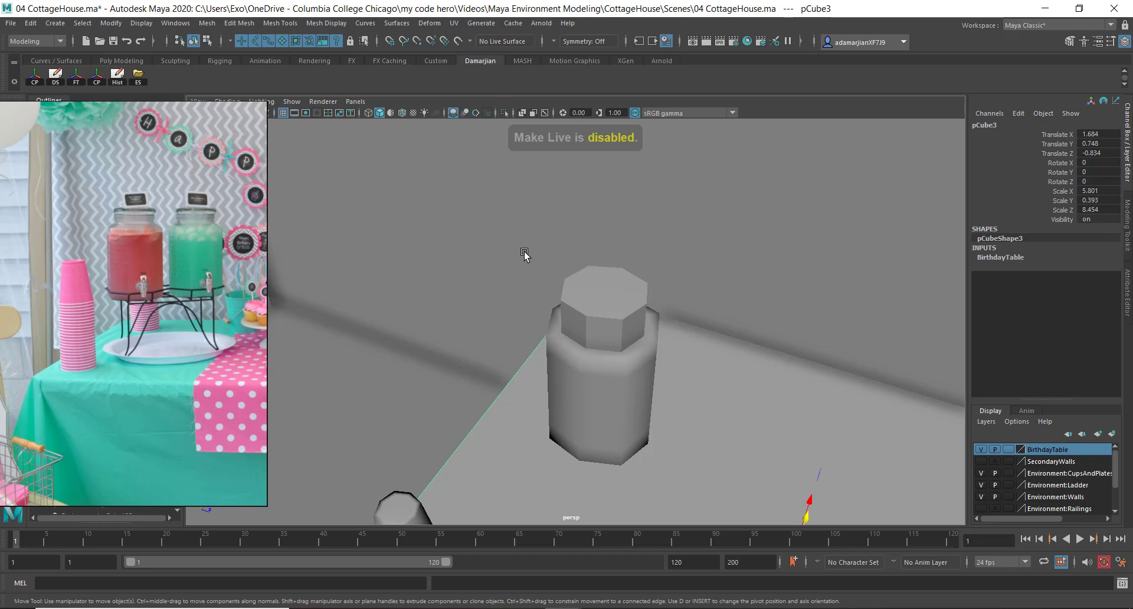
{"action": "left_click", "coordinate": [457, 38]}
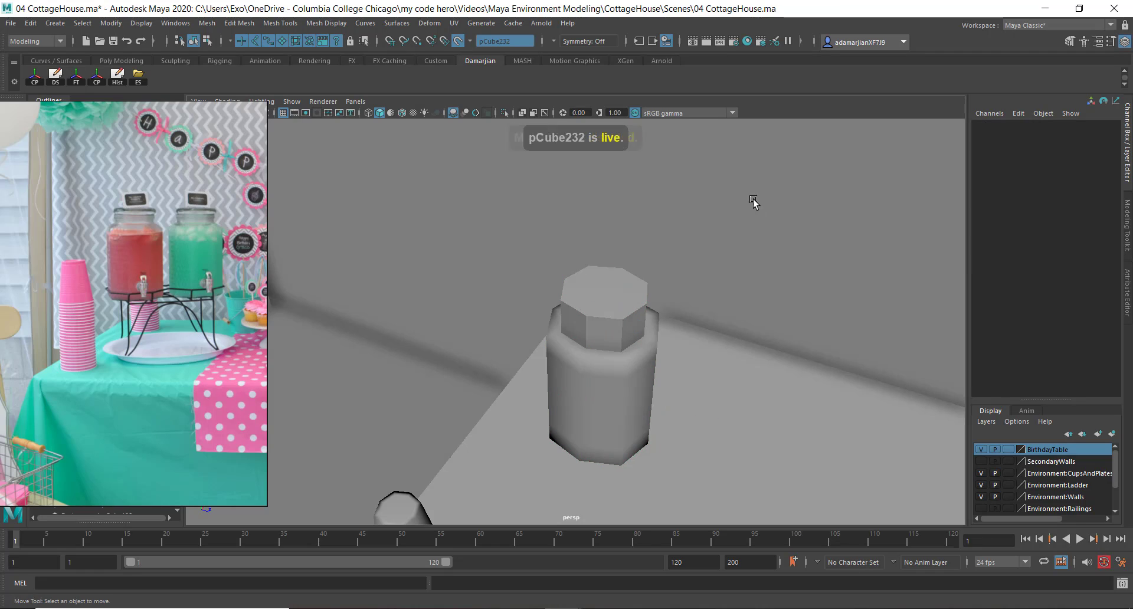
Draw a thin upright polygon cube, about 0.011 by 0.043 by 0.066, on top of the lid and disable the live surface.
{"action": "key", "text": "space"}
{"action": "left_click", "coordinate": [644, 161]}
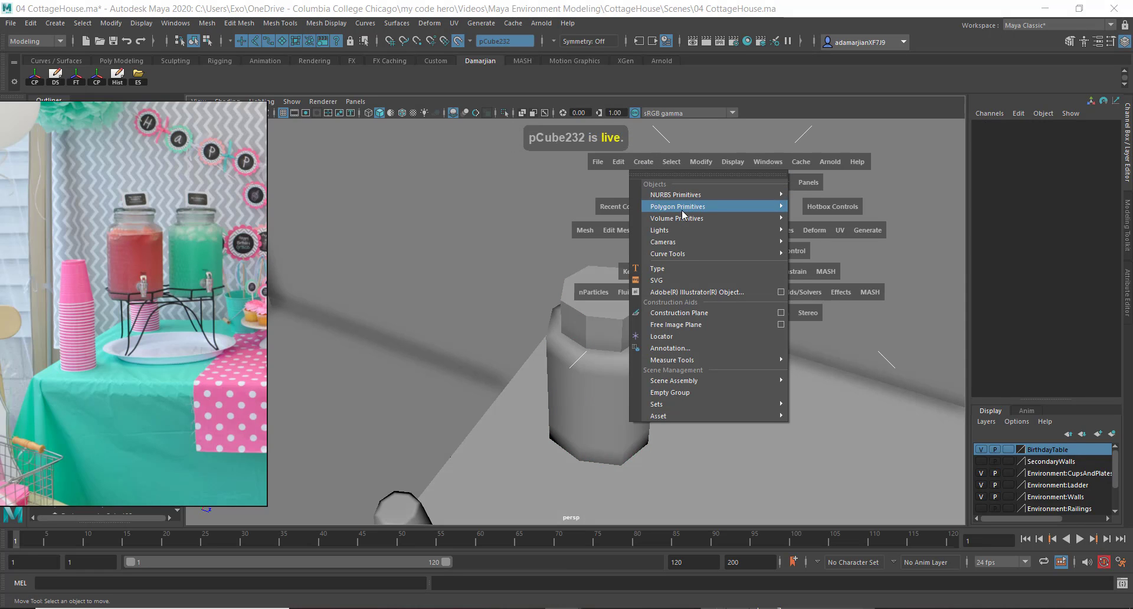
{"action": "mouse_move", "coordinate": [708, 206]}
{"action": "left_click", "coordinate": [800, 217]}
{"action": "left_click_drag", "start_coordinate": [592, 276], "coordinate": [636, 251]}
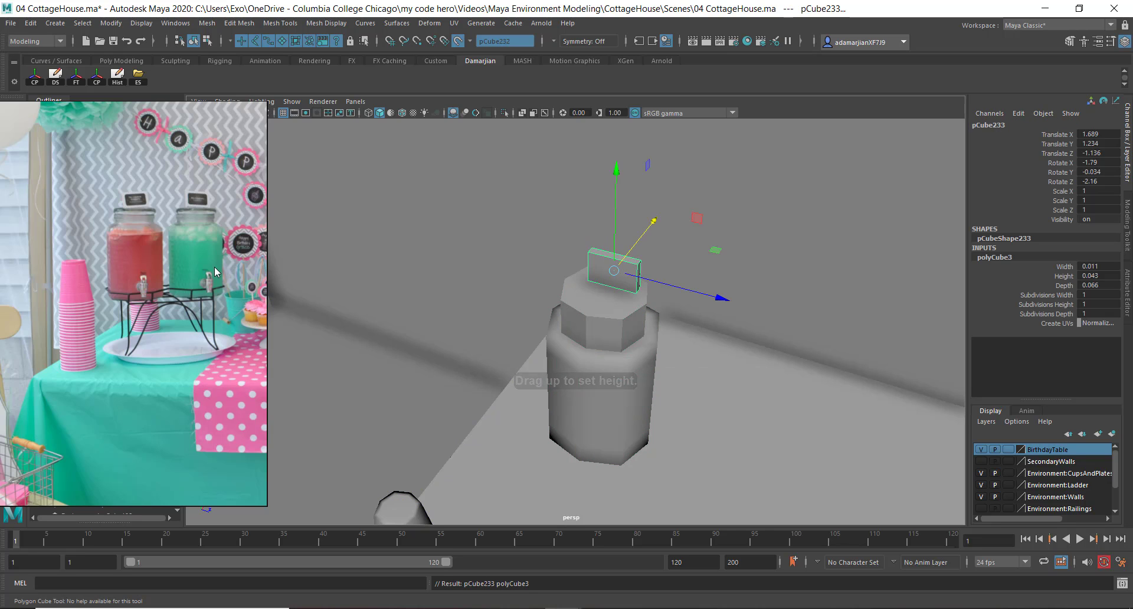
{"action": "left_click", "coordinate": [458, 41]}
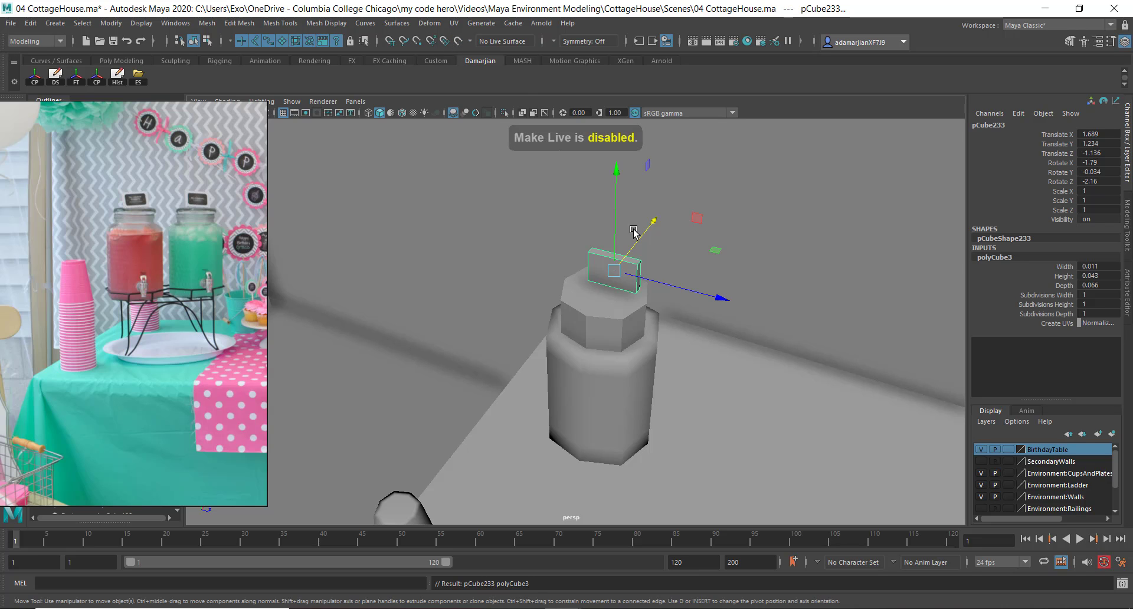
Scale the label block to X 0.602, Y 0.885, Z 0.885 and position it at Translate X 1.677, Y 1.23, Z -1.149.
{"action": "key", "text": "f"}
{"action": "left_click_drag", "start_coordinate": [686, 326], "coordinate": [660, 326]}
{"action": "mouse_move", "coordinate": [550, 216]}
{"action": "left_mouse_down"}
{"action": "mouse_move", "coordinate": [551, 233]}
{"action": "mouse_move", "coordinate": [551, 219]}
{"action": "left_mouse_up"}
{"action": "left_click_drag", "start_coordinate": [552, 266], "coordinate": [549, 317], "text": "alt"}
{"action": "key", "text": "r"}
{"action": "left_click_drag", "start_coordinate": [623, 274], "coordinate": [593, 296]}
{"action": "key", "text": "w"}
{"action": "left_click_drag", "start_coordinate": [556, 233], "coordinate": [556, 238]}
{"action": "left_click_drag", "start_coordinate": [586, 296], "coordinate": [502, 277]}
Tilt the label block to Rotate X 0.352, Y -0.247, Z -9.02 and raise it to Translate Y 1.232.
{"action": "key", "text": "e"}
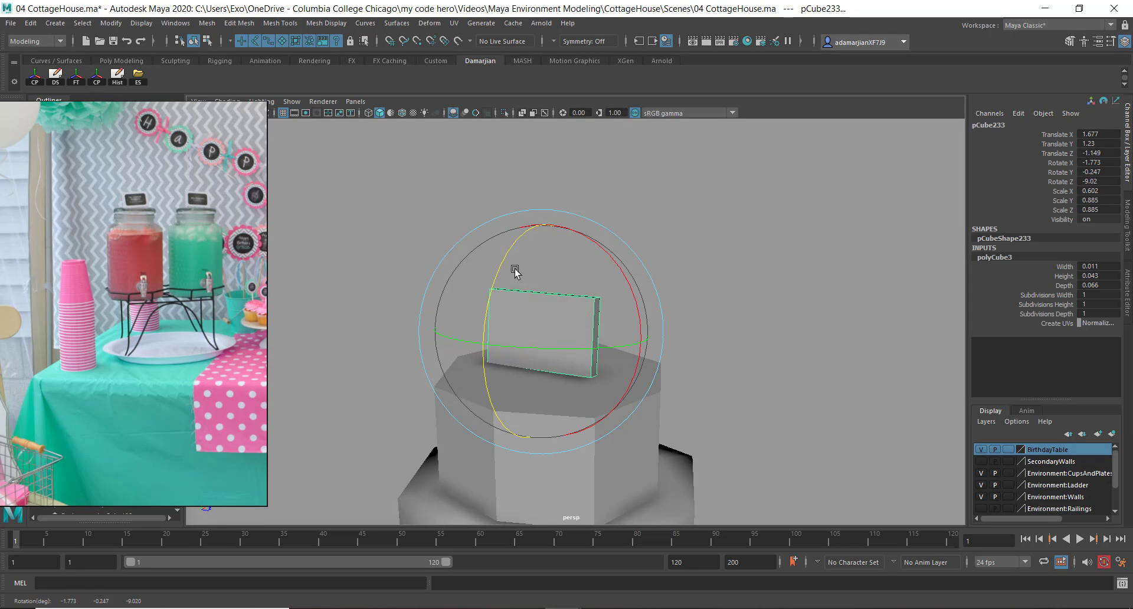
{"action": "key", "text": "w"}
{"action": "key", "text": "e"}
{"action": "left_click_drag", "start_coordinate": [630, 285], "coordinate": [629, 291]}
{"action": "key", "text": "w"}
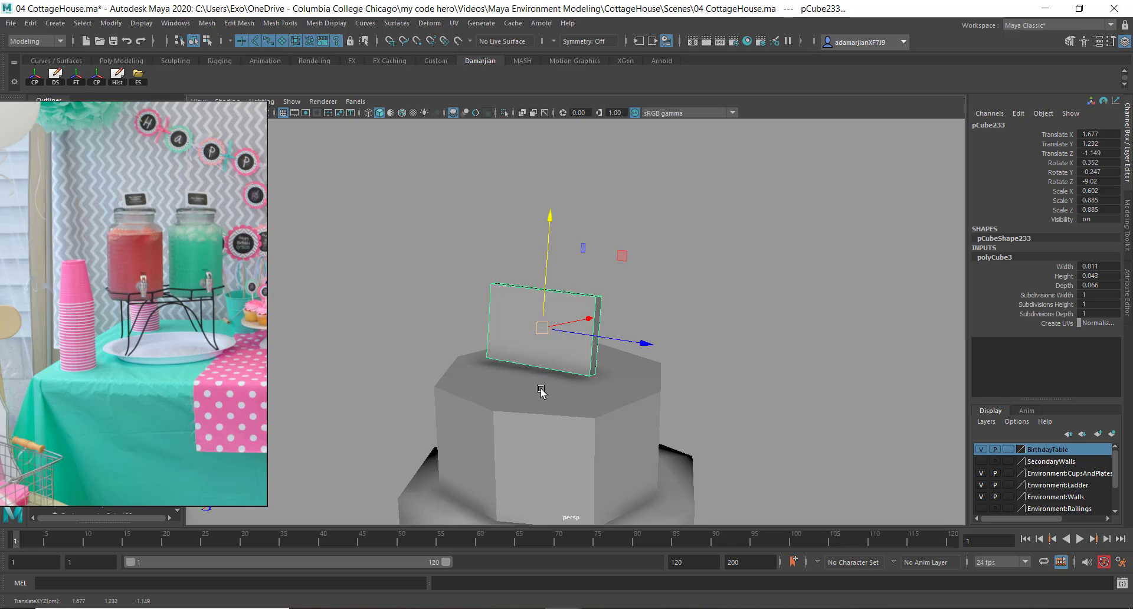
Combine the label block and the dispenser jar into one mesh.
{"action": "left_click", "coordinate": [526, 420], "text": "shift"}
{"action": "right_click_drag", "start_coordinate": [526, 420], "coordinate": [497, 557], "text": "shift"}
{"action": "scroll", "coordinate": [534, 366], "scroll_direction": "down", "scroll_amount": 8}
Duplicate the combined dispenser sideways to Translate Z 0.229 and delete that duplicate.
{"action": "left_click_drag", "start_coordinate": [538, 358], "coordinate": [573, 360], "text": "alt"}
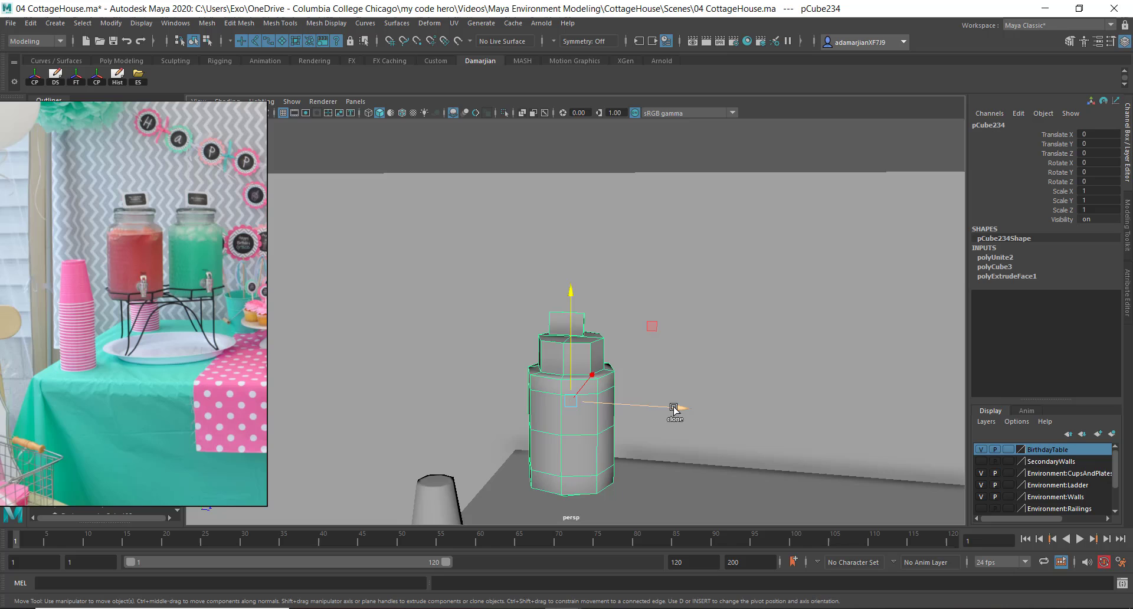
{"action": "mouse_move", "coordinate": [674, 407]}
{"action": "left_mouse_down", "text": "shift"}
{"action": "mouse_move", "coordinate": [868, 423]}
{"action": "mouse_move", "coordinate": [819, 420]}
{"action": "left_mouse_up", "text": "shift"}
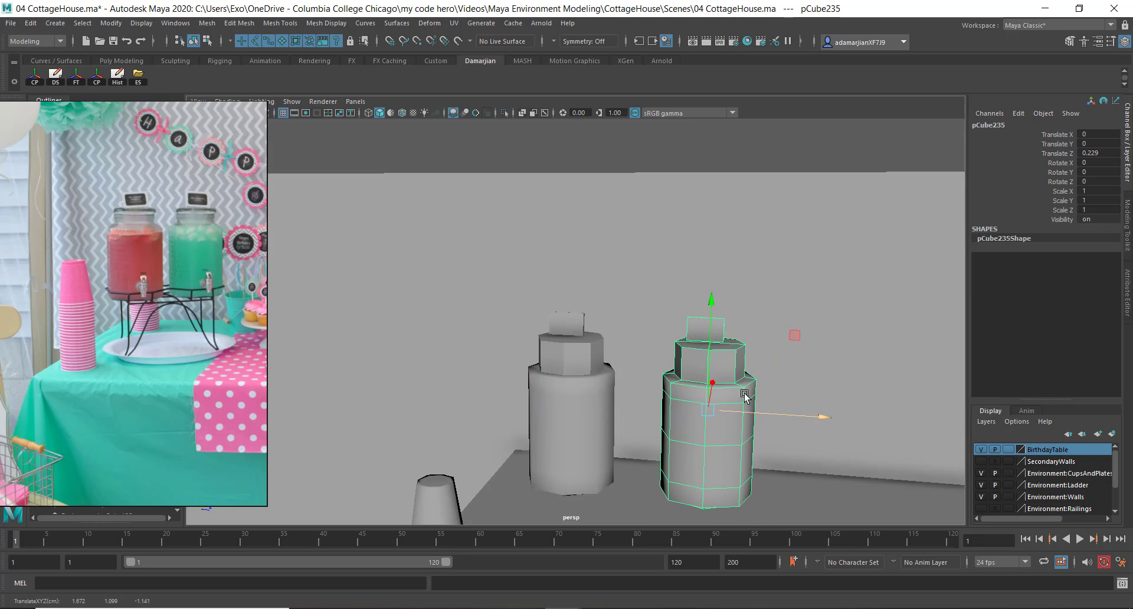
{"action": "mouse_move", "coordinate": [745, 397]}
{"action": "left_mouse_down", "text": "alt"}
{"action": "mouse_move", "coordinate": [702, 356]}
{"action": "mouse_move", "coordinate": [774, 289]}
{"action": "mouse_move", "coordinate": [711, 317]}
{"action": "mouse_move", "coordinate": [701, 349]}
{"action": "mouse_move", "coordinate": [531, 393]}
{"action": "left_mouse_up", "text": "alt"}
{"action": "key", "text": "Delete"}
Duplicate the stack's top cup, move the copy to Translate X 1.503 and set its Rotate X to 180.
{"action": "left_click", "coordinate": [701, 349]}
{"action": "left_click", "coordinate": [480, 386]}
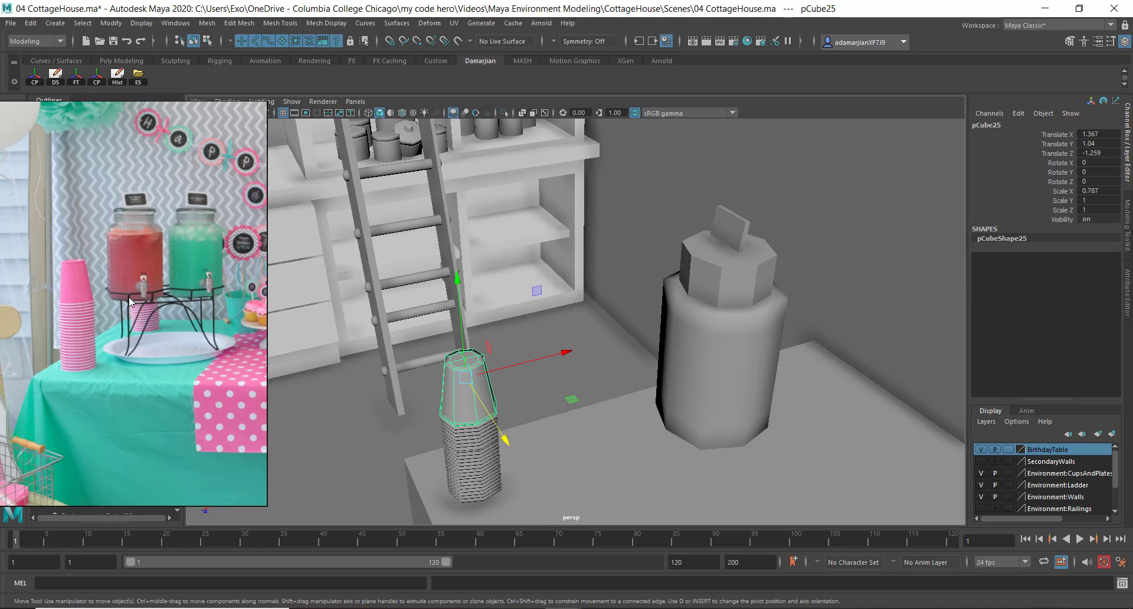
{"action": "key", "text": "ctrl+d"}
{"action": "left_click_drag", "start_coordinate": [505, 364], "coordinate": [610, 472]}
{"action": "key", "text": "e"}
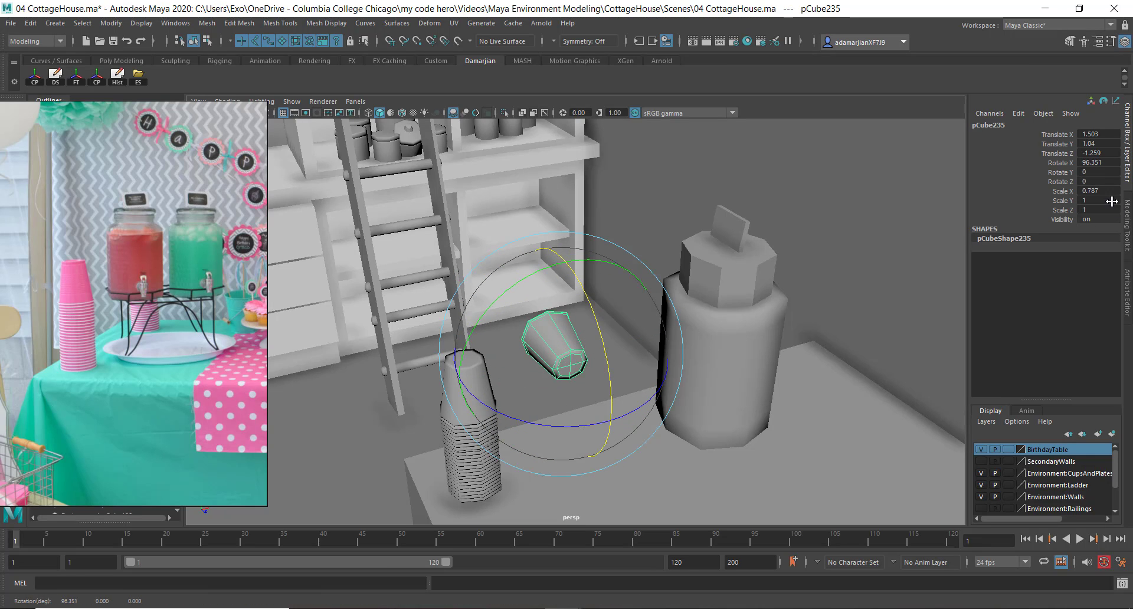
{"action": "left_click", "coordinate": [1108, 165]}
{"action": "type", "text": "180"}
{"action": "key", "text": "Return"}
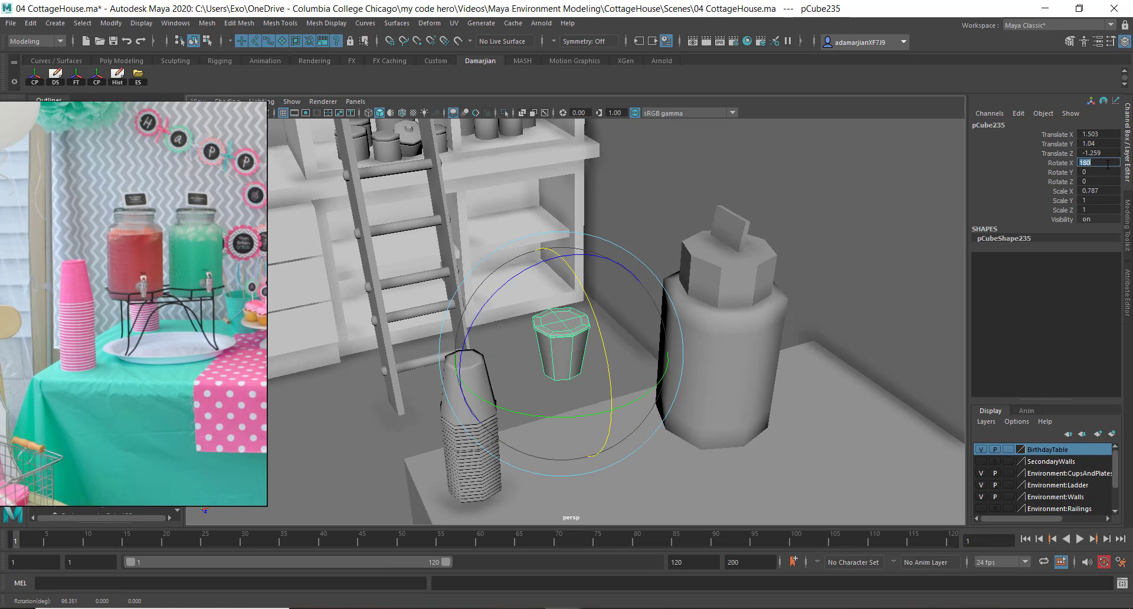
Shrink the flipped cup to Scale X 0.322, Y and Z 0.41, and place it against the dispenser at Translate X 1.577, Y 1.021, Z -1.139.
{"action": "left_click_drag", "start_coordinate": [509, 336], "coordinate": [715, 331], "text": "alt"}
{"action": "key", "text": "r"}
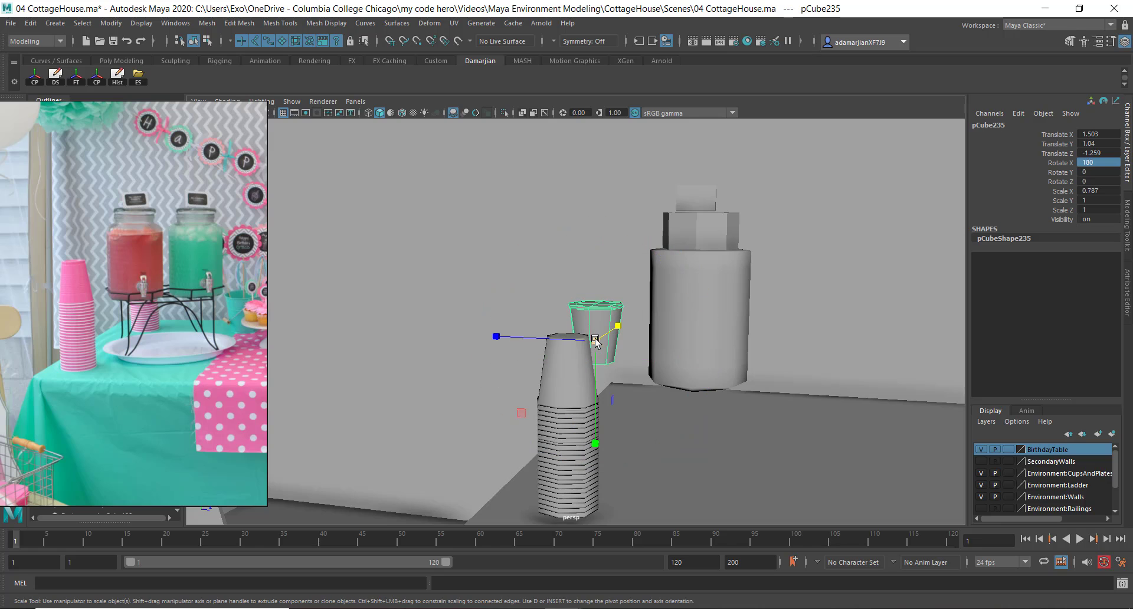
{"action": "left_click_drag", "start_coordinate": [595, 340], "coordinate": [617, 358]}
{"action": "key", "text": "w"}
{"action": "left_click_drag", "start_coordinate": [734, 349], "coordinate": [641, 407], "text": "alt"}
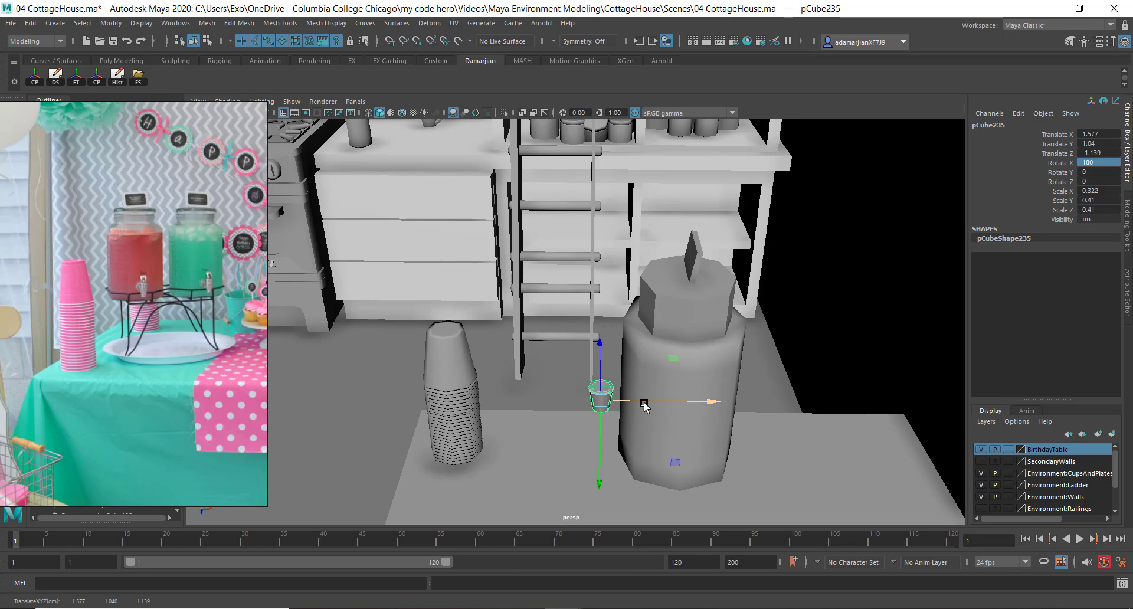
{"action": "key", "text": "f"}
{"action": "left_click_drag", "start_coordinate": [530, 381], "coordinate": [579, 358], "text": "alt"}
{"action": "right_click_drag", "start_coordinate": [579, 358], "coordinate": [596, 257], "text": "alt"}
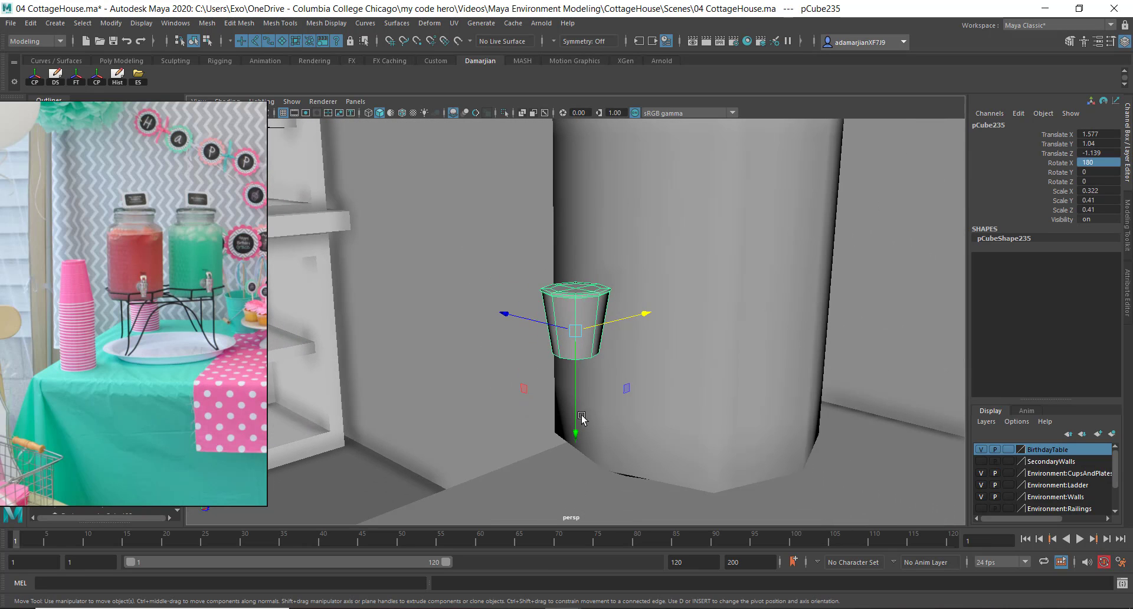
{"action": "left_click_drag", "start_coordinate": [580, 423], "coordinate": [586, 455]}
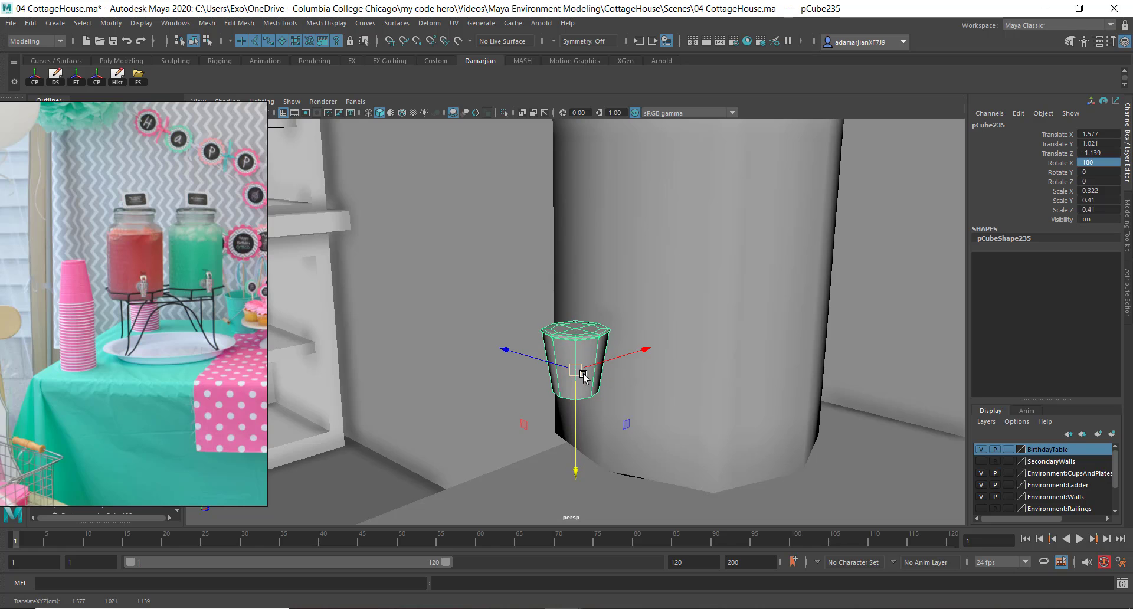
Duplicate the flipped cup turned onto its side, at Rotate Z -1167.99, and raise the copy to Translate Y 1.057.
{"action": "key", "text": "e"}
{"action": "left_click_drag", "start_coordinate": [507, 327], "coordinate": [591, 295], "text": "shift"}
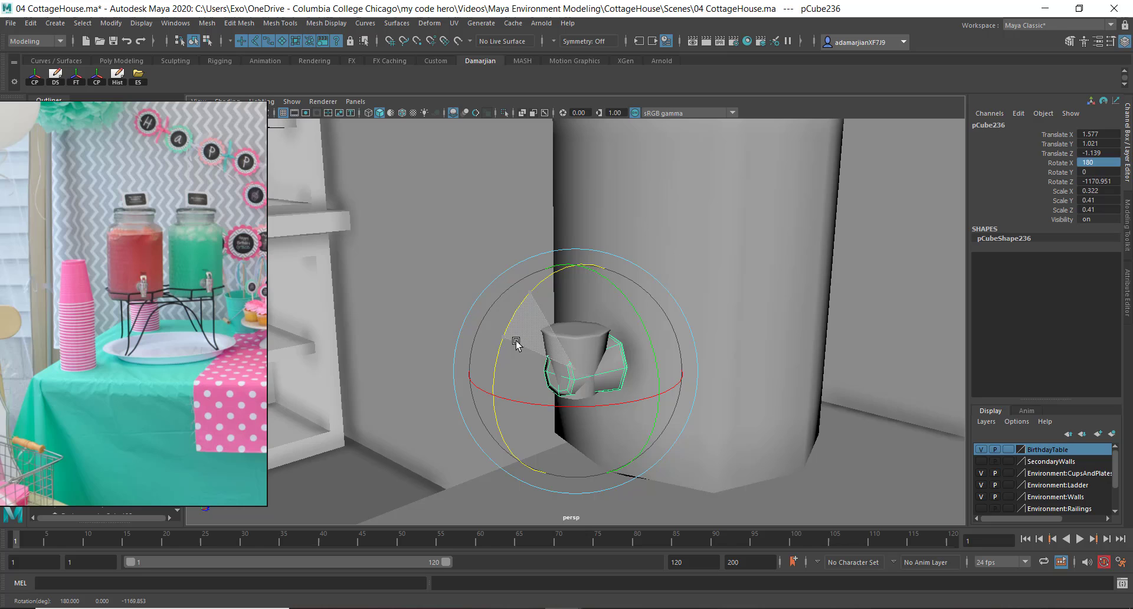
{"action": "key", "text": "w"}
{"action": "left_click_drag", "start_coordinate": [581, 436], "coordinate": [514, 218]}
Adjust the end vertices of the sideways cup and push the cup toward the dispenser to Translate X 1.597.
{"action": "right_click_drag", "start_coordinate": [526, 211], "coordinate": [460, 202]}
{"action": "left_click_drag", "start_coordinate": [575, 301], "coordinate": [510, 260], "text": "alt"}
{"action": "left_click_drag", "start_coordinate": [514, 242], "coordinate": [589, 387]}
{"action": "right_click_drag", "start_coordinate": [564, 314], "coordinate": [531, 252]}
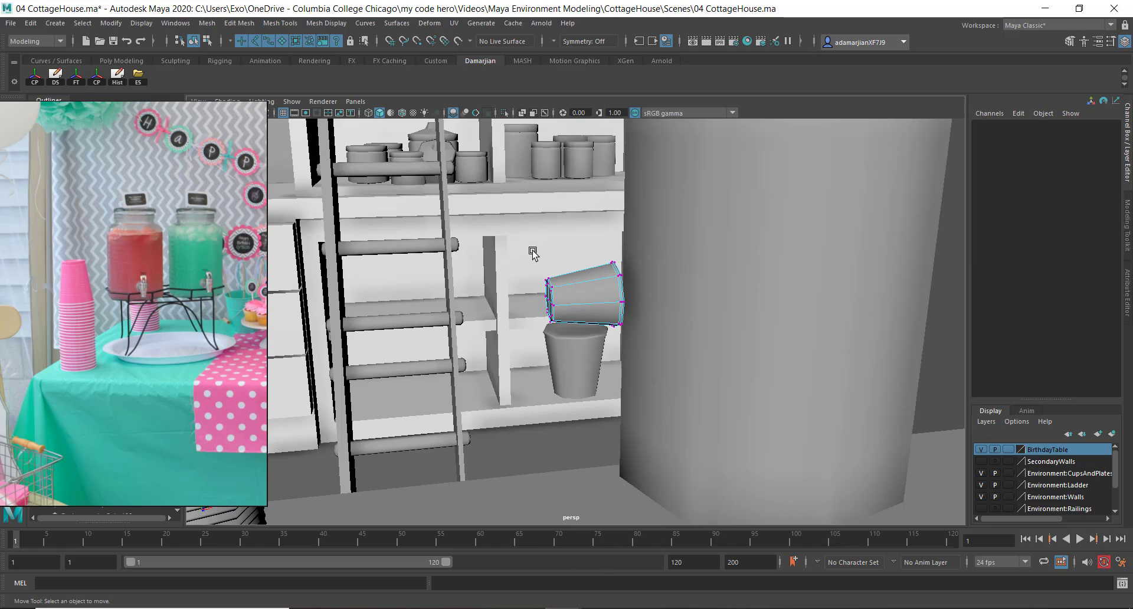
{"action": "left_click_drag", "start_coordinate": [531, 252], "coordinate": [633, 268]}
{"action": "key", "text": "r"}
{"action": "right_click_drag", "start_coordinate": [611, 295], "coordinate": [664, 272]}
{"action": "key", "text": "w"}
{"action": "left_click_drag", "start_coordinate": [519, 317], "coordinate": [582, 317]}
{"action": "mouse_move", "coordinate": [582, 318]}
{"action": "right_mouse_down", "text": "alt"}
{"action": "mouse_move", "coordinate": [580, 337]}
{"action": "mouse_move", "coordinate": [587, 311]}
{"action": "right_mouse_up", "text": "alt"}
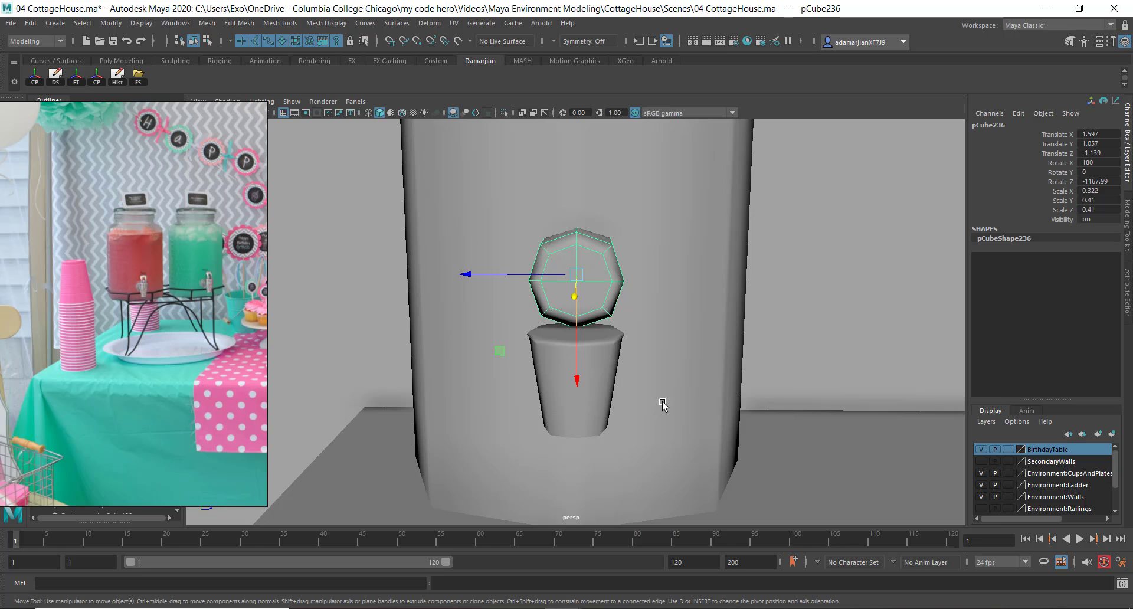
Lower the sideways cup behind the upright one to Translate Y 1.026 and set the upright cup at Translate Y 1.015.
{"action": "right_click_drag", "start_coordinate": [662, 402], "coordinate": [691, 349], "text": "alt"}
{"action": "mouse_move", "coordinate": [691, 348]}
{"action": "left_mouse_down", "text": "alt"}
{"action": "mouse_move", "coordinate": [553, 336]}
{"action": "mouse_move", "coordinate": [606, 381]}
{"action": "mouse_move", "coordinate": [611, 402]}
{"action": "mouse_move", "coordinate": [690, 368]}
{"action": "left_mouse_up", "text": "alt"}
{"action": "scroll", "coordinate": [639, 364], "scroll_direction": "up", "scroll_amount": 5}
{"action": "left_click", "coordinate": [600, 347]}
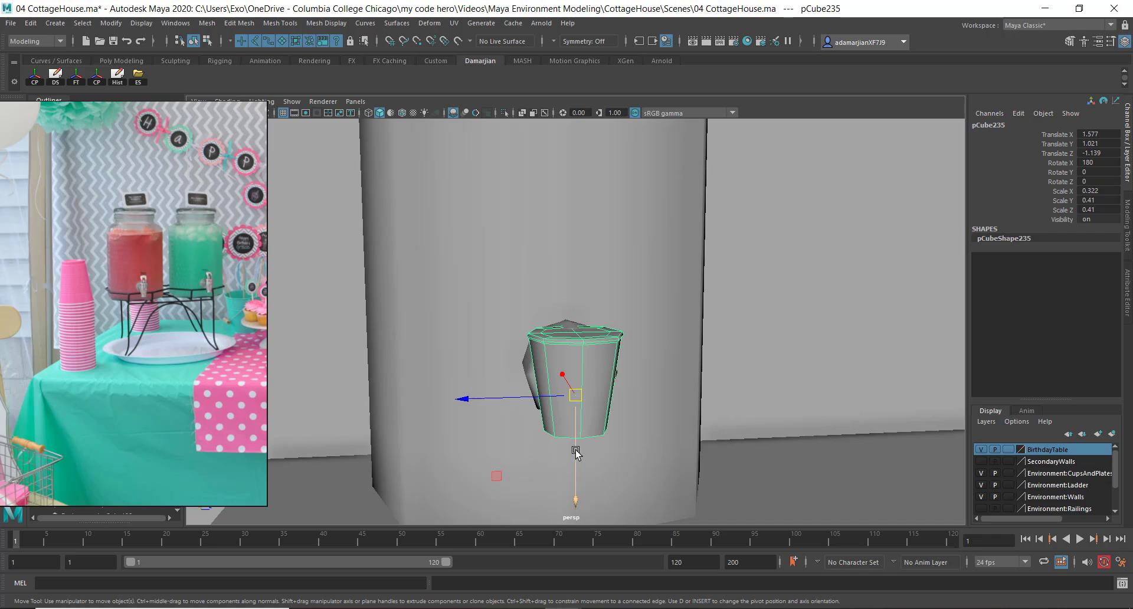
{"action": "left_click_drag", "start_coordinate": [577, 456], "coordinate": [585, 477]}
{"action": "scroll", "coordinate": [595, 413], "scroll_direction": "down", "scroll_amount": 7}
{"action": "left_click_drag", "start_coordinate": [598, 391], "coordinate": [539, 341], "text": "alt"}
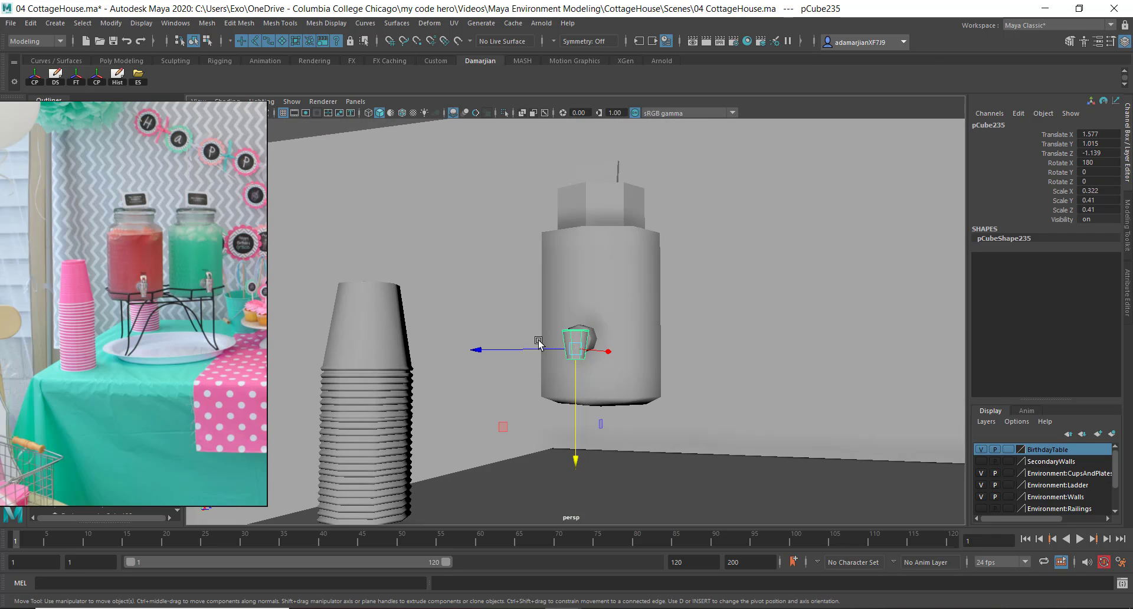
{"action": "middle_click_drag", "start_coordinate": [582, 334], "coordinate": [584, 369], "text": "alt"}
{"action": "left_click_drag", "start_coordinate": [584, 369], "coordinate": [574, 342], "text": "alt"}
Select all faces of the label block on top of the dispenser and duplicate them.
{"action": "left_click", "coordinate": [631, 209]}
{"action": "left_click_drag", "start_coordinate": [627, 316], "coordinate": [603, 364], "text": "alt"}
{"action": "scroll", "coordinate": [603, 363], "scroll_direction": "down", "scroll_amount": 3}
{"action": "scroll", "coordinate": [546, 392], "scroll_direction": "down", "scroll_amount": 4}
{"action": "left_click_drag", "start_coordinate": [550, 393], "coordinate": [588, 365], "text": "alt"}
{"action": "scroll", "coordinate": [588, 365], "scroll_direction": "down", "scroll_amount": 2}
{"action": "right_click_drag", "start_coordinate": [588, 365], "coordinate": [814, 435], "text": "alt"}
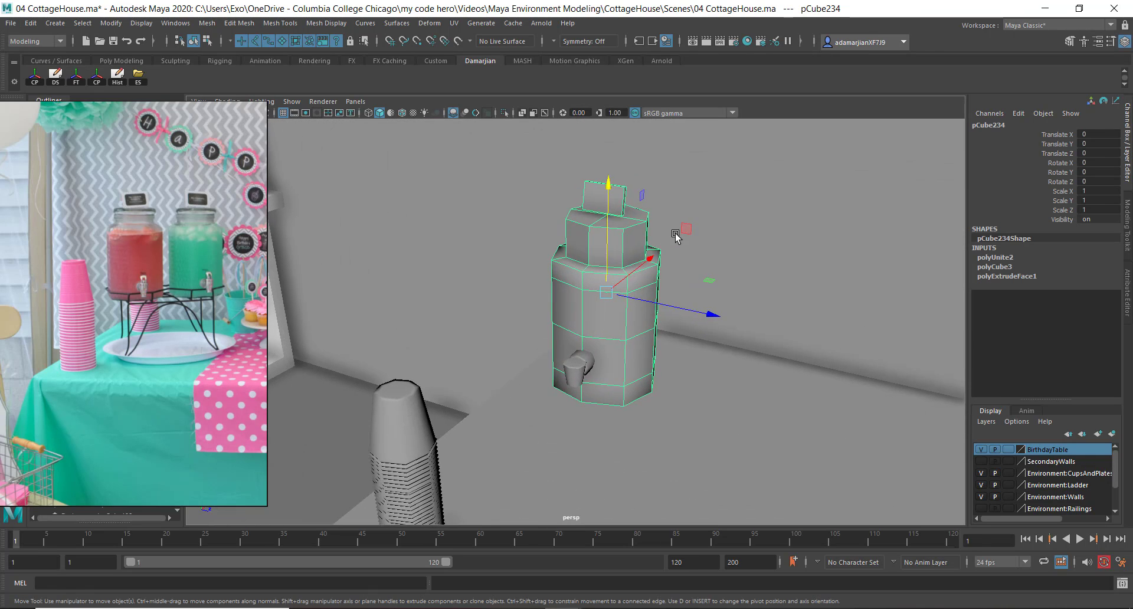
{"action": "left_click_drag", "start_coordinate": [676, 233], "coordinate": [606, 180], "text": "alt"}
{"action": "right_click", "coordinate": [607, 193]}
{"action": "right_click_drag", "start_coordinate": [603, 201], "coordinate": [603, 230]}
{"action": "right_click_drag", "start_coordinate": [635, 197], "coordinate": [614, 200]}
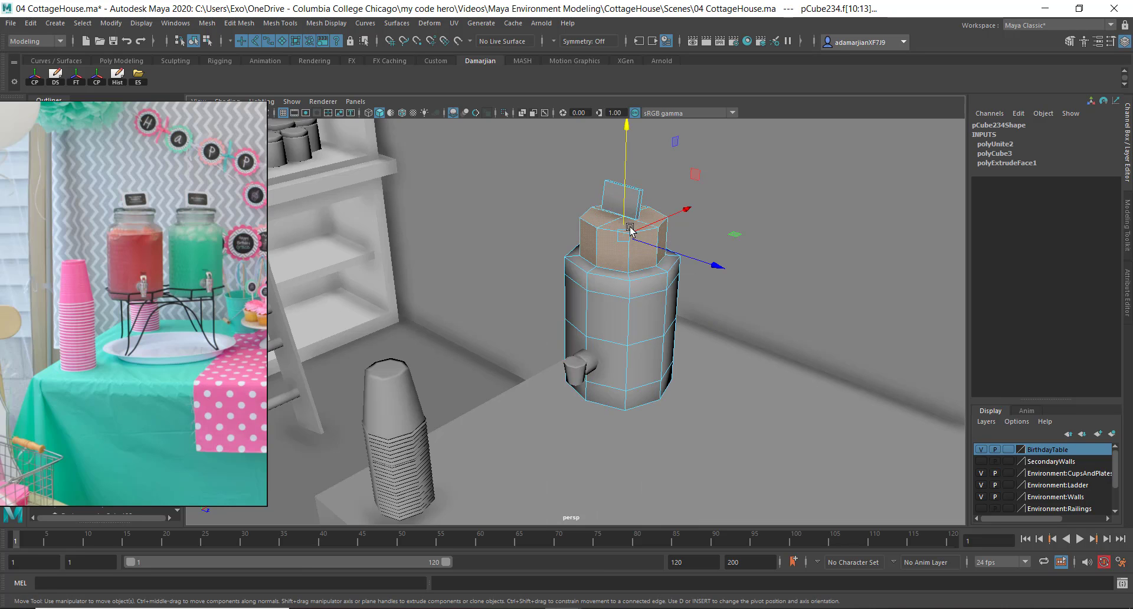
{"action": "left_click", "coordinate": [612, 200]}
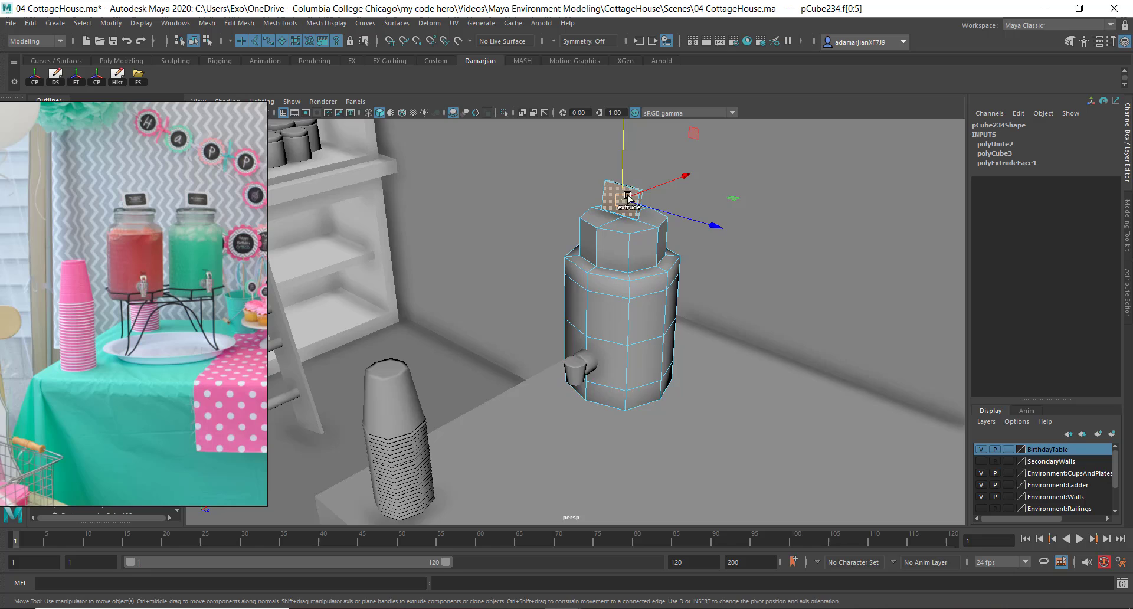
{"action": "left_click_drag", "start_coordinate": [628, 197], "coordinate": [710, 241], "text": "alt"}
{"action": "right_click_drag", "start_coordinate": [711, 241], "coordinate": [703, 456], "text": "shift"}
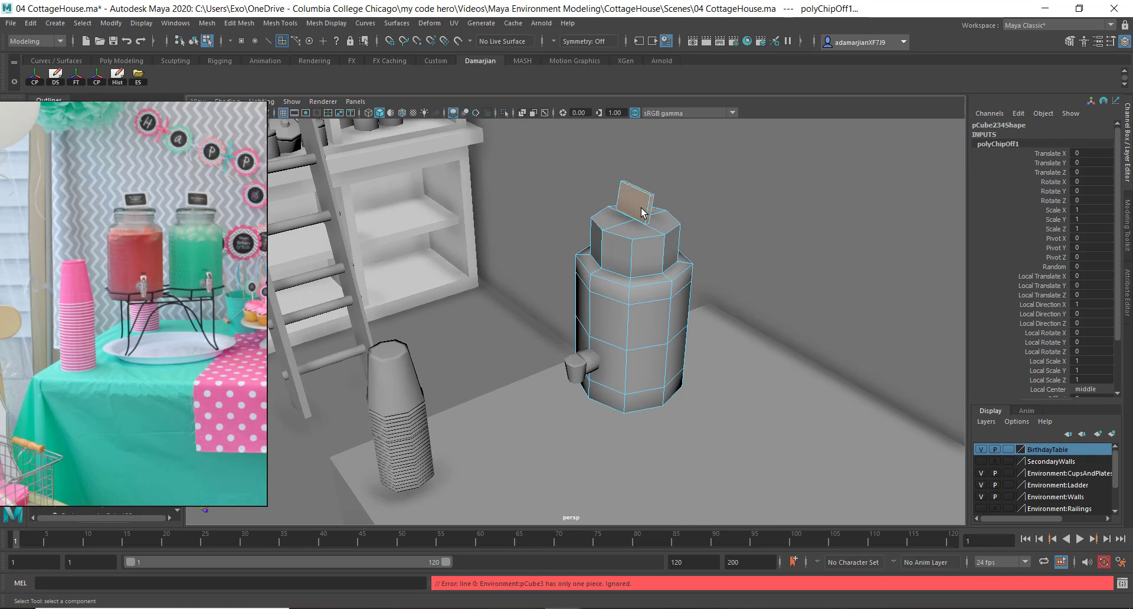
Repeat the duplication of the label block's faces and separate the copy into its own mesh.
{"action": "right_click_drag", "start_coordinate": [642, 212], "coordinate": [624, 422], "text": "shift"}
{"action": "key", "text": "w"}
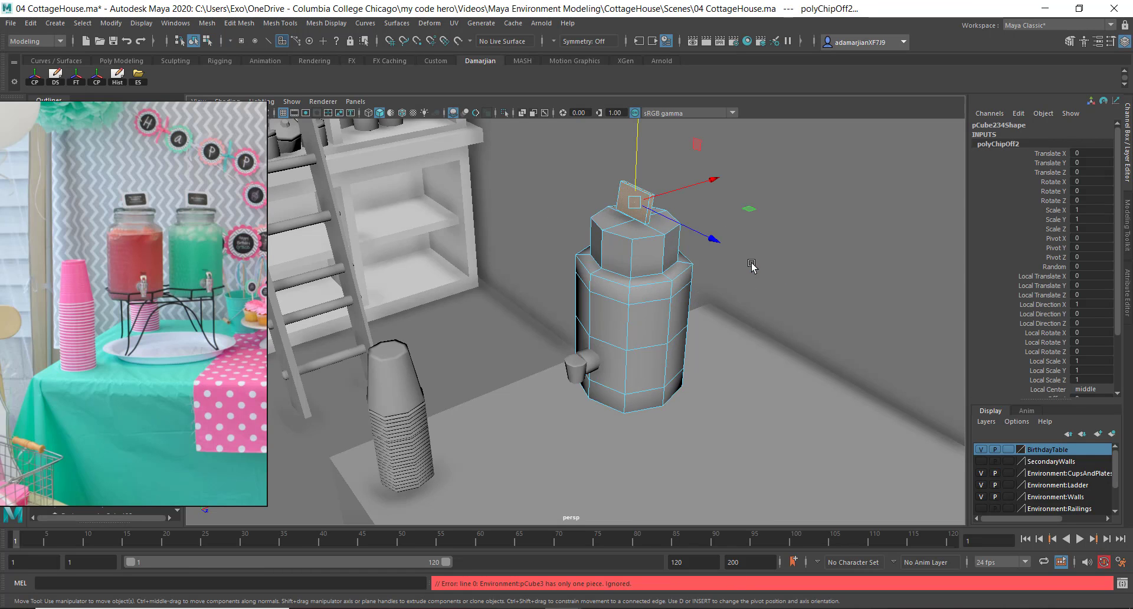
{"action": "key", "text": "F8"}
{"action": "key", "text": "F8"}
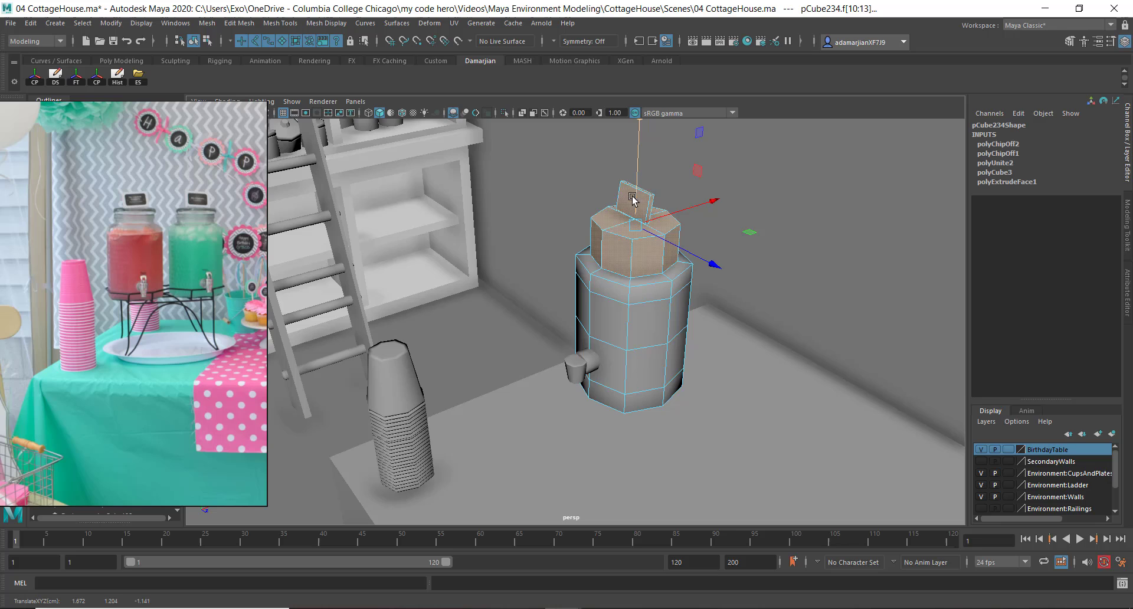
{"action": "right_click_drag", "start_coordinate": [475, 341], "coordinate": [482, 477], "text": "shift"}
{"action": "right_click_drag", "start_coordinate": [482, 555], "coordinate": [480, 555], "text": "shift"}
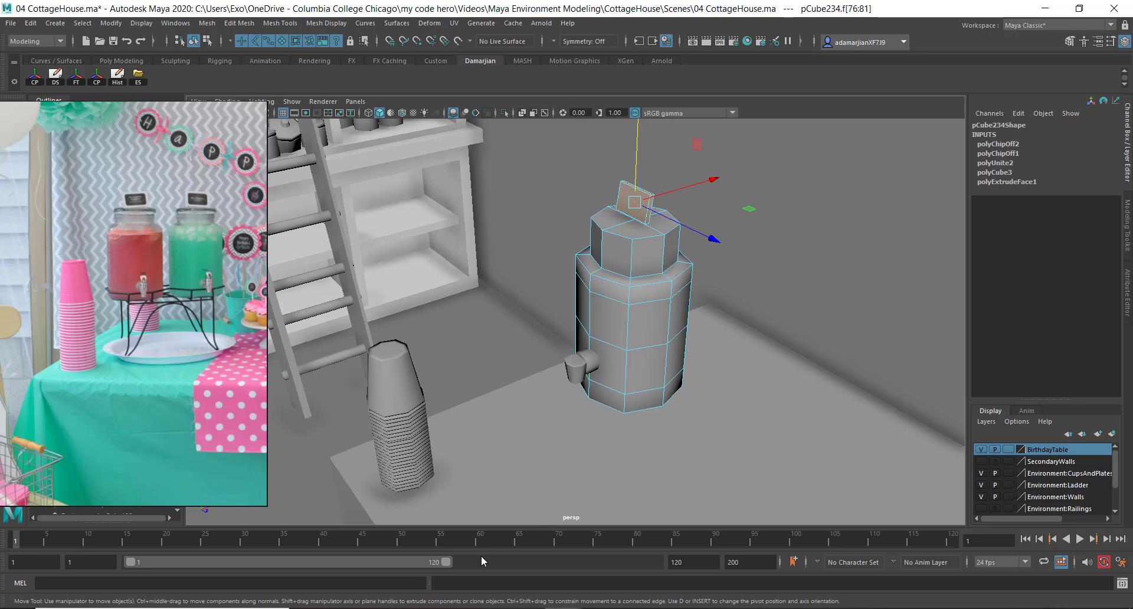
{"action": "right_click_drag", "start_coordinate": [651, 249], "coordinate": [692, 198]}
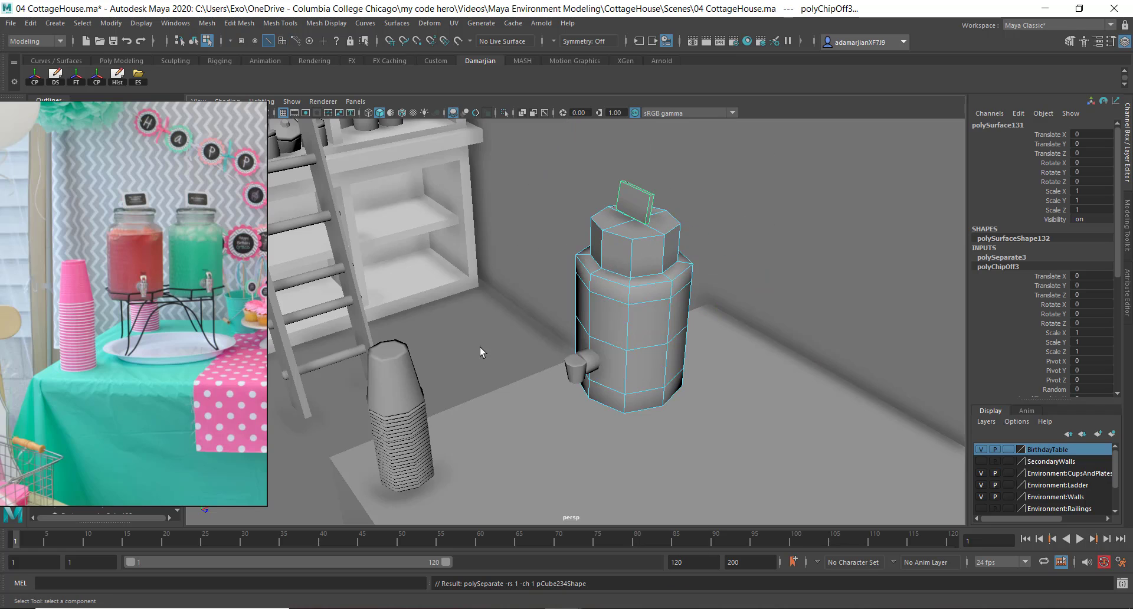
{"action": "key", "text": "w"}
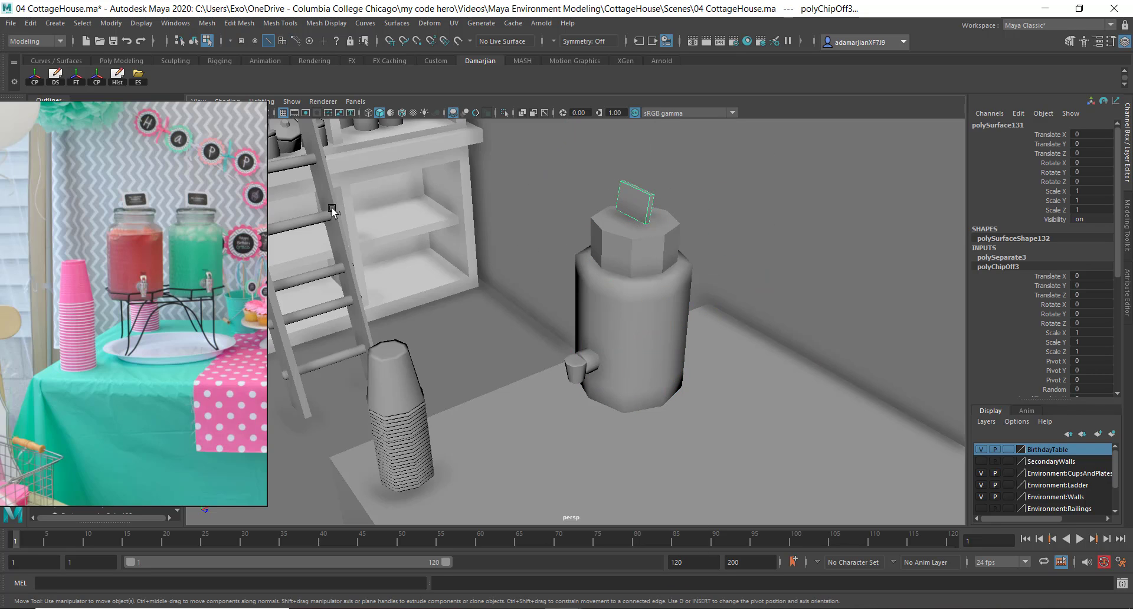
Move the label copy down to the spout at Translate Y -0.184, Z 0.018 and narrow it to Scale Z 0.506.
{"action": "left_click_drag", "start_coordinate": [655, 197], "coordinate": [602, 336]}
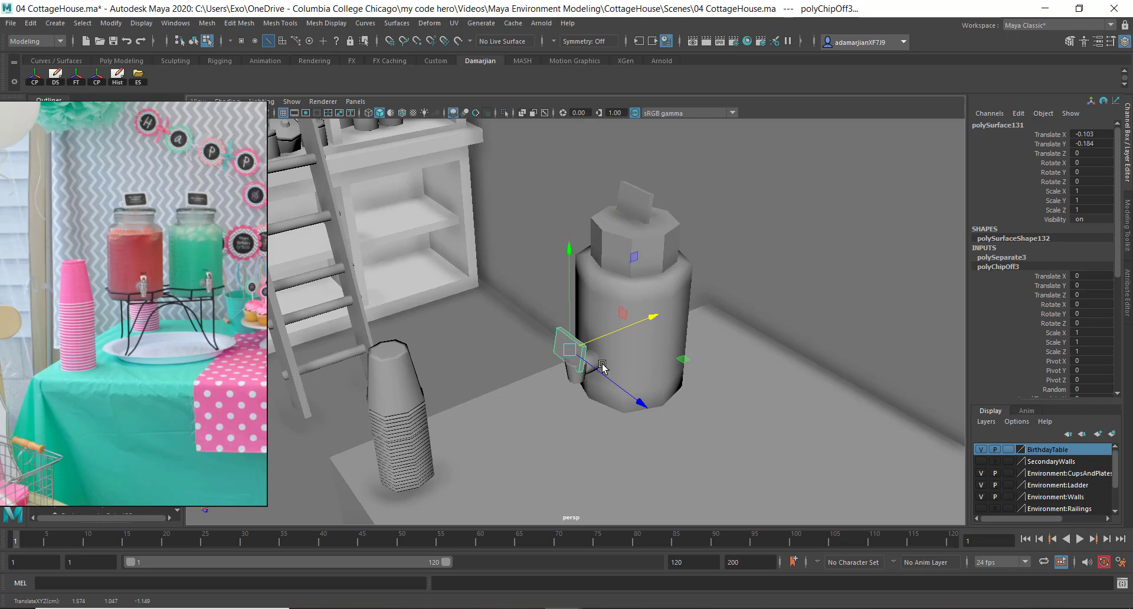
{"action": "key", "text": "f"}
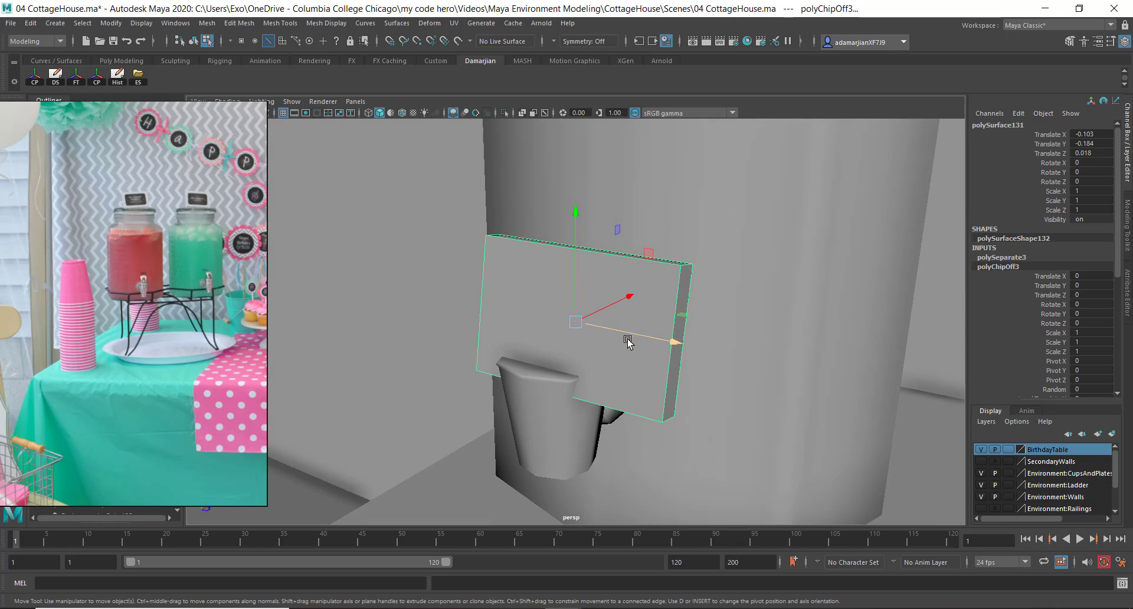
{"action": "key", "text": "r"}
{"action": "left_click_drag", "start_coordinate": [669, 342], "coordinate": [608, 306]}
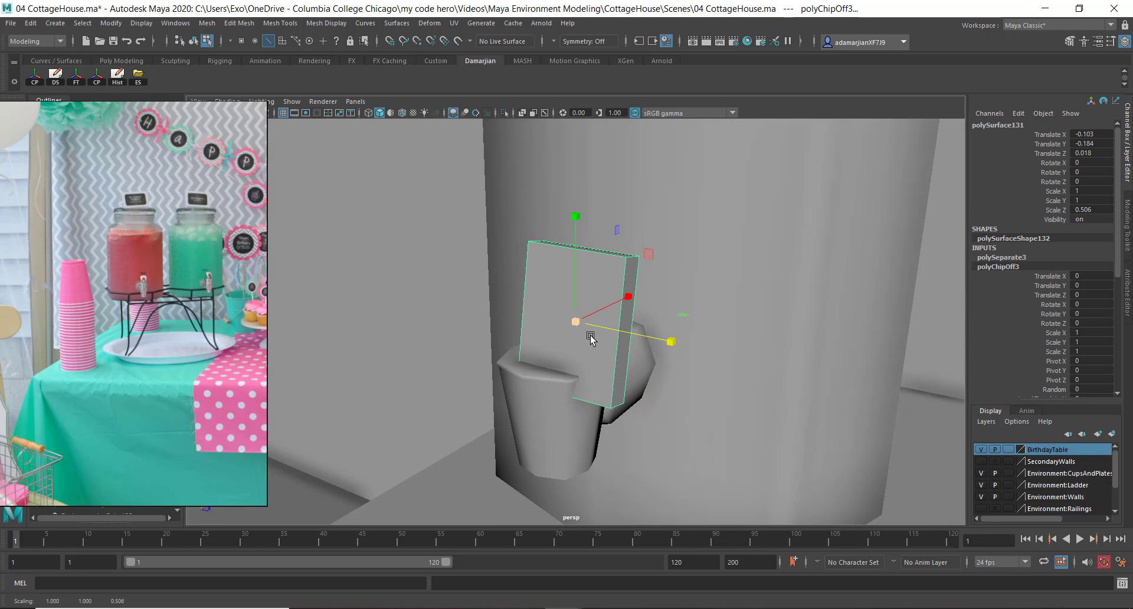
Tilt the spout handle to Rotate Z 15.598 and move it to Translate X -0.106, Y -0.175, Z 0.007.
{"action": "key", "text": "e"}
{"action": "left_click_drag", "start_coordinate": [543, 285], "coordinate": [526, 302]}
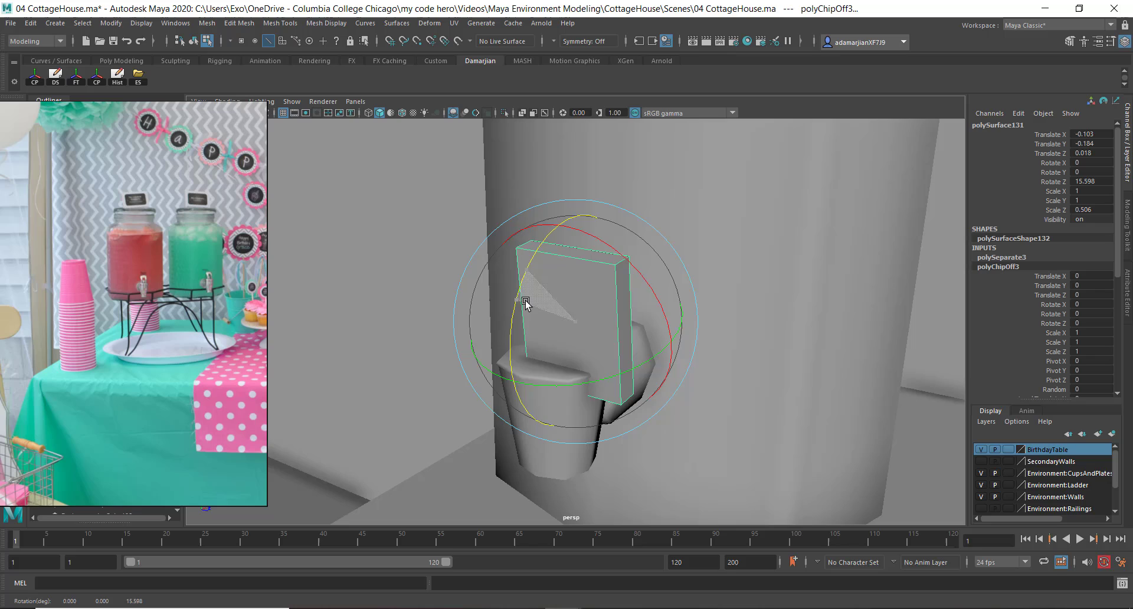
{"action": "key", "text": "w"}
{"action": "left_click_drag", "start_coordinate": [562, 245], "coordinate": [558, 210]}
{"action": "left_click_drag", "start_coordinate": [548, 274], "coordinate": [627, 266], "text": "alt"}
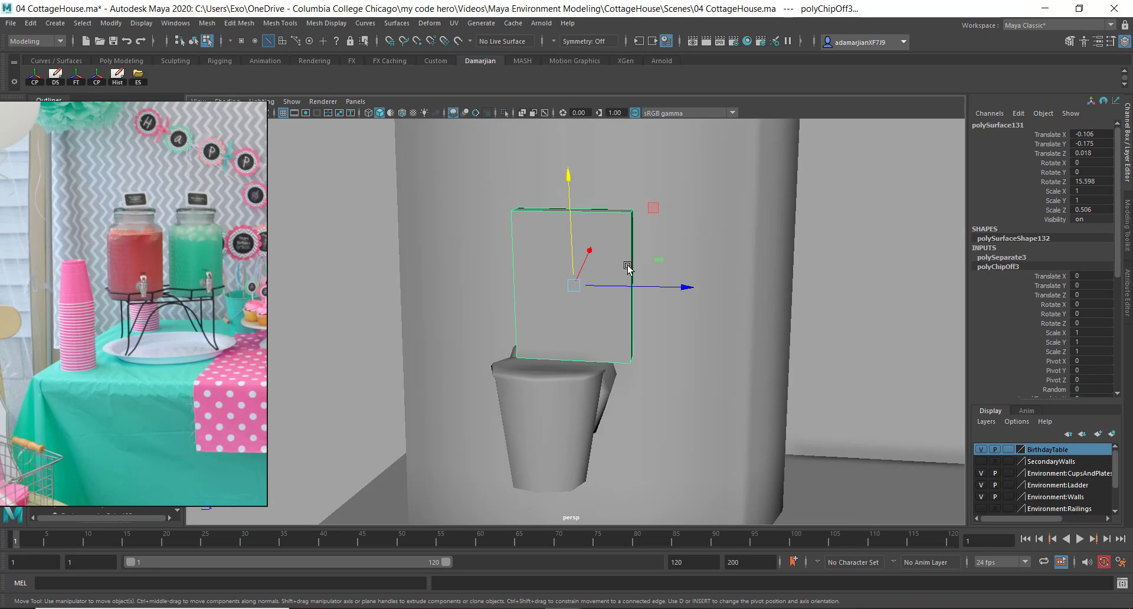
{"action": "left_click_drag", "start_coordinate": [684, 286], "coordinate": [623, 288]}
Shrink the spout handle to Scale X and Y 0.809, Z 0.409 and place it at Translate X -0.104, Y -0.179, Z 0.011.
{"action": "key", "text": "r"}
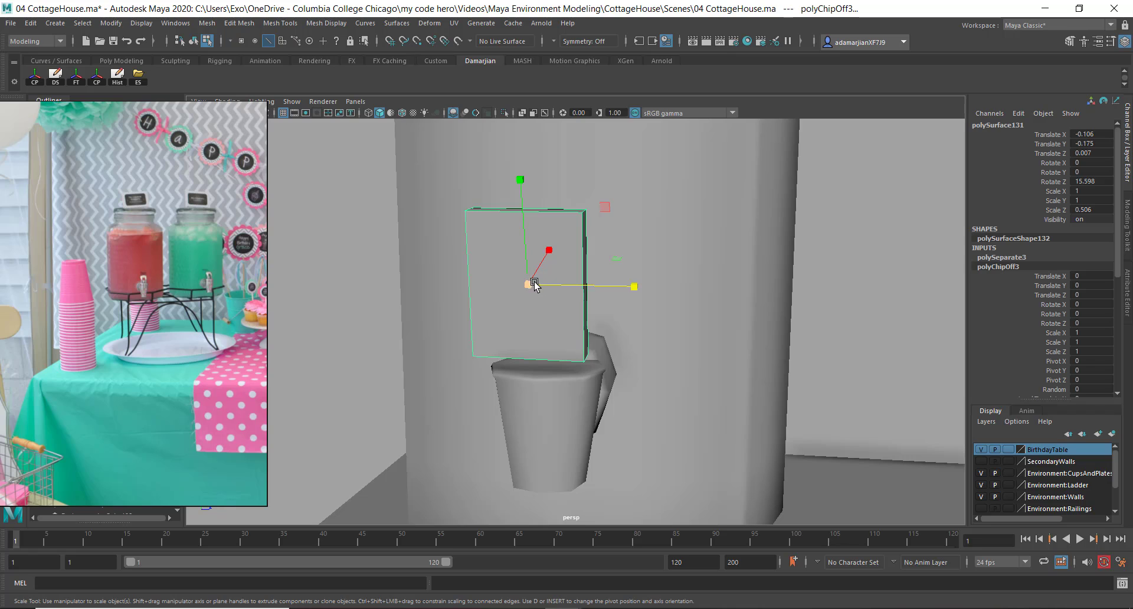
{"action": "left_click_drag", "start_coordinate": [533, 282], "coordinate": [180, 305]}
{"action": "key", "text": "w"}
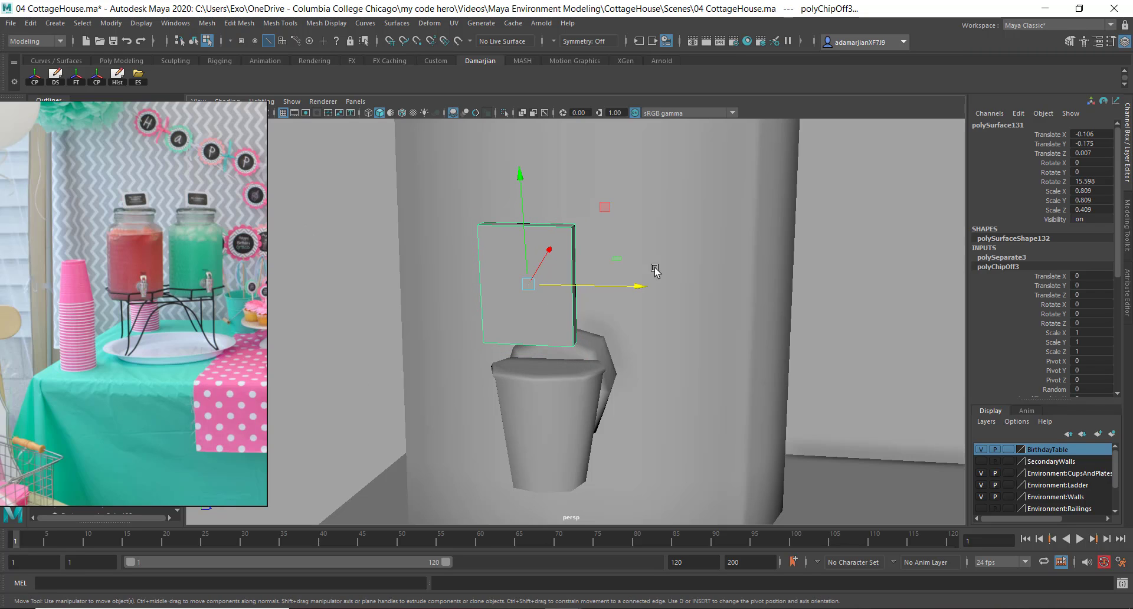
{"action": "mouse_move", "coordinate": [649, 287]}
{"action": "left_mouse_down"}
{"action": "mouse_move", "coordinate": [639, 285]}
{"action": "mouse_move", "coordinate": [655, 287]}
{"action": "left_mouse_up"}
{"action": "left_click_drag", "start_coordinate": [534, 200], "coordinate": [540, 221]}
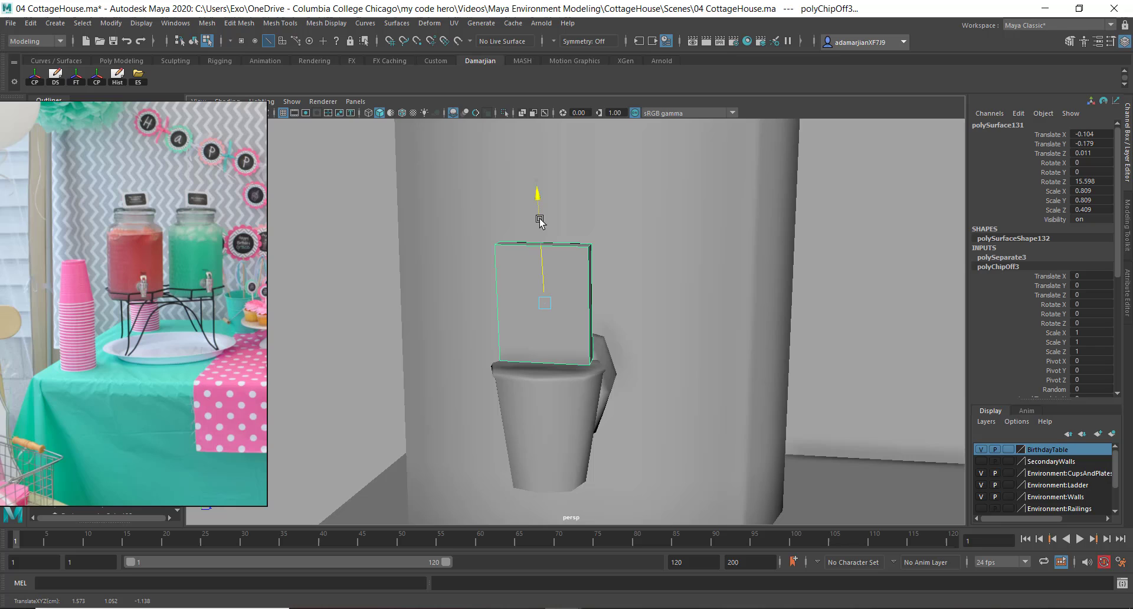
Taper the spout handle by scaling its bottom vertices closer together across its width.
{"action": "right_click_drag", "start_coordinate": [688, 230], "coordinate": [634, 219]}
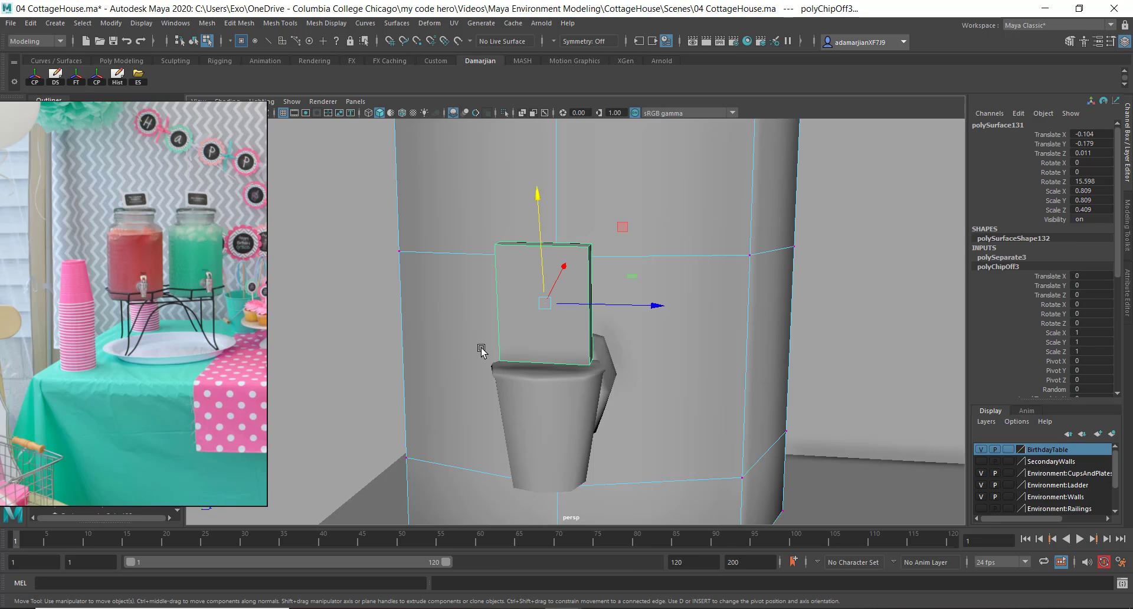
{"action": "right_click_drag", "start_coordinate": [521, 301], "coordinate": [467, 302]}
{"action": "left_click_drag", "start_coordinate": [425, 321], "coordinate": [764, 433]}
{"action": "key", "text": "r"}
{"action": "left_click_drag", "start_coordinate": [651, 361], "coordinate": [624, 358]}
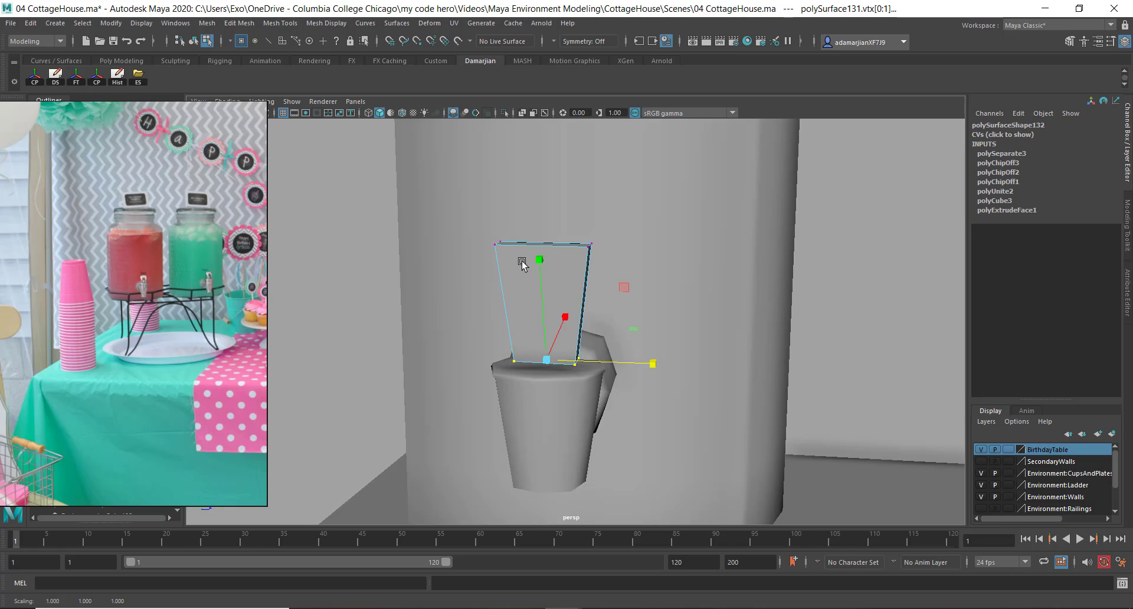
Lower the spout handle into the cup at Translate Y -0.183 and reduce its tilt to Rotate Z 9.738.
{"action": "right_click_drag", "start_coordinate": [522, 262], "coordinate": [618, 207]}
{"action": "key", "text": "w"}
{"action": "left_click_drag", "start_coordinate": [540, 225], "coordinate": [540, 238]}
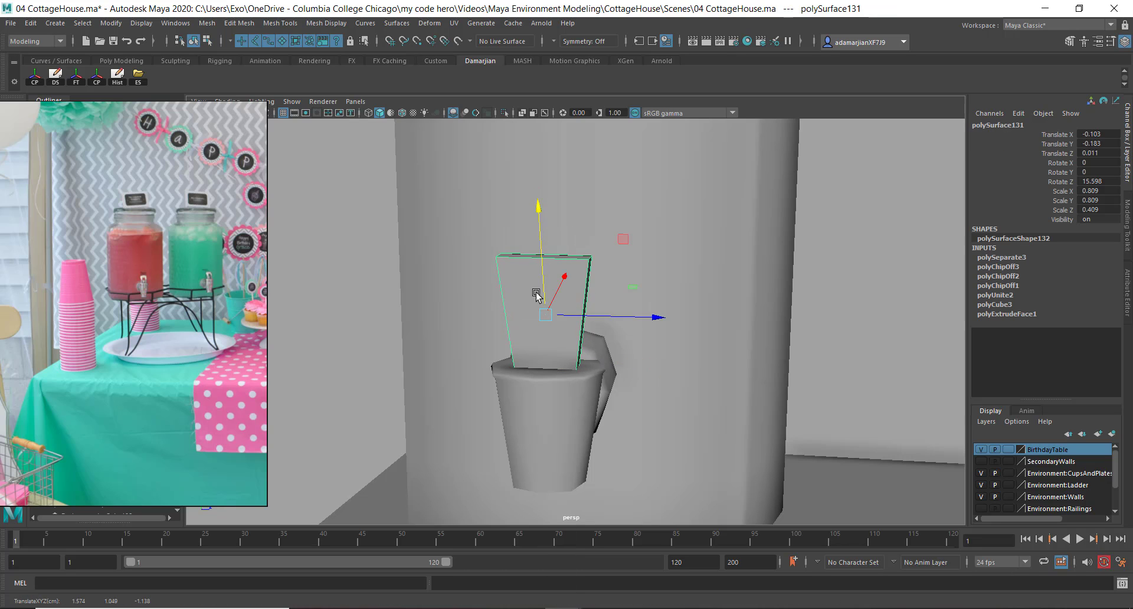
{"action": "key", "text": "e"}
{"action": "left_click_drag", "start_coordinate": [529, 278], "coordinate": [526, 253]}
{"action": "left_click_drag", "start_coordinate": [554, 413], "coordinate": [581, 448], "text": "alt"}
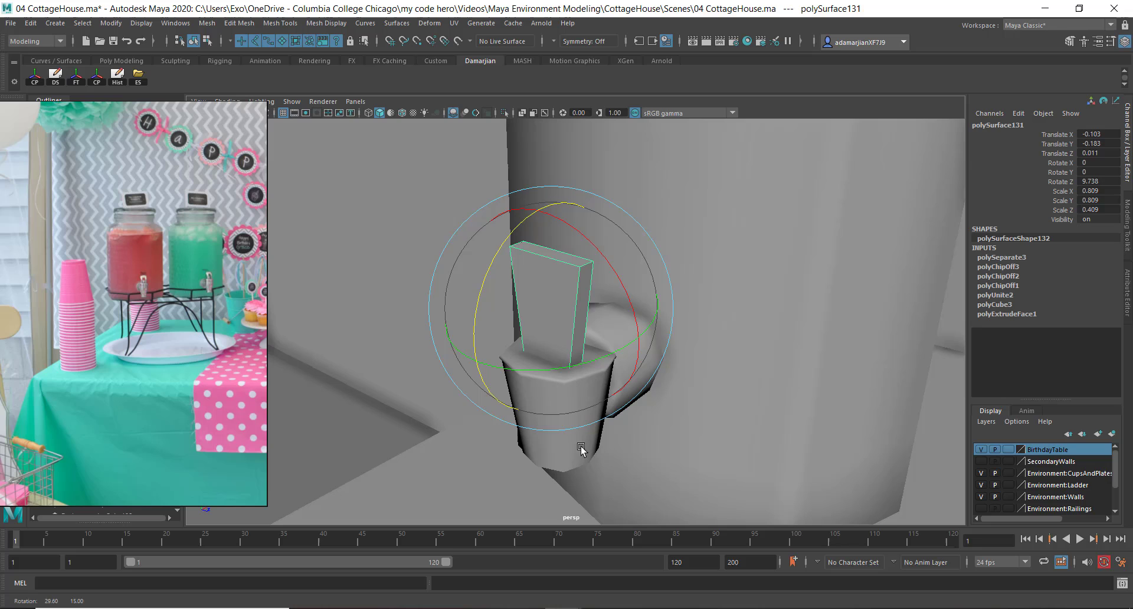
Combine the dispenser, the sideways cup, the handle and the upright cup into one mesh.
{"action": "key", "text": "q"}
{"action": "left_click", "coordinate": [688, 351]}
{"action": "left_click", "coordinate": [645, 345], "text": "shift"}
{"action": "left_click", "coordinate": [547, 286], "text": "shift"}
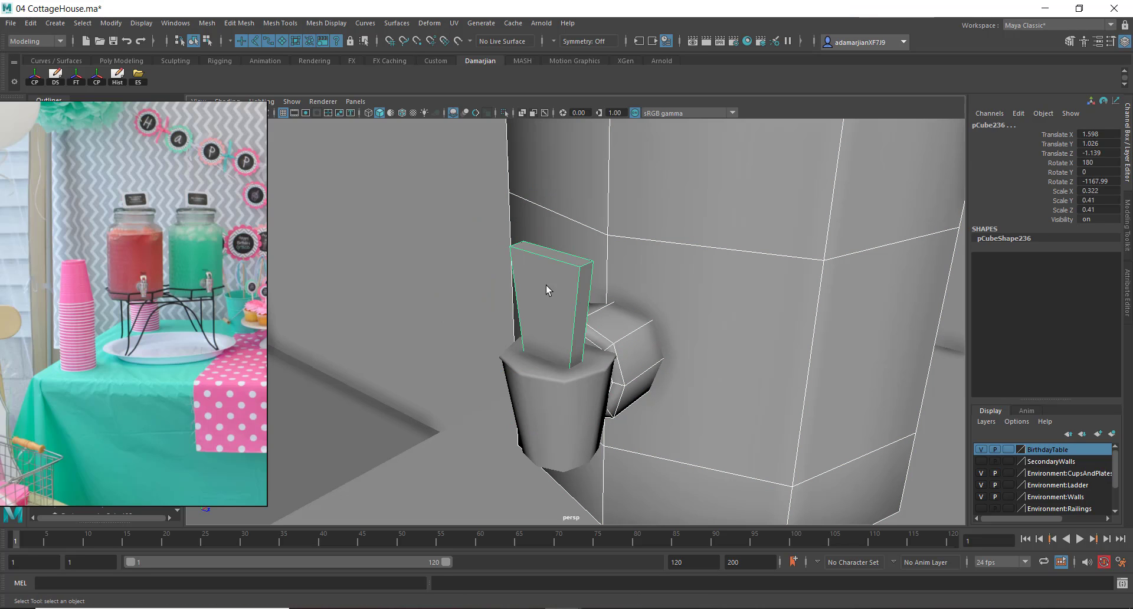
{"action": "left_click", "coordinate": [554, 384], "text": "shift"}
{"action": "right_click_drag", "start_coordinate": [603, 312], "coordinate": [603, 558], "text": "shift"}
Duplicate the combined dispenser beside the original and rotate both to Rotate X -0.377, Y 8.46, Z 0.284.
{"action": "right_click_drag", "start_coordinate": [785, 313], "coordinate": [442, 330], "text": "alt"}
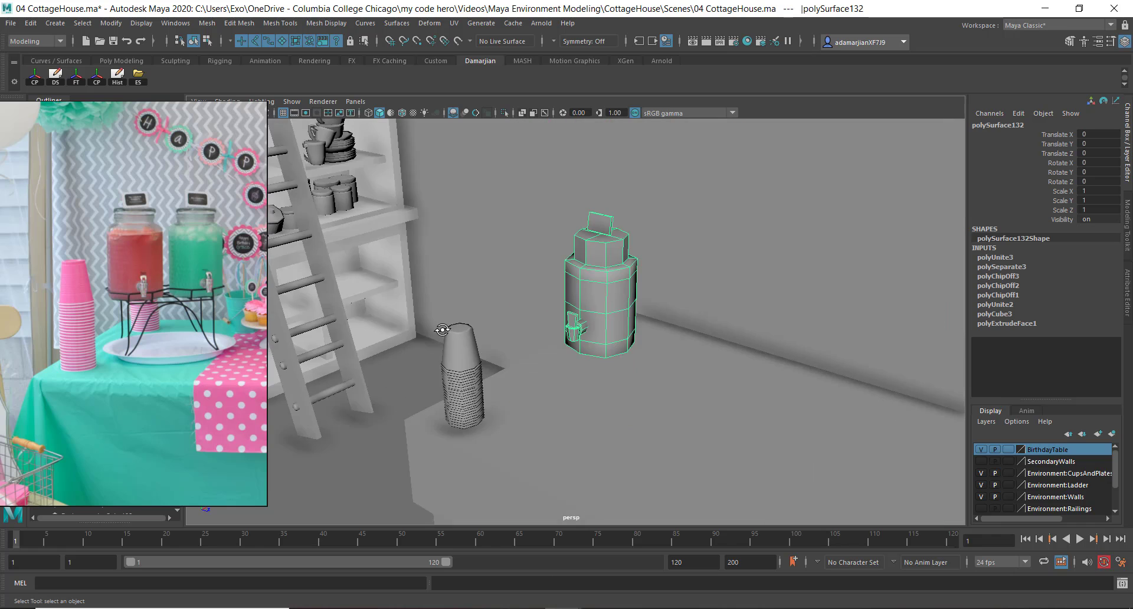
{"action": "left_click_drag", "start_coordinate": [442, 330], "coordinate": [557, 330], "text": "alt"}
{"action": "key", "text": "w"}
{"action": "left_click_drag", "start_coordinate": [599, 389], "coordinate": [640, 348], "text": "alt"}
{"action": "mouse_move", "coordinate": [681, 298]}
{"action": "left_mouse_down", "text": "shift"}
{"action": "mouse_move", "coordinate": [779, 317]}
{"action": "mouse_move", "coordinate": [610, 316]}
{"action": "mouse_move", "coordinate": [670, 397]}
{"action": "left_mouse_up", "text": "shift"}
{"action": "left_click", "coordinate": [608, 316], "text": "shift"}
{"action": "key", "text": "e"}
{"action": "key", "text": "w"}
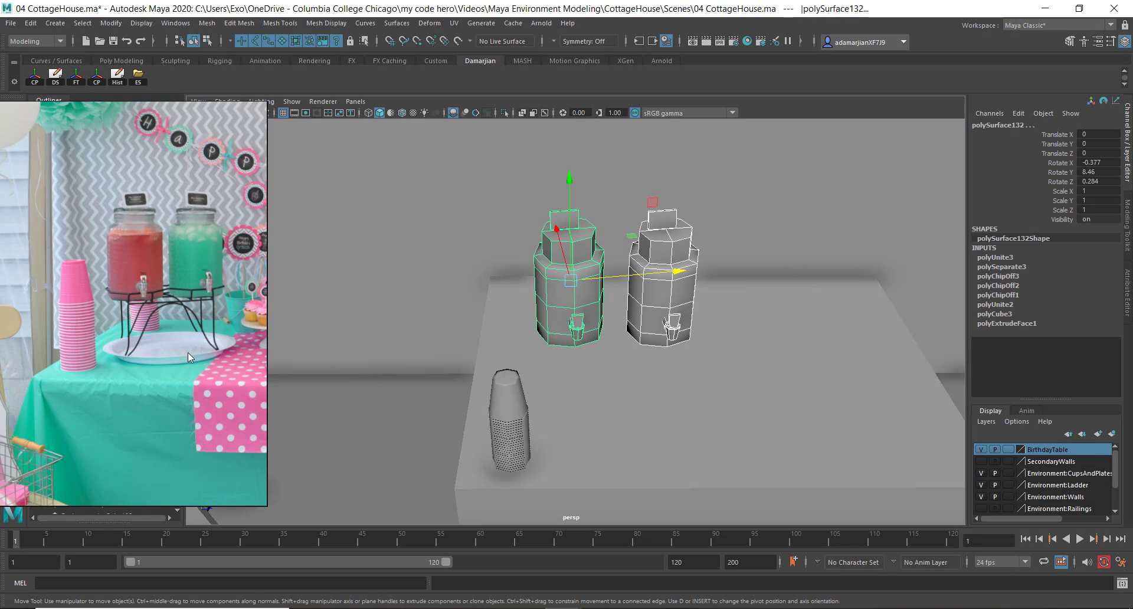
Duplicate the canister on the counter beside the stove and move the copy to the party table at Translate X 1.495, Z -1.307.
{"action": "right_click_drag", "start_coordinate": [188, 352], "coordinate": [133, 306]}
{"action": "left_click_drag", "start_coordinate": [620, 331], "coordinate": [522, 418], "text": "alt"}
{"action": "left_click", "coordinate": [599, 402]}
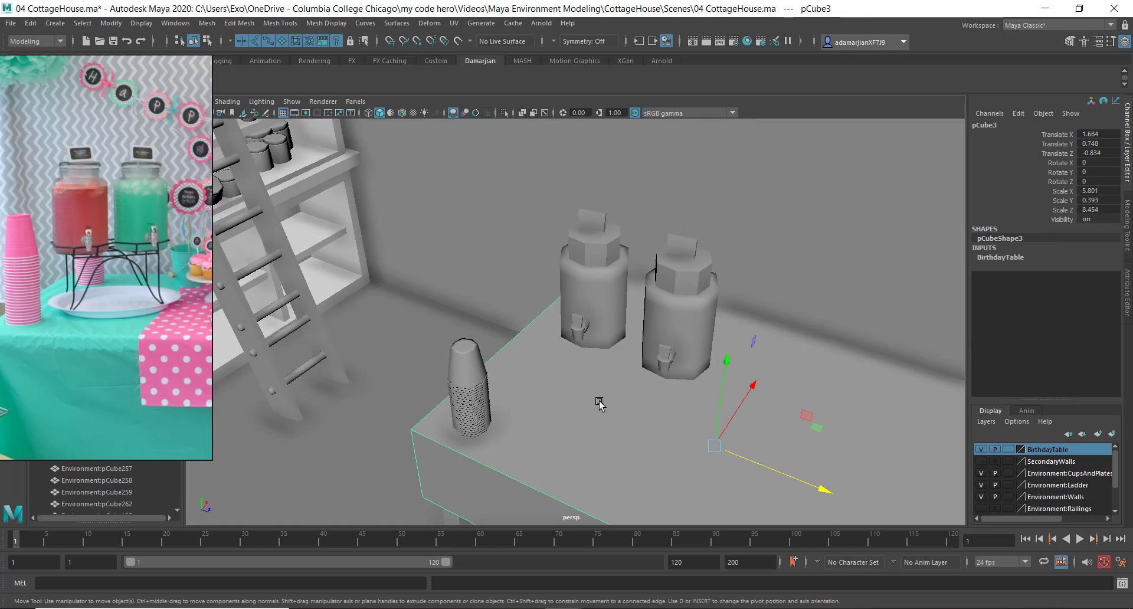
{"action": "scroll", "coordinate": [354, 219], "scroll_direction": "down", "scroll_amount": 2}
{"action": "middle_click_drag", "start_coordinate": [363, 230], "coordinate": [472, 202], "text": "alt"}
{"action": "scroll", "coordinate": [316, 233], "scroll_direction": "down", "scroll_amount": 3}
{"action": "middle_click_drag", "start_coordinate": [310, 266], "coordinate": [371, 251], "text": "alt"}
{"action": "left_click", "coordinate": [360, 270]}
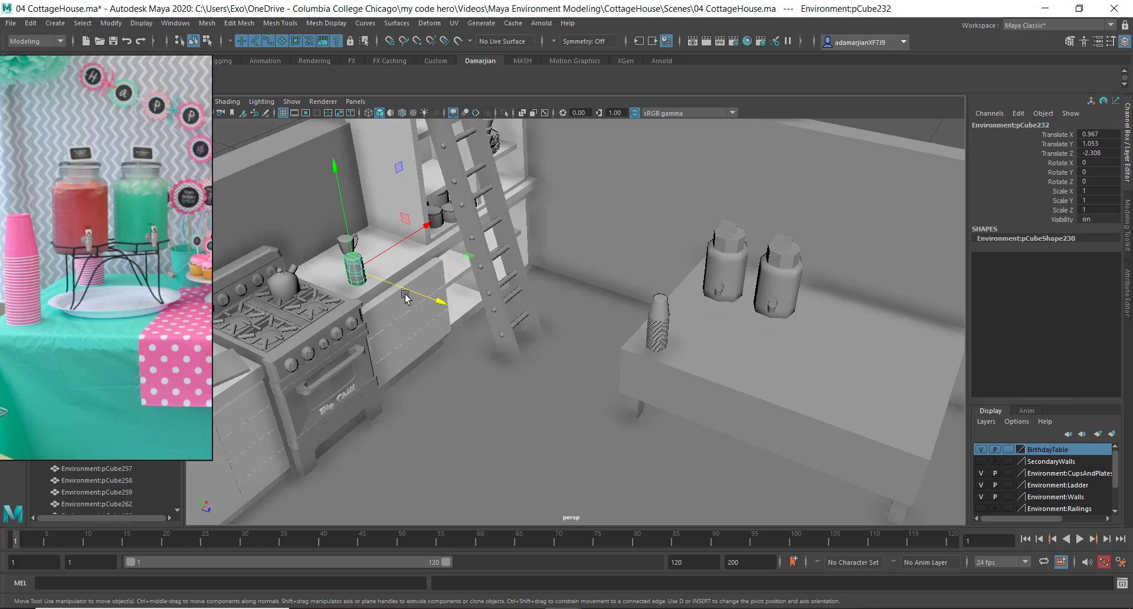
{"action": "left_click_drag", "start_coordinate": [405, 297], "coordinate": [420, 293], "text": "shift"}
{"action": "left_click_drag", "start_coordinate": [633, 378], "coordinate": [637, 381], "text": "shift"}
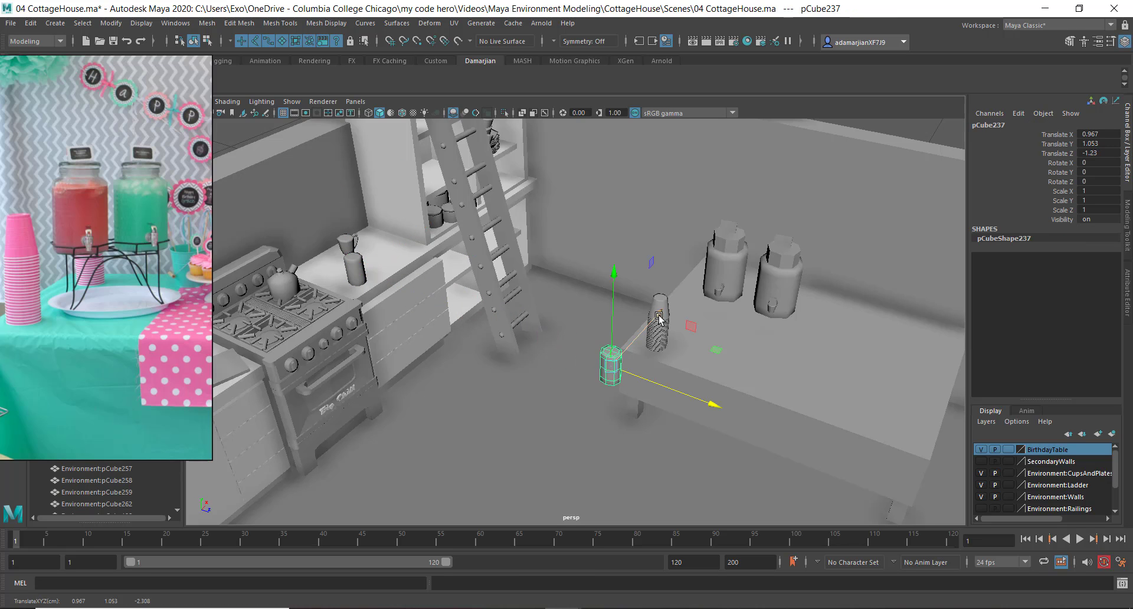
{"action": "left_click_drag", "start_coordinate": [733, 301], "coordinate": [726, 299]}
Duplicate the canister on the party table along Z to Translate Z -0.975, in front of the dispensers.
{"action": "left_click_drag", "start_coordinate": [661, 354], "coordinate": [678, 308], "text": "alt"}
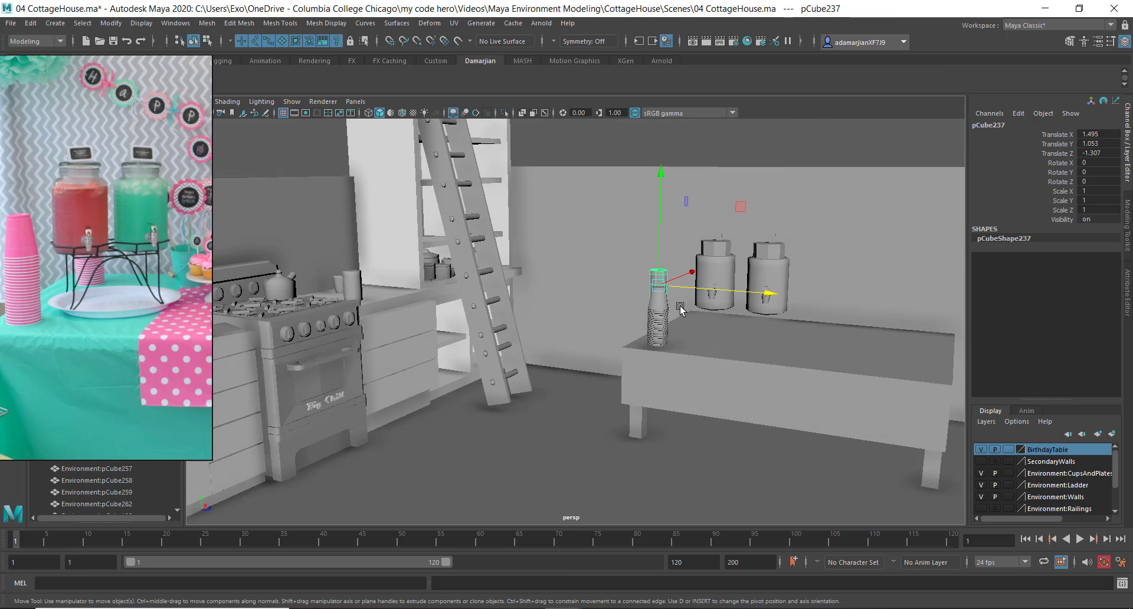
{"action": "right_click_drag", "start_coordinate": [678, 308], "coordinate": [850, 354], "text": "alt"}
{"action": "mouse_move", "coordinate": [826, 296]}
{"action": "middle_mouse_down", "text": "alt"}
{"action": "mouse_move", "coordinate": [650, 246]}
{"action": "mouse_move", "coordinate": [617, 275]}
{"action": "middle_mouse_up", "text": "alt"}
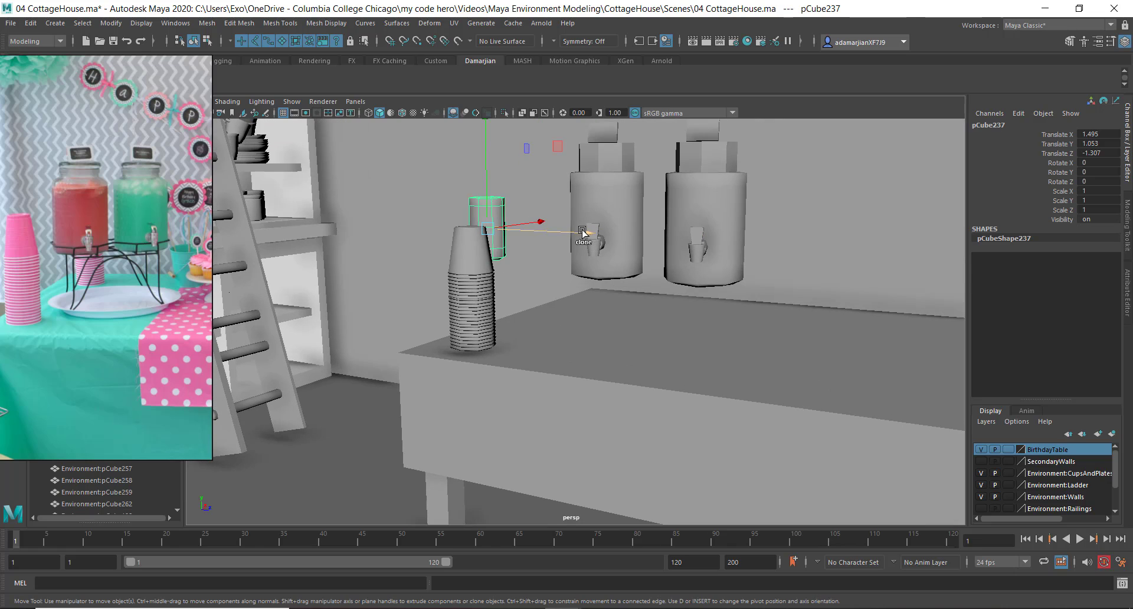
{"action": "left_click_drag", "start_coordinate": [587, 232], "coordinate": [755, 238], "text": "shift"}
{"action": "key", "text": "r"}
{"action": "scroll", "coordinate": [661, 255], "scroll_direction": "up", "scroll_amount": 6}
{"action": "scroll", "coordinate": [625, 246], "scroll_direction": "down", "scroll_amount": 3}
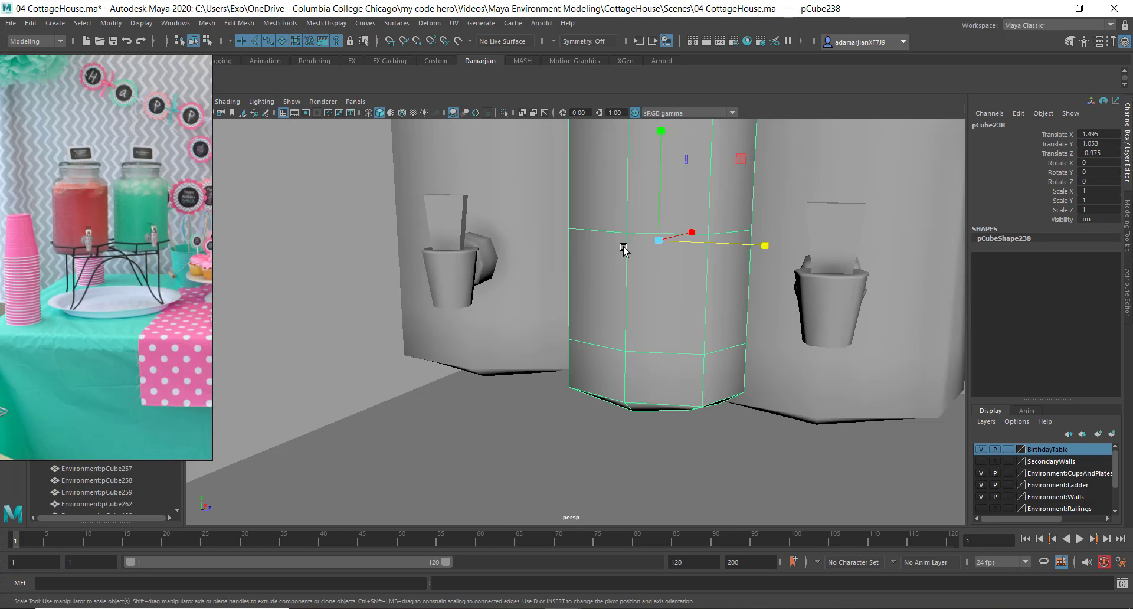
{"action": "right_click_drag", "start_coordinate": [624, 237], "coordinate": [629, 194]}
{"action": "left_click", "coordinate": [669, 347]}
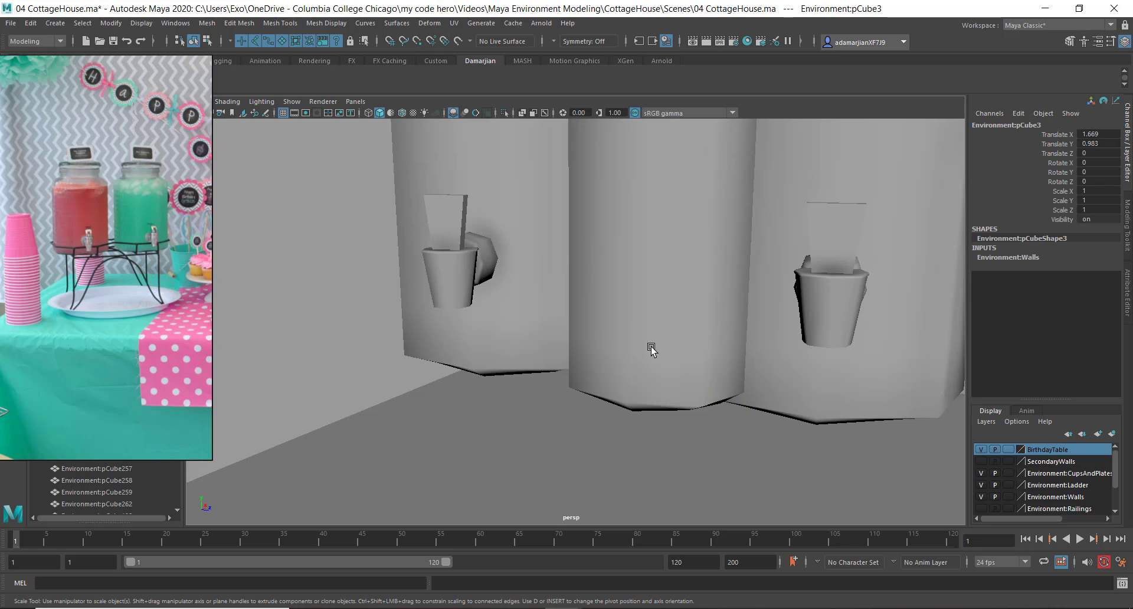
{"action": "left_click", "coordinate": [652, 347]}
{"action": "right_click_drag", "start_coordinate": [652, 298], "coordinate": [644, 188]}
{"action": "left_click", "coordinate": [643, 233]}
{"action": "left_click", "coordinate": [643, 233]}
{"action": "left_click", "coordinate": [641, 233]}
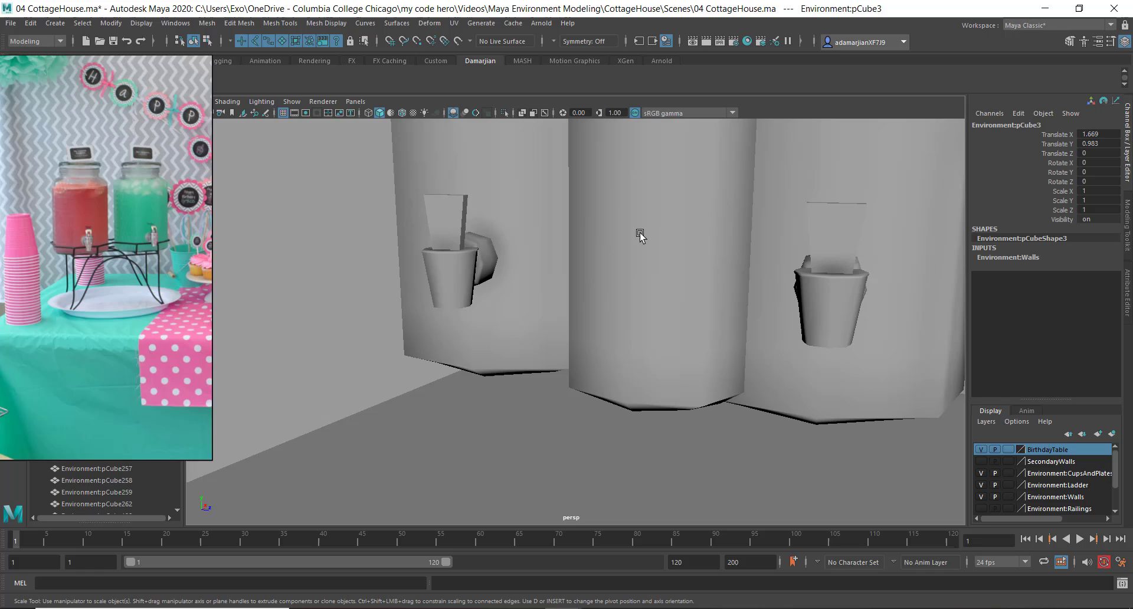
{"action": "left_click", "coordinate": [641, 236]}
Delete the horizontal edge loops around the side of the duplicated canister.
{"action": "right_click_drag", "start_coordinate": [639, 238], "coordinate": [638, 227]}
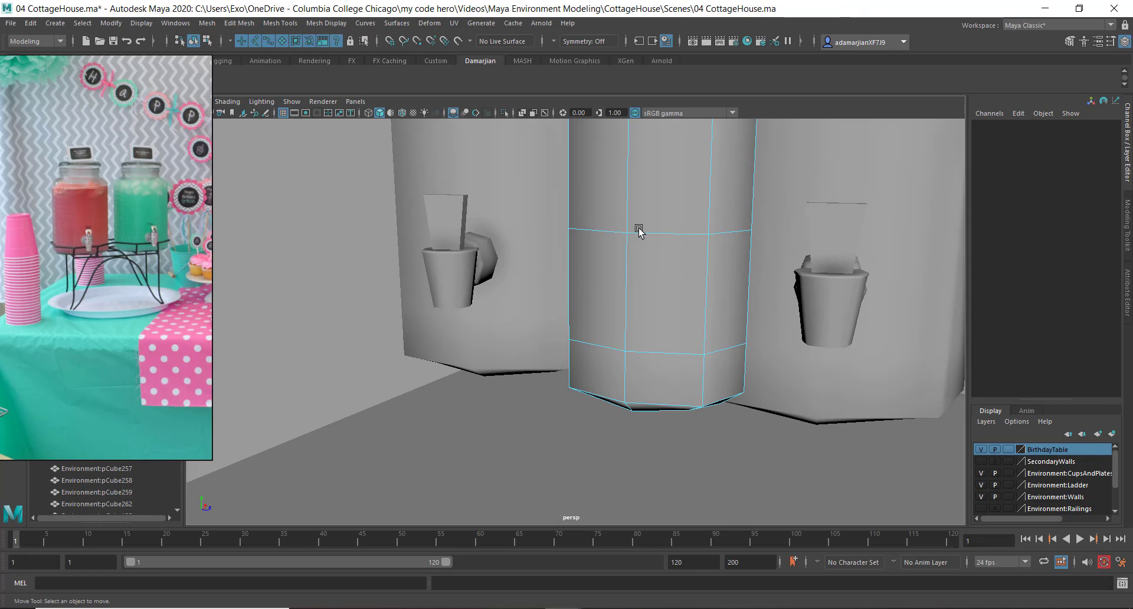
{"action": "left_click", "coordinate": [648, 236]}
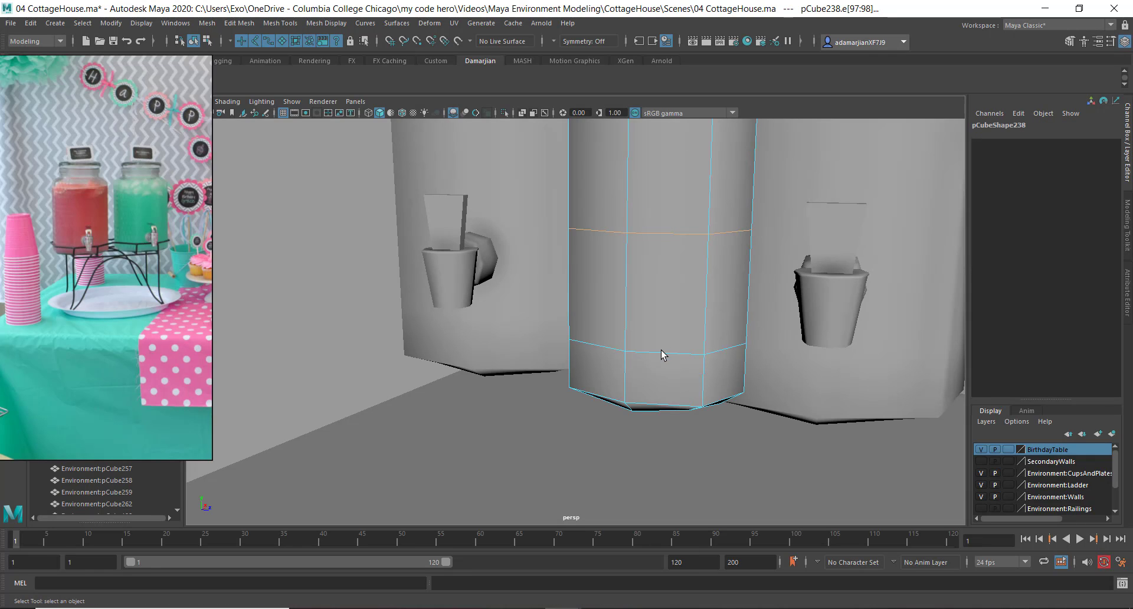
{"action": "scroll", "coordinate": [658, 332], "scroll_direction": "down", "scroll_amount": 7}
{"action": "middle_click_drag", "start_coordinate": [645, 327], "coordinate": [598, 370], "text": "alt"}
{"action": "scroll", "coordinate": [598, 370], "scroll_direction": "up", "scroll_amount": 7}
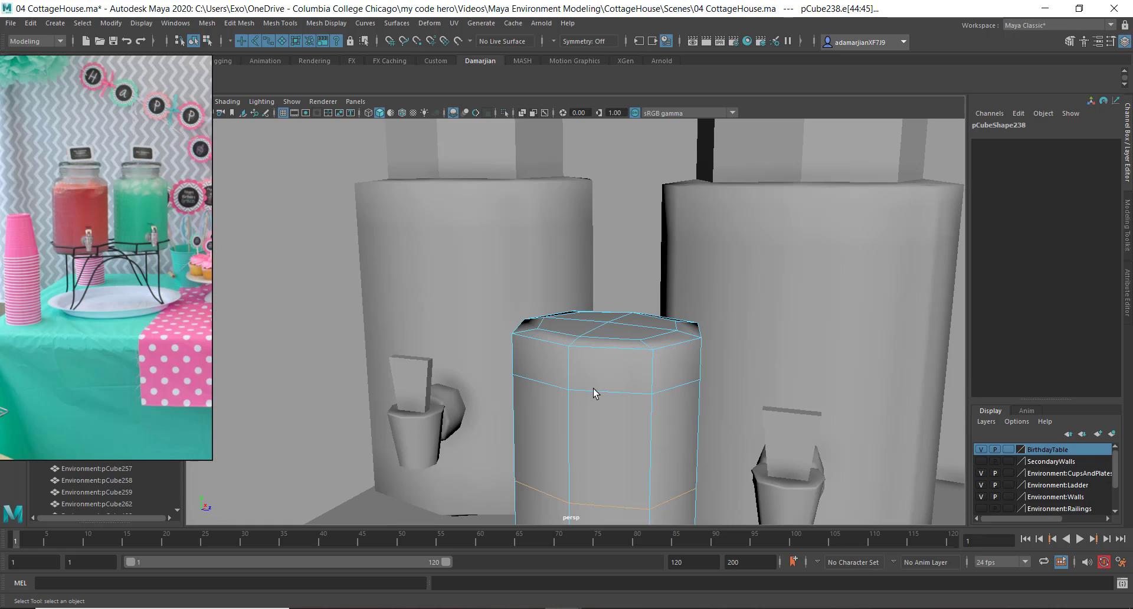
{"action": "key", "text": "Delete"}
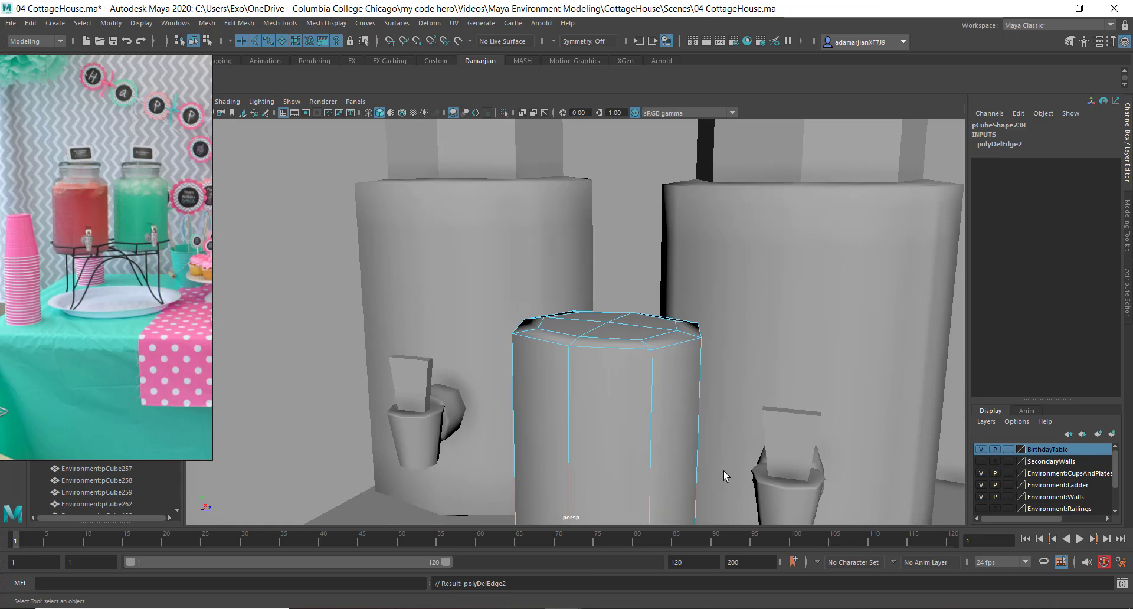
Flatten and widen the canister copy into a thin plate at Scale X 3.427, Y 0.114, Z 3.427.
{"action": "right_click_drag", "start_coordinate": [615, 300], "coordinate": [683, 288]}
{"action": "scroll", "coordinate": [696, 296], "scroll_direction": "down", "scroll_amount": 5}
{"action": "middle_click_drag", "start_coordinate": [695, 296], "coordinate": [810, 152], "text": "alt"}
{"action": "key", "text": "r"}
{"action": "middle_click_drag", "start_coordinate": [288, 351], "coordinate": [274, 379], "text": "alt"}
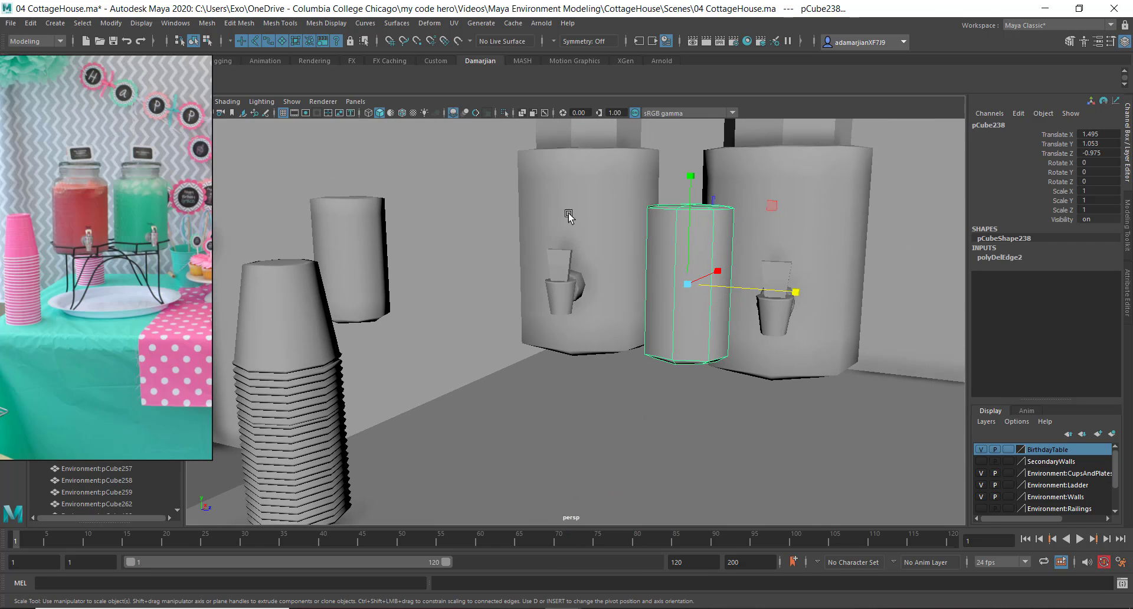
{"action": "left_click_drag", "start_coordinate": [689, 172], "coordinate": [687, 239]}
Place the plate on the tabletop below the dispensers at Translate X 1.642, Y 0.879, Z -1.036.
{"action": "key", "text": "w"}
{"action": "left_click_drag", "start_coordinate": [689, 181], "coordinate": [645, 461]}
{"action": "left_click_drag", "start_coordinate": [600, 401], "coordinate": [592, 432], "text": "alt"}
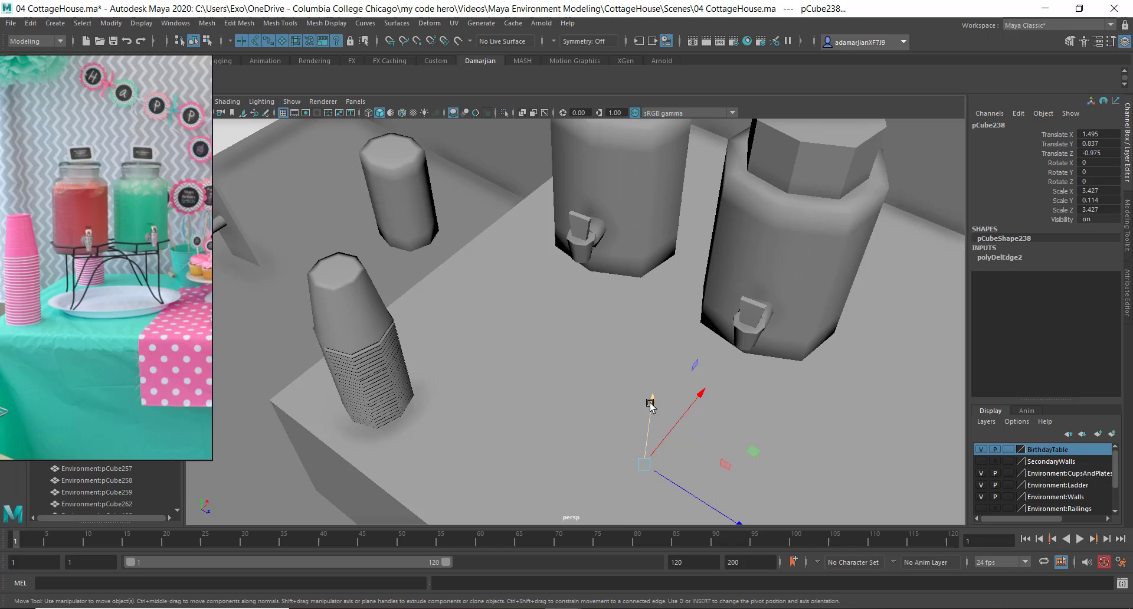
{"action": "left_click_drag", "start_coordinate": [650, 403], "coordinate": [783, 320]}
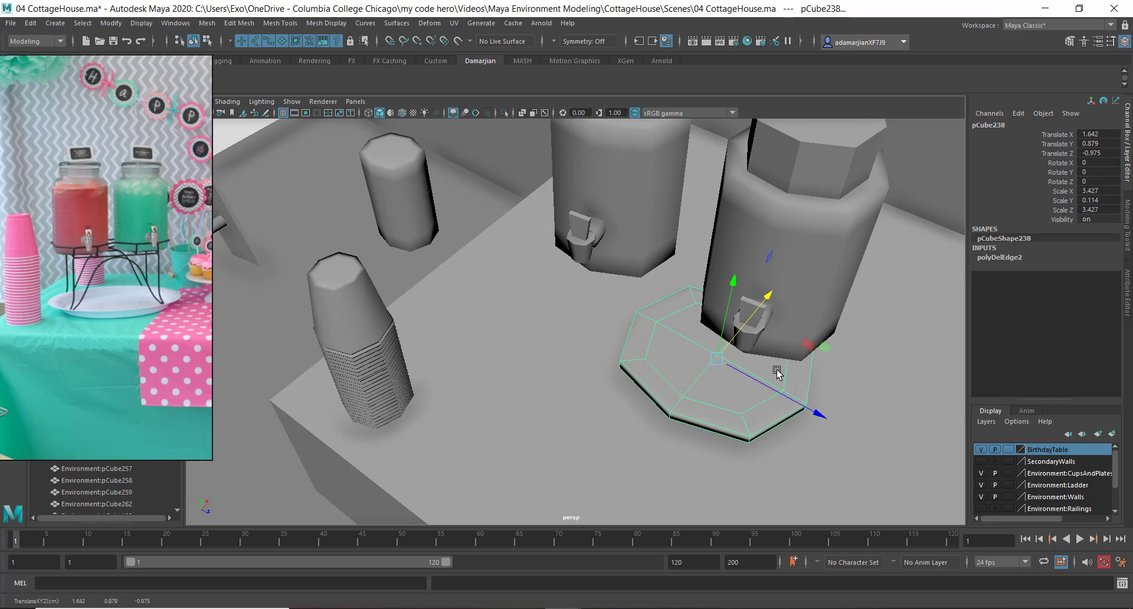
{"action": "left_click_drag", "start_coordinate": [810, 411], "coordinate": [784, 326]}
Enlarge the plate to Scale X and Z 6.354 and thin it to Scale Y 0.104.
{"action": "left_click_drag", "start_coordinate": [658, 425], "coordinate": [690, 397], "text": "alt"}
{"action": "right_click_drag", "start_coordinate": [690, 397], "coordinate": [564, 384], "text": "alt"}
{"action": "left_click_drag", "start_coordinate": [564, 384], "coordinate": [622, 303], "text": "alt"}
{"action": "left_click_drag", "start_coordinate": [592, 388], "coordinate": [593, 407], "text": "alt"}
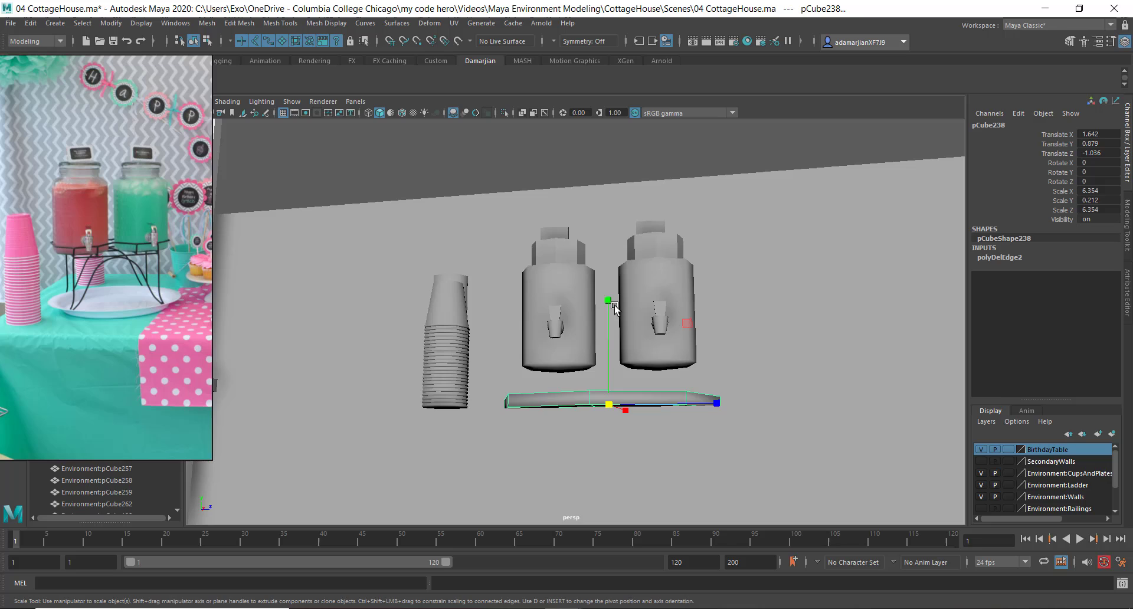
{"action": "left_click_drag", "start_coordinate": [614, 307], "coordinate": [614, 306]}
{"action": "left_click_drag", "start_coordinate": [576, 386], "coordinate": [625, 341], "text": "alt"}
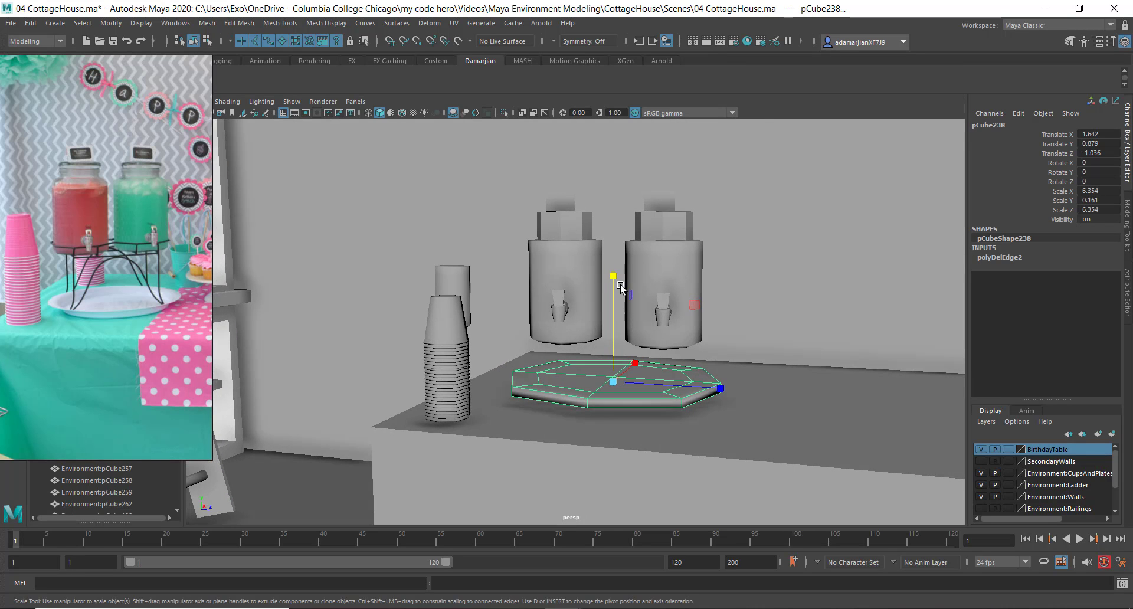
{"action": "key", "text": "e"}
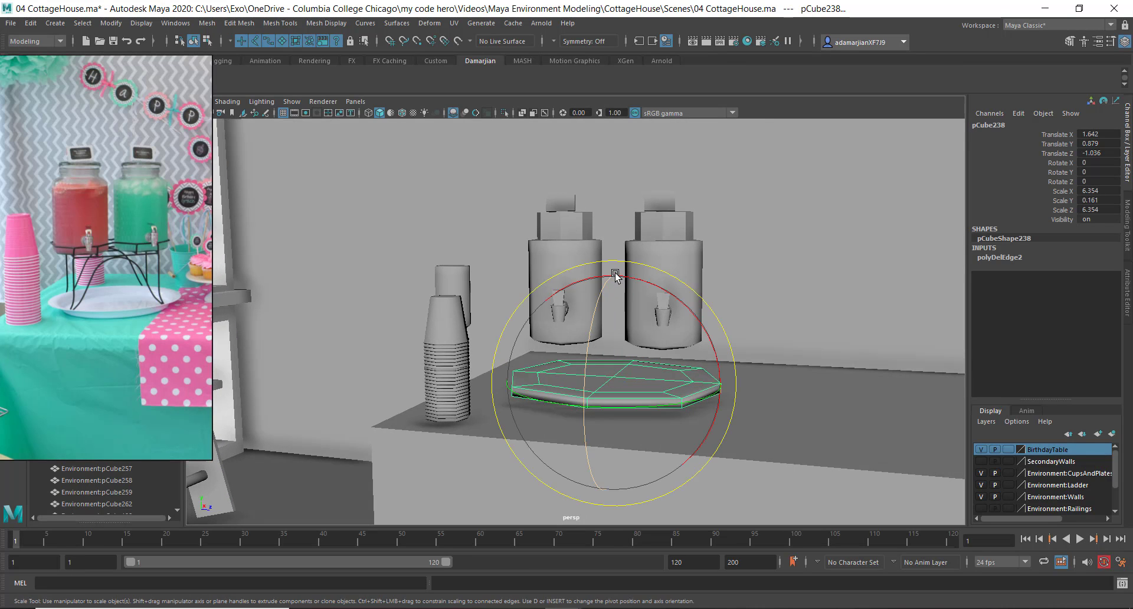
{"action": "left_click_drag", "start_coordinate": [614, 273], "coordinate": [583, 403]}
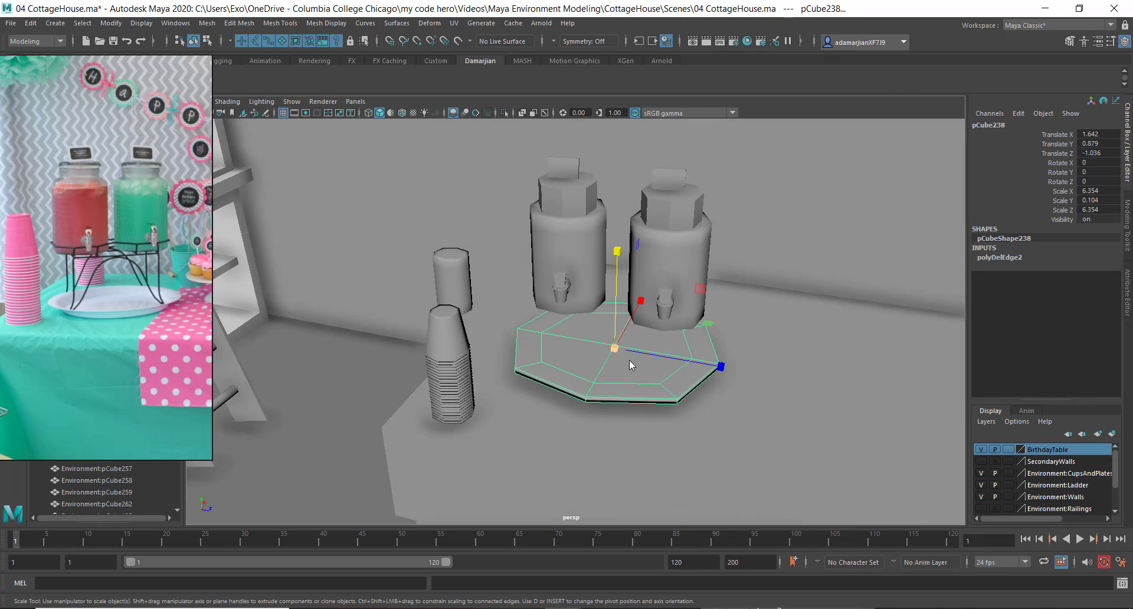
Select the plate's central faces and lower them below the rim to give it a dished shape.
{"action": "right_click_drag", "start_coordinate": [629, 360], "coordinate": [632, 376]}
{"action": "left_click_drag", "start_coordinate": [634, 382], "coordinate": [631, 399], "text": "alt"}
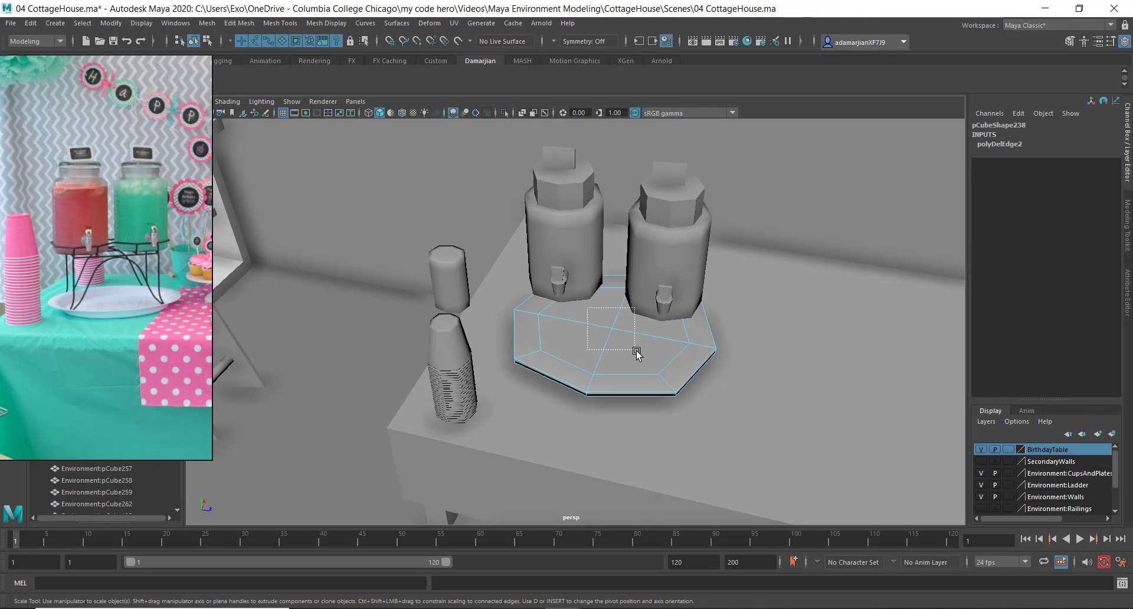
{"action": "left_click_drag", "start_coordinate": [636, 353], "coordinate": [615, 309]}
{"action": "key", "text": "4"}
{"action": "key", "text": "5"}
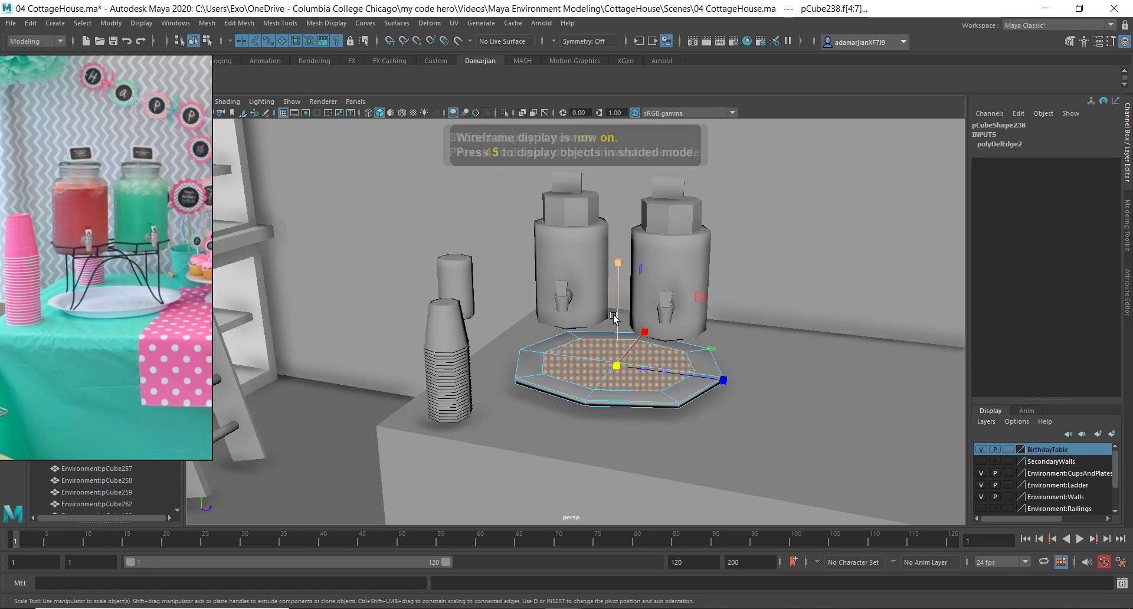
{"action": "left_click_drag", "start_coordinate": [614, 357], "coordinate": [611, 338], "text": "alt"}
{"action": "key", "text": "w"}
{"action": "left_click_drag", "start_coordinate": [611, 285], "coordinate": [607, 289]}
{"action": "left_click_drag", "start_coordinate": [433, 349], "coordinate": [488, 342], "text": "alt"}
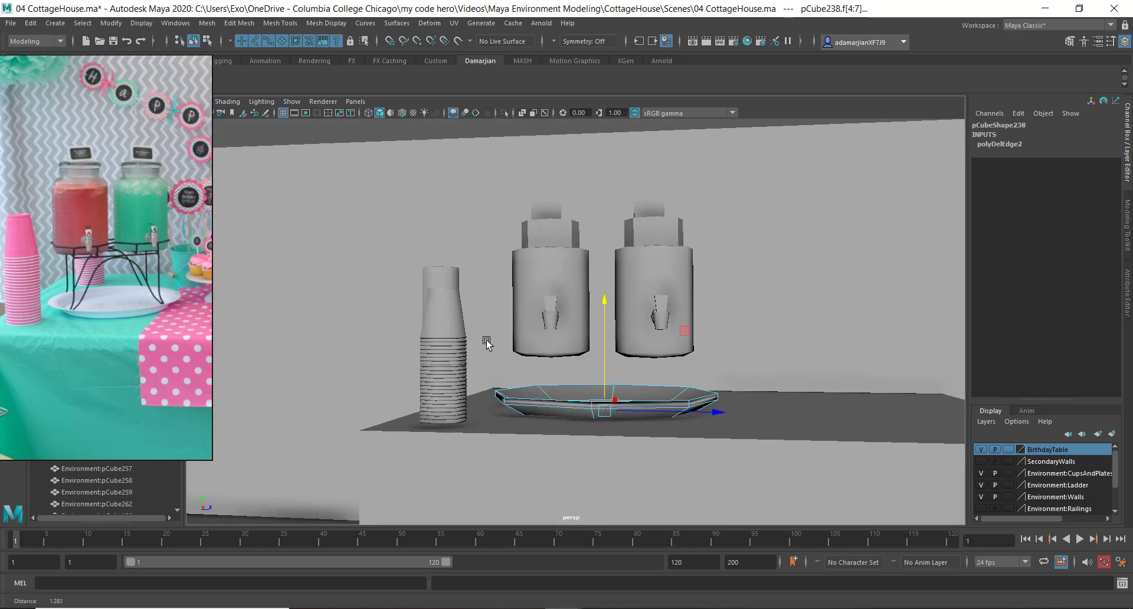
Fine-tune the height of the plate's central faces to Y 0.856 and flatten them vertically.
{"action": "right_click_drag", "start_coordinate": [488, 343], "coordinate": [637, 392], "text": "alt"}
{"action": "middle_click_drag", "start_coordinate": [638, 392], "coordinate": [631, 361], "text": "alt"}
{"action": "left_click_drag", "start_coordinate": [623, 324], "coordinate": [614, 331]}
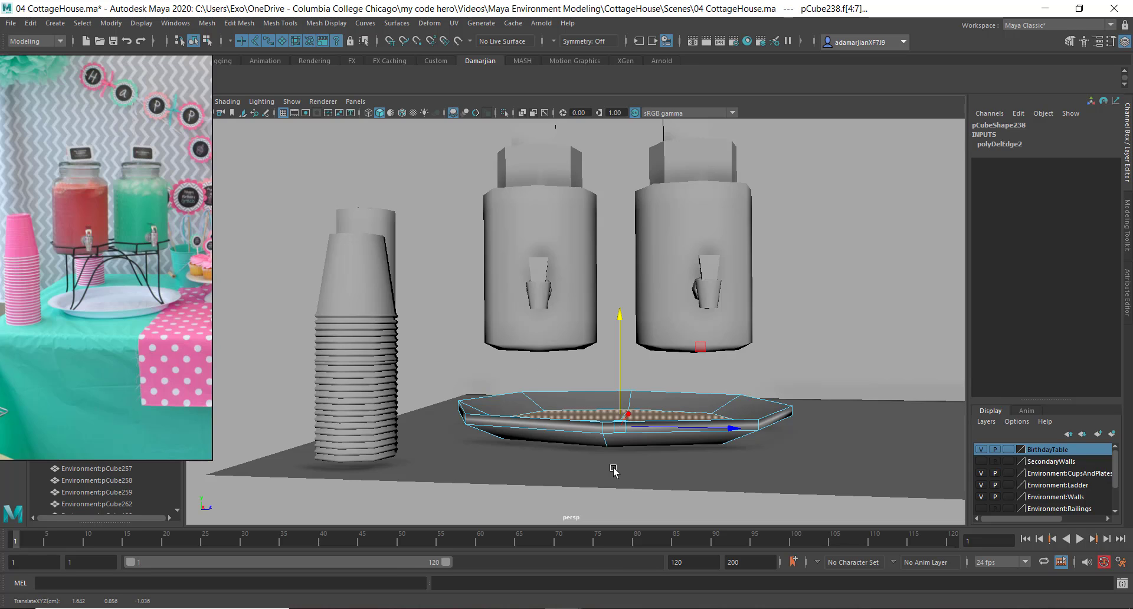
{"action": "key", "text": "r"}
{"action": "left_click_drag", "start_coordinate": [620, 319], "coordinate": [621, 349]}
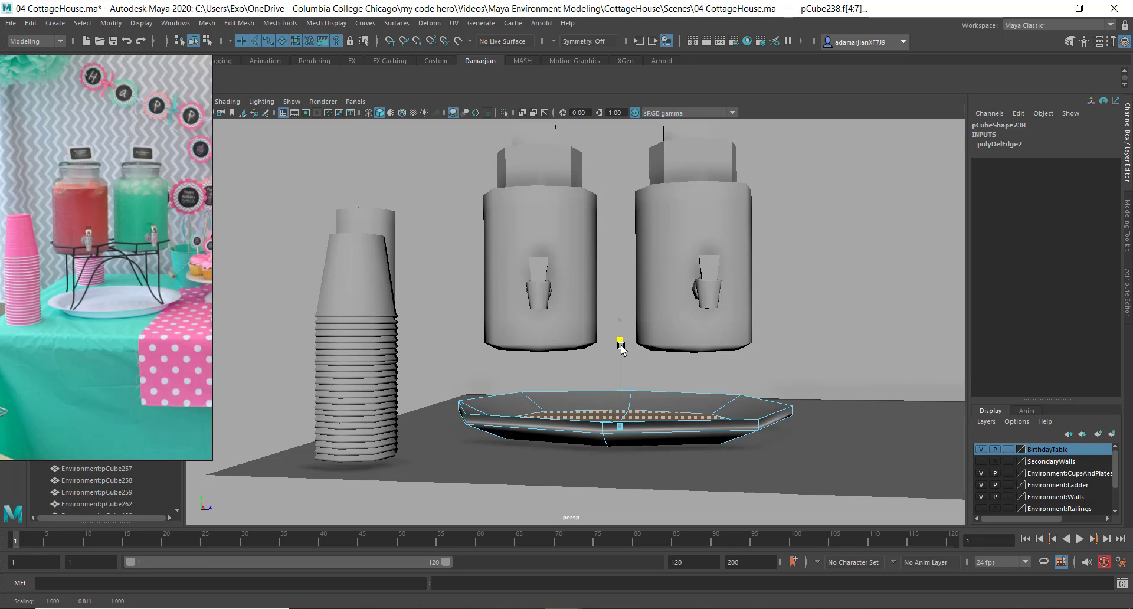
{"action": "right_click_drag", "start_coordinate": [673, 295], "coordinate": [726, 282]}
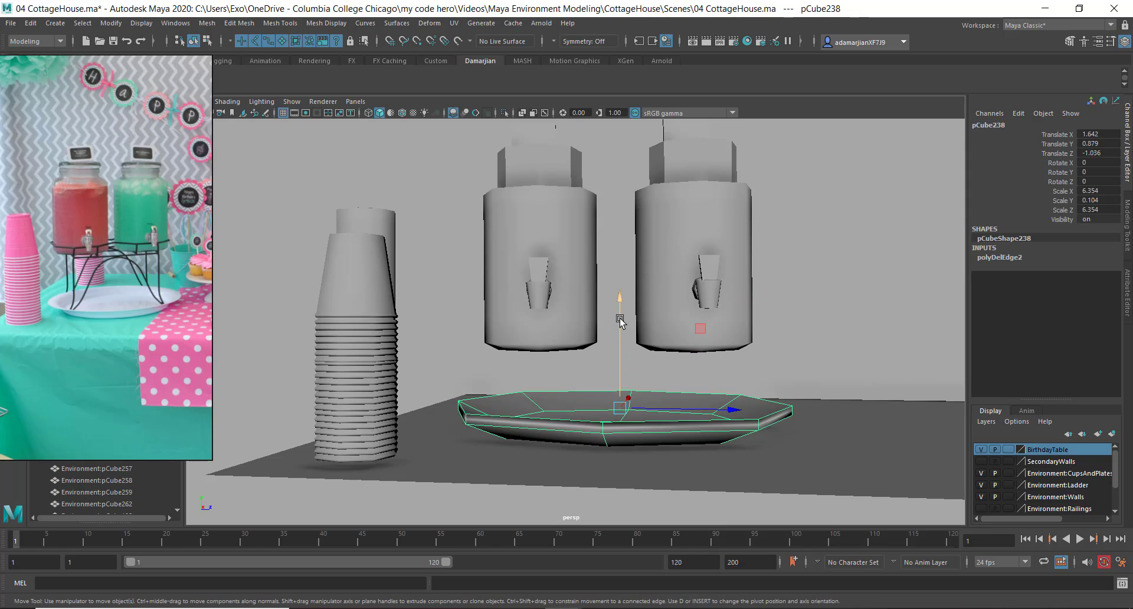
{"action": "left_click_drag", "start_coordinate": [621, 302], "coordinate": [625, 320]}
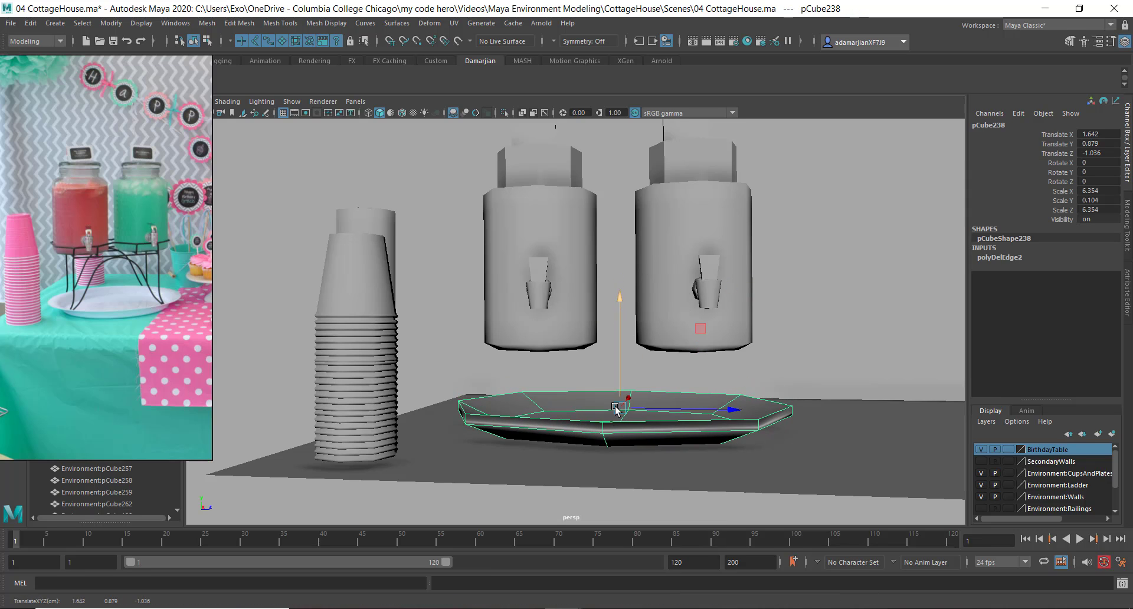
Extrude the faces around the plate's outer edge outward and flatten the extruded rim vertically.
{"action": "left_click_drag", "start_coordinate": [616, 409], "coordinate": [592, 458], "text": "alt"}
{"action": "scroll", "coordinate": [607, 395], "scroll_direction": "up", "scroll_amount": 5}
{"action": "left_click_drag", "start_coordinate": [526, 360], "coordinate": [572, 358], "text": "alt"}
{"action": "right_click_drag", "start_coordinate": [573, 360], "coordinate": [576, 366]}
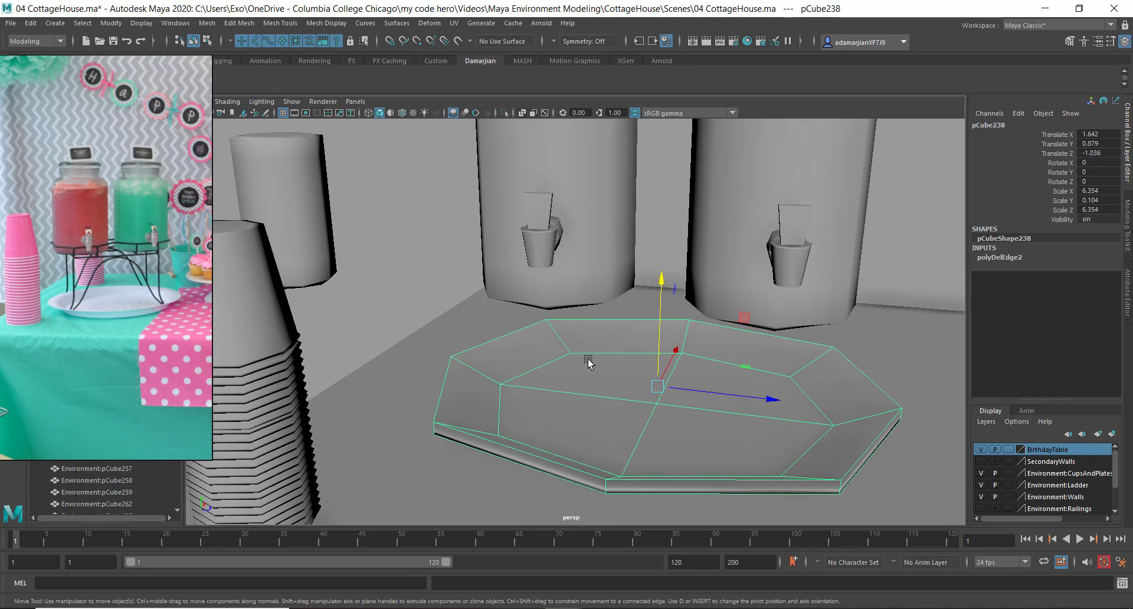
{"action": "left_click", "coordinate": [630, 485]}
{"action": "left_click", "coordinate": [587, 481], "text": "shift"}
{"action": "key", "text": "r"}
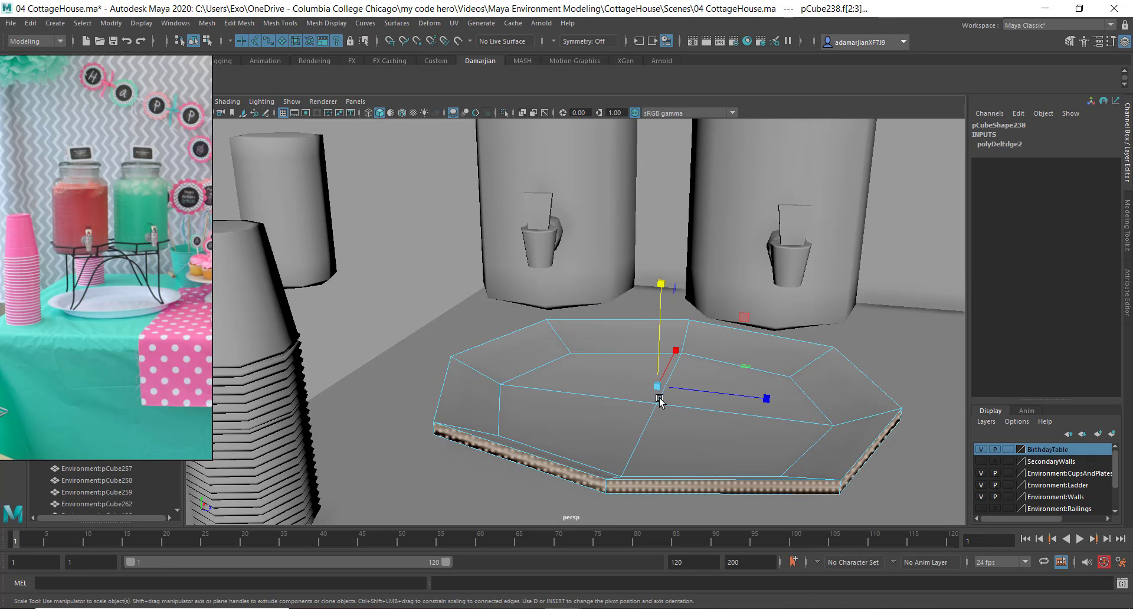
{"action": "left_click_drag", "start_coordinate": [667, 385], "coordinate": [679, 385]}
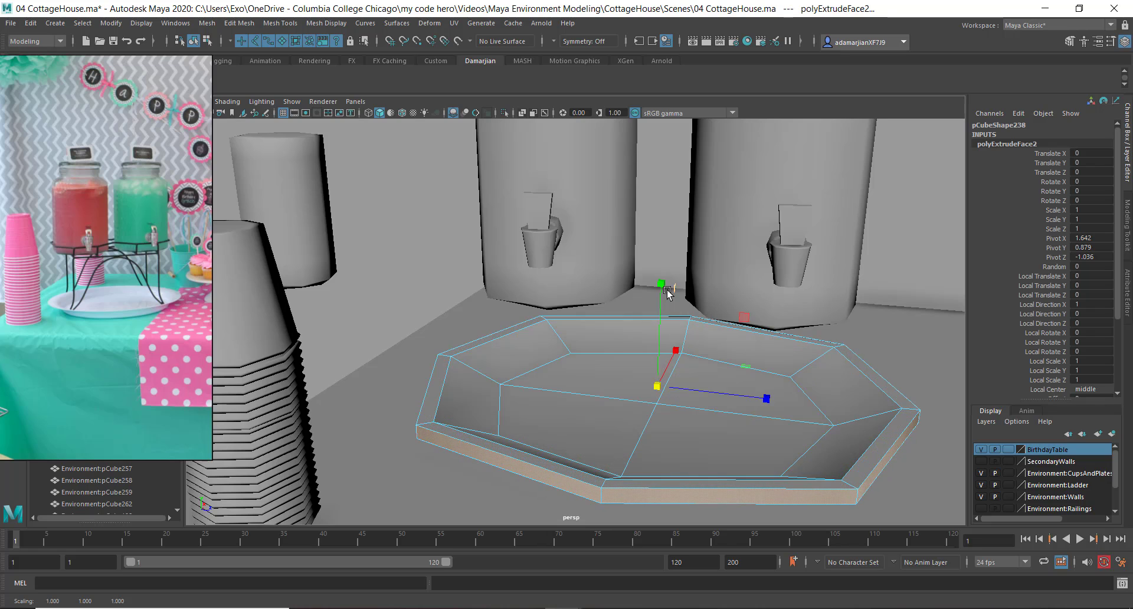
{"action": "left_click_drag", "start_coordinate": [661, 284], "coordinate": [663, 320]}
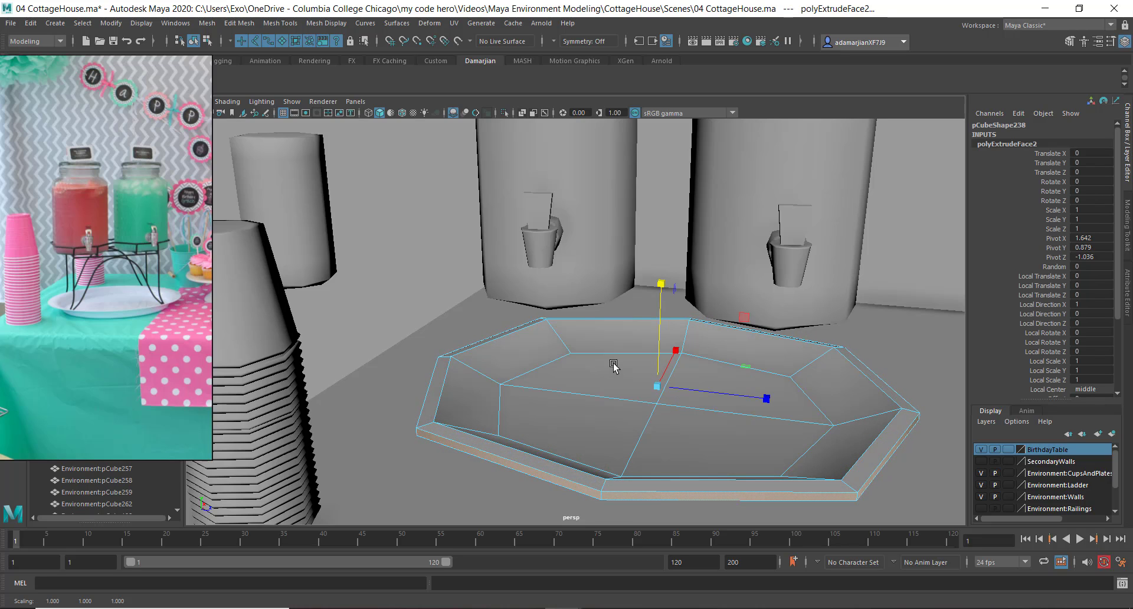
Insert an edge loop around the plate's sloping inner wall, scale it slightly inward and lower it to Y 0.870.
{"action": "right_click_drag", "start_coordinate": [613, 364], "coordinate": [568, 321]}
{"action": "left_click", "coordinate": [563, 340]}
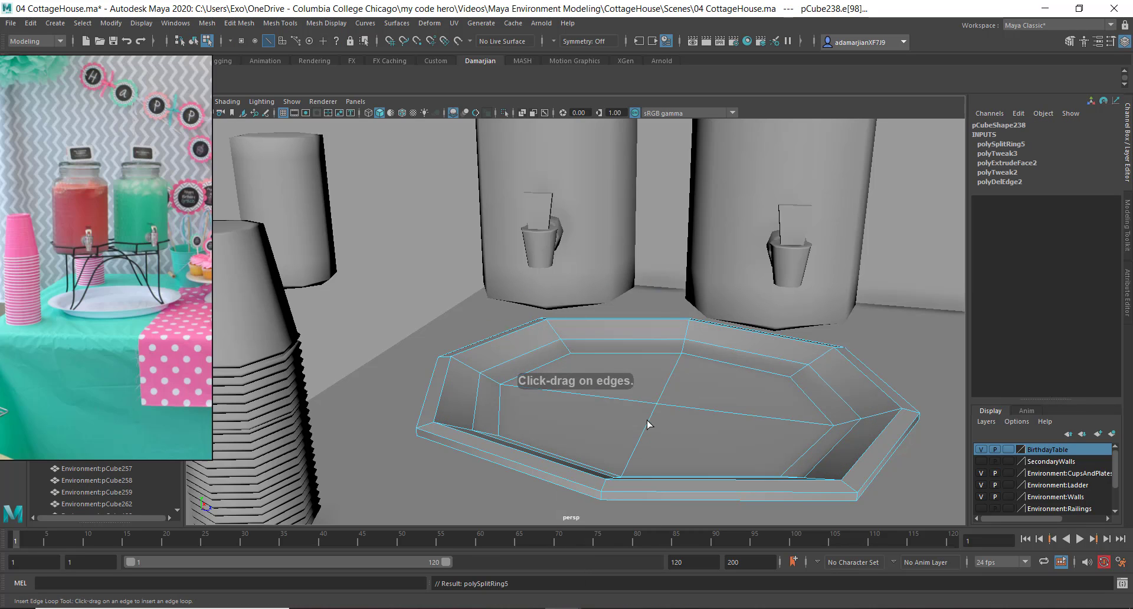
{"action": "key", "text": "r"}
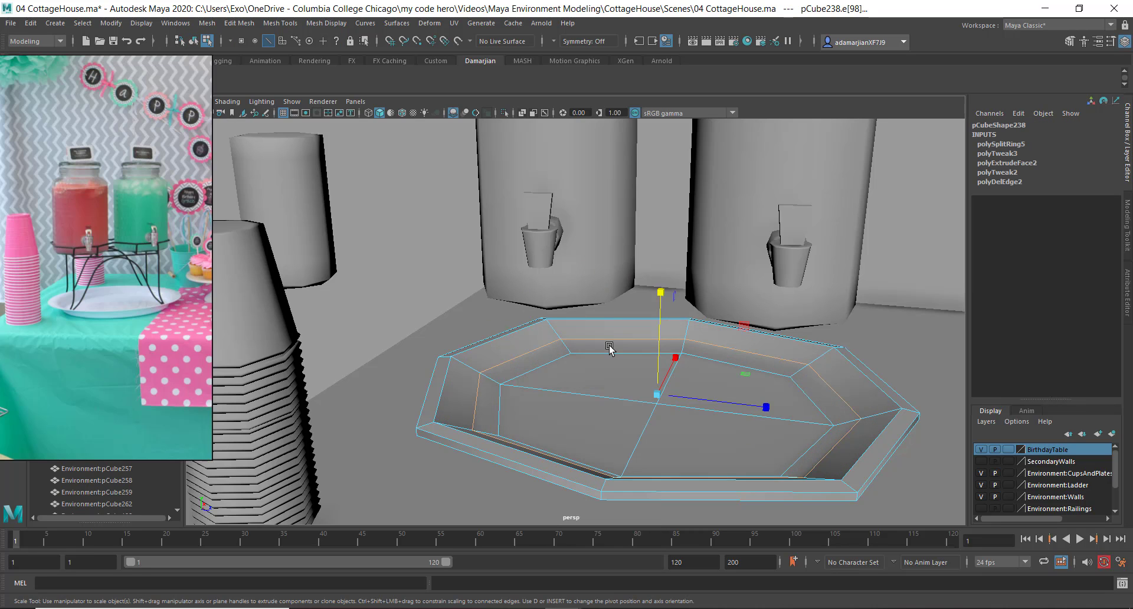
{"action": "double_click", "coordinate": [608, 345]}
{"action": "right_click_drag", "start_coordinate": [608, 344], "coordinate": [597, 319]}
{"action": "left_click", "coordinate": [596, 335]}
{"action": "double_click", "coordinate": [594, 340]}
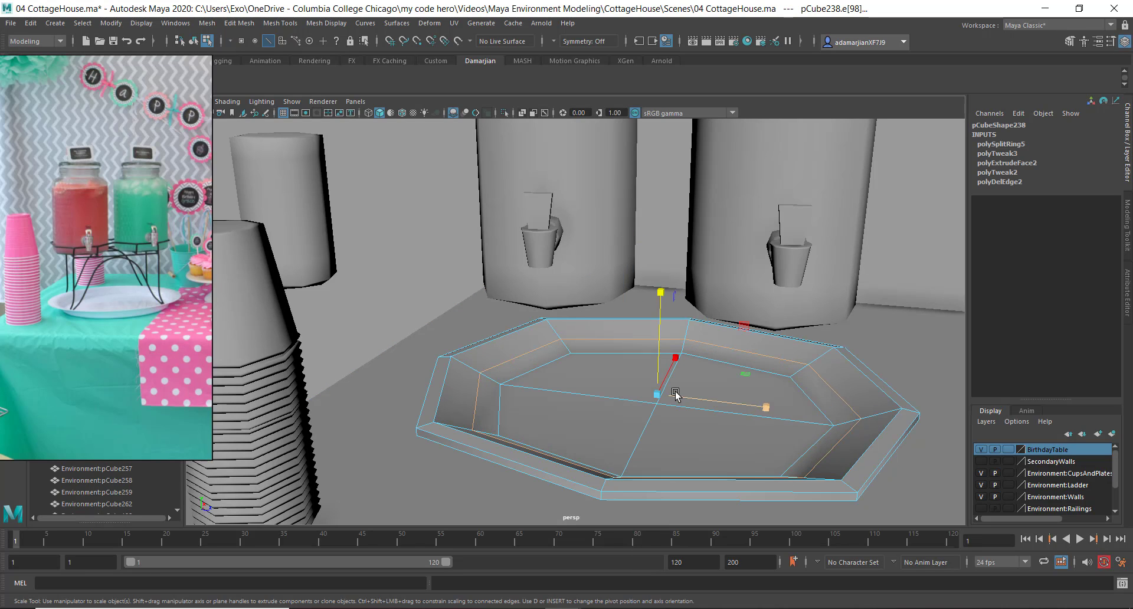
{"action": "left_click_drag", "start_coordinate": [657, 394], "coordinate": [649, 394]}
{"action": "key", "text": "w"}
{"action": "left_click_drag", "start_coordinate": [660, 287], "coordinate": [661, 290]}
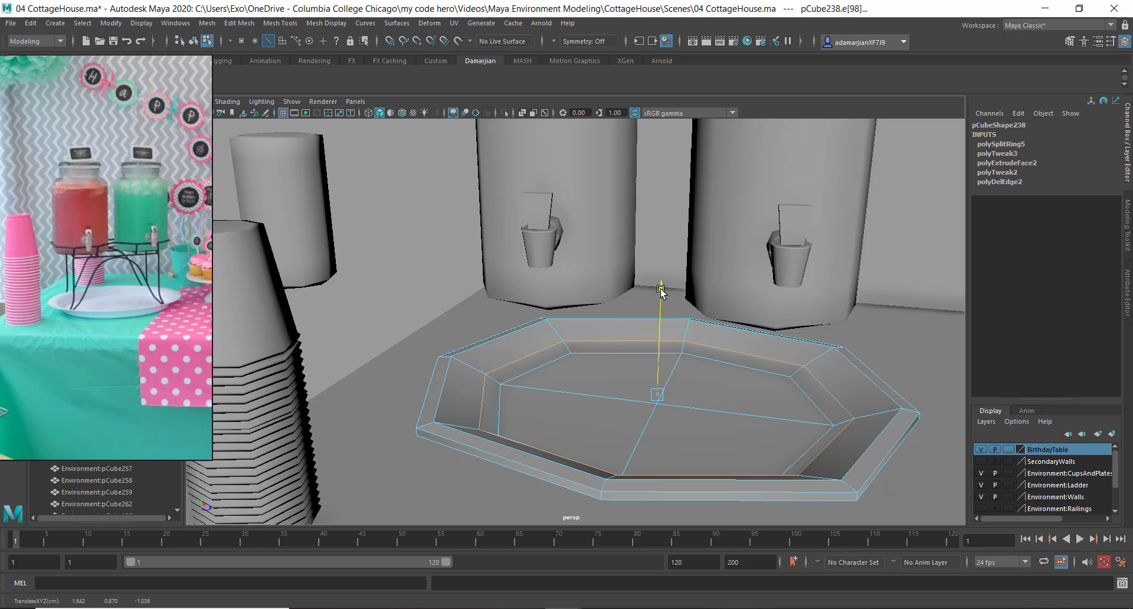
Return to whole-object selection and settle the plate on the tabletop at Translate Y 0.879.
{"action": "left_click_drag", "start_coordinate": [643, 381], "coordinate": [622, 349], "text": "alt"}
{"action": "right_click_drag", "start_coordinate": [623, 348], "coordinate": [564, 362], "text": "alt"}
{"action": "left_click_drag", "start_coordinate": [564, 361], "coordinate": [587, 402], "text": "alt"}
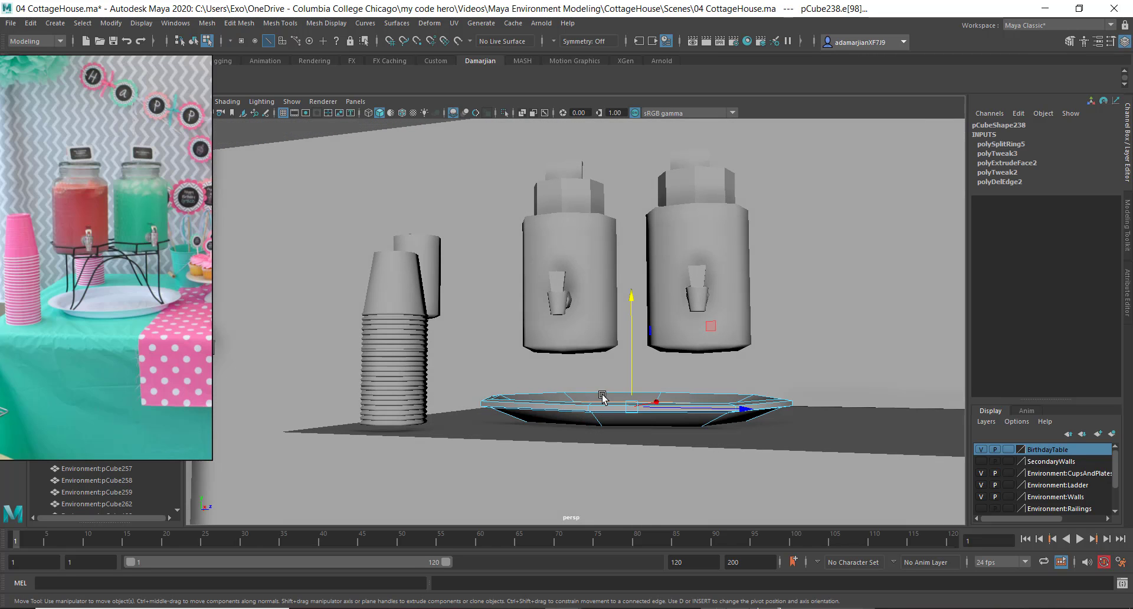
{"action": "right_click_drag", "start_coordinate": [608, 314], "coordinate": [663, 283]}
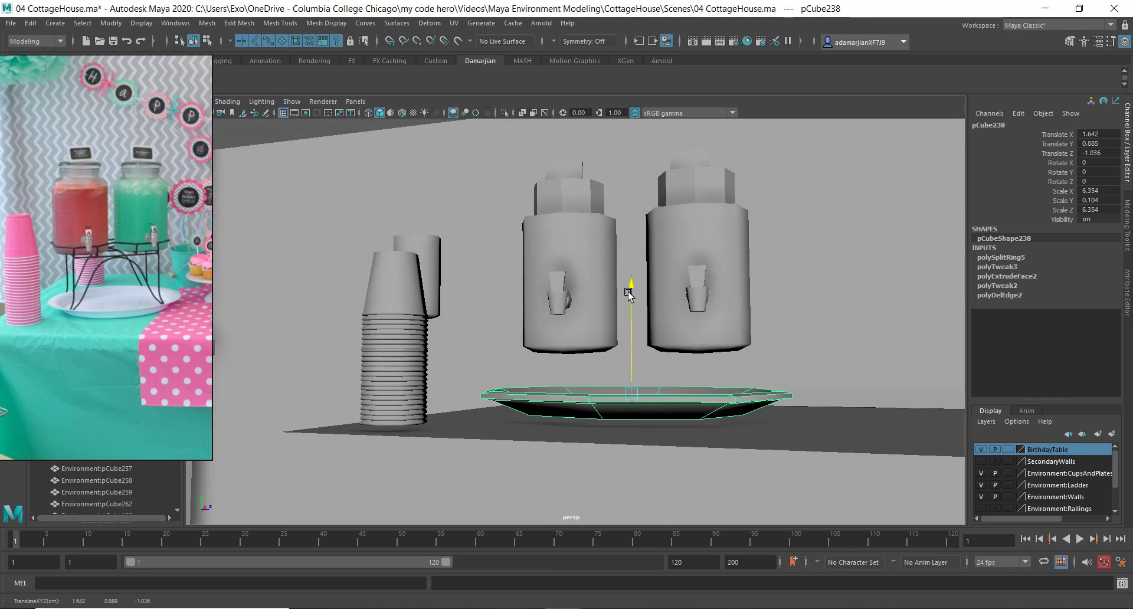
{"action": "left_click_drag", "start_coordinate": [628, 294], "coordinate": [628, 332]}
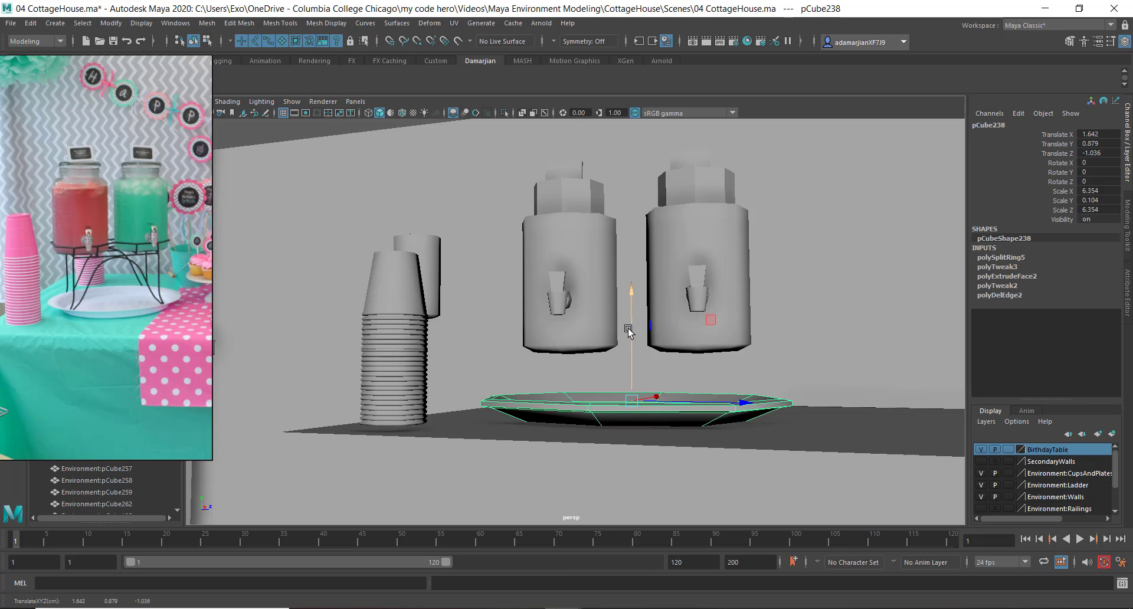
{"action": "scroll", "coordinate": [629, 331], "scroll_direction": "down", "scroll_amount": 4}
{"action": "left_click_drag", "start_coordinate": [629, 331], "coordinate": [497, 328], "text": "alt"}
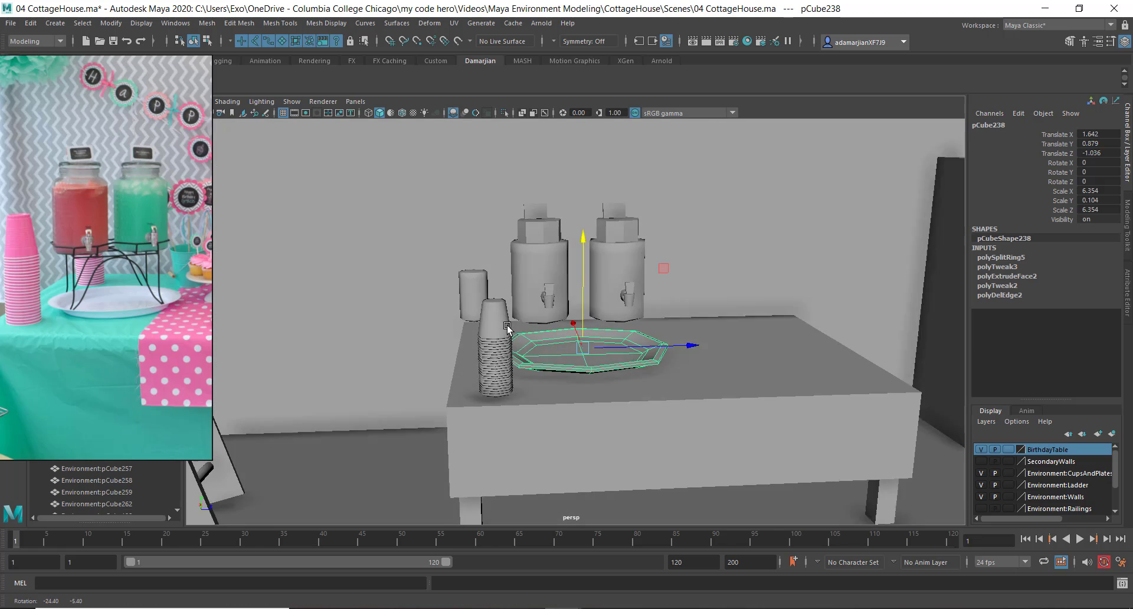
Move the separate cup behind the cup stack sideways to Translate Z -1.396.
{"action": "left_click", "coordinate": [468, 278]}
{"action": "left_click_drag", "start_coordinate": [468, 279], "coordinate": [427, 290], "text": "alt"}
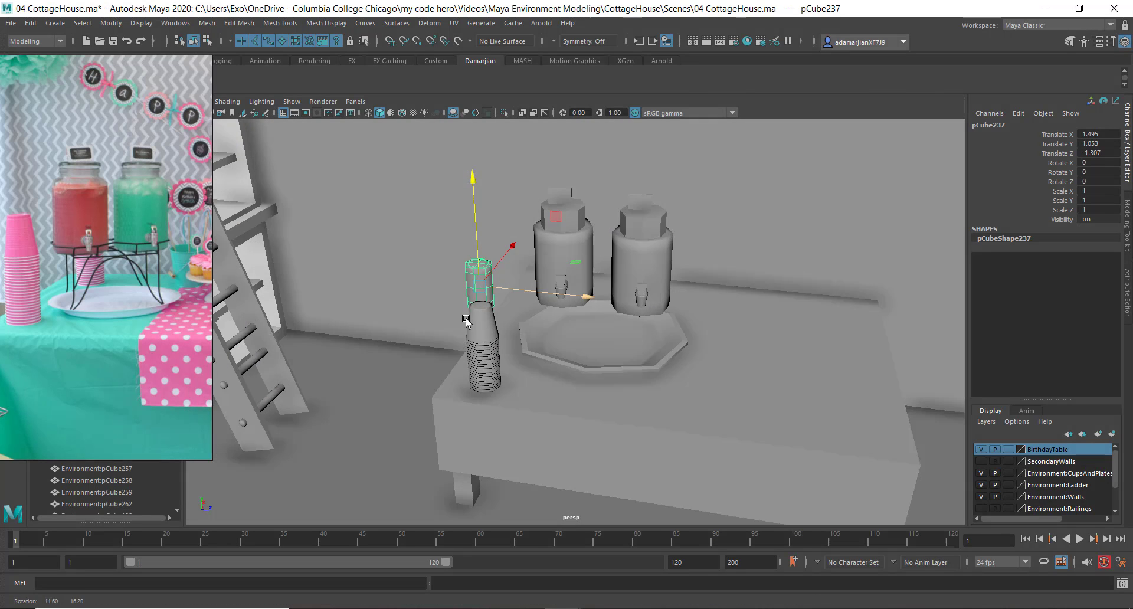
{"action": "left_click_drag", "start_coordinate": [555, 291], "coordinate": [523, 289]}
{"action": "scroll", "coordinate": [65, 217], "scroll_direction": "up", "scroll_amount": 5}
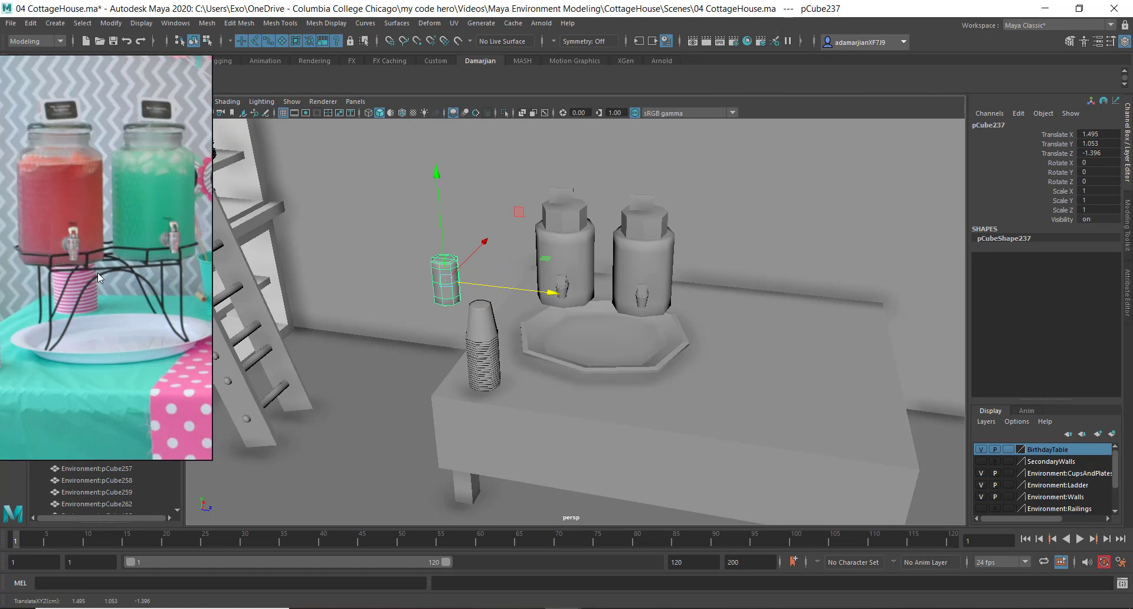
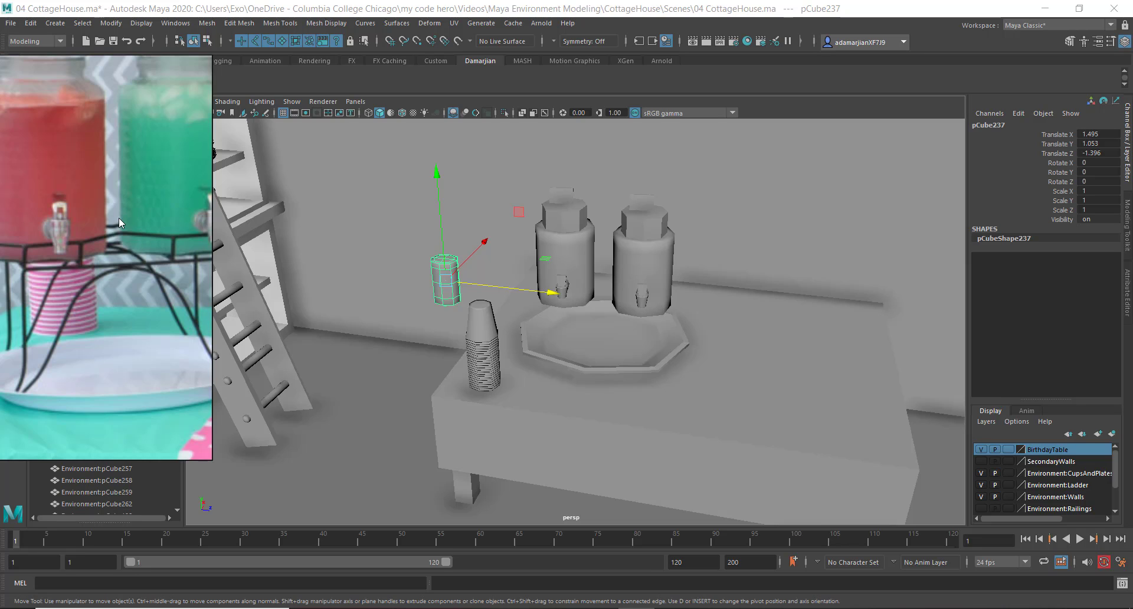
Combine the two drink dispensers into a single mesh.
{"action": "left_click", "coordinate": [653, 270]}
{"action": "scroll", "coordinate": [651, 272], "scroll_direction": "up", "scroll_amount": 4}
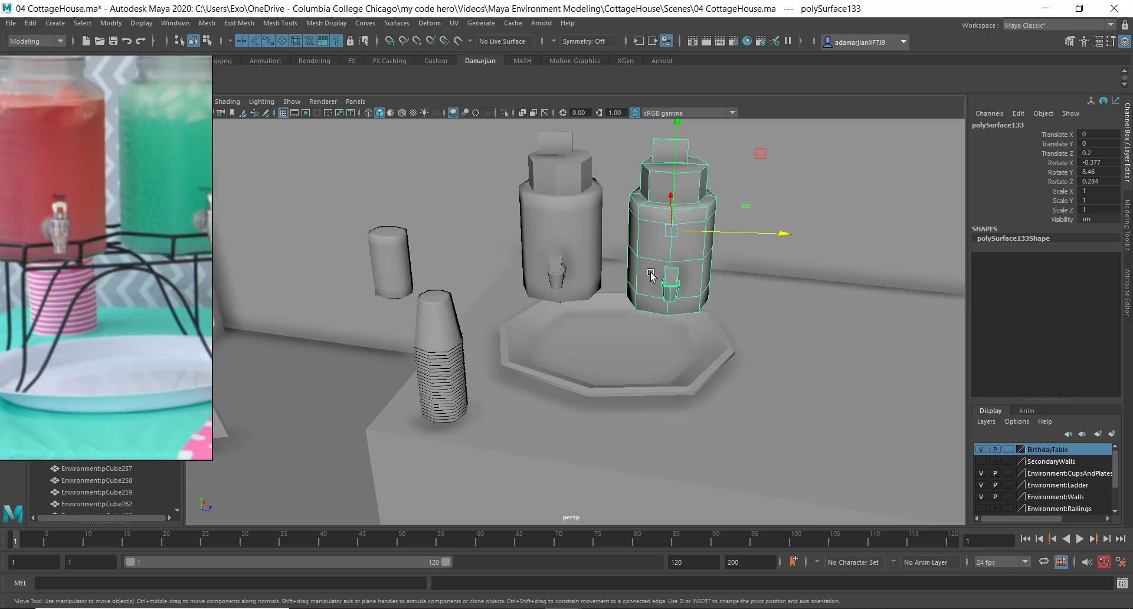
{"action": "left_click_drag", "start_coordinate": [650, 273], "coordinate": [507, 288], "text": "alt"}
{"action": "scroll", "coordinate": [591, 290], "scroll_direction": "up", "scroll_amount": 2}
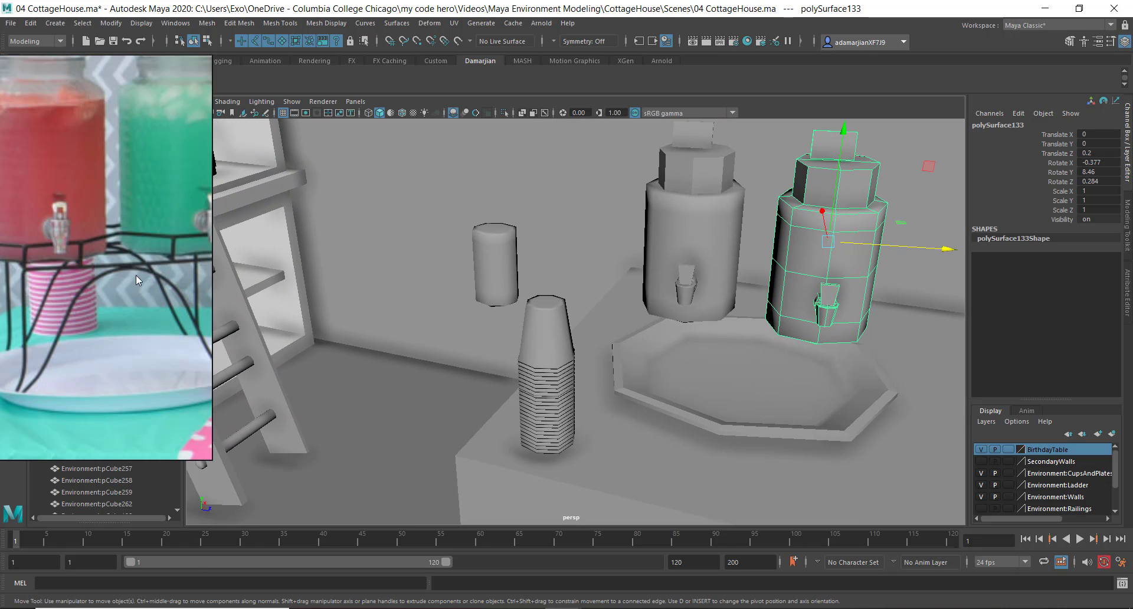
{"action": "scroll", "coordinate": [87, 286], "scroll_direction": "down", "scroll_amount": 4}
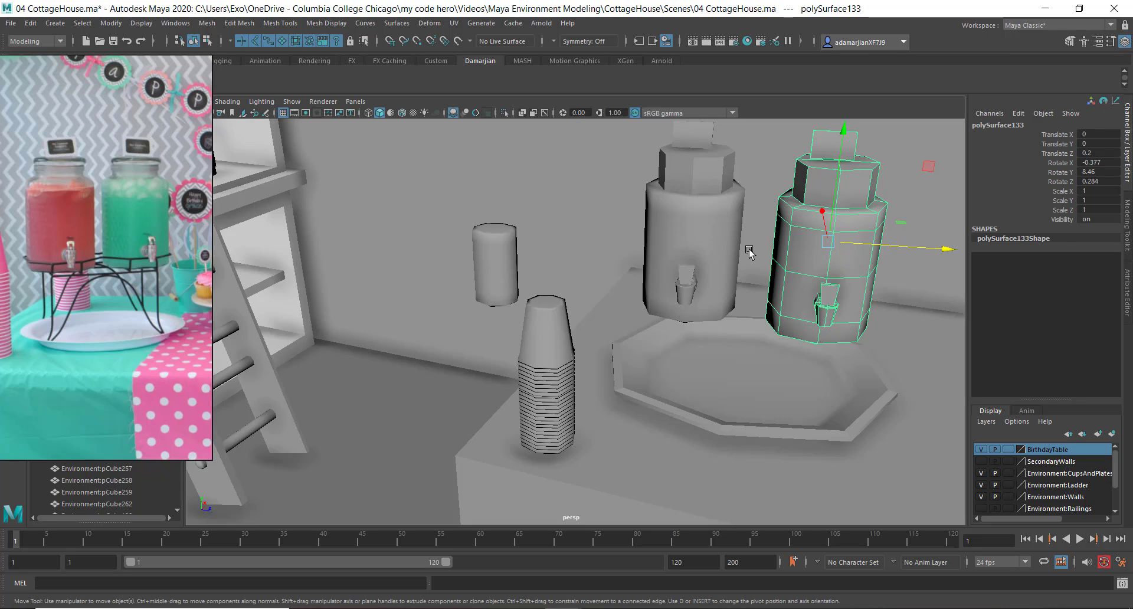
{"action": "left_click", "coordinate": [715, 263]}
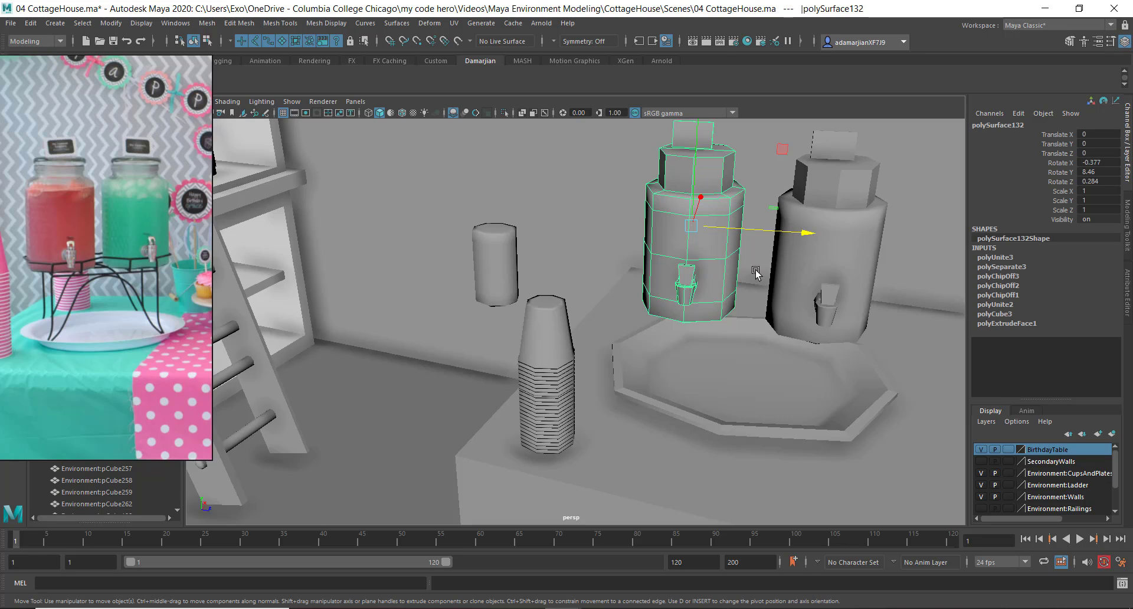
{"action": "left_click", "coordinate": [799, 269]}
{"action": "right_click_drag", "start_coordinate": [799, 269], "coordinate": [801, 516], "text": "shift"}
{"action": "left_click_drag", "start_coordinate": [741, 318], "coordinate": [768, 260], "text": "alt"}
{"action": "right_click_drag", "start_coordinate": [761, 257], "coordinate": [806, 249], "text": "alt"}
{"action": "scroll", "coordinate": [805, 249], "scroll_direction": "down", "scroll_amount": 3}
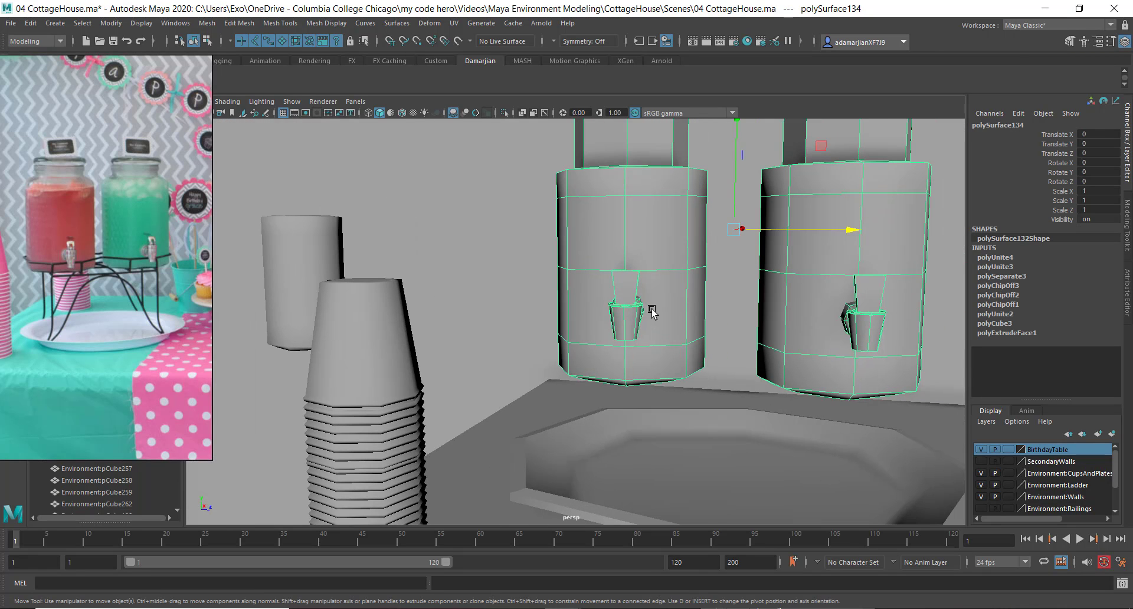
Switch to face selection and pick the bands of faces at spout height on both dispensers.
{"action": "right_click_drag", "start_coordinate": [649, 308], "coordinate": [653, 317]}
{"action": "left_click", "coordinate": [675, 310]}
{"action": "left_click", "coordinate": [598, 317], "text": "shift"}
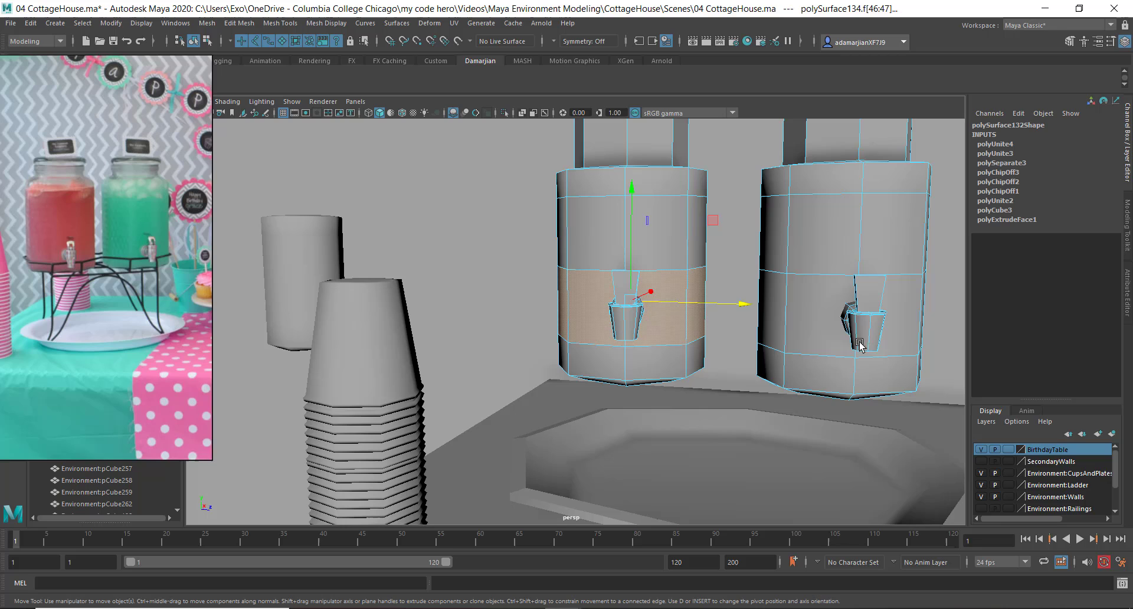
{"action": "left_click", "coordinate": [819, 322], "text": "shift"}
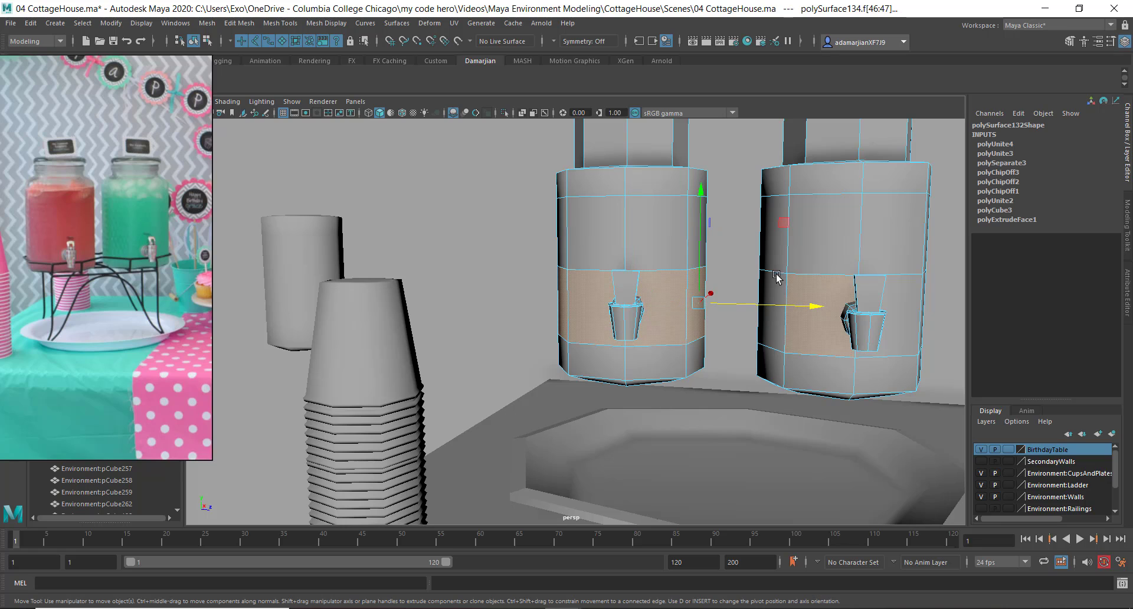
{"action": "left_click", "coordinate": [664, 301]}
{"action": "double_click", "coordinate": [603, 300], "text": "shift"}
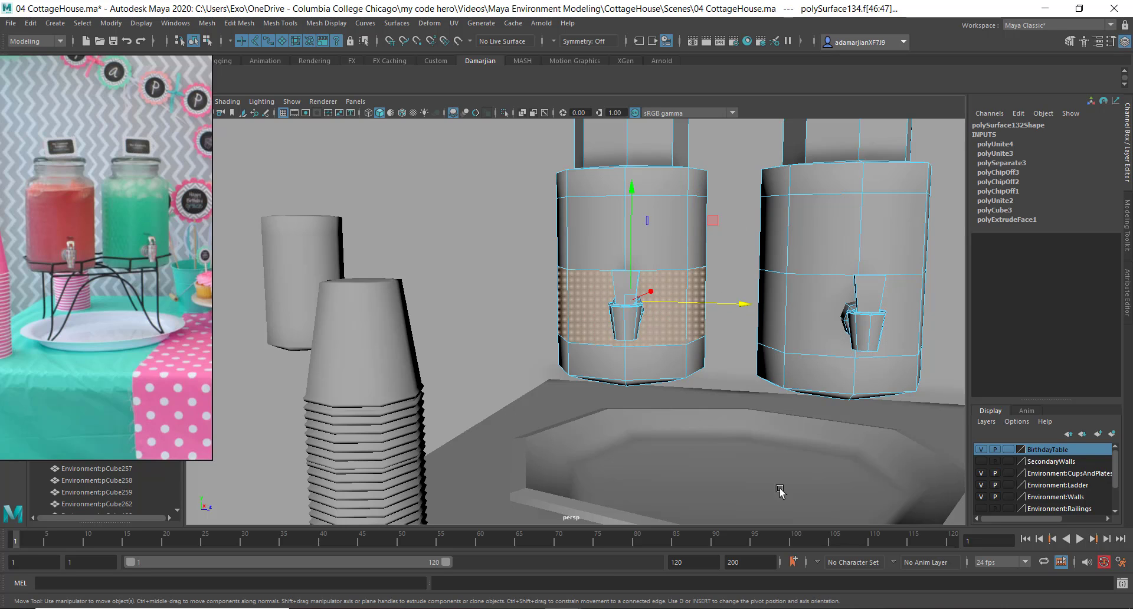
{"action": "left_click", "coordinate": [777, 295], "text": "shift"}
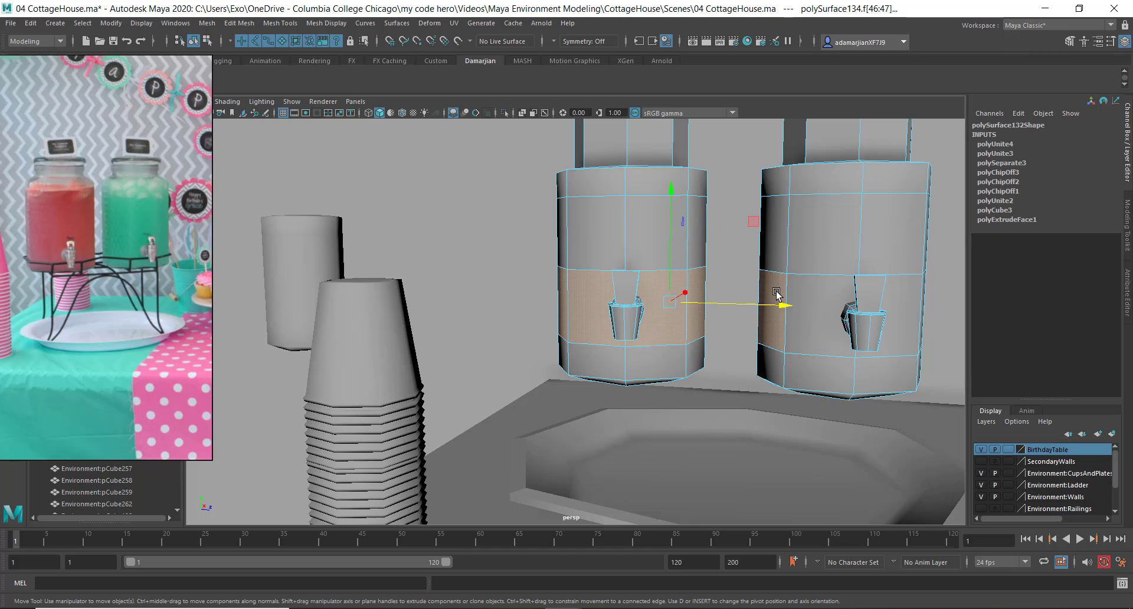
{"action": "double_click", "coordinate": [832, 326], "text": "shift"}
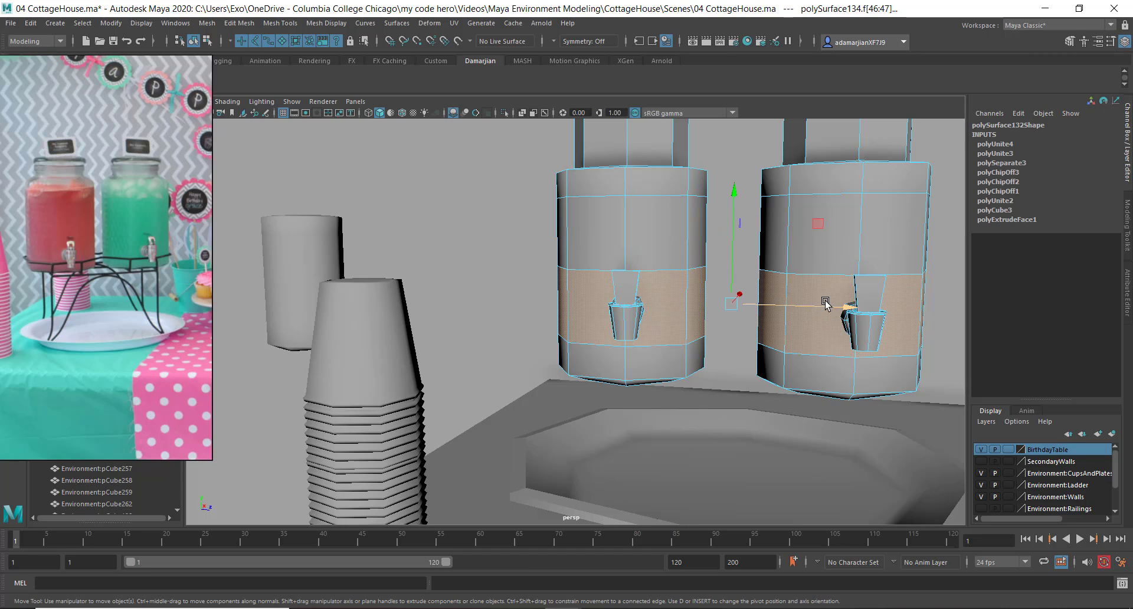
{"action": "right_click_drag", "start_coordinate": [759, 305], "coordinate": [753, 494], "text": "shift"}
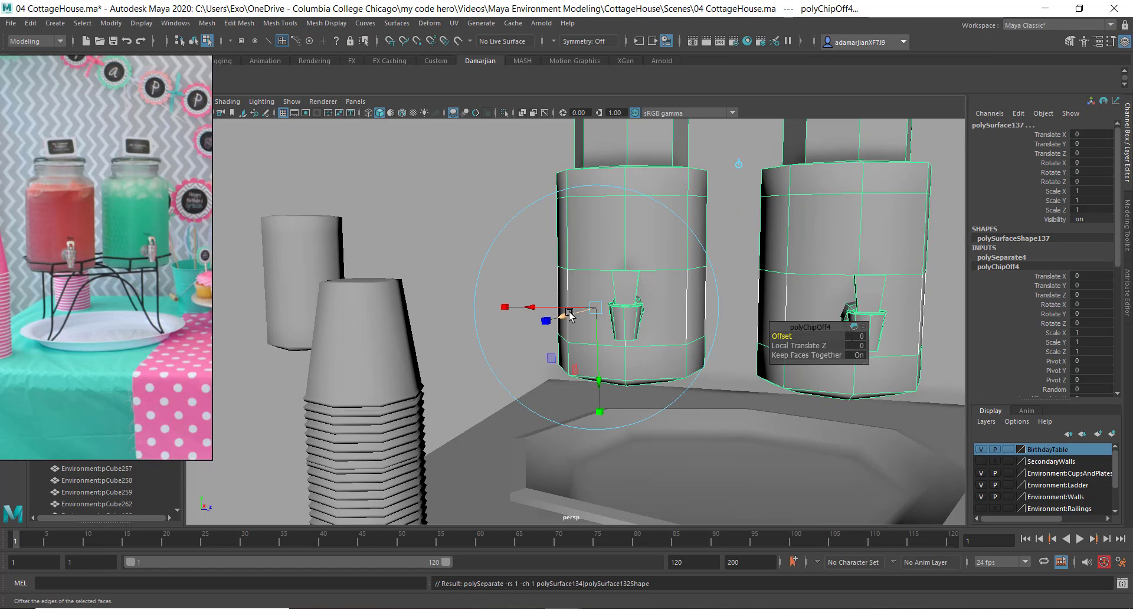
{"action": "left_click_drag", "start_coordinate": [569, 315], "coordinate": [557, 317]}
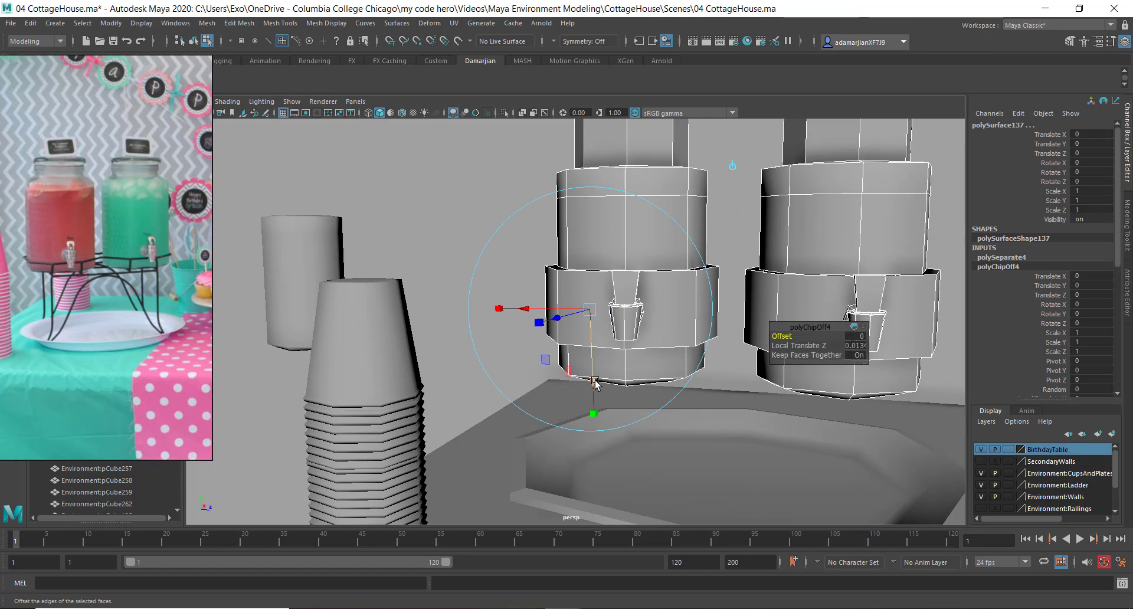
{"action": "left_click_drag", "start_coordinate": [596, 384], "coordinate": [603, 410]}
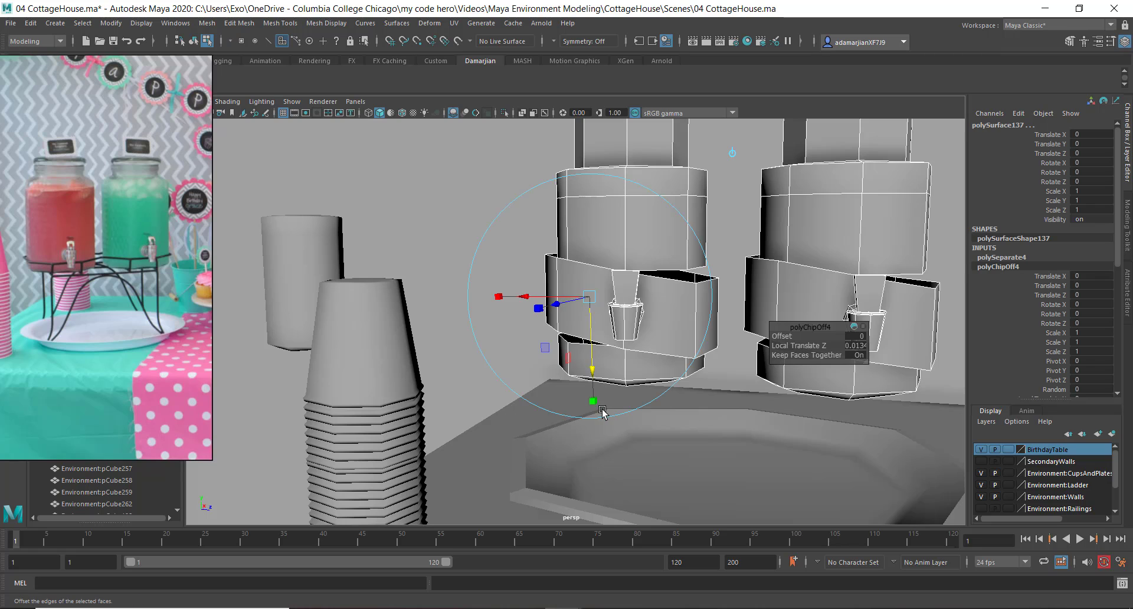
{"action": "key", "text": "ctrl+z"}
{"action": "key", "text": "ctrl+z"}
{"action": "key", "text": "ctrl+z"}
{"action": "key", "text": "ctrl+z"}
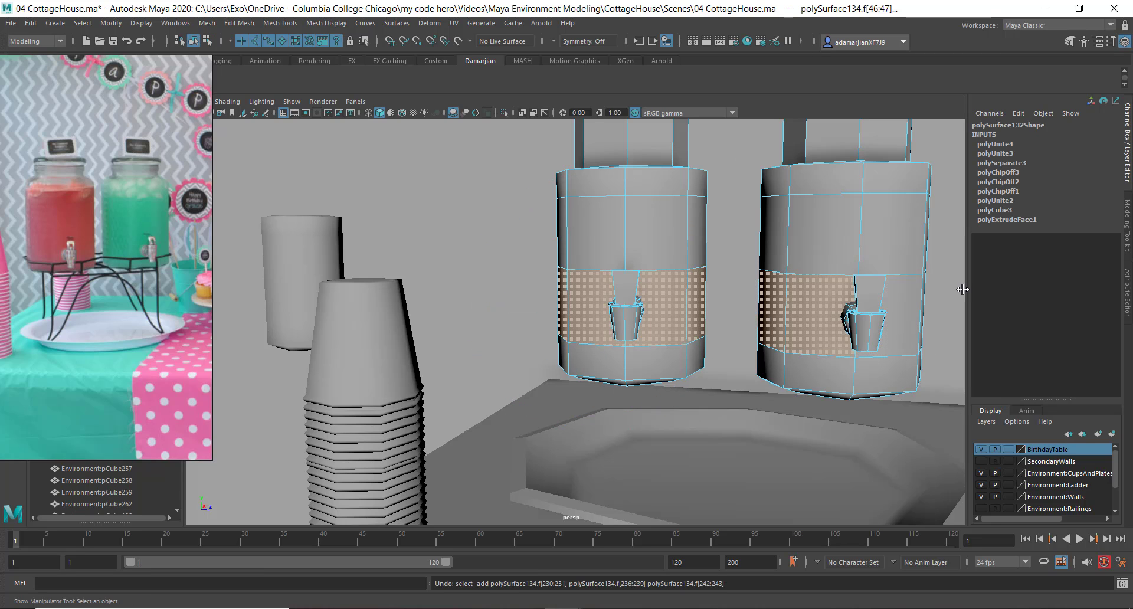
Reselect the complete face loops running around both dispensers behind the spouts.
{"action": "left_click", "coordinate": [772, 304], "text": "shift"}
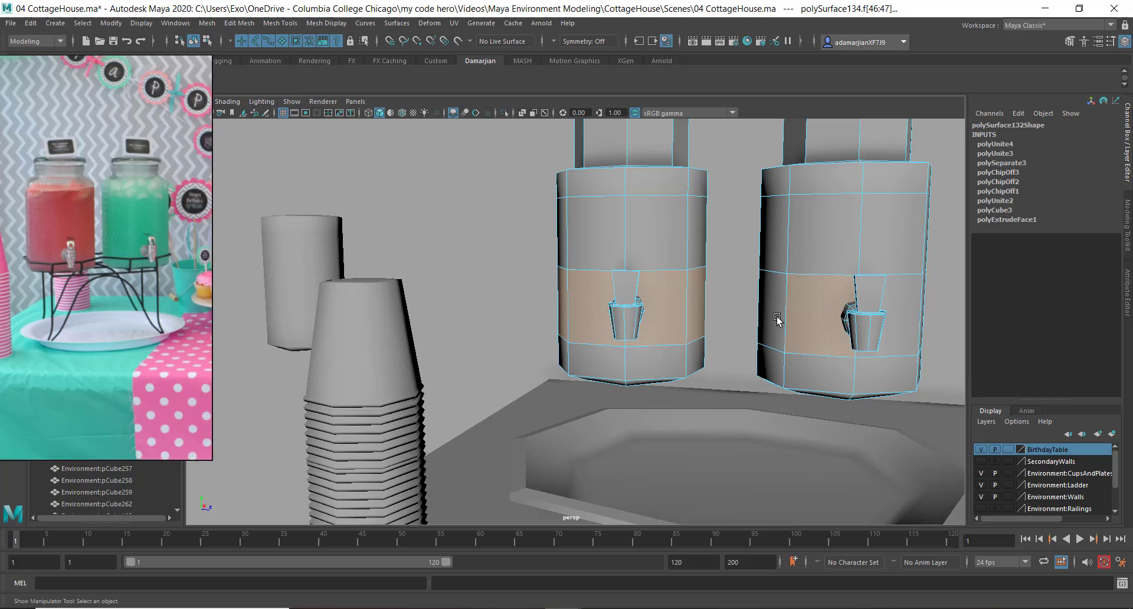
{"action": "double_click", "coordinate": [776, 319], "text": "shift"}
{"action": "left_click", "coordinate": [788, 322]}
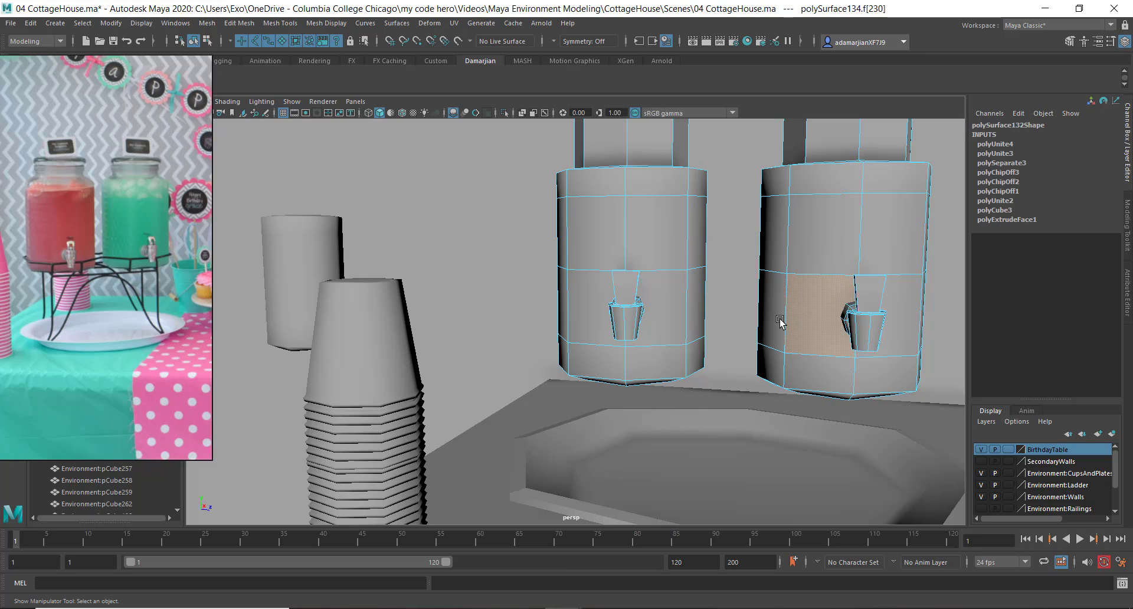
{"action": "double_click", "coordinate": [780, 322], "text": "shift"}
{"action": "double_click", "coordinate": [702, 303], "text": "shift"}
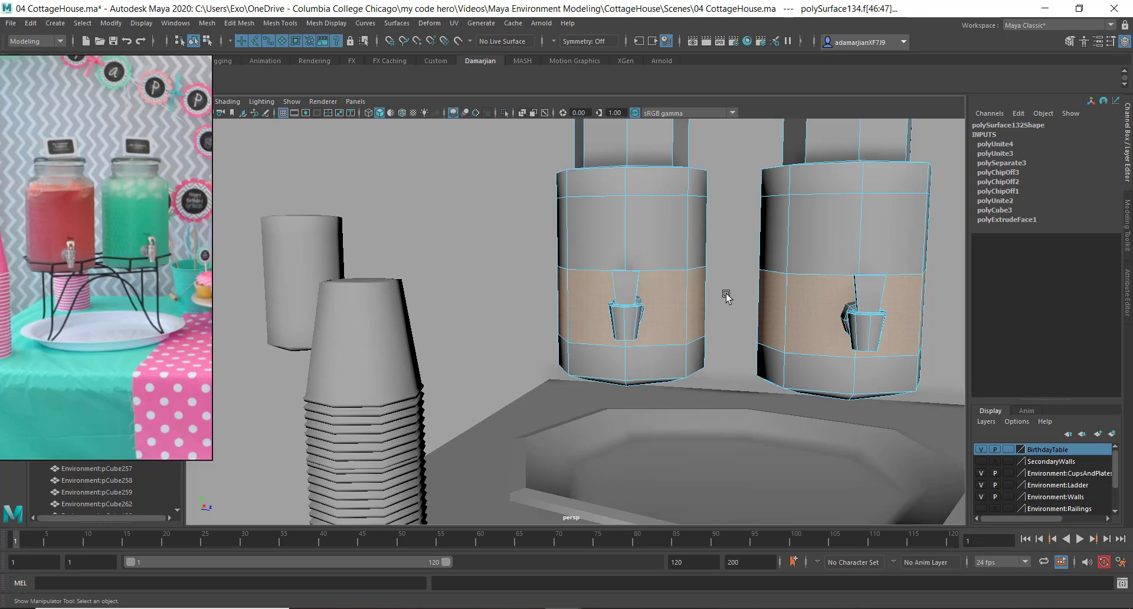
Duplicate the selected face loops as separate bands, offset outward with Local Translate Z about 0.021 and scaled vertically into thin strips.
{"action": "right_click_drag", "start_coordinate": [726, 293], "coordinate": [712, 513], "text": "shift"}
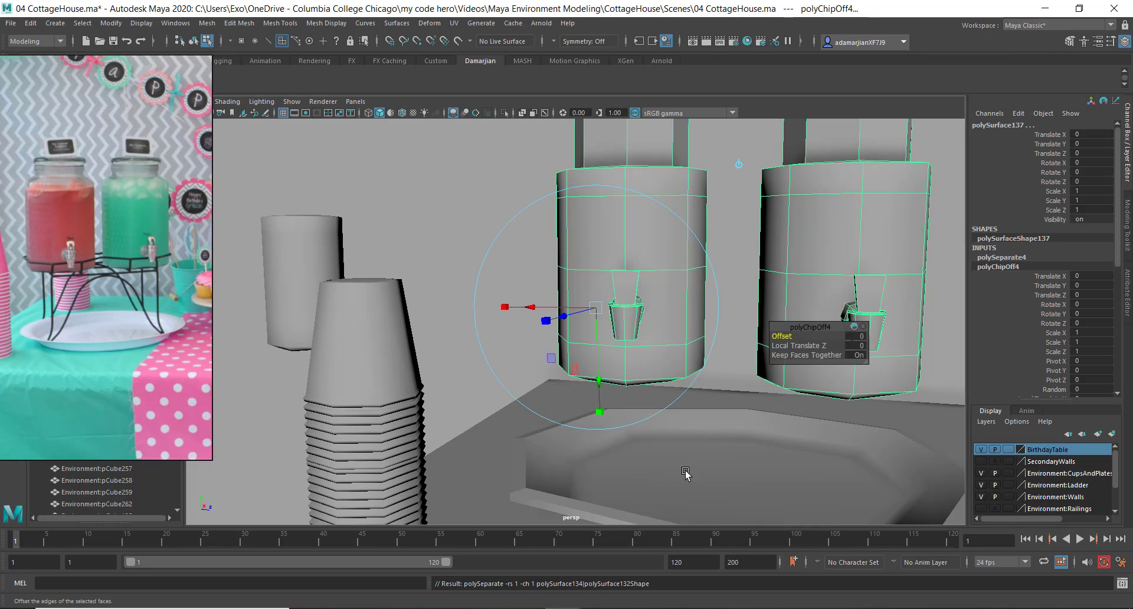
{"action": "left_click_drag", "start_coordinate": [567, 357], "coordinate": [681, 272], "text": "alt"}
{"action": "scroll", "coordinate": [681, 273], "scroll_direction": "up", "scroll_amount": 4}
{"action": "scroll", "coordinate": [680, 275], "scroll_direction": "down", "scroll_amount": 1}
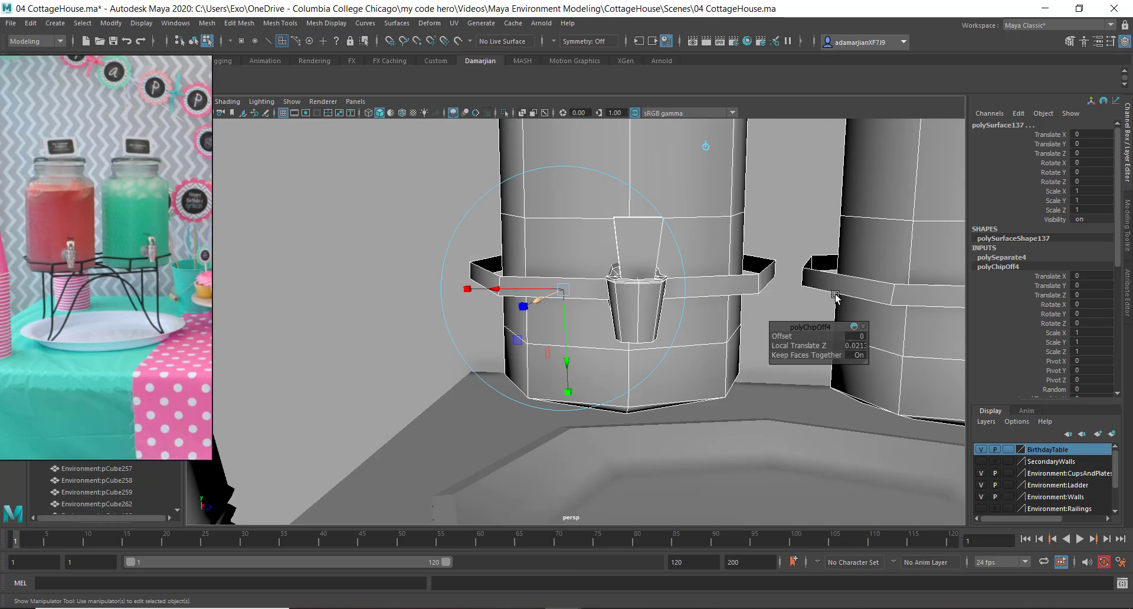
{"action": "middle_click_drag", "start_coordinate": [835, 295], "coordinate": [451, 402], "text": "alt"}
{"action": "left_click_drag", "start_coordinate": [452, 402], "coordinate": [497, 383], "text": "alt"}
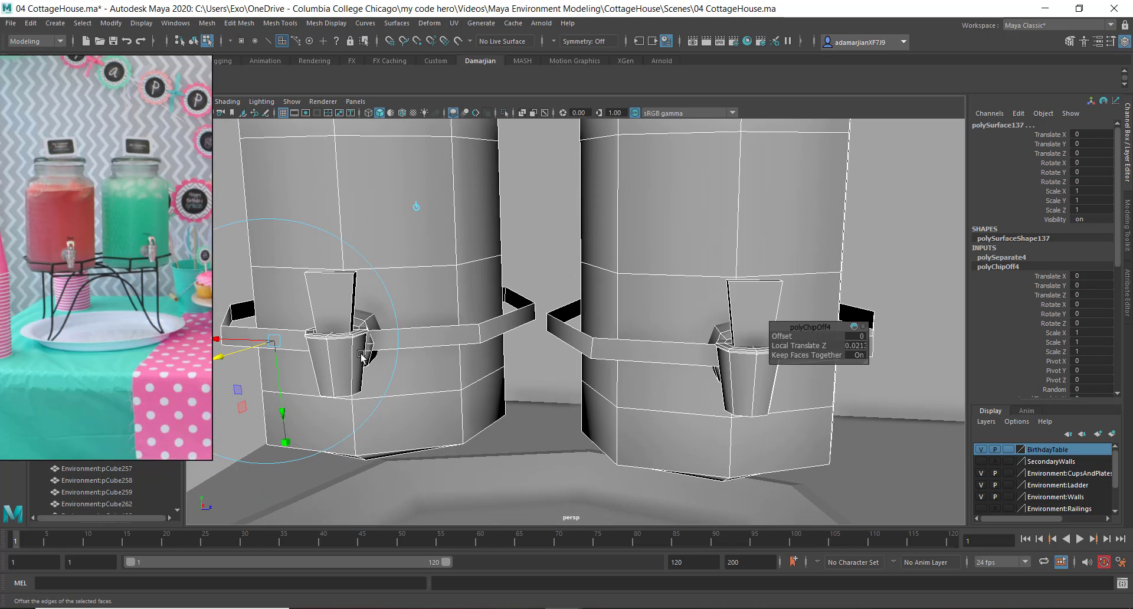
{"action": "scroll", "coordinate": [557, 344], "scroll_direction": "up", "scroll_amount": 3}
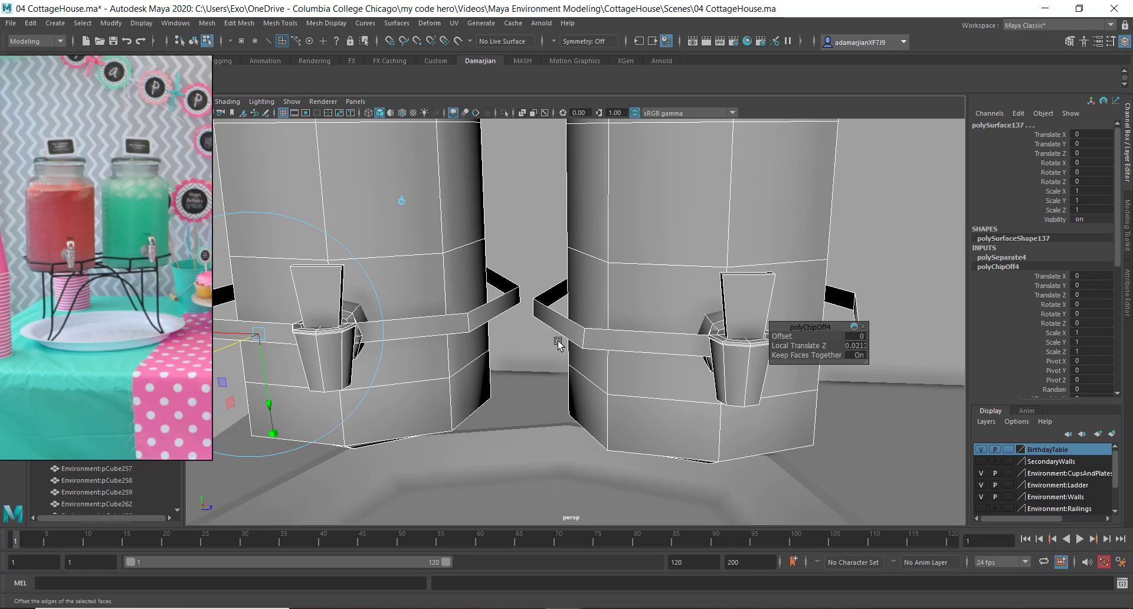
Return to object selection and combine the two thin bands around the dispensers into one mesh.
{"action": "right_click", "coordinate": [523, 264]}
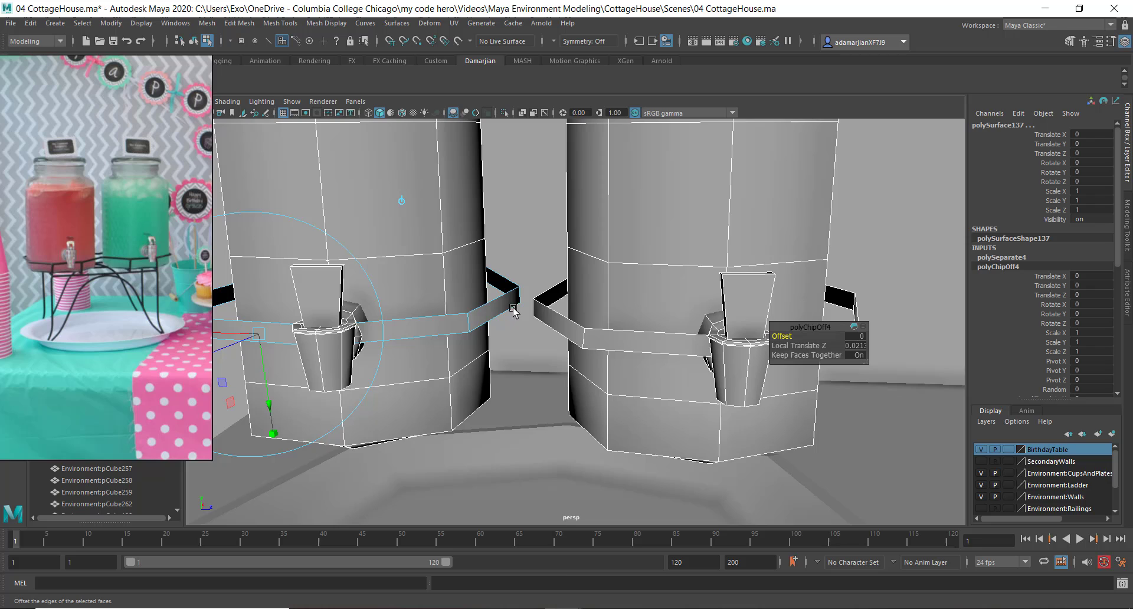
{"action": "right_click_drag", "start_coordinate": [515, 302], "coordinate": [564, 279]}
{"action": "left_click", "coordinate": [499, 303]}
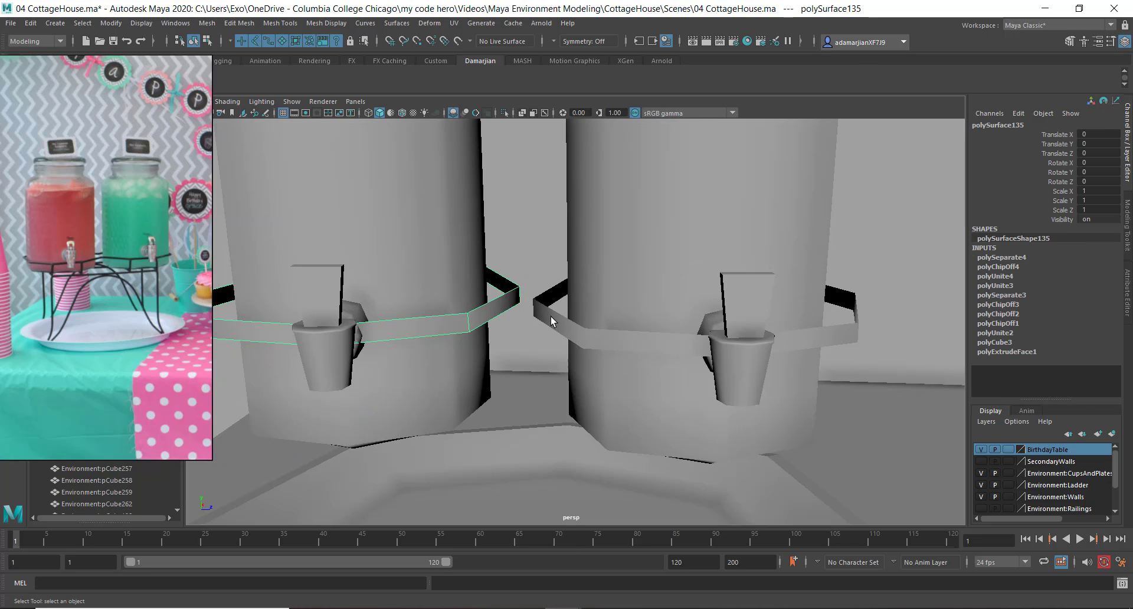
{"action": "left_click", "coordinate": [551, 316]}
{"action": "left_click", "coordinate": [507, 305]}
{"action": "right_click", "coordinate": [529, 271], "text": "shift"}
{"action": "left_click", "coordinate": [541, 317], "text": "shift"}
{"action": "right_click_drag", "start_coordinate": [525, 256], "coordinate": [521, 501], "text": "shift"}
{"action": "key", "text": "f"}
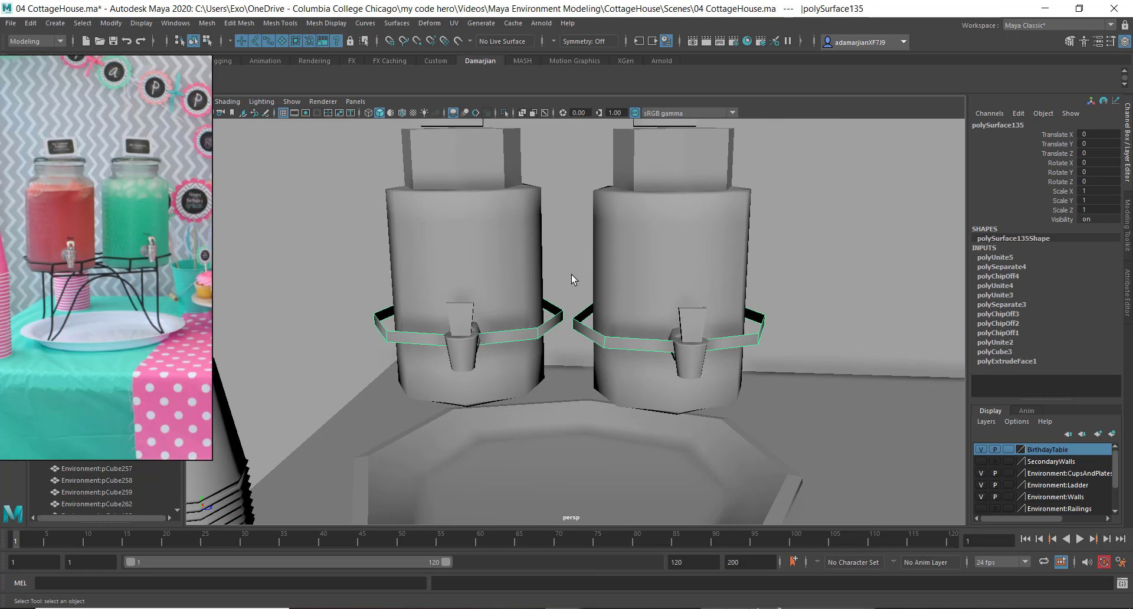
Delete the band faces that point towards each other in the gap between the two dispensers.
{"action": "left_click", "coordinate": [574, 339]}
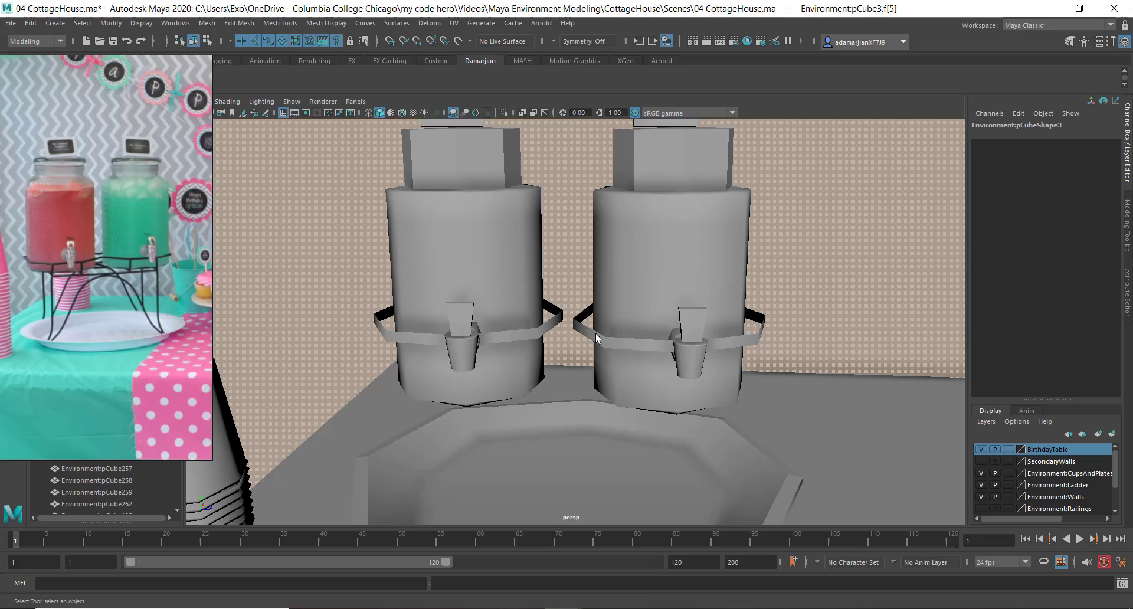
{"action": "right_click_drag", "start_coordinate": [599, 336], "coordinate": [621, 328]}
{"action": "left_click", "coordinate": [638, 346]}
{"action": "left_click_drag", "start_coordinate": [547, 289], "coordinate": [583, 345]}
{"action": "key", "text": "Delete"}
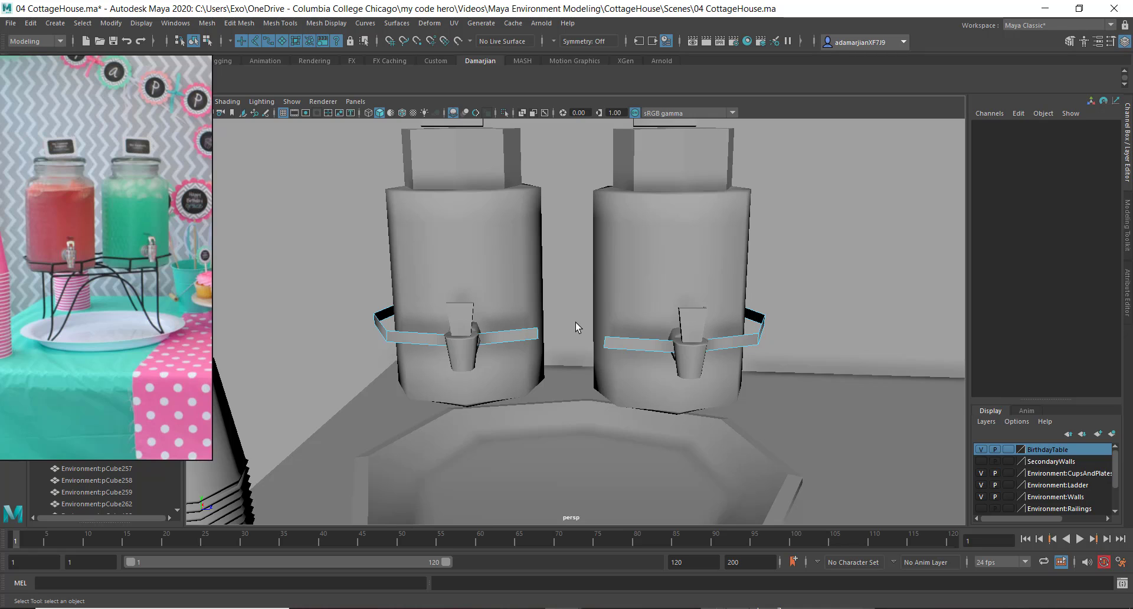
Bridge the open front end edges of the two bands with a connecting strip, using 1 division and a linear curve.
{"action": "left_click", "coordinate": [534, 337]}
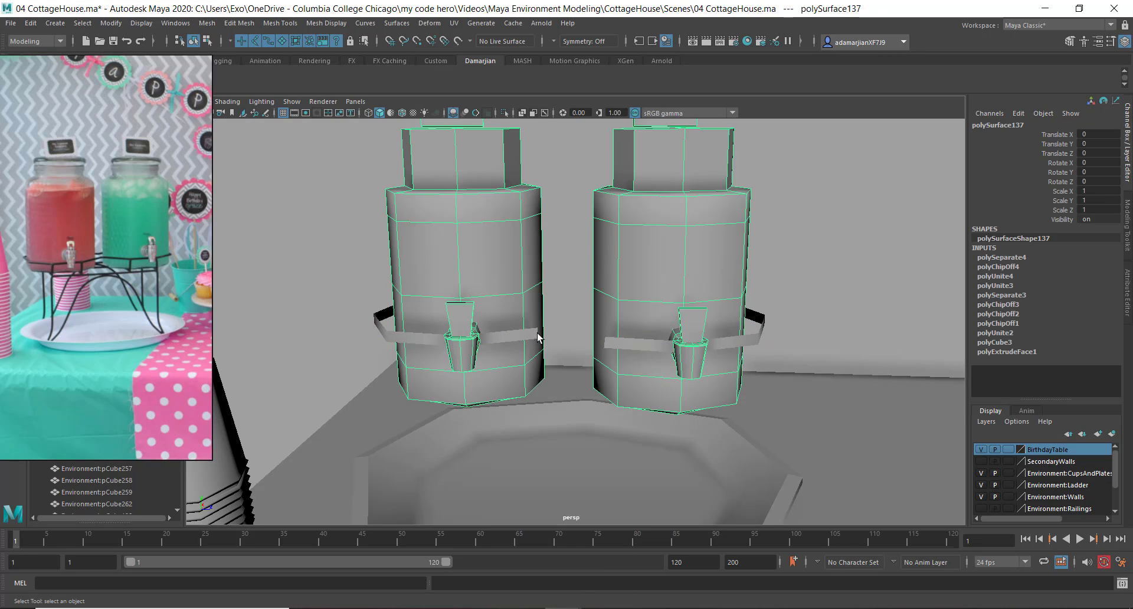
{"action": "left_click", "coordinate": [534, 333]}
{"action": "right_click_drag", "start_coordinate": [533, 331], "coordinate": [525, 250]}
{"action": "key", "text": "w"}
{"action": "scroll", "coordinate": [543, 332], "scroll_direction": "up", "scroll_amount": 3}
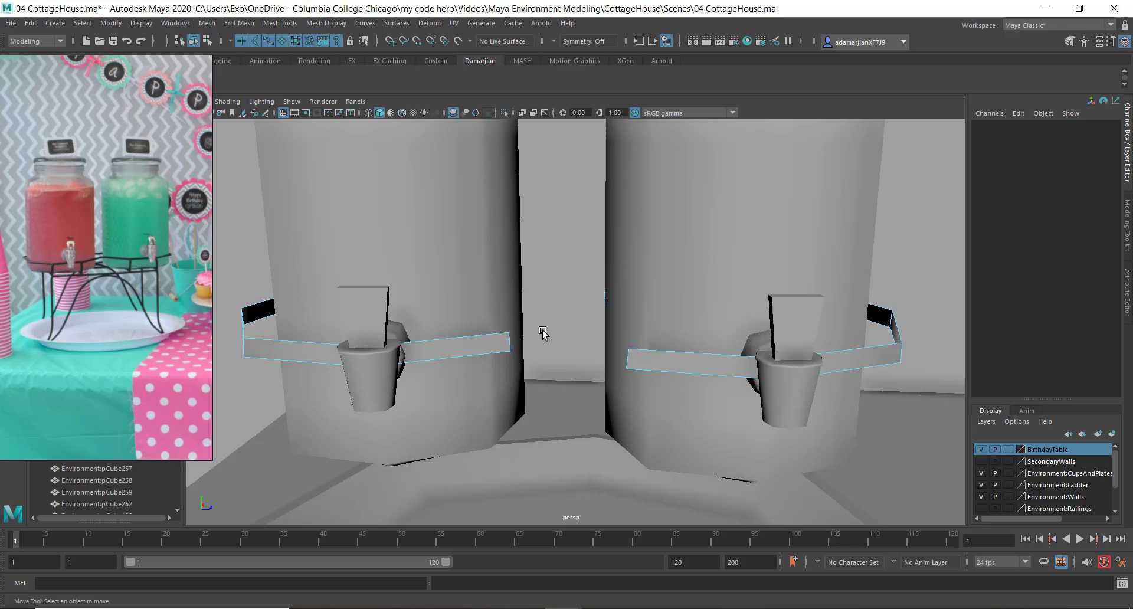
{"action": "left_click", "coordinate": [511, 343]}
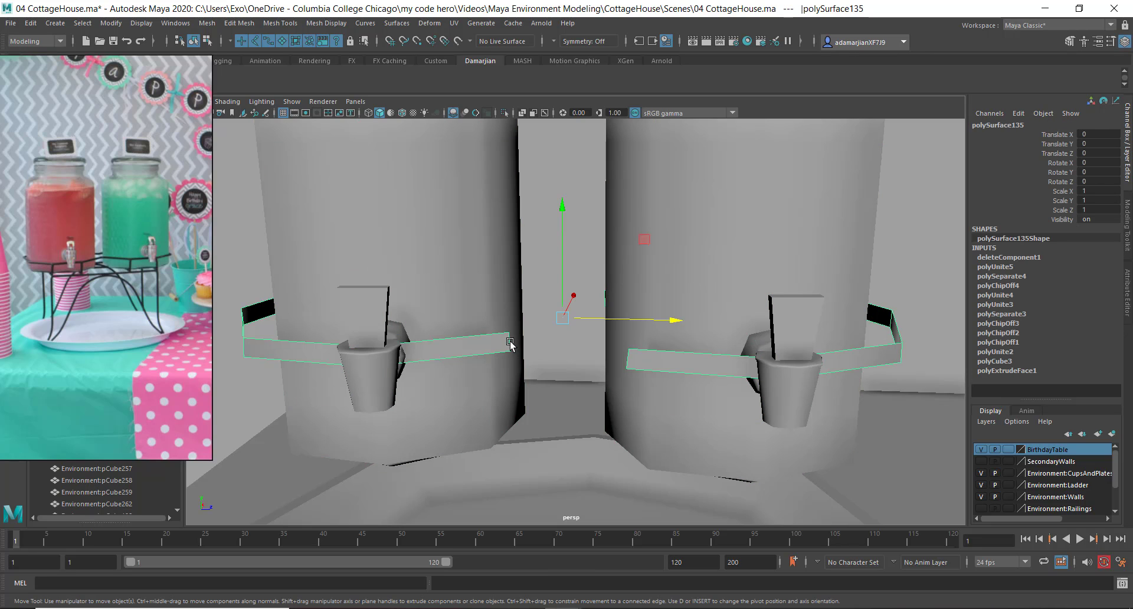
{"action": "right_click_drag", "start_coordinate": [511, 342], "coordinate": [509, 276]}
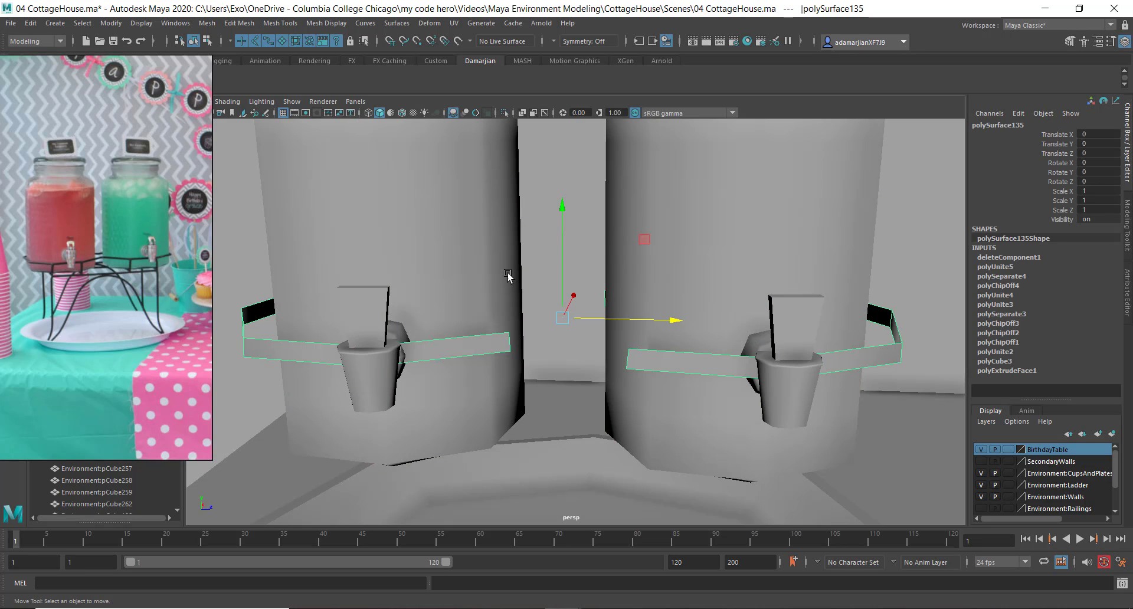
{"action": "left_click", "coordinate": [510, 345]}
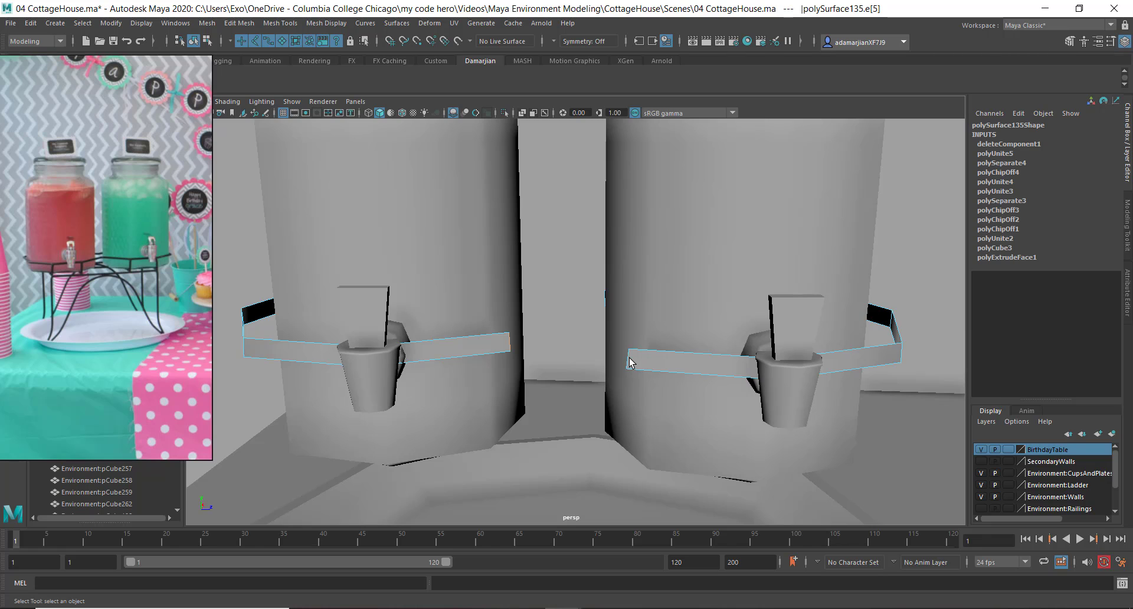
{"action": "right_click_drag", "start_coordinate": [590, 327], "coordinate": [557, 459], "text": "shift"}
{"action": "left_click_drag", "start_coordinate": [615, 365], "coordinate": [662, 381], "text": "alt"}
{"action": "middle_click_drag", "start_coordinate": [612, 371], "coordinate": [643, 425], "text": "alt"}
{"action": "left_click_drag", "start_coordinate": [643, 425], "coordinate": [596, 382], "text": "alt"}
{"action": "middle_click_drag", "start_coordinate": [596, 382], "coordinate": [605, 391], "text": "alt"}
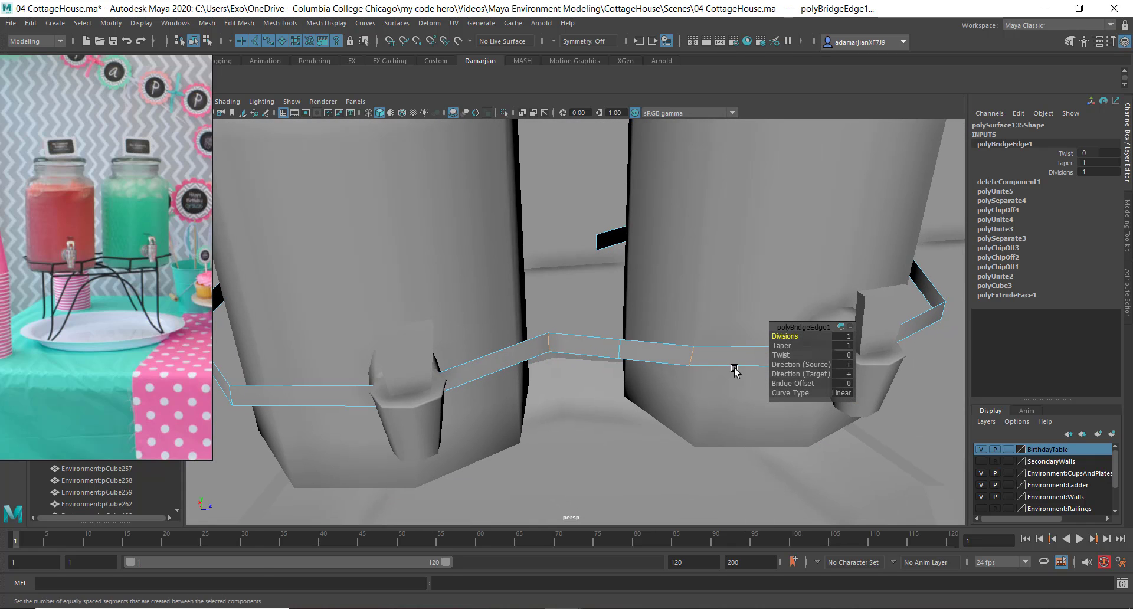
Move the middle vertices of the front connecting strip inward into the gap between the two dispensers.
{"action": "left_click_drag", "start_coordinate": [730, 365], "coordinate": [632, 361], "text": "alt"}
{"action": "right_click_drag", "start_coordinate": [647, 302], "coordinate": [584, 285]}
{"action": "left_click_drag", "start_coordinate": [595, 286], "coordinate": [659, 362]}
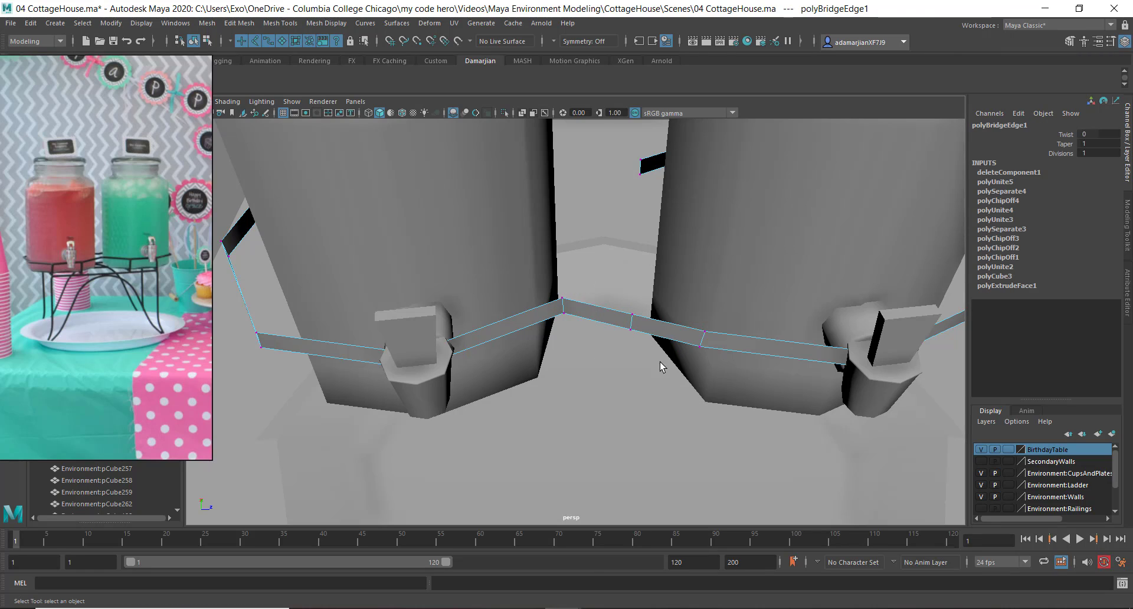
{"action": "key", "text": "w"}
{"action": "left_click_drag", "start_coordinate": [620, 262], "coordinate": [616, 214]}
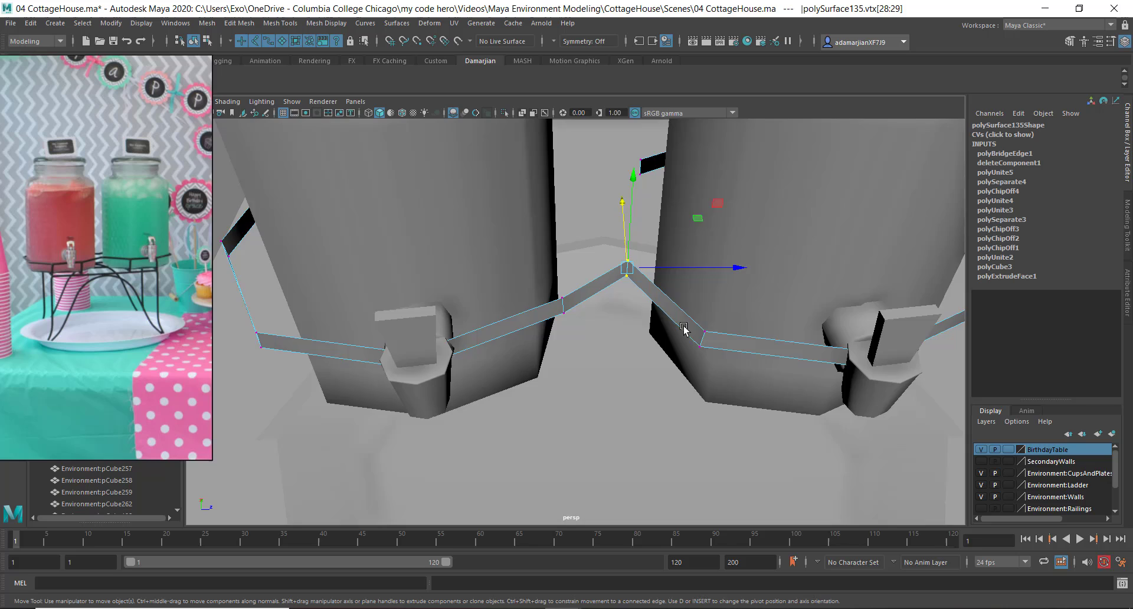
{"action": "left_click_drag", "start_coordinate": [685, 328], "coordinate": [681, 273], "text": "alt"}
{"action": "scroll", "coordinate": [708, 384], "scroll_direction": "down", "scroll_amount": 5}
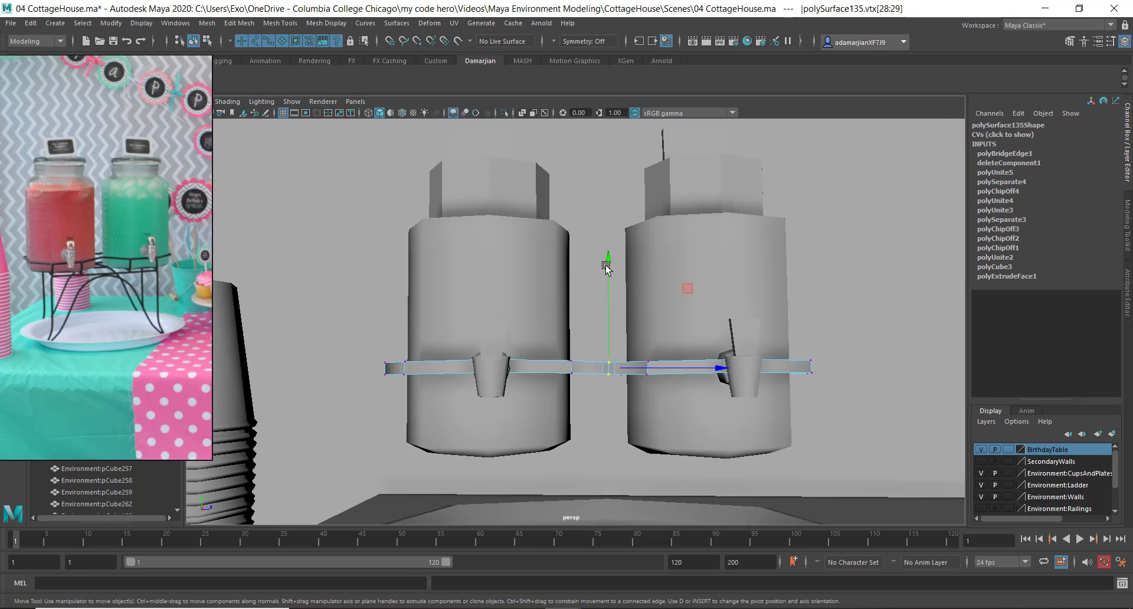
{"action": "right_click_drag", "start_coordinate": [273, 278], "coordinate": [222, 286], "text": "alt"}
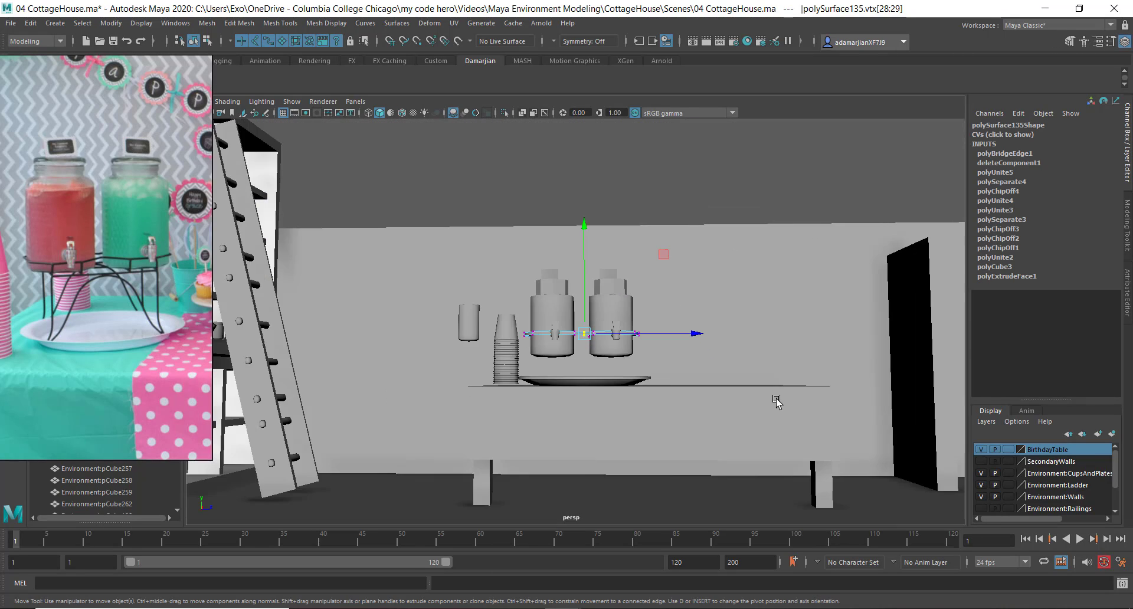
Return to object selection and examine the open rear ends of the band between the dispensers.
{"action": "left_click_drag", "start_coordinate": [777, 399], "coordinate": [561, 416], "text": "alt"}
{"action": "right_click_drag", "start_coordinate": [586, 293], "coordinate": [679, 218]}
{"action": "left_click_drag", "start_coordinate": [527, 367], "coordinate": [590, 322], "text": "alt"}
{"action": "scroll", "coordinate": [592, 358], "scroll_direction": "up", "scroll_amount": 8}
{"action": "left_click_drag", "start_coordinate": [592, 359], "coordinate": [378, 446], "text": "alt"}
{"action": "middle_click_drag", "start_coordinate": [468, 407], "coordinate": [479, 324], "text": "alt"}
{"action": "right_click_drag", "start_coordinate": [480, 324], "coordinate": [645, 365], "text": "alt"}
{"action": "left_click_drag", "start_coordinate": [645, 365], "coordinate": [614, 331], "text": "alt"}
{"action": "left_click_drag", "start_coordinate": [639, 380], "coordinate": [635, 367], "text": "alt"}
{"action": "scroll", "coordinate": [647, 404], "scroll_direction": "up", "scroll_amount": 5}
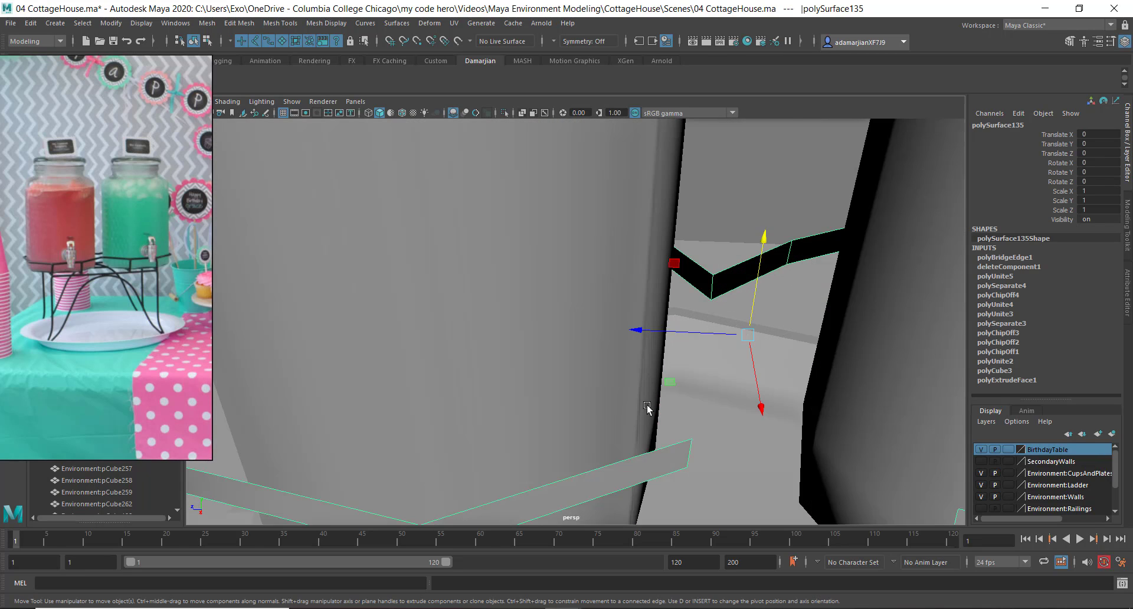
{"action": "scroll", "coordinate": [646, 402], "scroll_direction": "down", "scroll_amount": 5}
{"action": "middle_click_drag", "start_coordinate": [648, 395], "coordinate": [638, 380], "text": "alt"}
{"action": "right_click_drag", "start_coordinate": [638, 301], "coordinate": [640, 260]}
{"action": "left_click", "coordinate": [632, 304]}
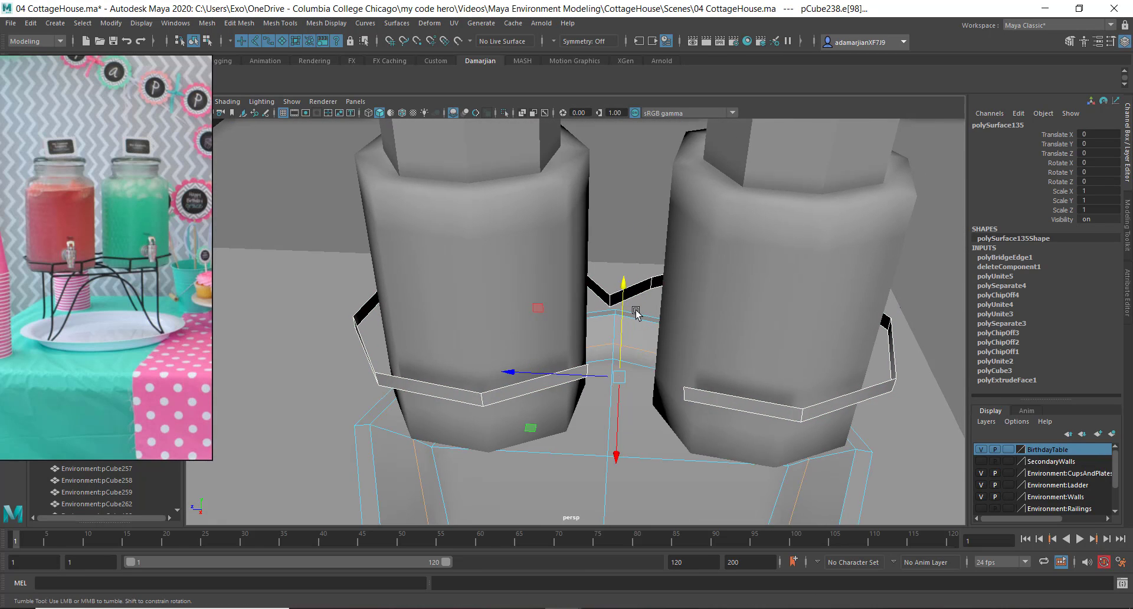
{"action": "mouse_move", "coordinate": [632, 303]}
{"action": "left_mouse_down", "text": "alt"}
{"action": "mouse_move", "coordinate": [653, 321]}
{"action": "mouse_move", "coordinate": [643, 311]}
{"action": "left_mouse_up", "text": "alt"}
{"action": "left_click", "coordinate": [592, 375]}
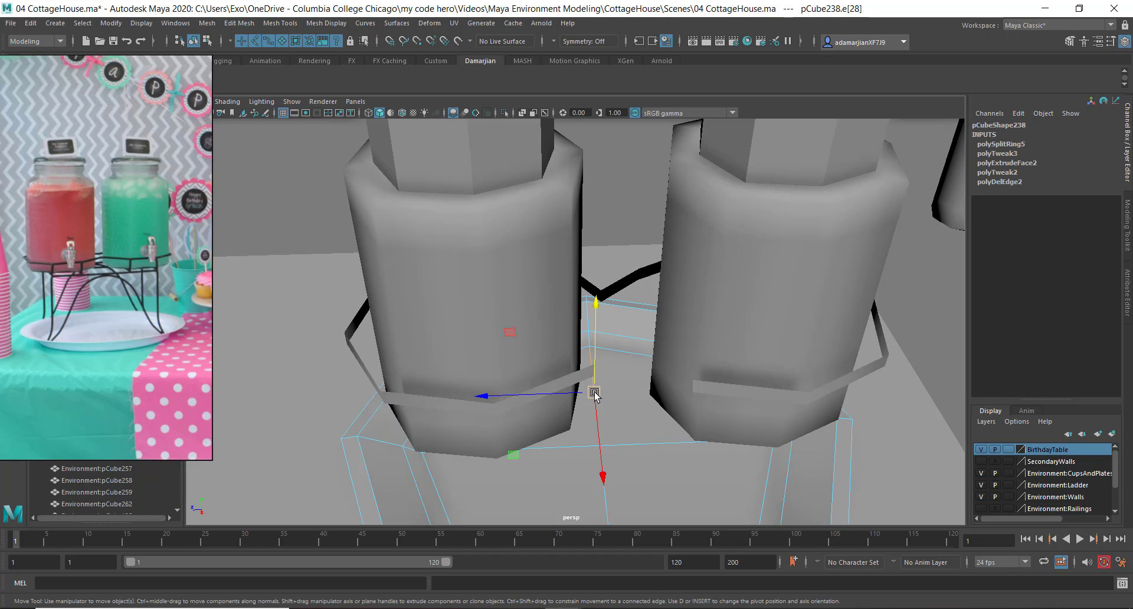
{"action": "left_click_drag", "start_coordinate": [594, 390], "coordinate": [622, 376], "text": "alt"}
Bridge the open rear end edges of the band with a connecting strip, using 1 division and a linear curve.
{"action": "right_click_drag", "start_coordinate": [624, 346], "coordinate": [671, 287]}
{"action": "left_click", "coordinate": [628, 328]}
{"action": "right_click_drag", "start_coordinate": [684, 233], "coordinate": [684, 204]}
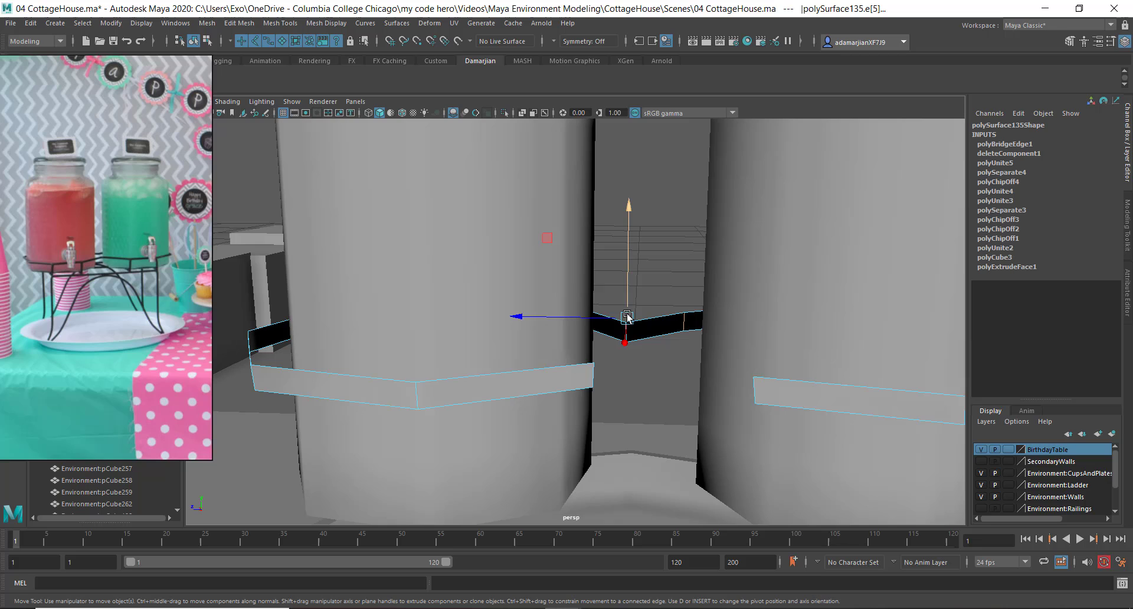
{"action": "left_click", "coordinate": [593, 374]}
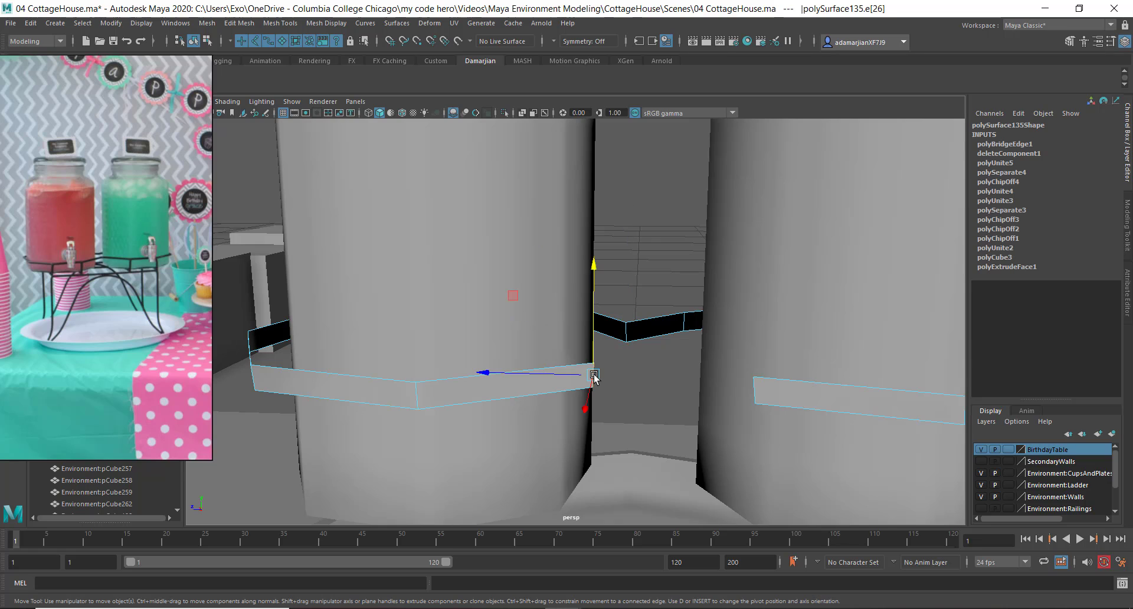
{"action": "left_click", "coordinate": [756, 392], "text": "shift"}
{"action": "right_click_drag", "start_coordinate": [681, 229], "coordinate": [693, 371], "text": "shift"}
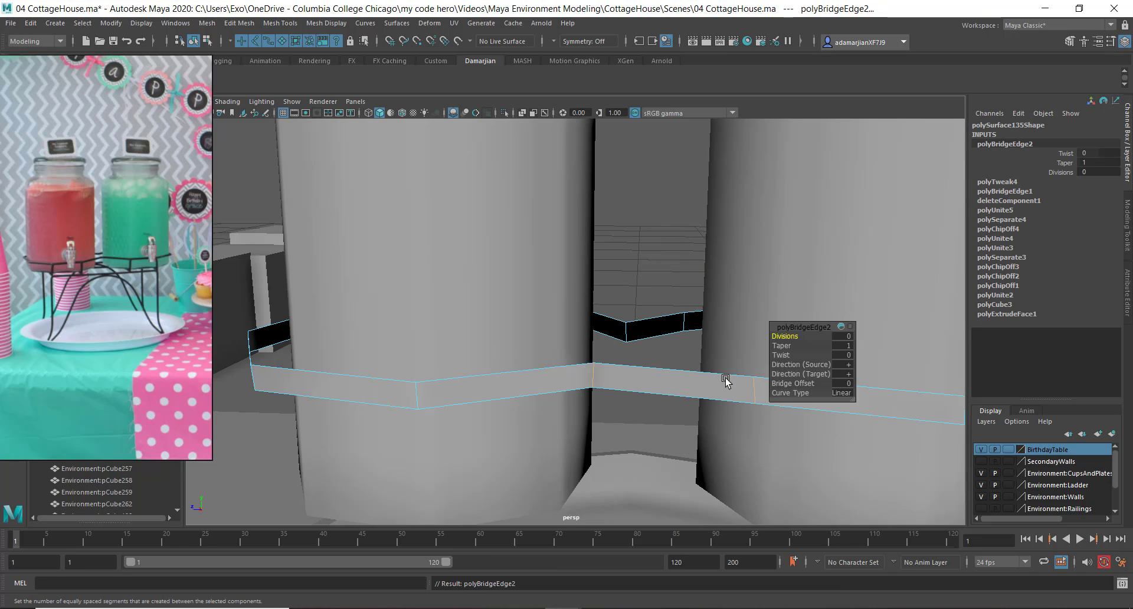
{"action": "left_click_drag", "start_coordinate": [726, 381], "coordinate": [679, 366], "text": "alt"}
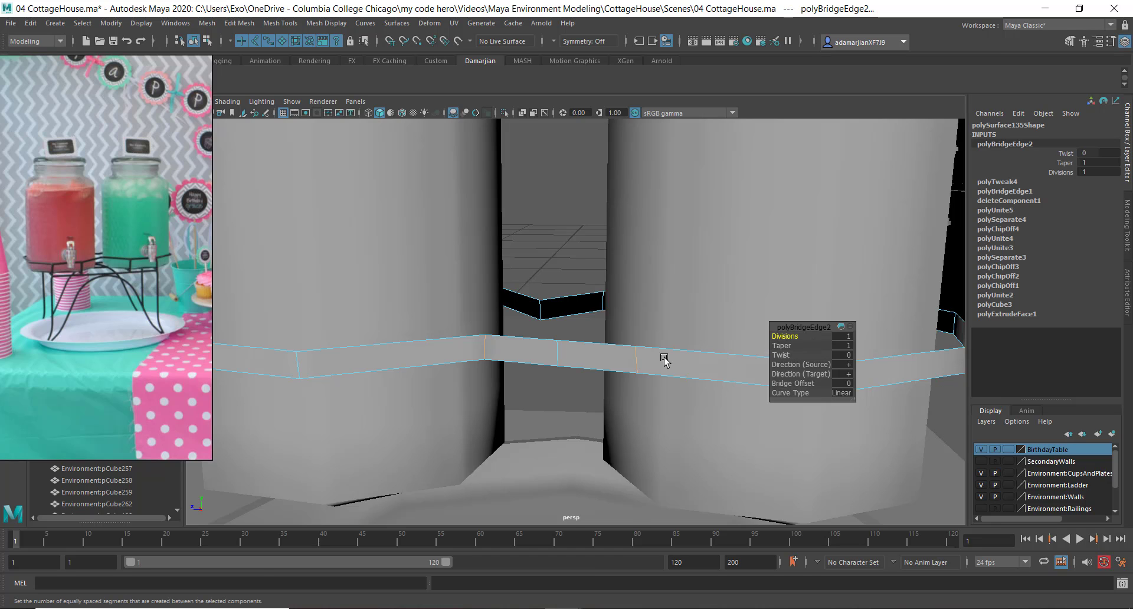
Move the rear strip's middle vertices and align them with the front strip's middle vertices by scaling along Z.
{"action": "right_click_drag", "start_coordinate": [581, 345], "coordinate": [541, 340]}
{"action": "left_click_drag", "start_coordinate": [541, 334], "coordinate": [588, 387]}
{"action": "left_click_drag", "start_coordinate": [587, 387], "coordinate": [554, 403], "text": "alt"}
{"action": "key", "text": "w"}
{"action": "left_click_drag", "start_coordinate": [561, 310], "coordinate": [575, 405]}
{"action": "key", "text": "r"}
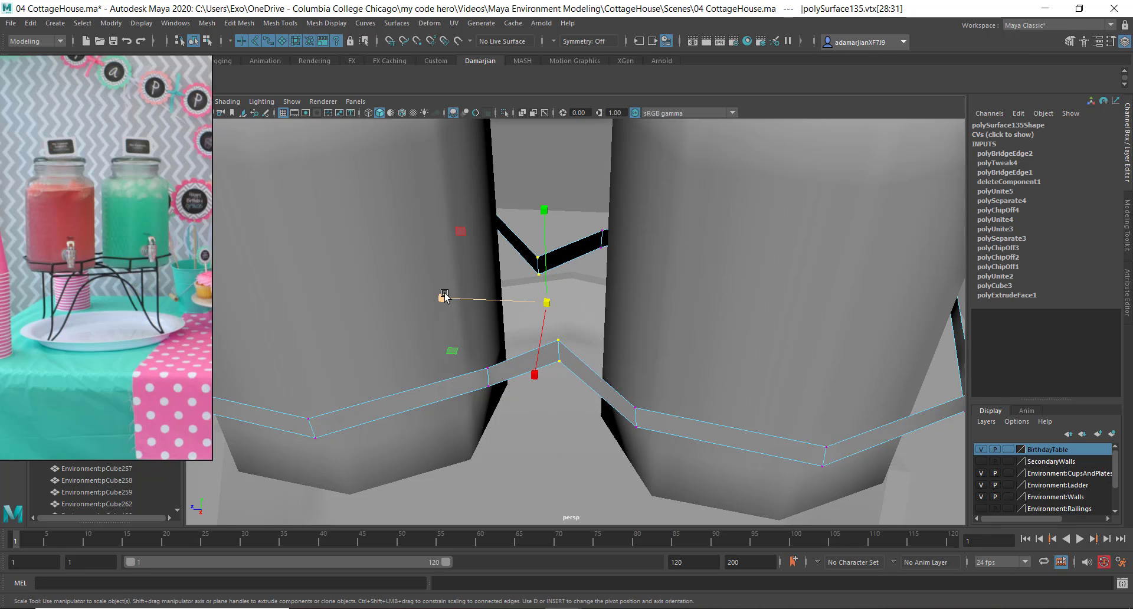
{"action": "left_click_drag", "start_coordinate": [444, 296], "coordinate": [578, 311]}
Lower the middle vertices of the rear connecting strip until they are level with the rest of the band.
{"action": "left_click_drag", "start_coordinate": [515, 376], "coordinate": [524, 423], "text": "alt"}
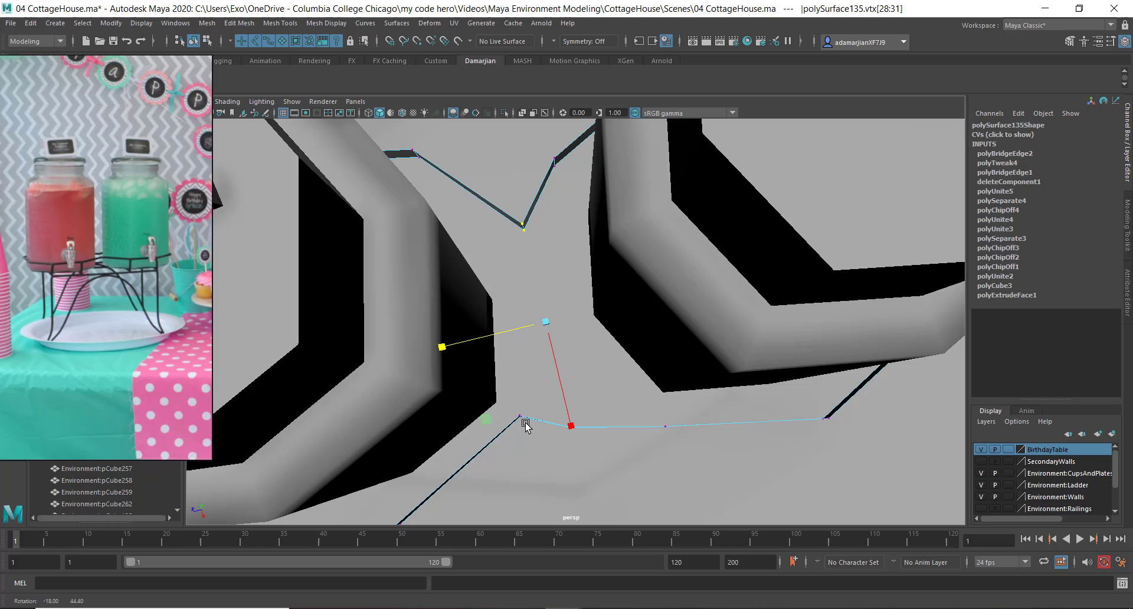
{"action": "left_click_drag", "start_coordinate": [604, 404], "coordinate": [566, 281], "text": "alt"}
{"action": "left_click", "coordinate": [550, 283]}
{"action": "left_click", "coordinate": [553, 295]}
{"action": "right_click_drag", "start_coordinate": [543, 210], "coordinate": [522, 205]}
{"action": "left_click_drag", "start_coordinate": [536, 223], "coordinate": [585, 302]}
{"action": "key", "text": "w"}
{"action": "left_click_drag", "start_coordinate": [560, 169], "coordinate": [559, 230]}
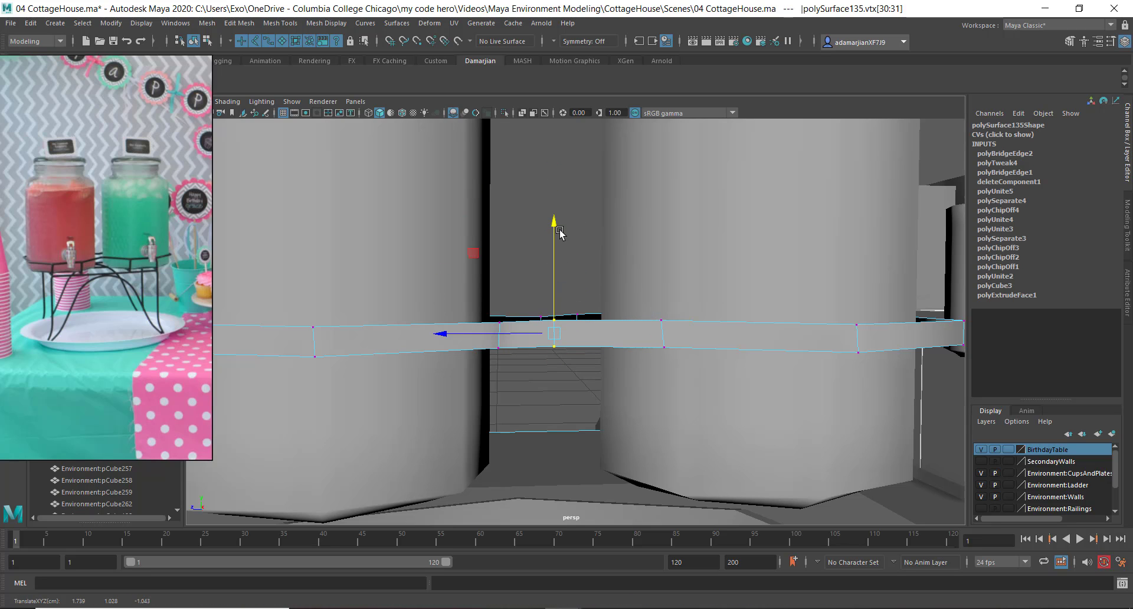
Delete one surplus vertical edge from each of the front and rear connecting strips between the dispensers.
{"action": "right_click_drag", "start_coordinate": [519, 255], "coordinate": [503, 221]}
{"action": "scroll", "coordinate": [494, 380], "scroll_direction": "down", "scroll_amount": 6}
{"action": "left_click_drag", "start_coordinate": [492, 381], "coordinate": [591, 401], "text": "alt"}
{"action": "scroll", "coordinate": [596, 407], "scroll_direction": "up", "scroll_amount": 4}
{"action": "left_click_drag", "start_coordinate": [648, 484], "coordinate": [564, 374], "text": "alt"}
{"action": "scroll", "coordinate": [599, 431], "scroll_direction": "up", "scroll_amount": 5}
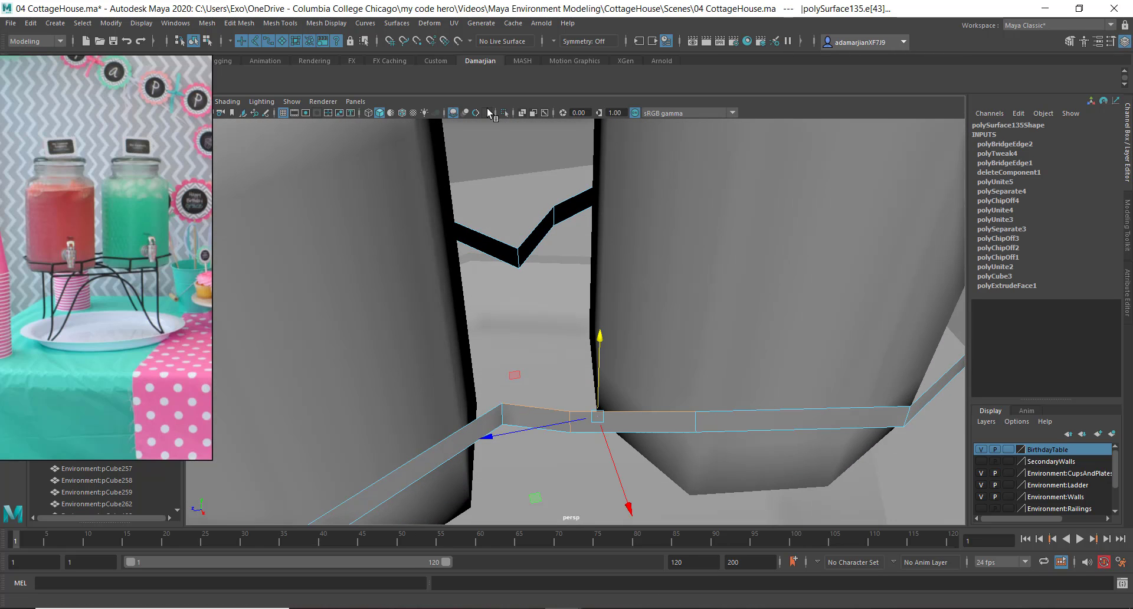
{"action": "right_click_drag", "start_coordinate": [492, 134], "coordinate": [476, 77]}
{"action": "left_click_drag", "start_coordinate": [520, 210], "coordinate": [515, 179], "text": "alt"}
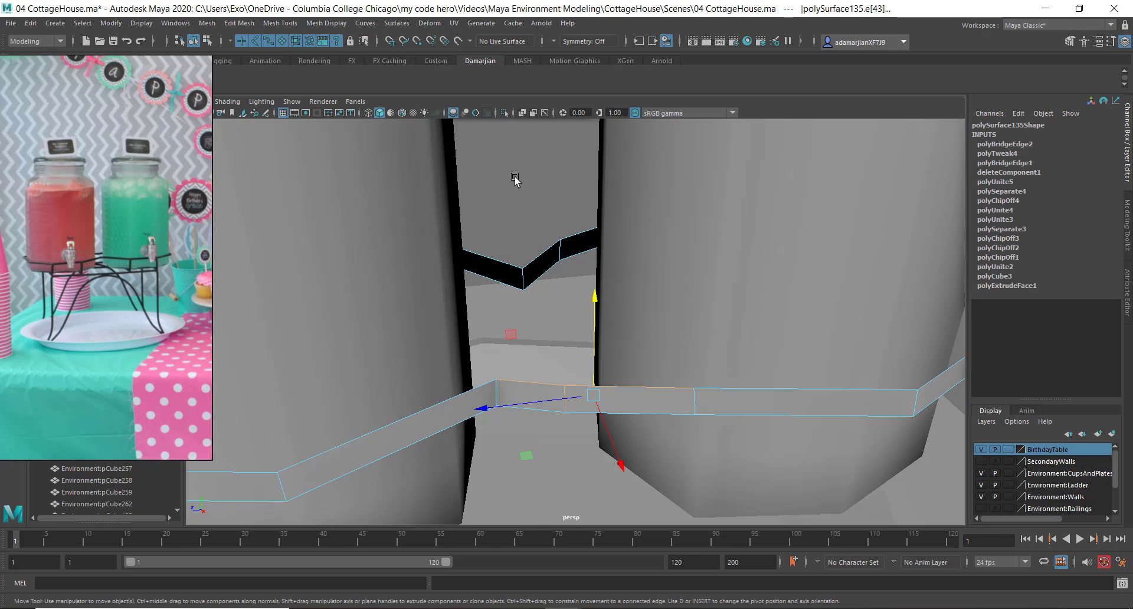
{"action": "left_click", "coordinate": [558, 255]}
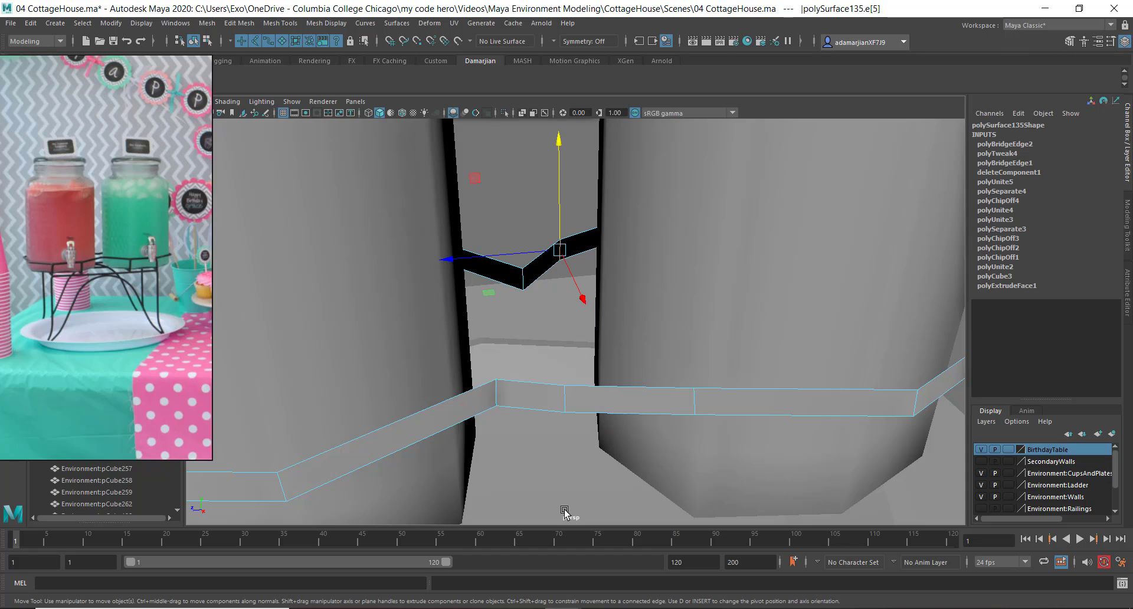
{"action": "left_click", "coordinate": [568, 399]}
{"action": "key", "text": "ctrl+z"}
{"action": "left_click", "coordinate": [565, 403], "text": "shift"}
{"action": "right_click_drag", "start_coordinate": [851, 124], "coordinate": [433, 398], "text": "alt"}
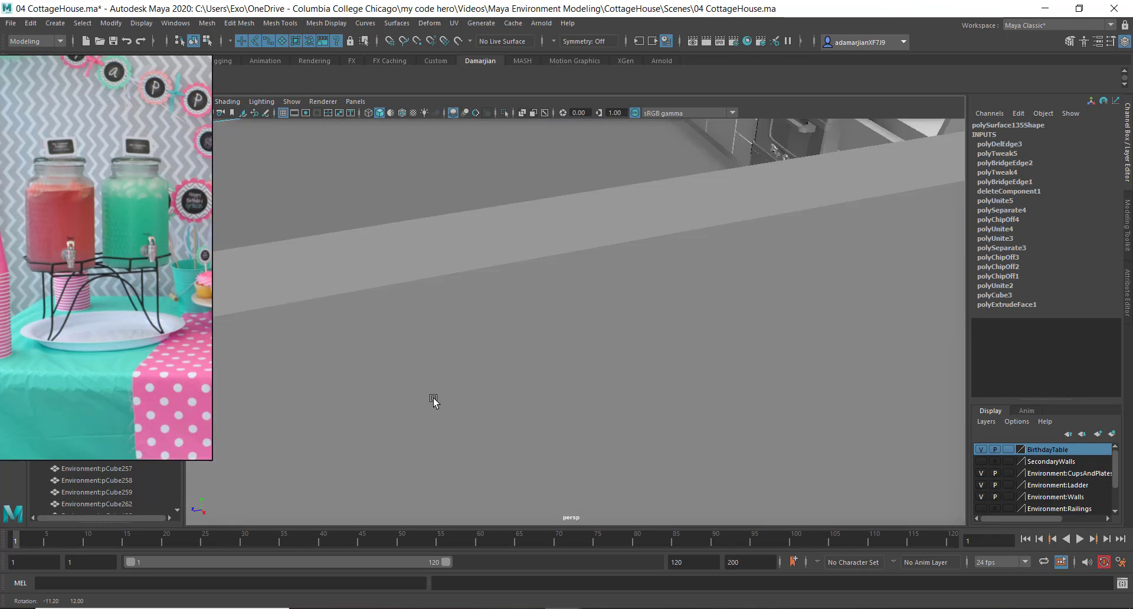
{"action": "left_click_drag", "start_coordinate": [433, 398], "coordinate": [645, 343], "text": "alt"}
{"action": "scroll", "coordinate": [614, 326], "scroll_direction": "up", "scroll_amount": 5}
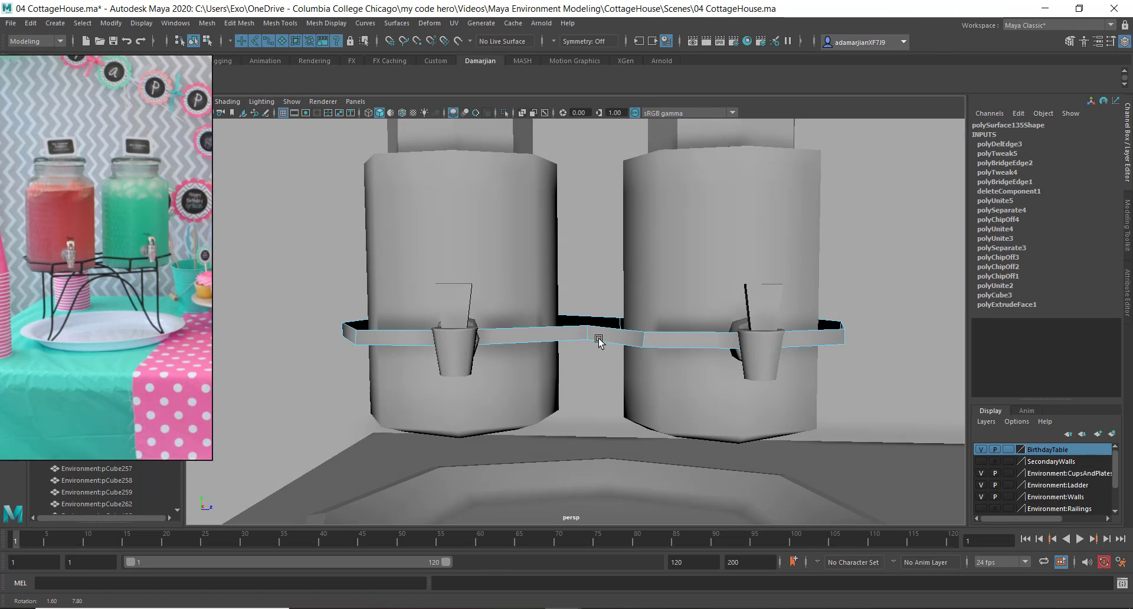
Lower the band to Translate Y -0.028 below the spouts and duplicate it at Translate Y -0.07 with a uniform scale of 0.929.
{"action": "right_click_drag", "start_coordinate": [597, 329], "coordinate": [623, 299]}
{"action": "mouse_move", "coordinate": [623, 299]}
{"action": "left_mouse_down", "text": "alt"}
{"action": "mouse_move", "coordinate": [610, 331]}
{"action": "mouse_move", "coordinate": [622, 337]}
{"action": "mouse_move", "coordinate": [600, 331]}
{"action": "mouse_move", "coordinate": [616, 318]}
{"action": "left_mouse_up", "text": "alt"}
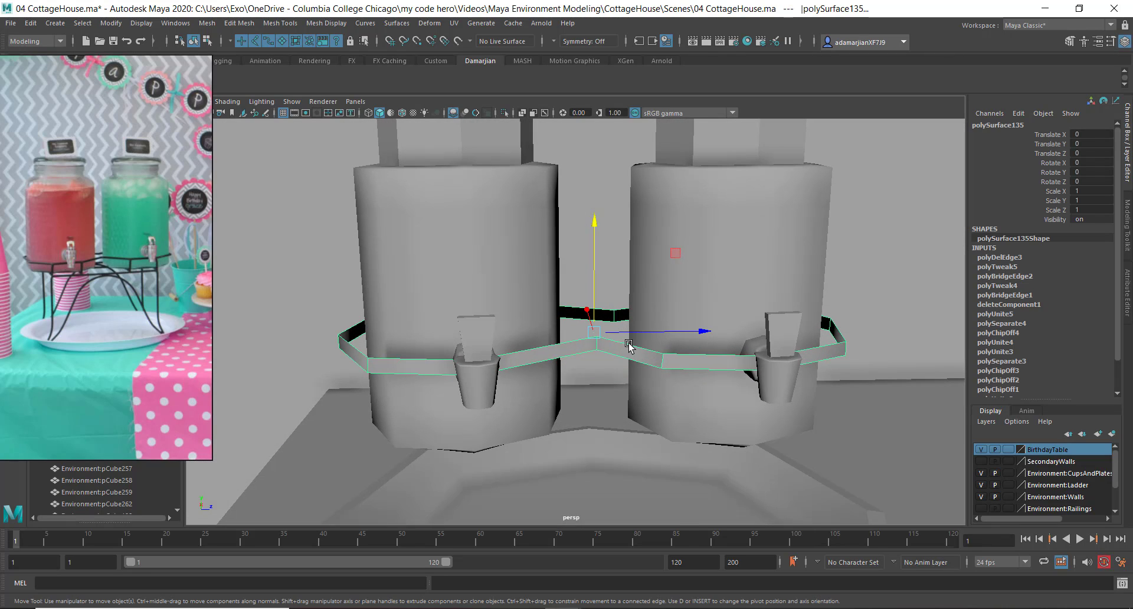
{"action": "right_click_drag", "start_coordinate": [629, 343], "coordinate": [613, 217]}
{"action": "left_click_drag", "start_coordinate": [590, 220], "coordinate": [602, 321]}
{"action": "key", "text": "r"}
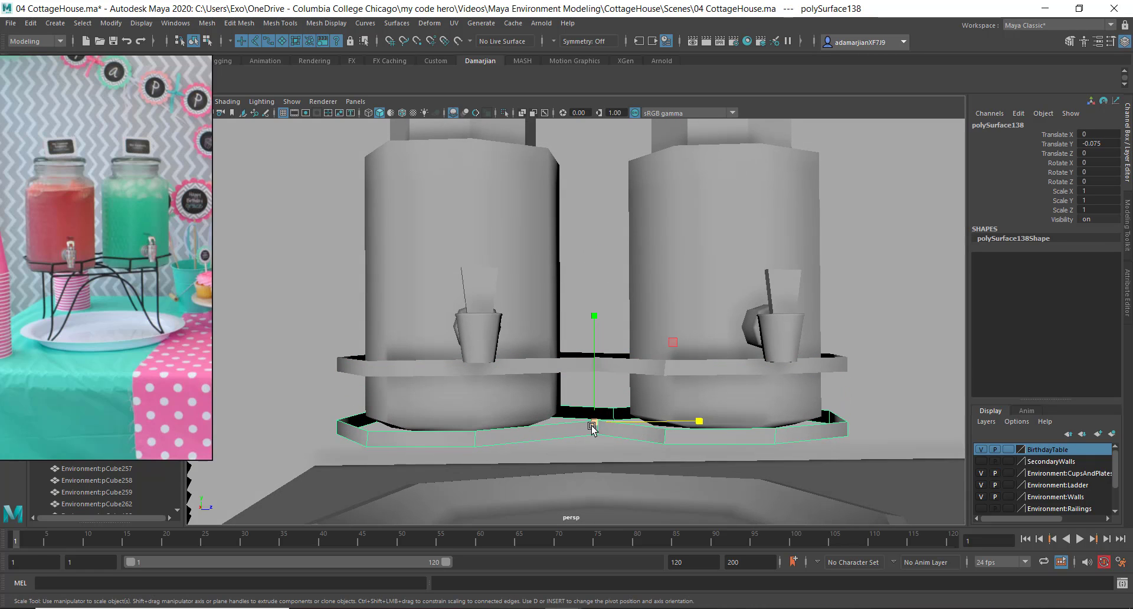
{"action": "left_click_drag", "start_coordinate": [593, 428], "coordinate": [632, 369]}
{"action": "key", "text": "w"}
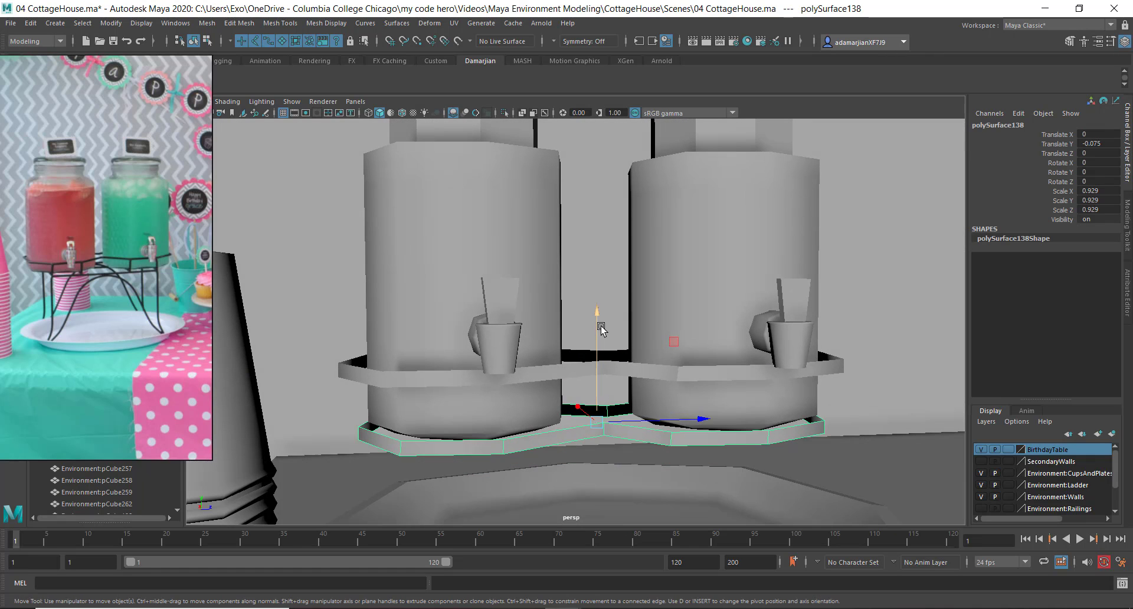
{"action": "left_click_drag", "start_coordinate": [601, 329], "coordinate": [600, 318]}
Combine the upper and lower bands of the dispenser stand into one mesh.
{"action": "right_click_drag", "start_coordinate": [495, 370], "coordinate": [546, 392], "text": "alt"}
{"action": "middle_click_drag", "start_coordinate": [547, 392], "coordinate": [606, 306], "text": "alt"}
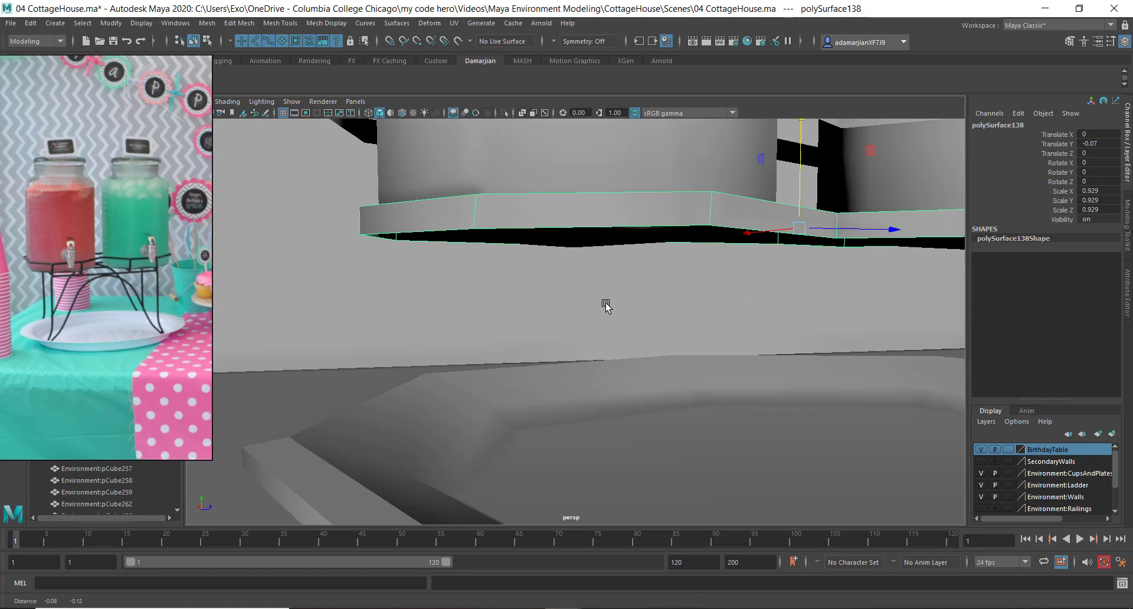
{"action": "left_click_drag", "start_coordinate": [606, 305], "coordinate": [648, 201], "text": "alt"}
{"action": "left_click", "coordinate": [651, 155], "text": "shift"}
{"action": "right_click_drag", "start_coordinate": [651, 155], "coordinate": [625, 210], "text": "alt"}
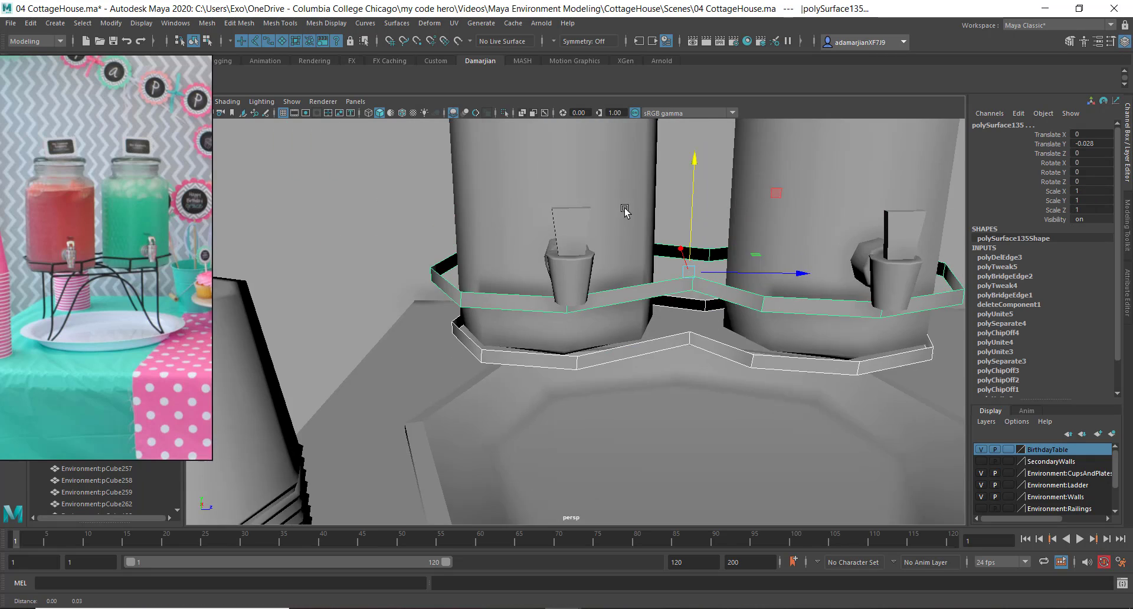
{"action": "left_click_drag", "start_coordinate": [624, 210], "coordinate": [600, 281], "text": "alt"}
{"action": "left_click_drag", "start_coordinate": [827, 331], "coordinate": [837, 310], "text": "alt"}
{"action": "right_click_drag", "start_coordinate": [712, 236], "coordinate": [686, 483], "text": "shift"}
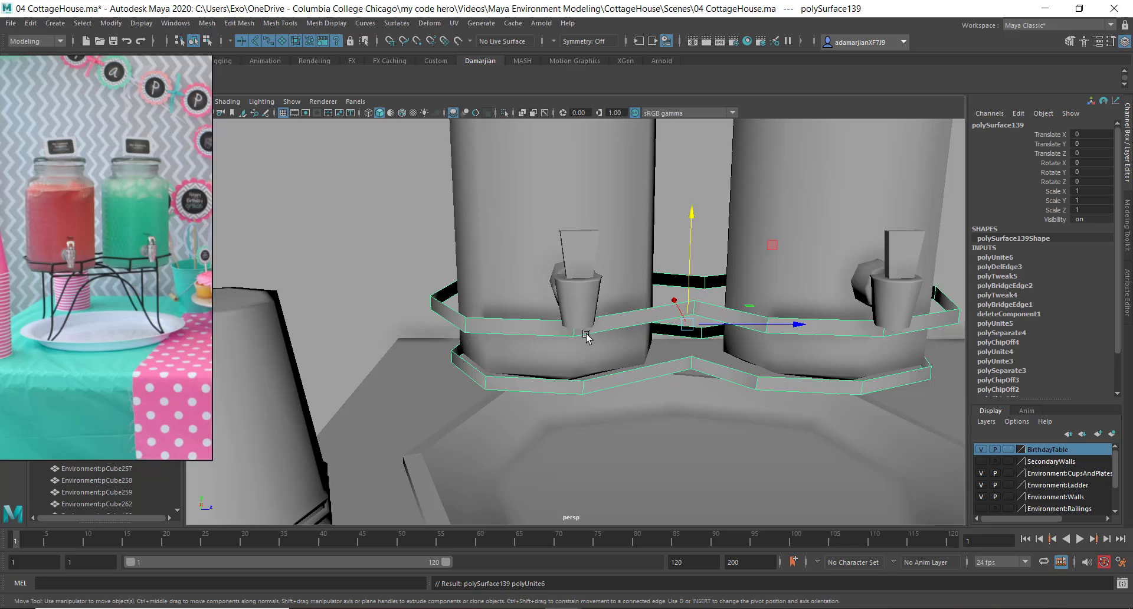
Insert an edge loop beside the front corner edge under each spout, on both the upper and lower bands.
{"action": "left_click_drag", "start_coordinate": [587, 331], "coordinate": [558, 311], "text": "alt"}
{"action": "scroll", "coordinate": [543, 319], "scroll_direction": "up", "scroll_amount": 4}
{"action": "right_click_drag", "start_coordinate": [531, 317], "coordinate": [756, 275]}
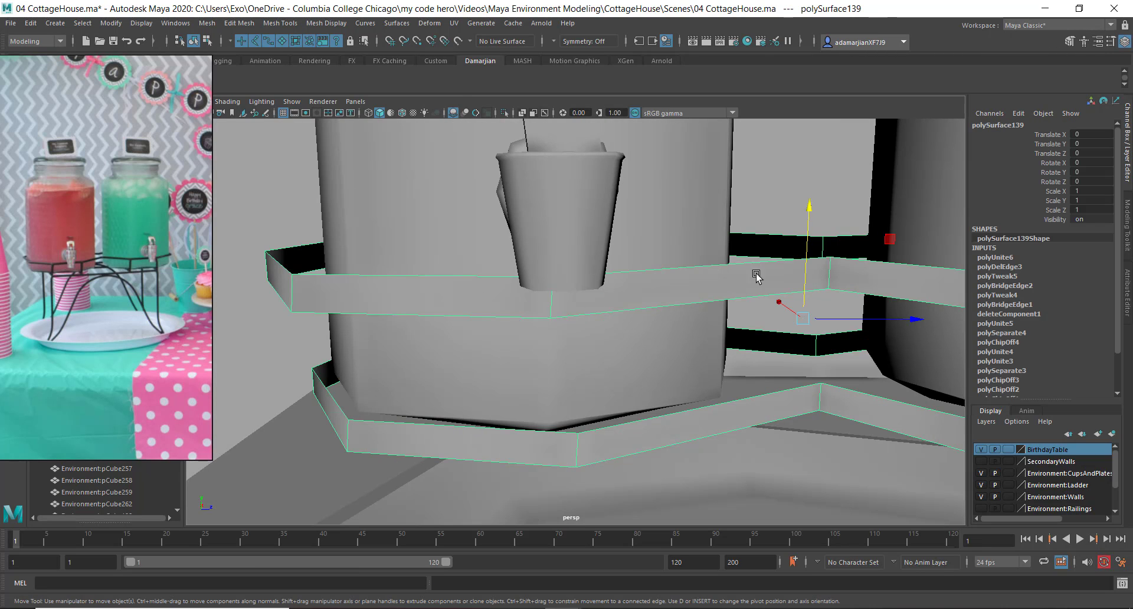
{"action": "right_click_drag", "start_coordinate": [539, 305], "coordinate": [449, 322], "text": "shift"}
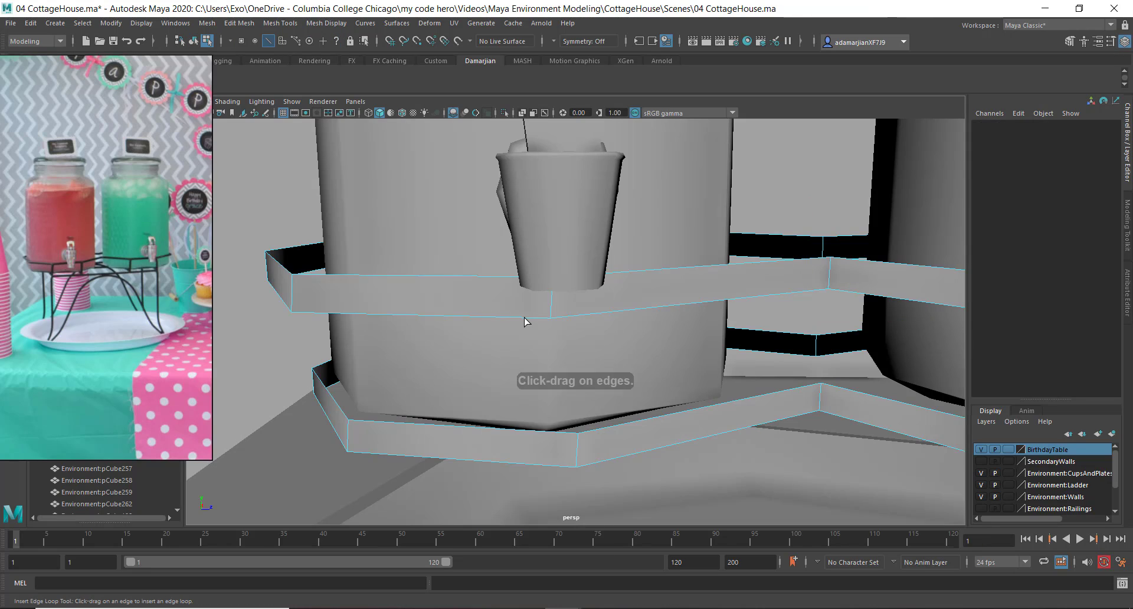
{"action": "left_click", "coordinate": [524, 316]}
{"action": "left_click", "coordinate": [533, 461]}
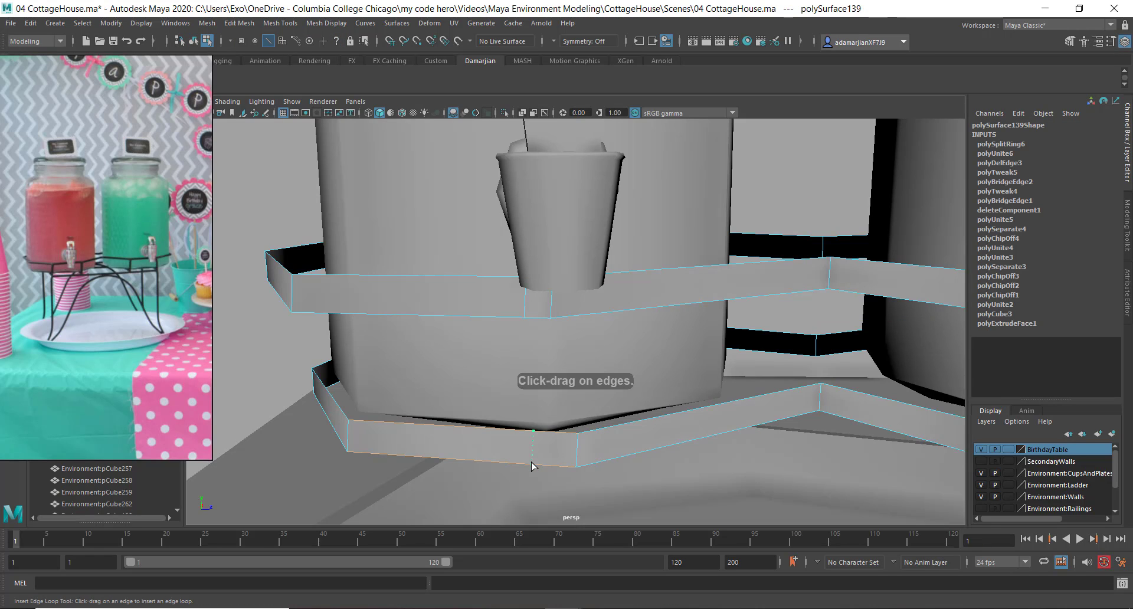
{"action": "middle_click_drag", "start_coordinate": [583, 440], "coordinate": [625, 260], "text": "alt"}
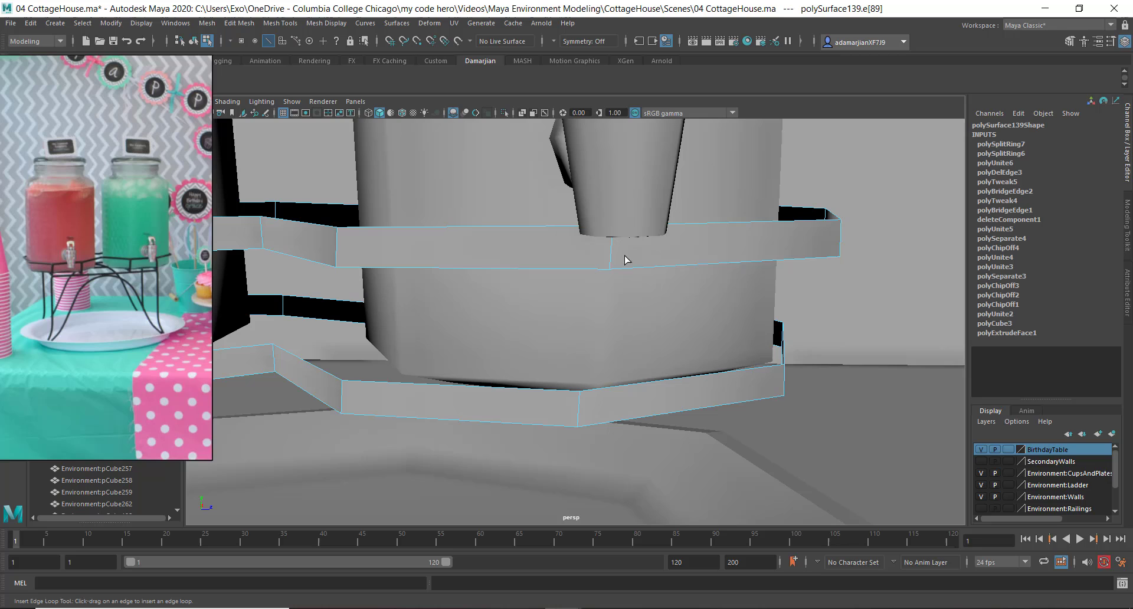
{"action": "left_click", "coordinate": [629, 269]}
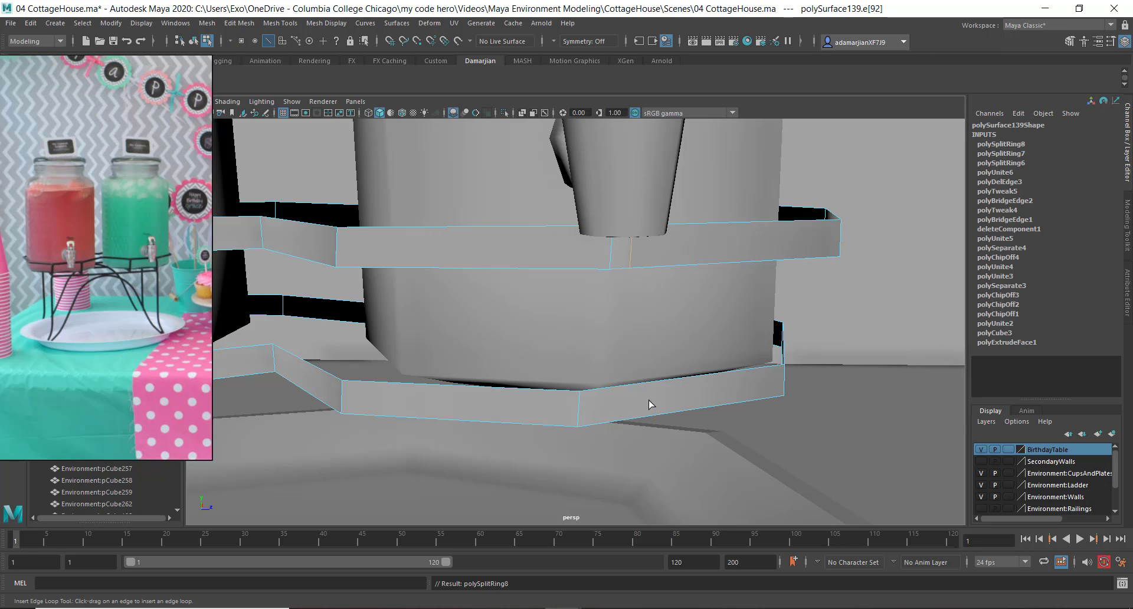
{"action": "left_click", "coordinate": [624, 423]}
Bridge the short edges facing each other on the upper and lower bands below the right spout, with 0 divisions.
{"action": "key", "text": "w"}
{"action": "right_click_drag", "start_coordinate": [649, 291], "coordinate": [656, 251]}
{"action": "left_click", "coordinate": [615, 269]}
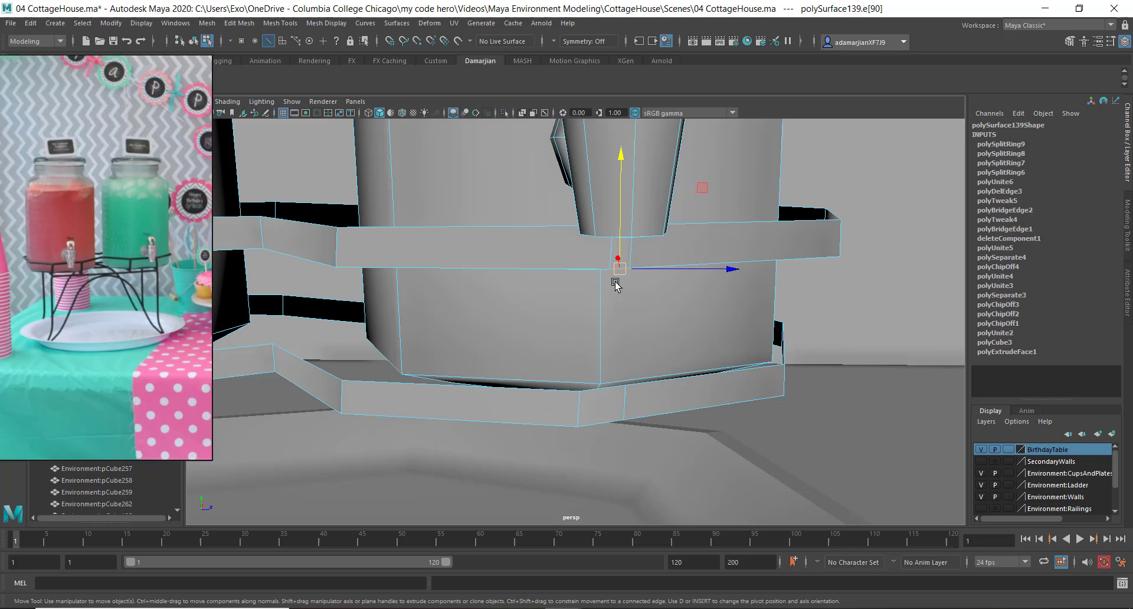
{"action": "left_click", "coordinate": [599, 388], "text": "shift"}
{"action": "right_click_drag", "start_coordinate": [599, 389], "coordinate": [565, 509], "text": "shift"}
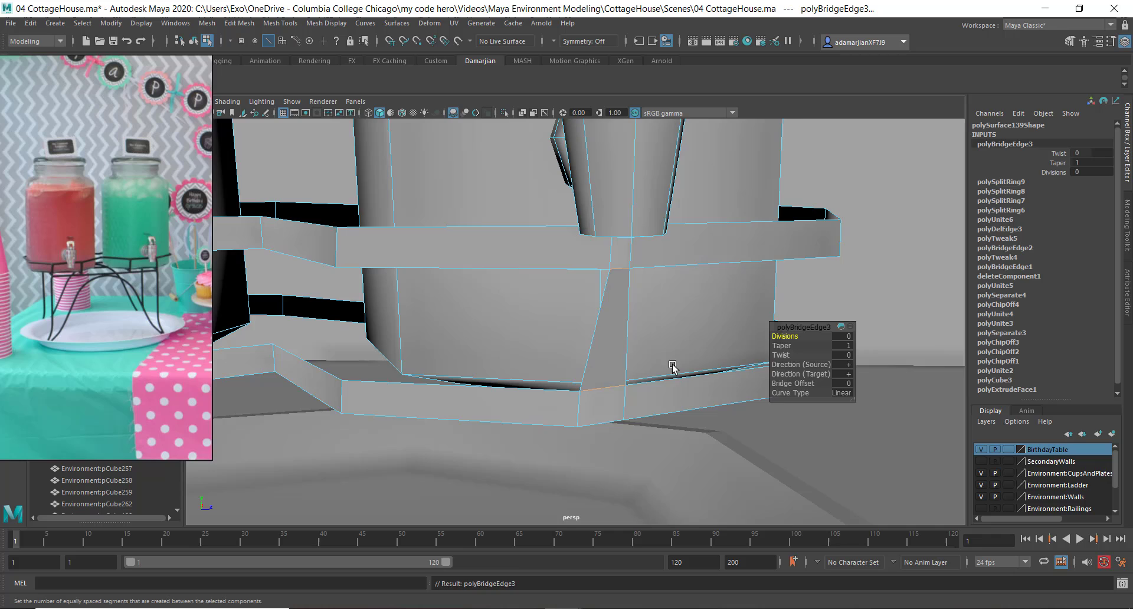
Move the lower band's corner vertices at the base of the new upright strip to narrow it.
{"action": "middle_click_drag", "start_coordinate": [545, 365], "coordinate": [648, 384], "text": "alt"}
{"action": "left_click_drag", "start_coordinate": [649, 407], "coordinate": [640, 426], "text": "alt"}
{"action": "right_click_drag", "start_coordinate": [640, 426], "coordinate": [593, 299]}
{"action": "key", "text": "w"}
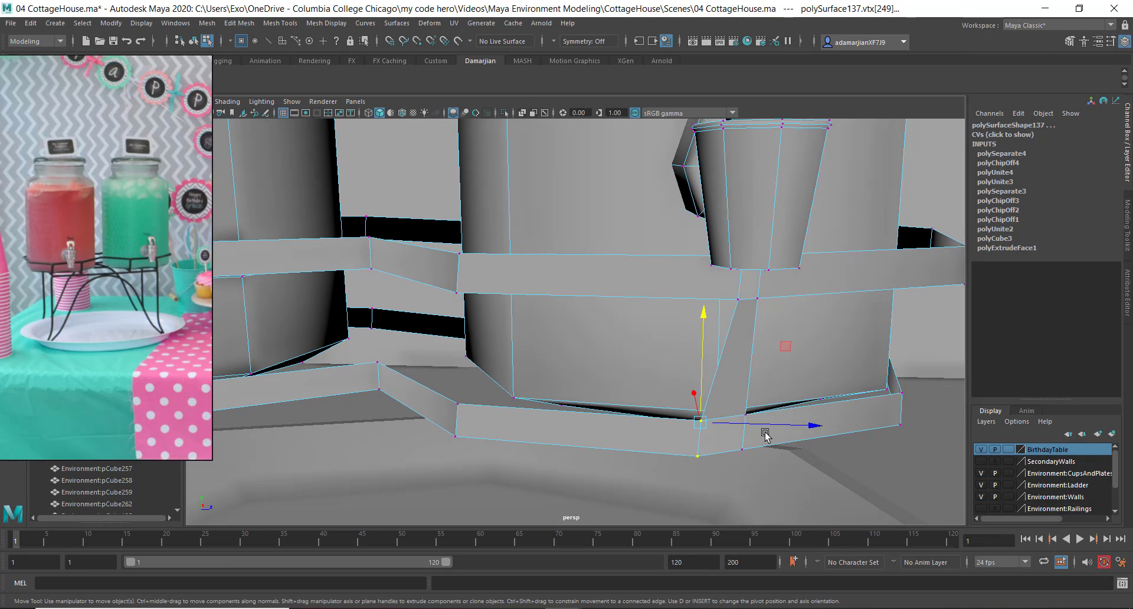
{"action": "left_click_drag", "start_coordinate": [799, 425], "coordinate": [806, 497], "text": "alt"}
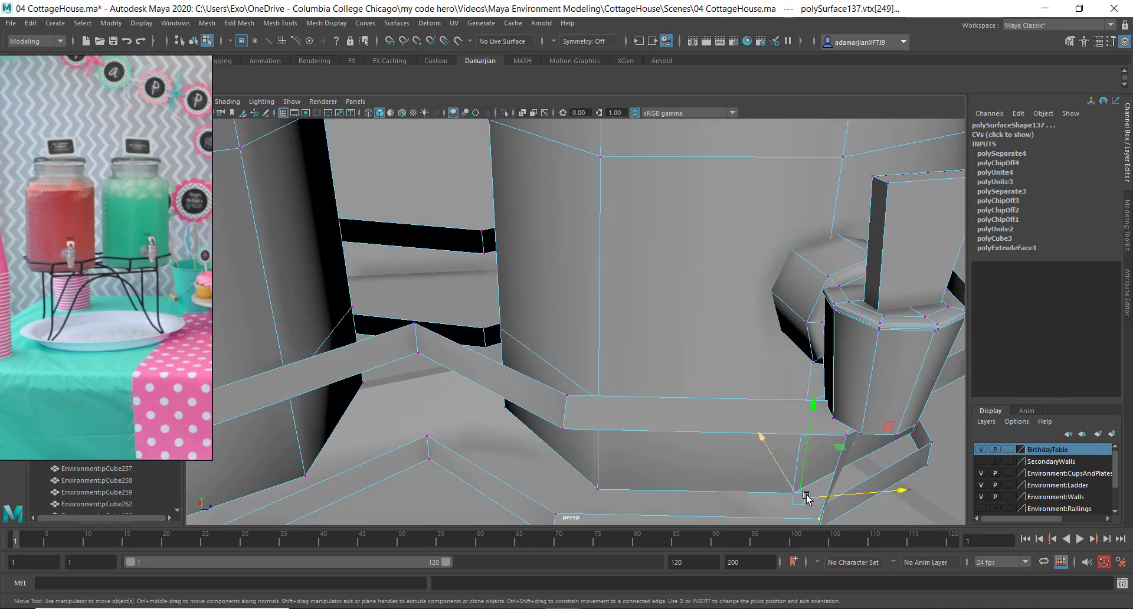
{"action": "left_click_drag", "start_coordinate": [774, 454], "coordinate": [772, 447]}
{"action": "scroll", "coordinate": [762, 395], "scroll_direction": "down", "scroll_amount": 5}
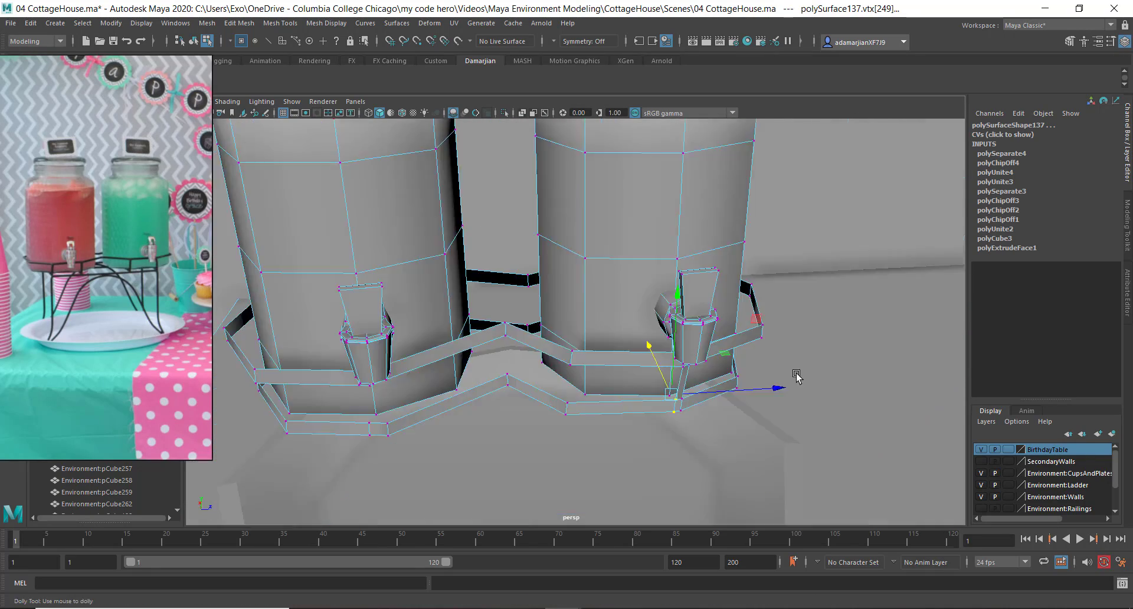
Insert two edge loops close together on both the upper and lower bands, inward of the right spout's upright.
{"action": "left_click_drag", "start_coordinate": [797, 376], "coordinate": [623, 270], "text": "alt"}
{"action": "scroll", "coordinate": [514, 321], "scroll_direction": "up", "scroll_amount": 3}
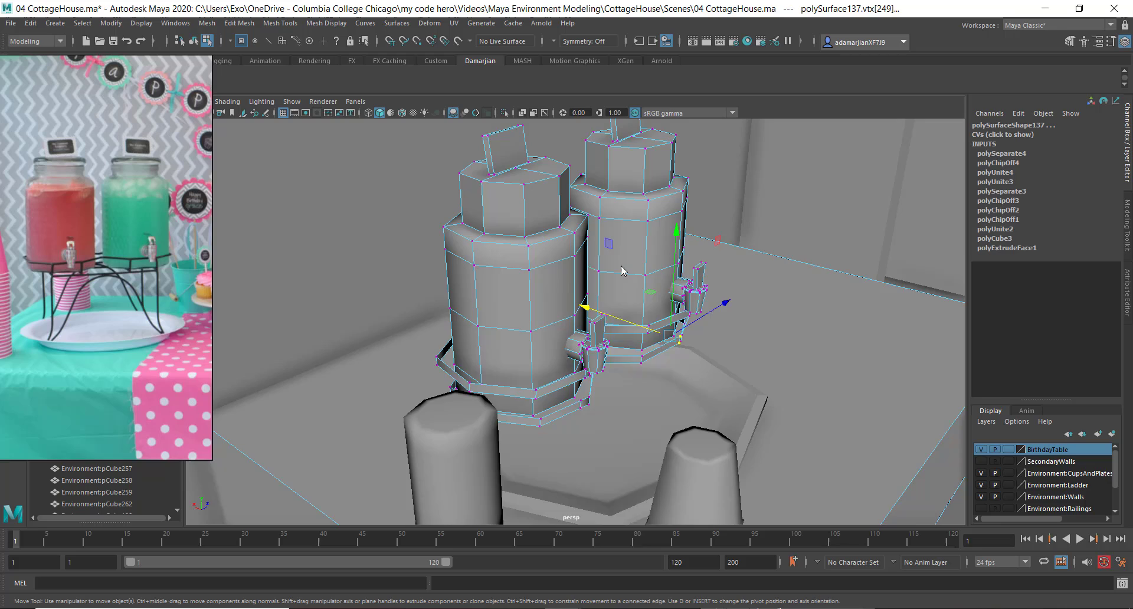
{"action": "right_click_drag", "start_coordinate": [623, 272], "coordinate": [648, 251]}
{"action": "left_click_drag", "start_coordinate": [630, 281], "coordinate": [637, 203], "text": "alt"}
{"action": "scroll", "coordinate": [592, 331], "scroll_direction": "up", "scroll_amount": 3}
{"action": "mouse_move", "coordinate": [658, 346]}
{"action": "left_mouse_down", "text": "alt"}
{"action": "mouse_move", "coordinate": [584, 327]}
{"action": "mouse_move", "coordinate": [665, 354]}
{"action": "mouse_move", "coordinate": [661, 336]}
{"action": "left_mouse_up", "text": "alt"}
{"action": "scroll", "coordinate": [719, 326], "scroll_direction": "up", "scroll_amount": 4}
{"action": "middle_click_drag", "start_coordinate": [732, 329], "coordinate": [664, 349], "text": "alt"}
{"action": "left_click", "coordinate": [701, 323]}
{"action": "left_click_drag", "start_coordinate": [710, 338], "coordinate": [721, 354], "text": "alt"}
{"action": "middle_click_drag", "start_coordinate": [759, 356], "coordinate": [630, 332], "text": "alt"}
{"action": "mouse_move", "coordinate": [630, 331]}
{"action": "left_mouse_down", "text": "alt"}
{"action": "mouse_move", "coordinate": [718, 344]}
{"action": "mouse_move", "coordinate": [639, 348]}
{"action": "left_mouse_up", "text": "alt"}
{"action": "right_click_drag", "start_coordinate": [639, 346], "coordinate": [580, 336], "text": "shift"}
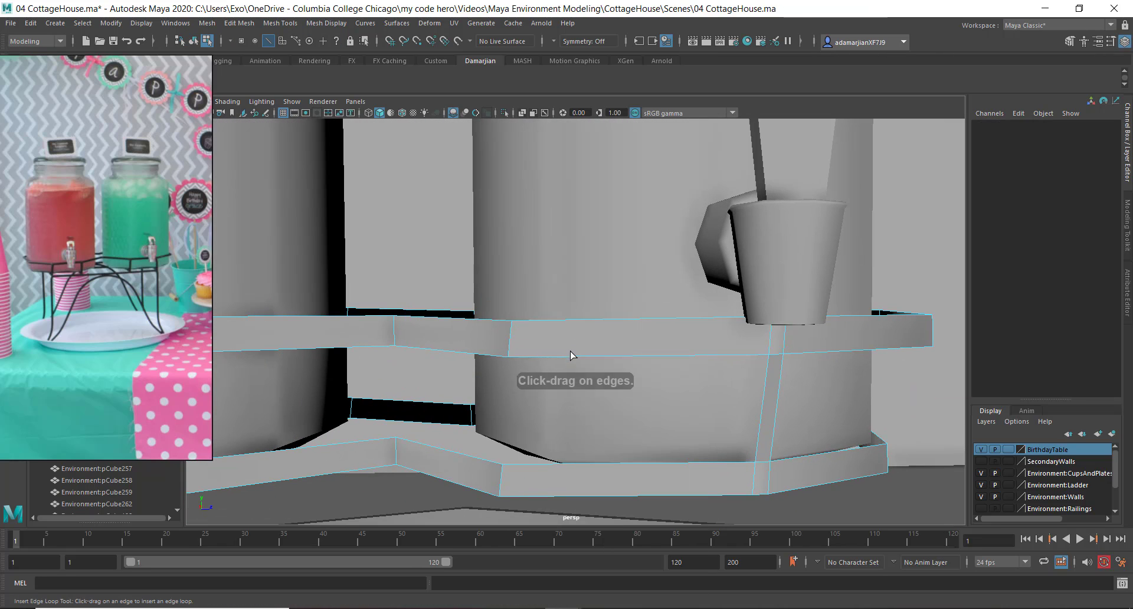
{"action": "left_click", "coordinate": [576, 354]}
{"action": "left_click", "coordinate": [614, 354]}
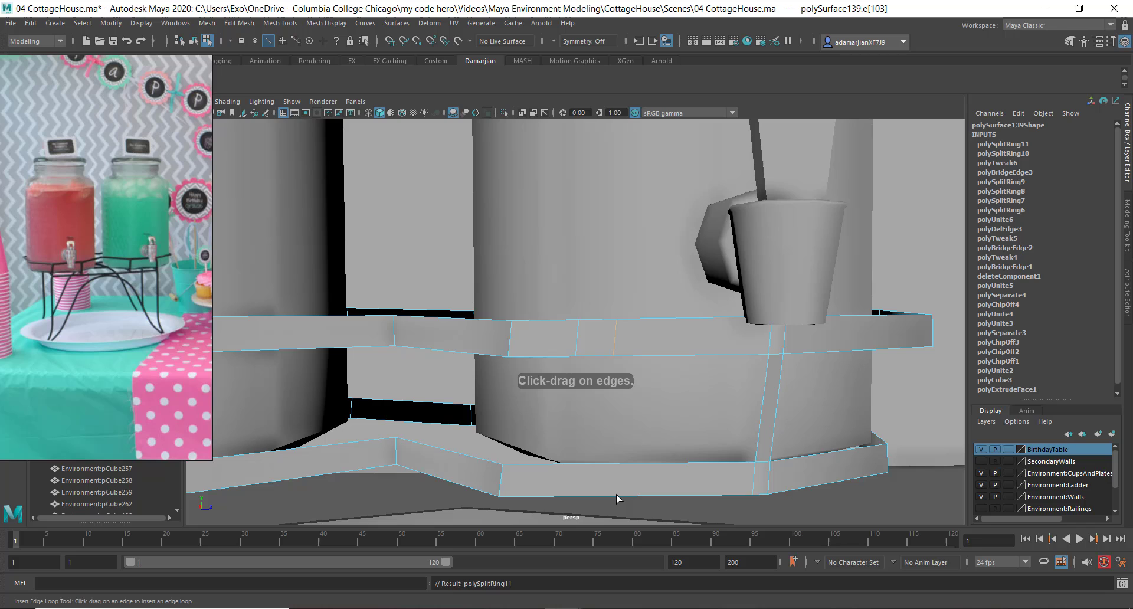
{"action": "left_click", "coordinate": [616, 494]}
{"action": "left_click", "coordinate": [581, 494]}
{"action": "key", "text": "w"}
Bridge the facing short edges between the new loops on the right dispenser's upper and lower bands, with 0 divisions.
{"action": "right_click", "coordinate": [604, 462]}
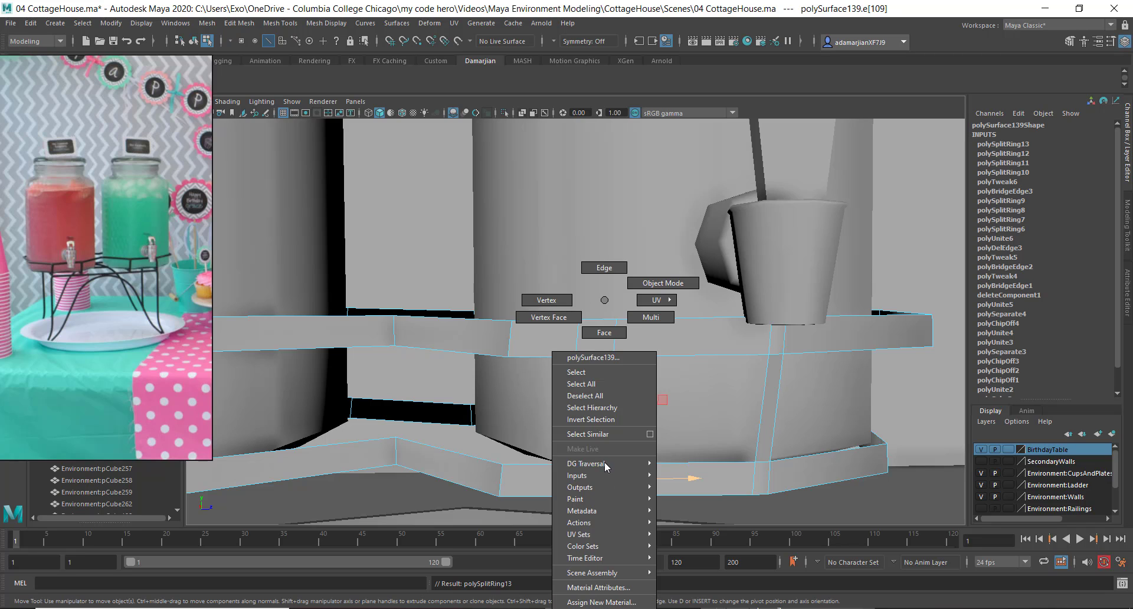
{"action": "left_click", "coordinate": [604, 269]}
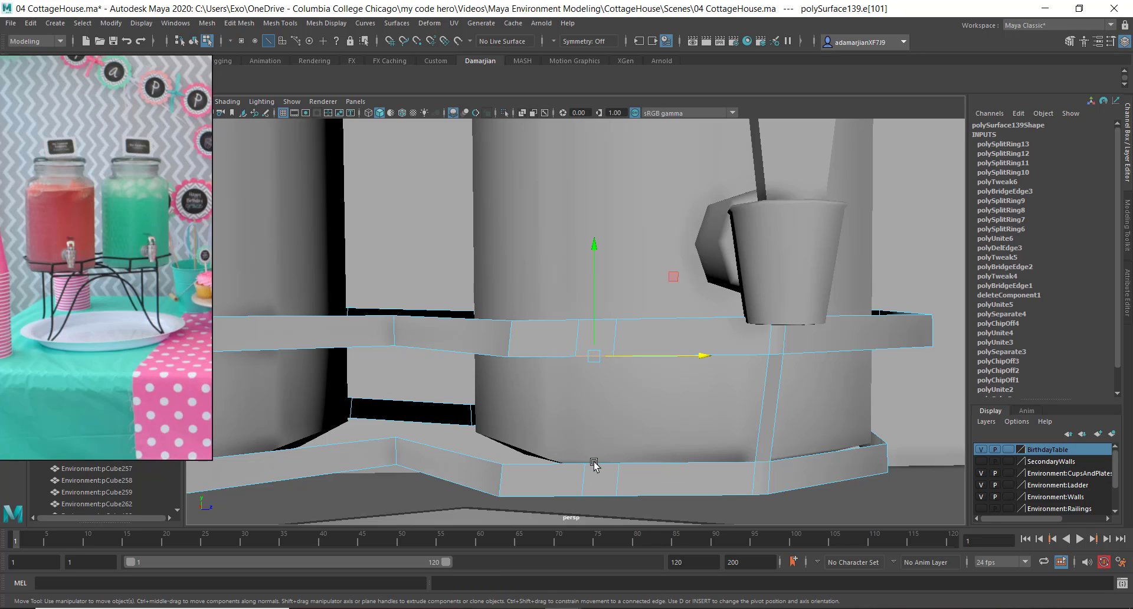
{"action": "key", "text": "ctrl+z"}
{"action": "left_click", "coordinate": [600, 466], "text": "shift"}
{"action": "left_click_drag", "start_coordinate": [590, 450], "coordinate": [632, 392], "text": "alt"}
{"action": "right_click_drag", "start_coordinate": [635, 386], "coordinate": [615, 534], "text": "shift"}
{"action": "key", "text": "ctrl+z"}
{"action": "key", "text": "ctrl+z"}
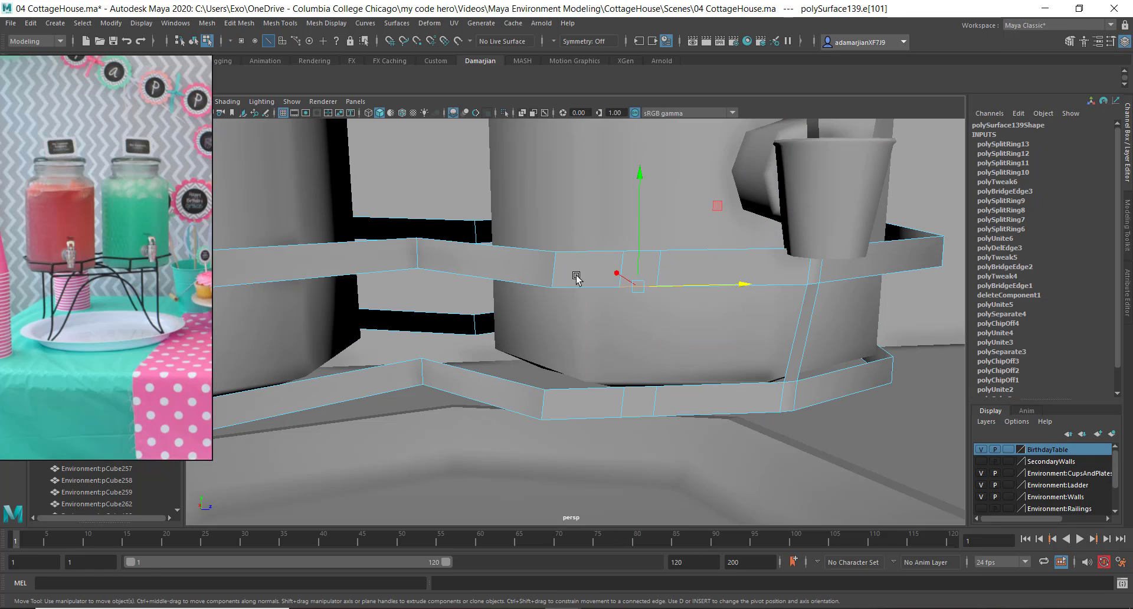
{"action": "left_click", "coordinate": [637, 389], "text": "shift"}
{"action": "right_click_drag", "start_coordinate": [639, 390], "coordinate": [636, 461], "text": "shift"}
{"action": "right_click_drag", "start_coordinate": [630, 526], "coordinate": [630, 531], "text": "shift"}
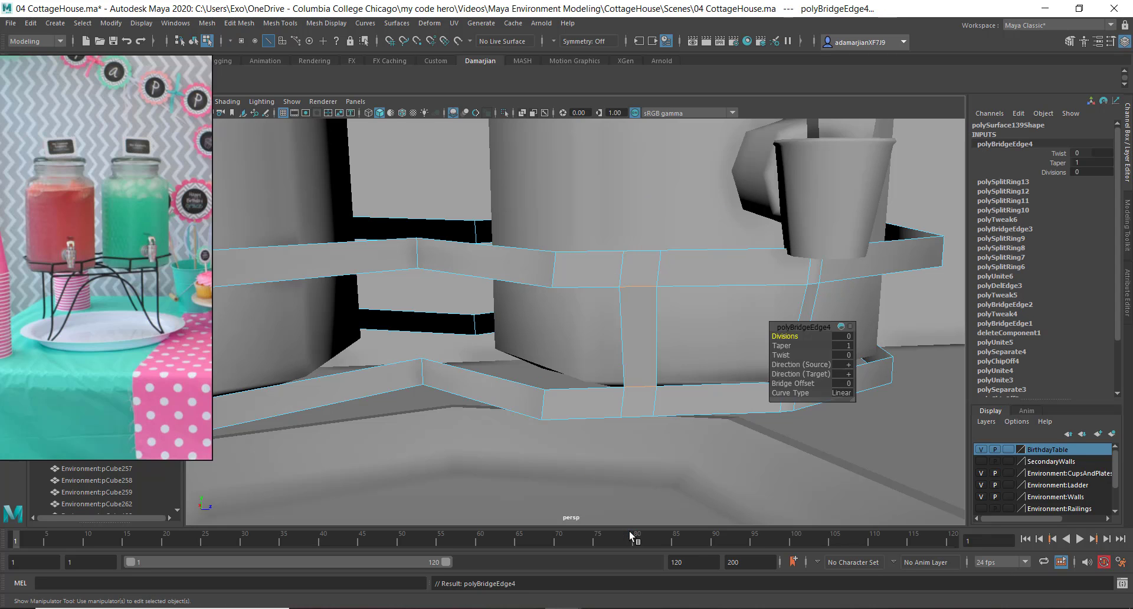
{"action": "key", "text": "f"}
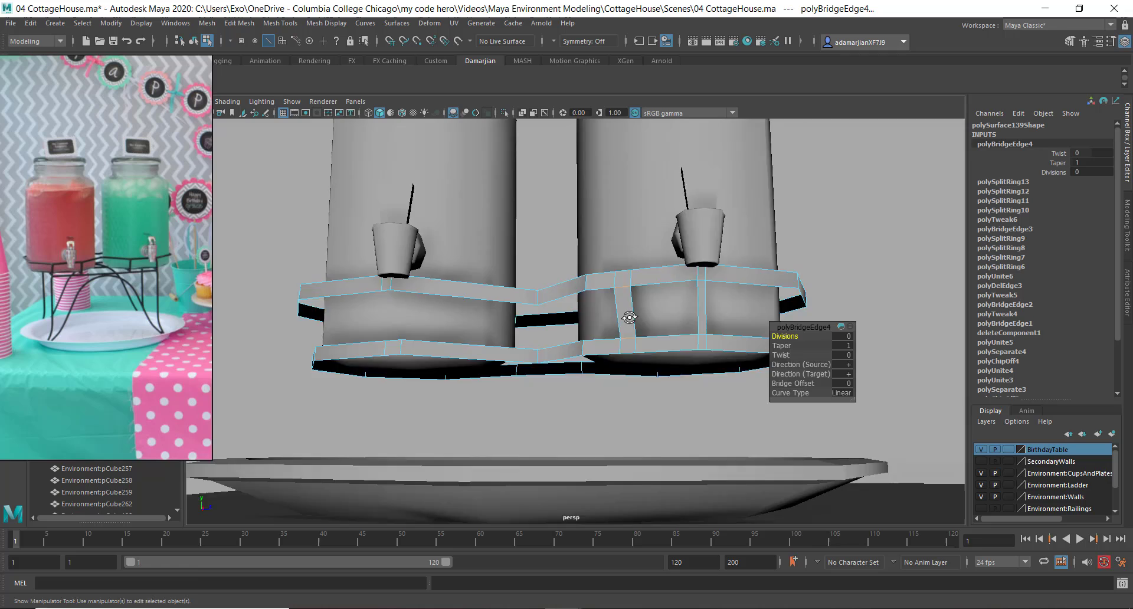
{"action": "right_click_drag", "start_coordinate": [660, 320], "coordinate": [657, 267]}
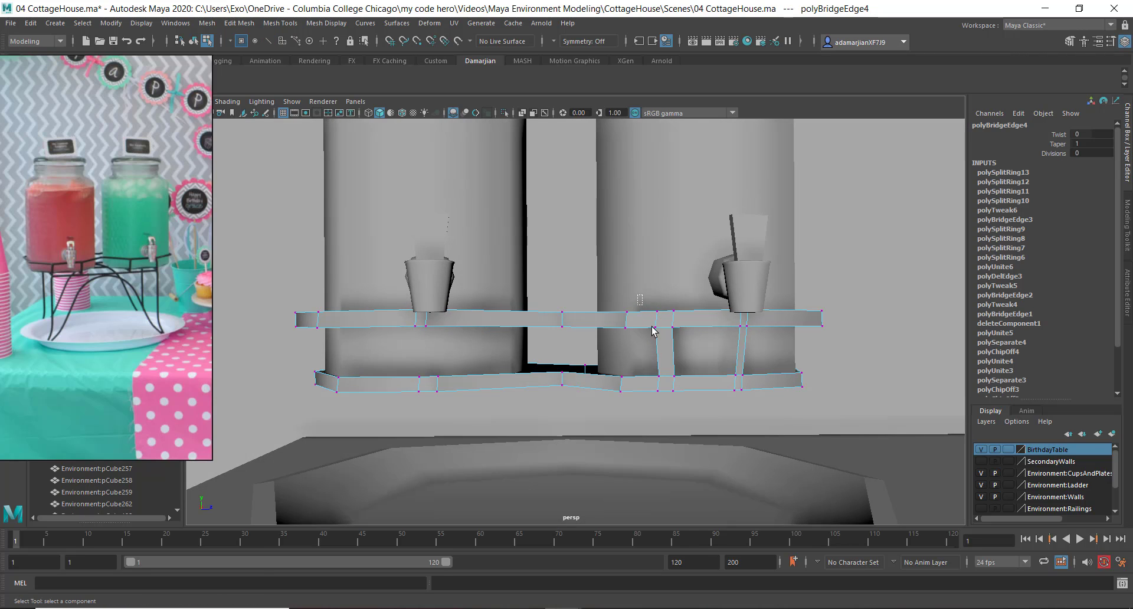
{"action": "key", "text": "r"}
{"action": "left_click_drag", "start_coordinate": [752, 349], "coordinate": [665, 361]}
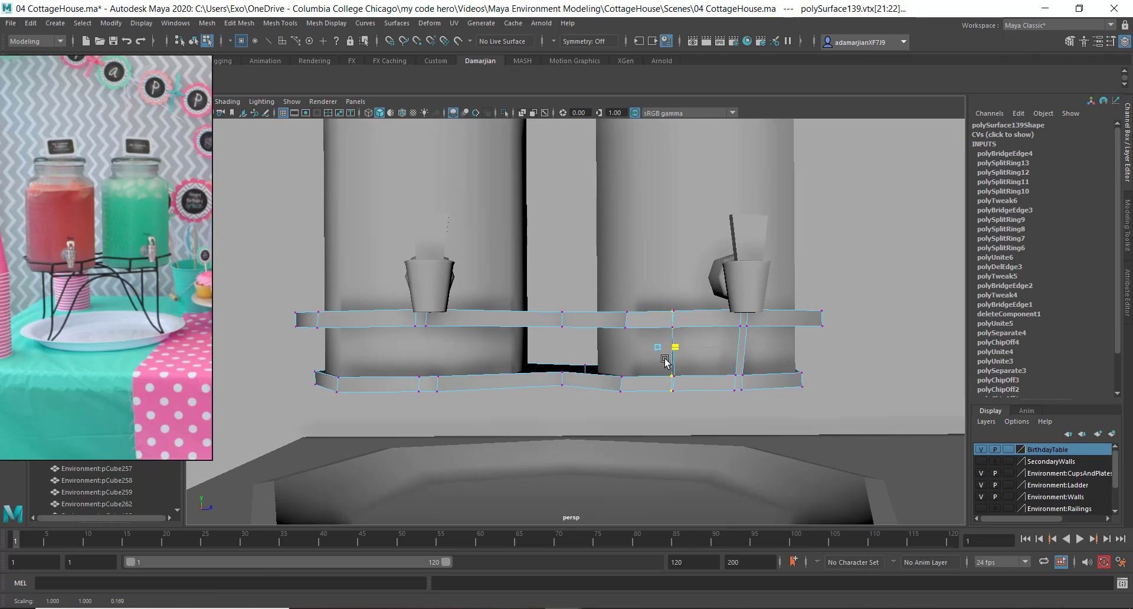
{"action": "key", "text": "ctrl+z"}
Straighten both sides of the right dispenser's new inner upright by scaling each side's band and strip vertices flat horizontally.
{"action": "scroll", "coordinate": [696, 352], "scroll_direction": "up", "scroll_amount": 5}
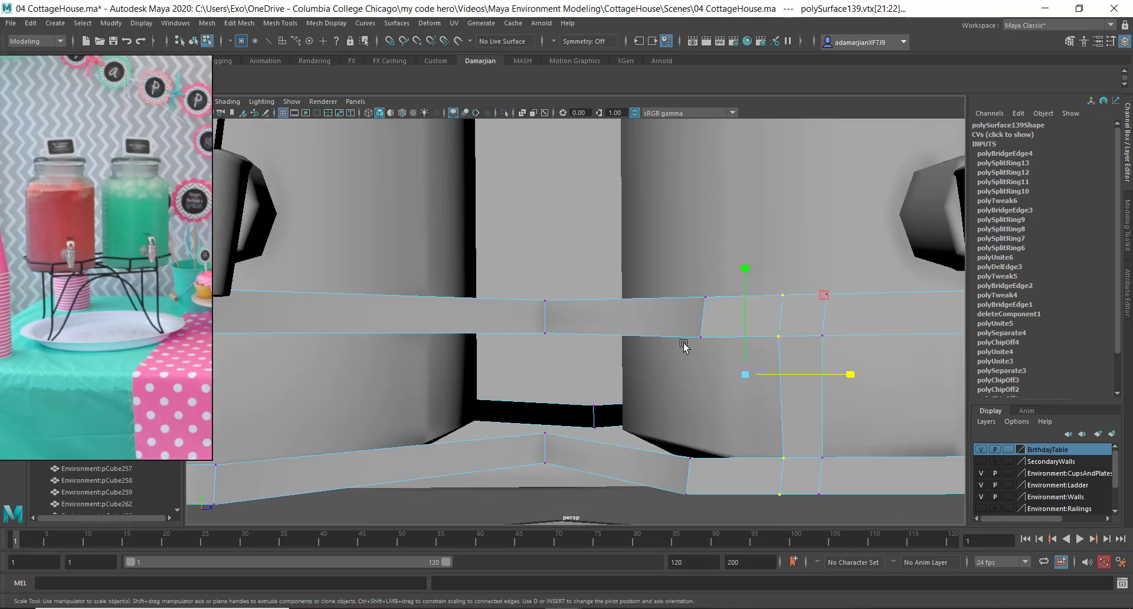
{"action": "left_click", "coordinate": [626, 365]}
{"action": "key", "text": "4"}
{"action": "left_click_drag", "start_coordinate": [576, 324], "coordinate": [696, 369], "text": "alt"}
{"action": "middle_click_drag", "start_coordinate": [696, 369], "coordinate": [635, 316], "text": "alt"}
{"action": "left_click", "coordinate": [615, 385]}
{"action": "key", "text": "ctrl+z"}
{"action": "key", "text": "ctrl+z"}
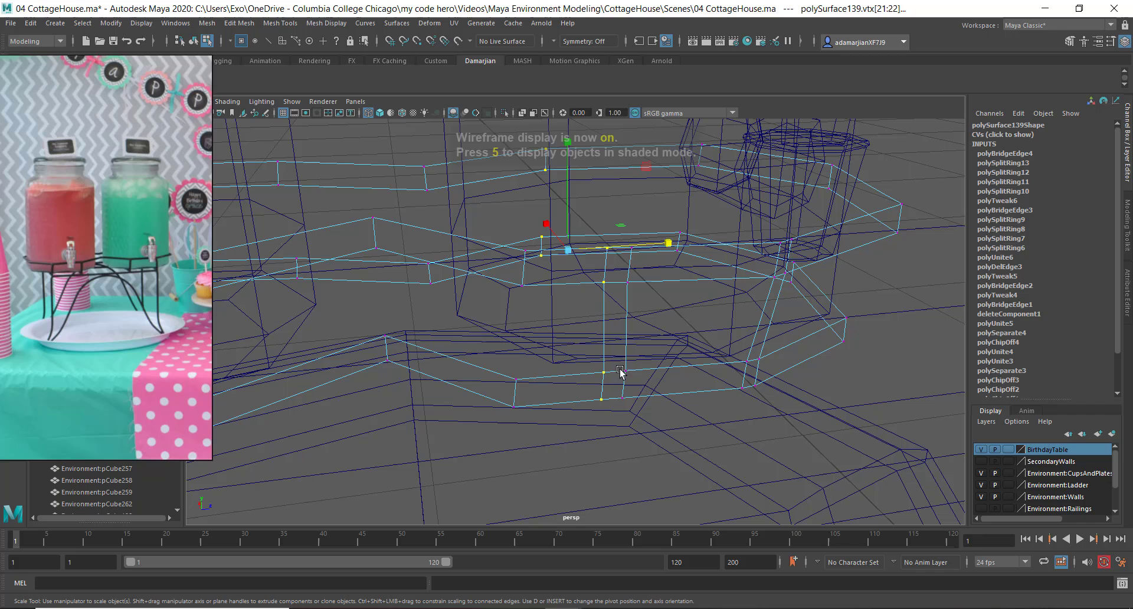
{"action": "left_click", "coordinate": [598, 248]}
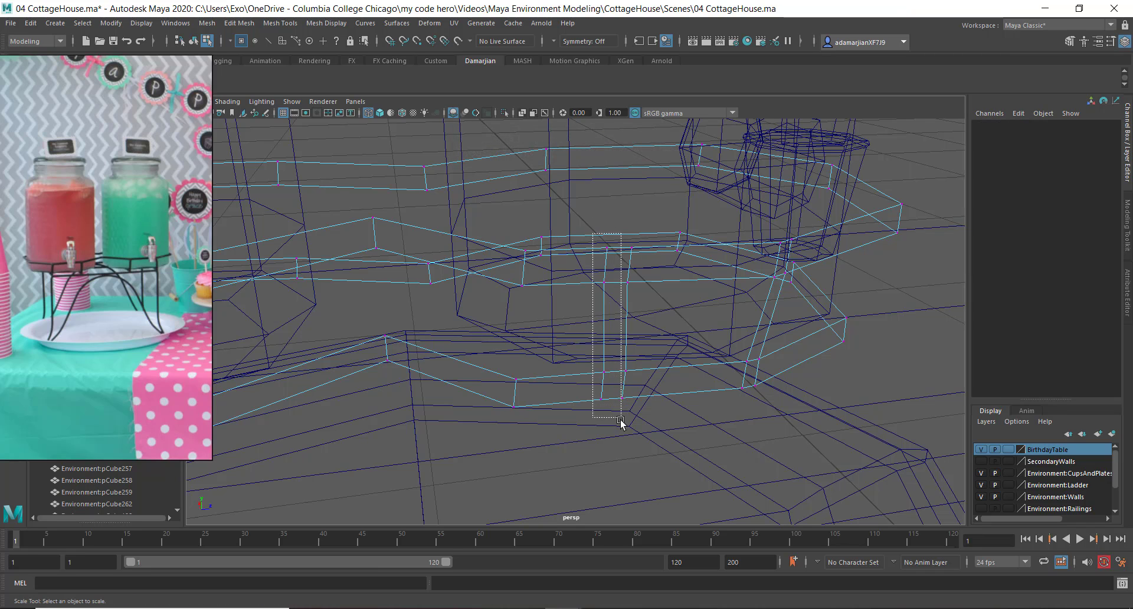
{"action": "left_click_drag", "start_coordinate": [621, 419], "coordinate": [620, 418]}
{"action": "left_click_drag", "start_coordinate": [699, 322], "coordinate": [600, 324]}
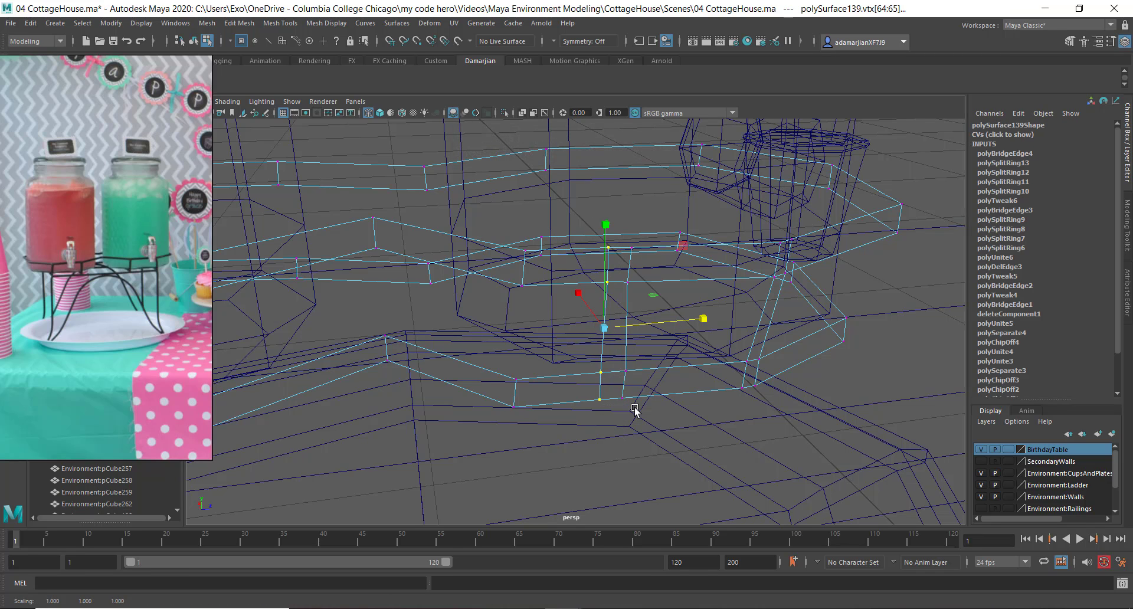
{"action": "left_click_drag", "start_coordinate": [635, 409], "coordinate": [611, 215]}
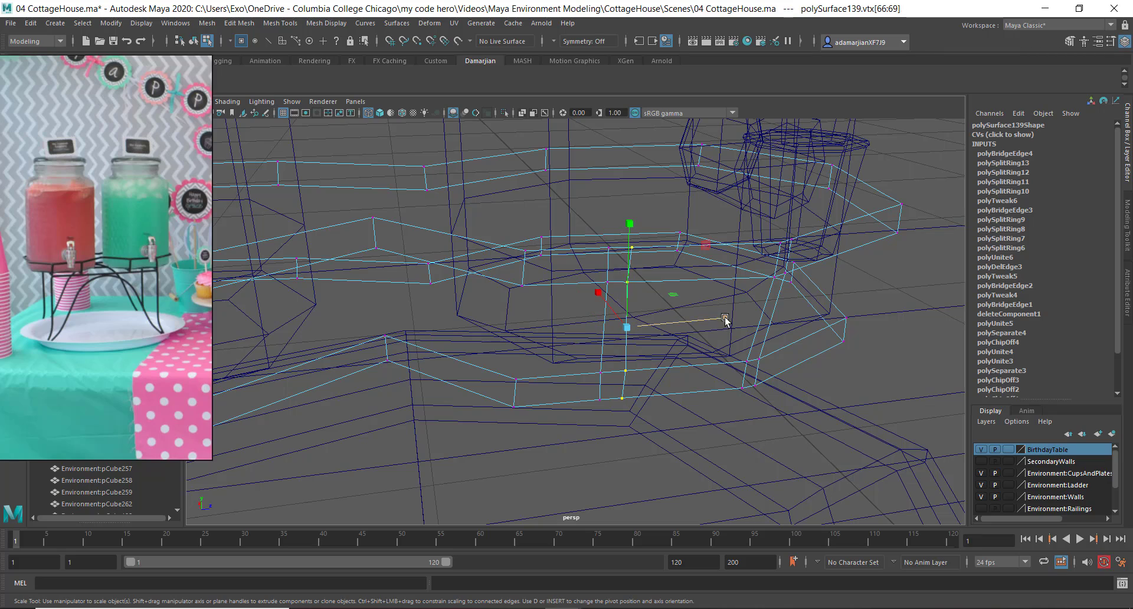
{"action": "key", "text": "w"}
Bridge the facing short edges of the upper and lower bands below the left spout, with 0 divisions.
{"action": "left_click_drag", "start_coordinate": [590, 316], "coordinate": [521, 250], "text": "alt"}
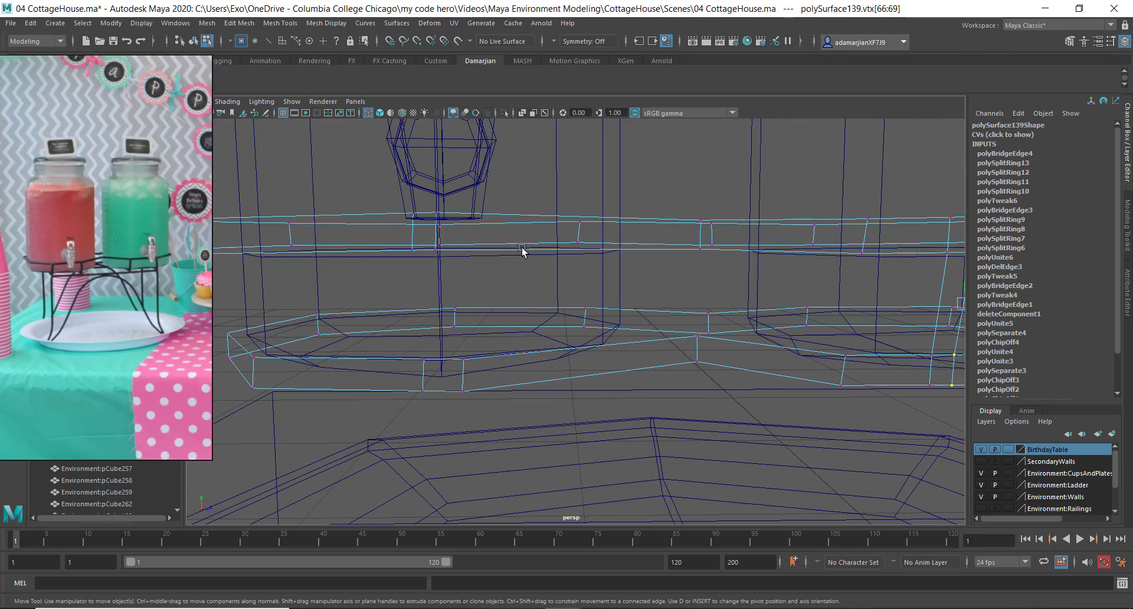
{"action": "right_click_drag", "start_coordinate": [521, 250], "coordinate": [493, 244]}
{"action": "key", "text": "5"}
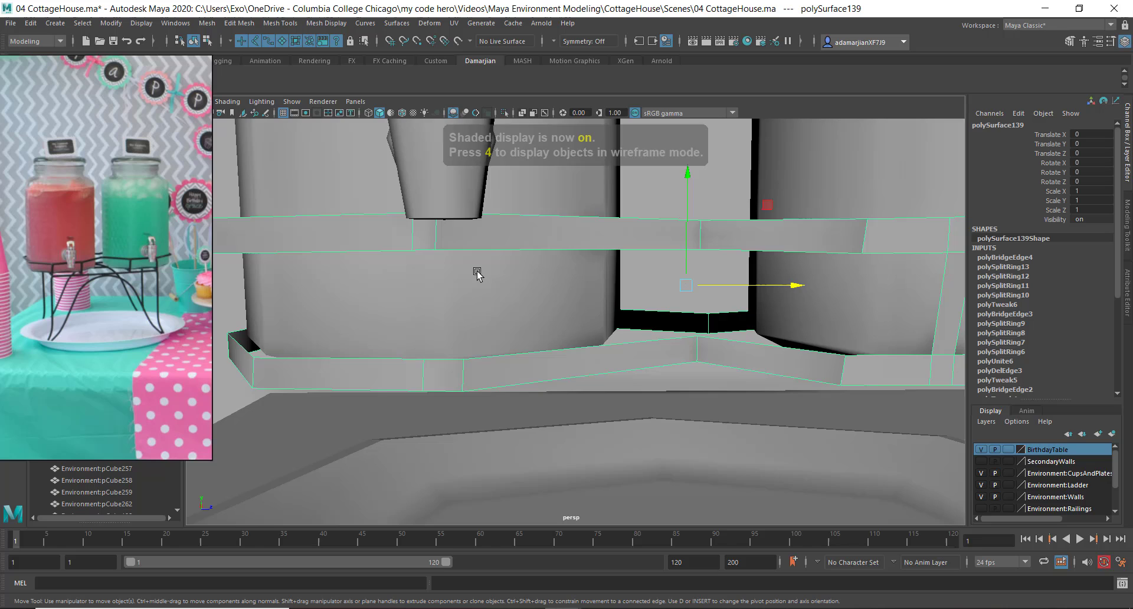
{"action": "mouse_move", "coordinate": [476, 271]}
{"action": "left_mouse_down", "text": "alt"}
{"action": "mouse_move", "coordinate": [493, 261]}
{"action": "mouse_move", "coordinate": [509, 305]}
{"action": "left_mouse_up", "text": "alt"}
{"action": "right_click_drag", "start_coordinate": [508, 271], "coordinate": [519, 223]}
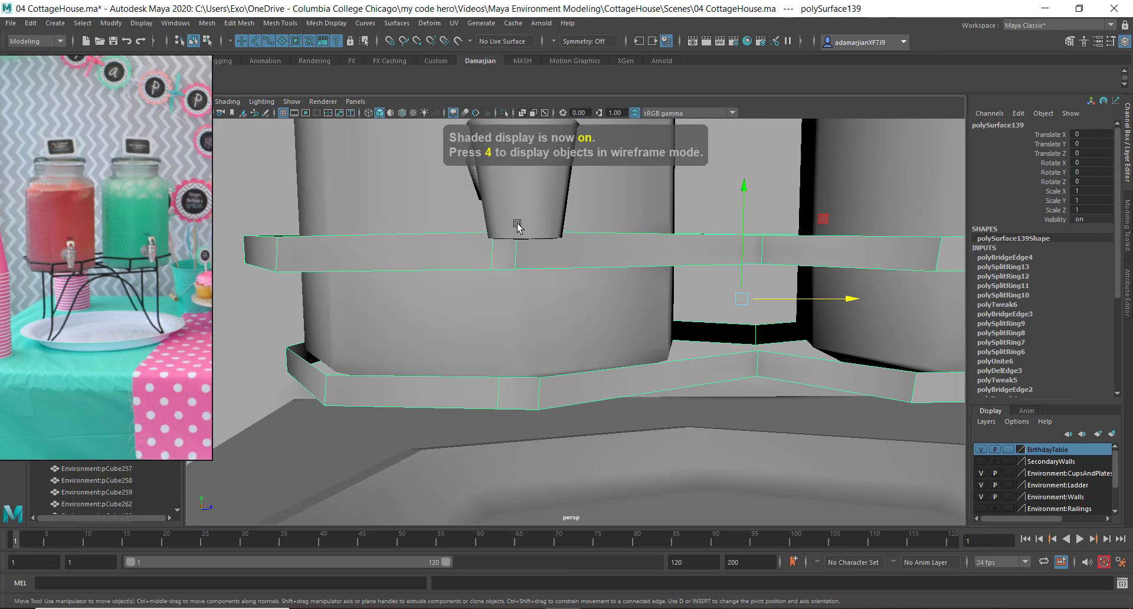
{"action": "left_click", "coordinate": [501, 269]}
{"action": "left_click_drag", "start_coordinate": [516, 381], "coordinate": [625, 344], "text": "alt"}
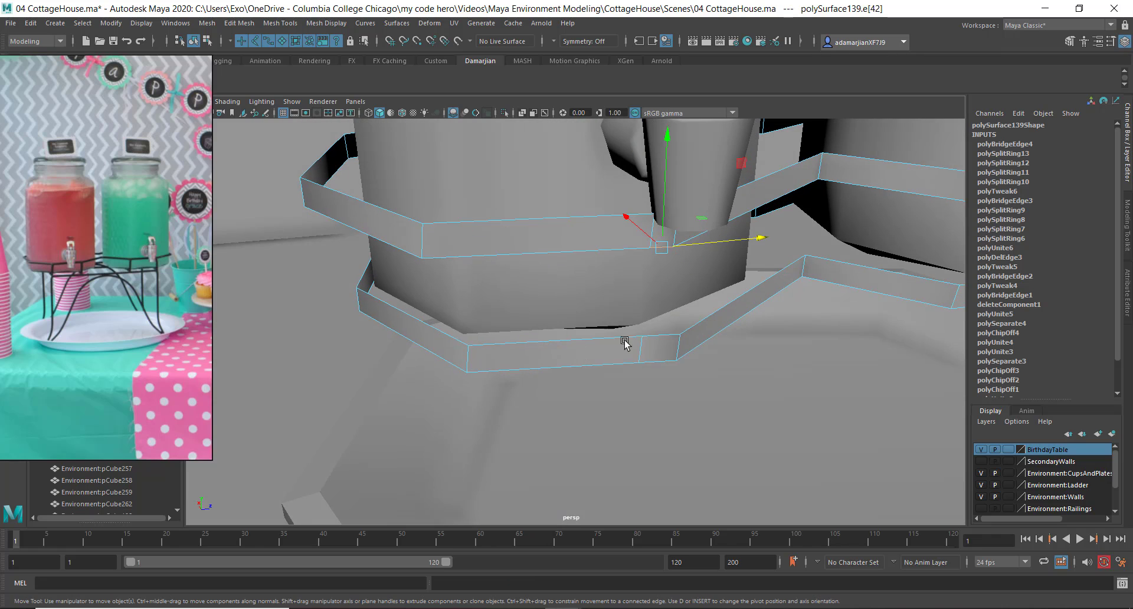
{"action": "left_click", "coordinate": [663, 334]}
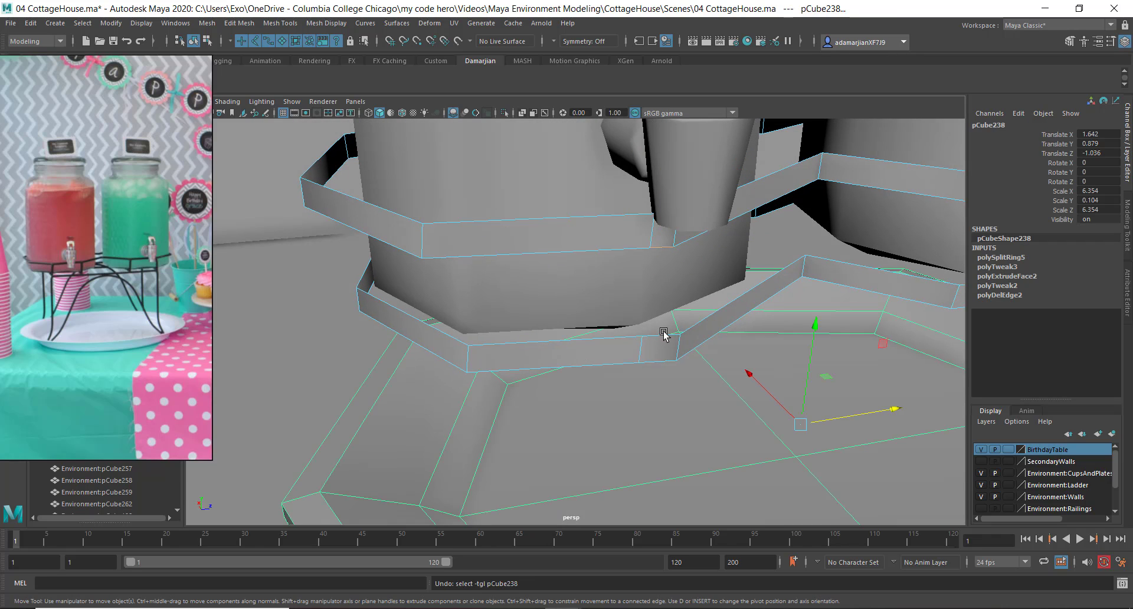
{"action": "key", "text": "ctrl+z"}
{"action": "right_click_drag", "start_coordinate": [663, 337], "coordinate": [661, 469], "text": "shift"}
{"action": "left_click_drag", "start_coordinate": [660, 469], "coordinate": [579, 284], "text": "alt"}
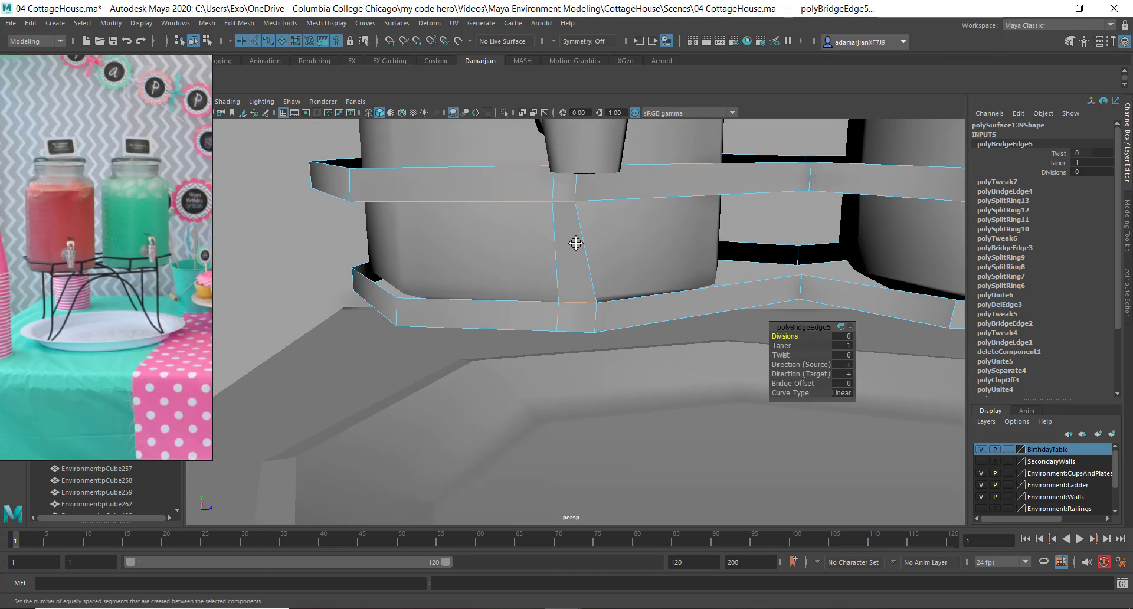
Scale the inner side edges of the upright below the left spout flat so that side runs vertically across both bands.
{"action": "middle_click_drag", "start_coordinate": [576, 243], "coordinate": [581, 324], "text": "alt"}
{"action": "right_click_drag", "start_coordinate": [600, 265], "coordinate": [603, 305]}
{"action": "double_click", "coordinate": [598, 359]}
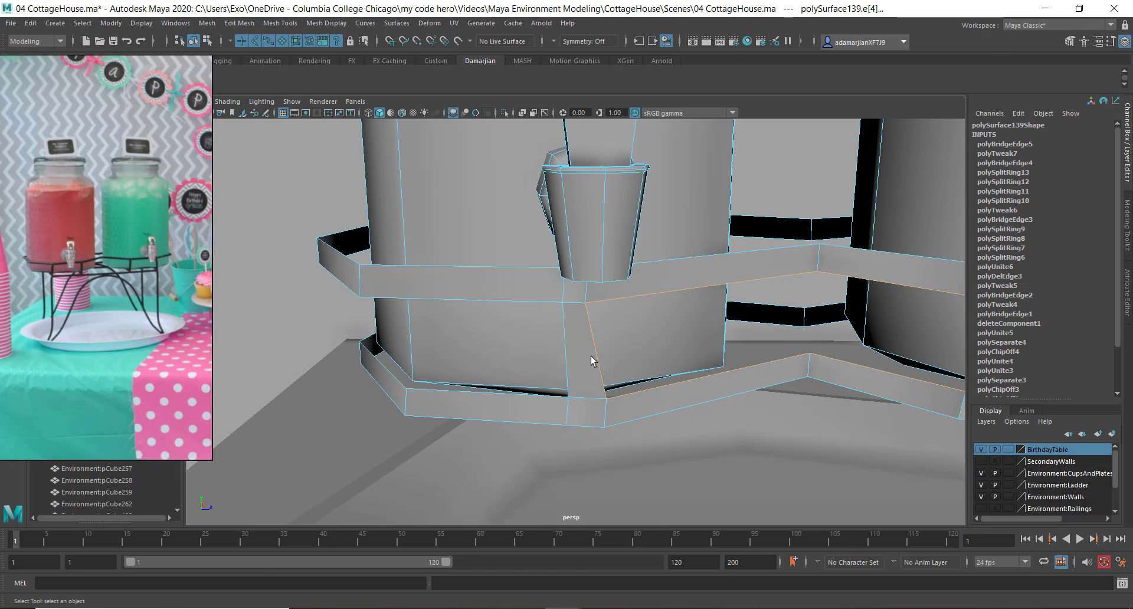
{"action": "left_click", "coordinate": [603, 383]}
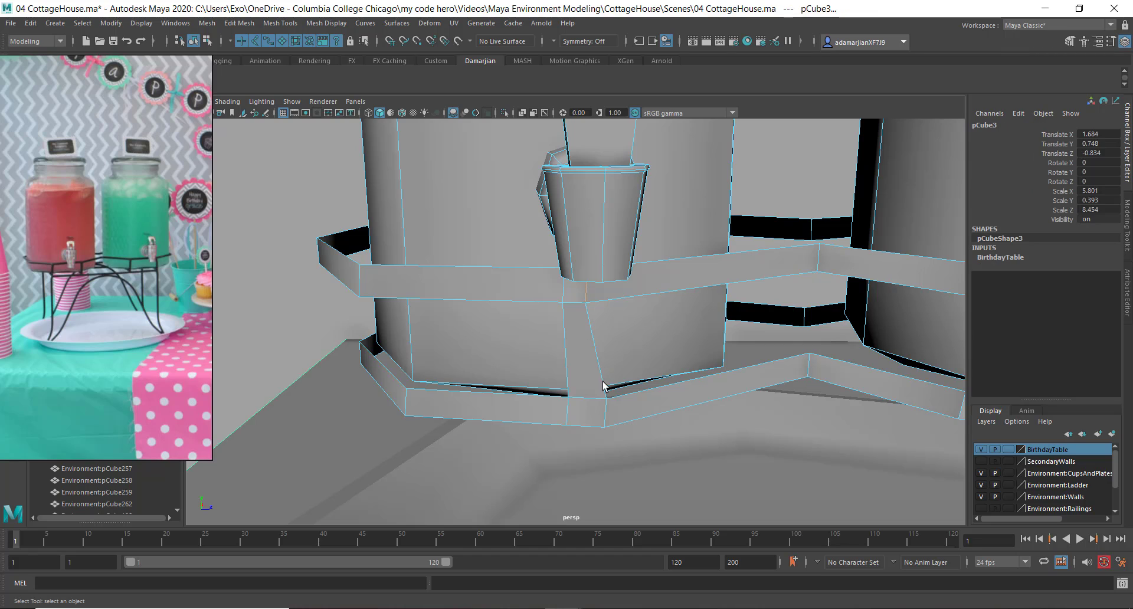
{"action": "key", "text": "ctrl+z"}
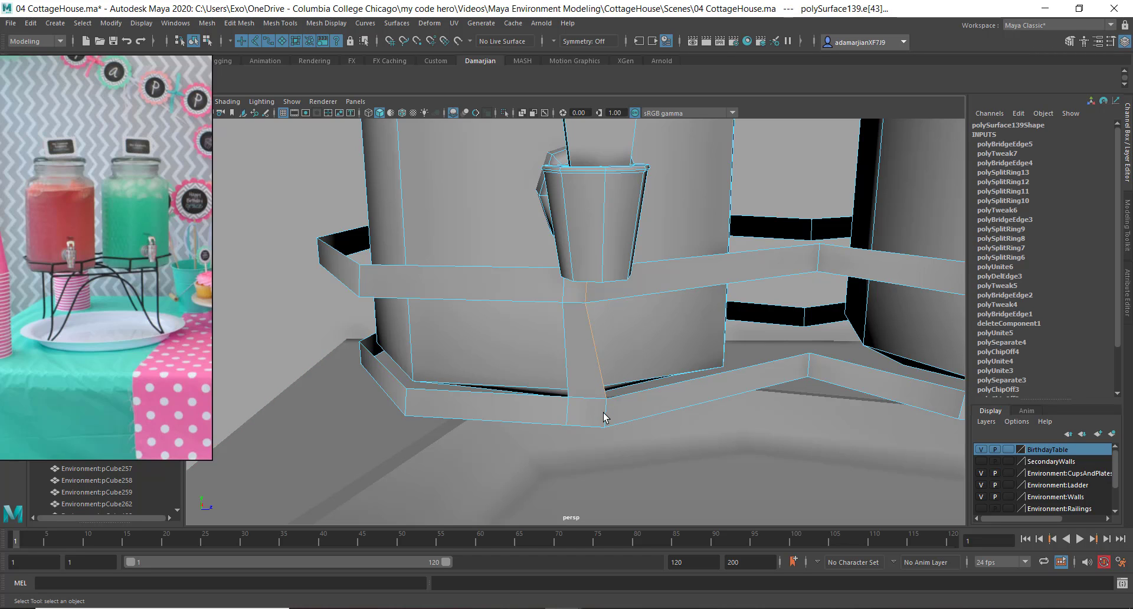
{"action": "key", "text": "r"}
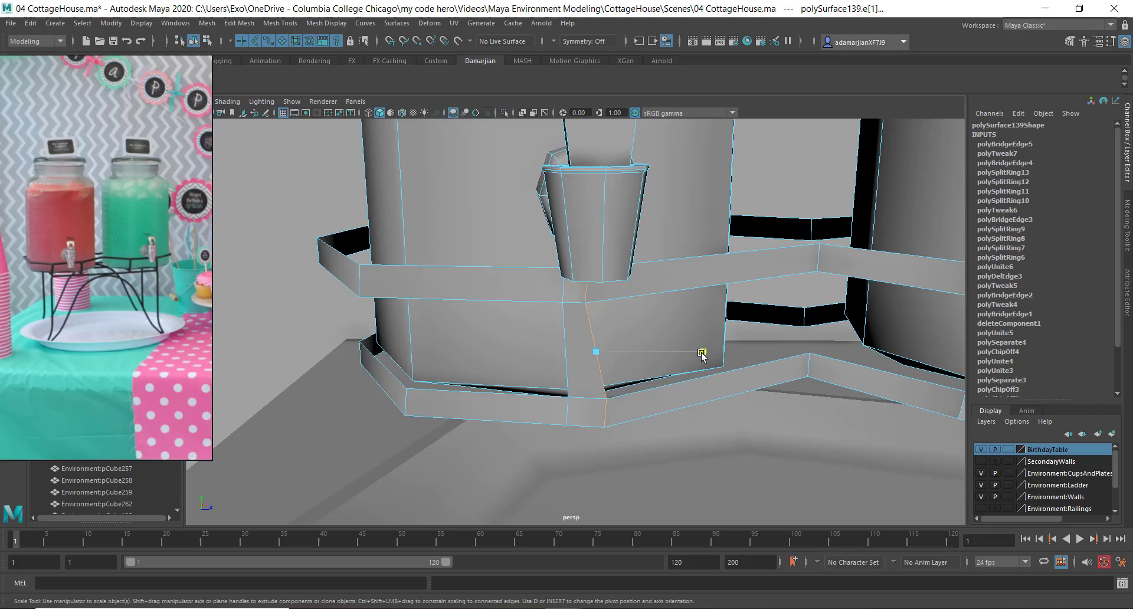
{"action": "left_click_drag", "start_coordinate": [702, 354], "coordinate": [584, 352]}
Scale the outer side edges of the left spout's upright flat horizontally and move them to adjust the strip's width.
{"action": "left_click", "coordinate": [565, 291]}
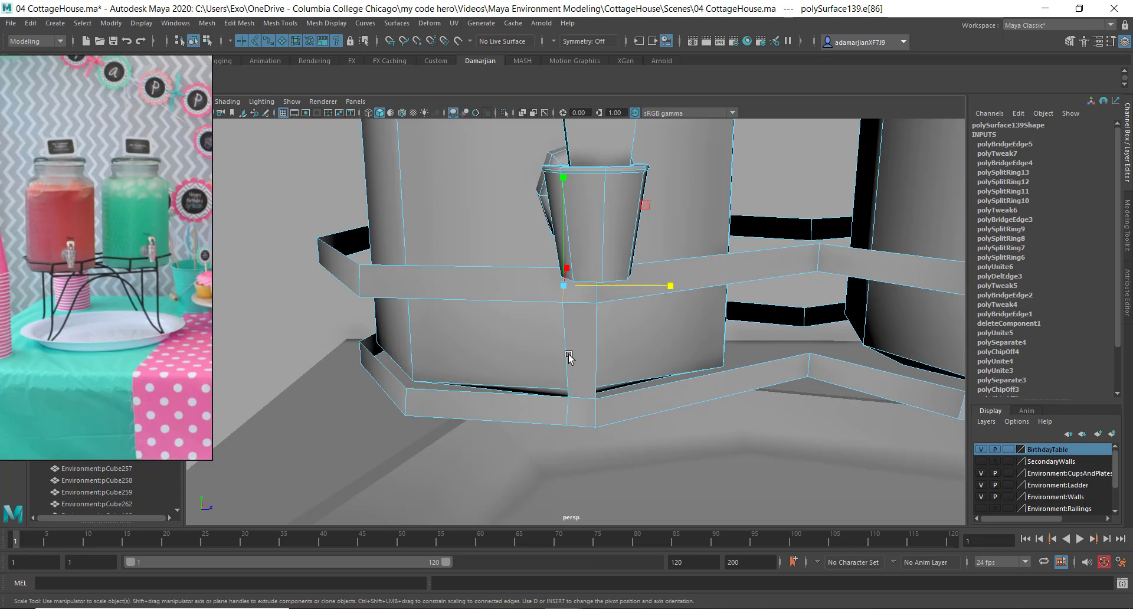
{"action": "left_click", "coordinate": [570, 412]}
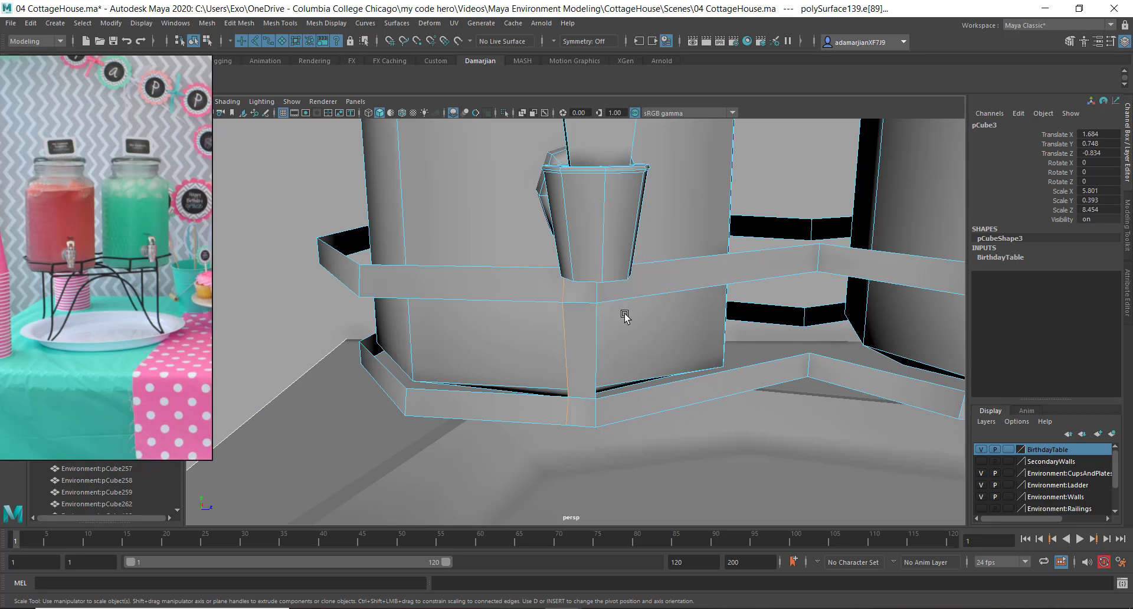
{"action": "right_click_drag", "start_coordinate": [581, 330], "coordinate": [574, 331], "text": "alt"}
{"action": "left_click_drag", "start_coordinate": [574, 331], "coordinate": [594, 329], "text": "alt"}
{"action": "right_click_drag", "start_coordinate": [594, 329], "coordinate": [617, 346], "text": "alt"}
{"action": "left_click", "coordinate": [600, 285]}
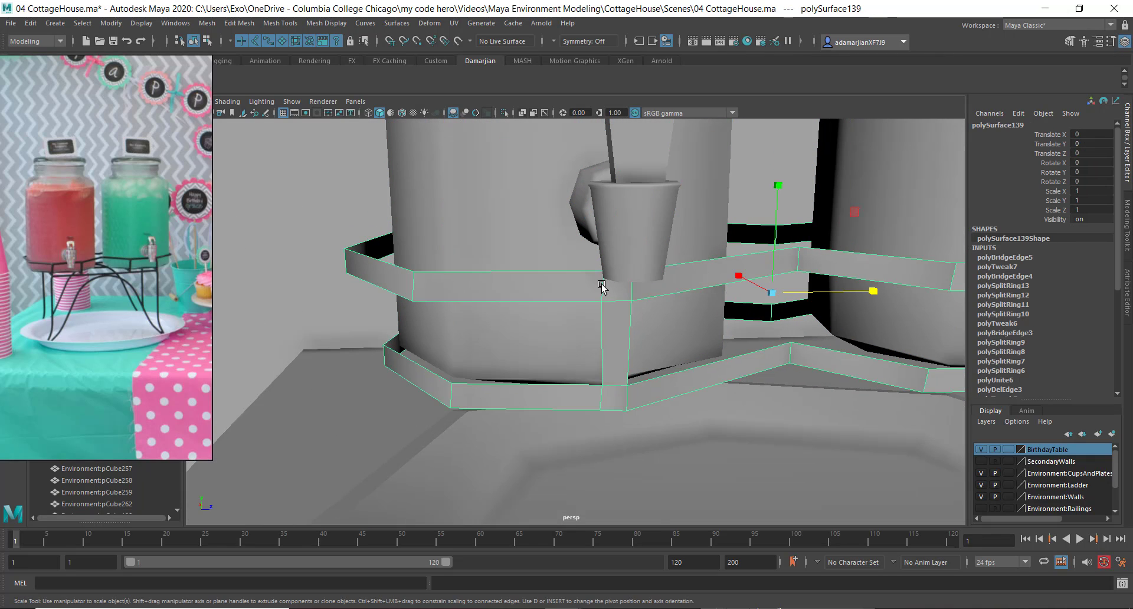
{"action": "right_click_drag", "start_coordinate": [602, 285], "coordinate": [606, 265]}
{"action": "left_click", "coordinate": [602, 328]}
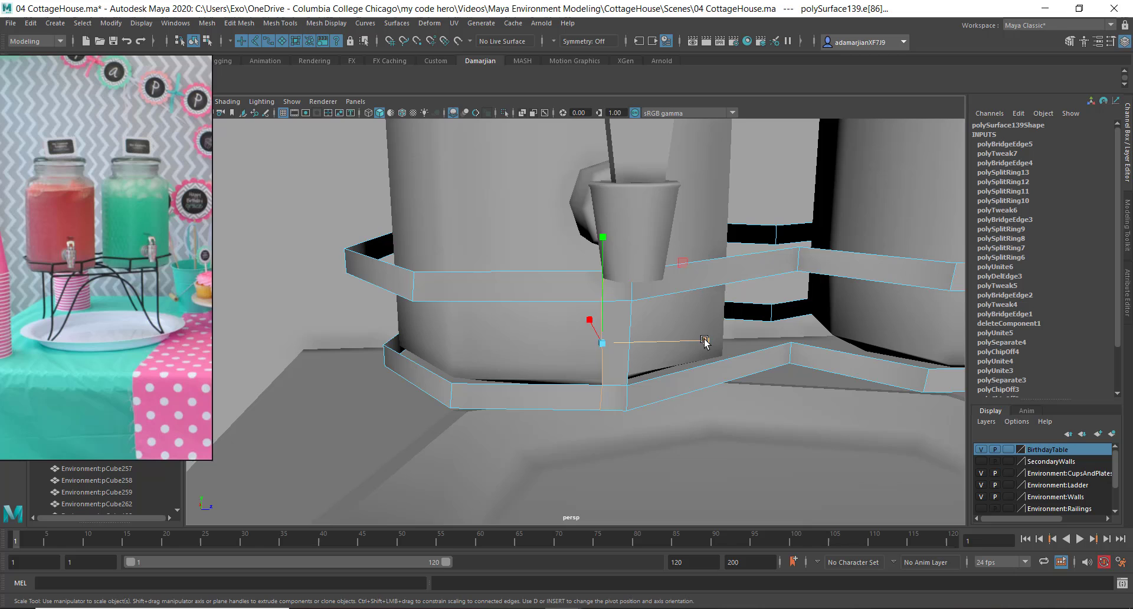
{"action": "left_click_drag", "start_coordinate": [705, 342], "coordinate": [587, 338]}
{"action": "middle_click_drag", "start_coordinate": [593, 328], "coordinate": [614, 337], "text": "alt"}
{"action": "key", "text": "w"}
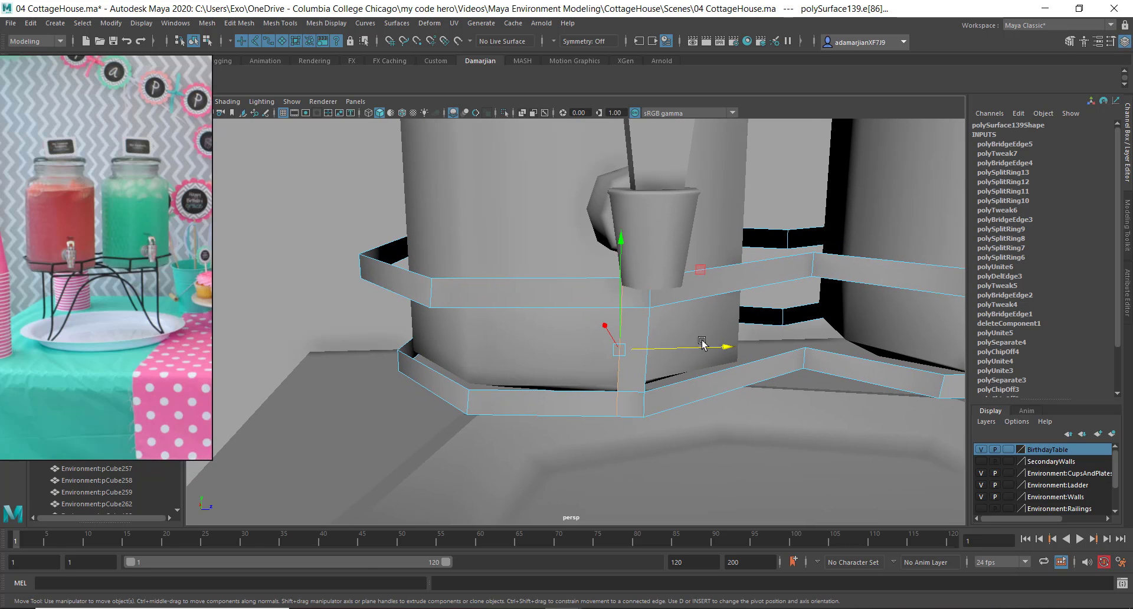
{"action": "left_click_drag", "start_coordinate": [713, 349], "coordinate": [679, 330]}
Insert two edge loops close together on both bands between the left spout's upright and the centre bend.
{"action": "right_click_drag", "start_coordinate": [683, 285], "coordinate": [761, 254]}
{"action": "left_click", "coordinate": [632, 276]}
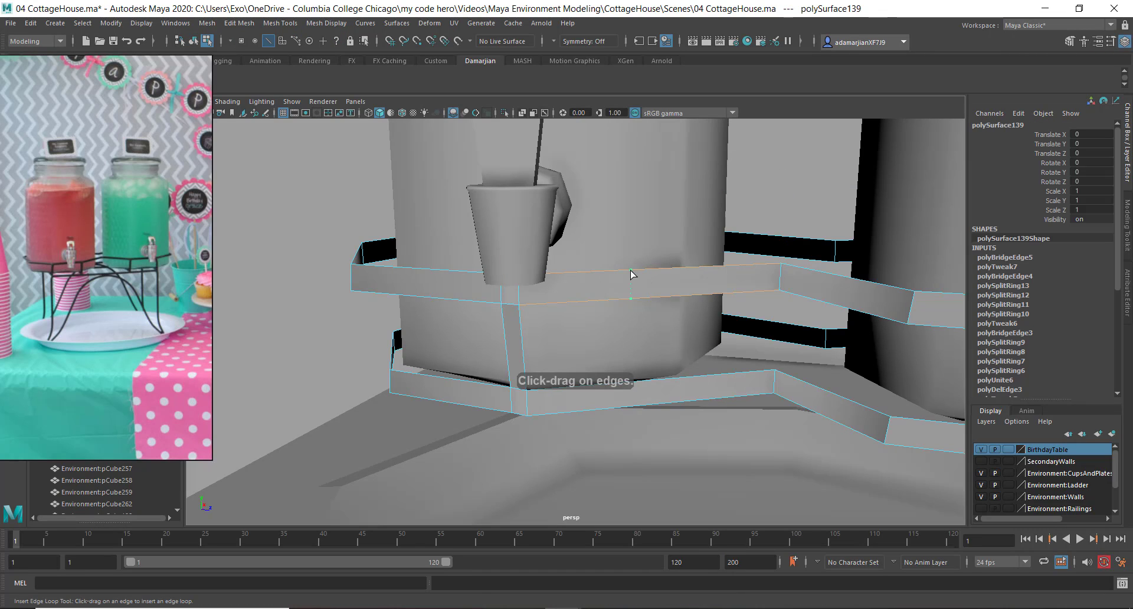
{"action": "left_click", "coordinate": [653, 304]}
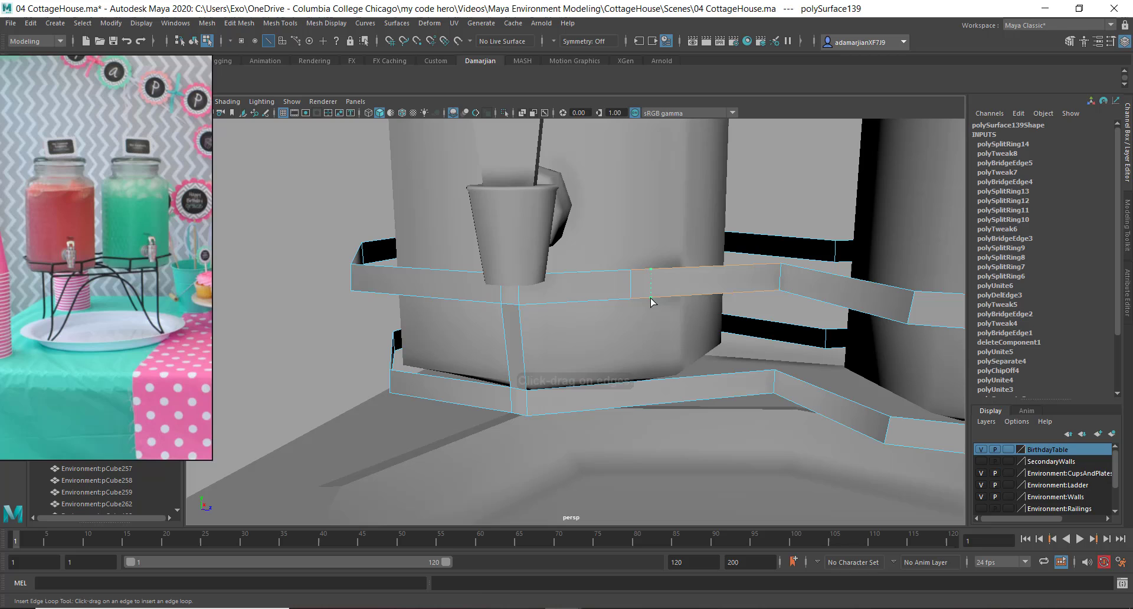
{"action": "left_click", "coordinate": [632, 384]}
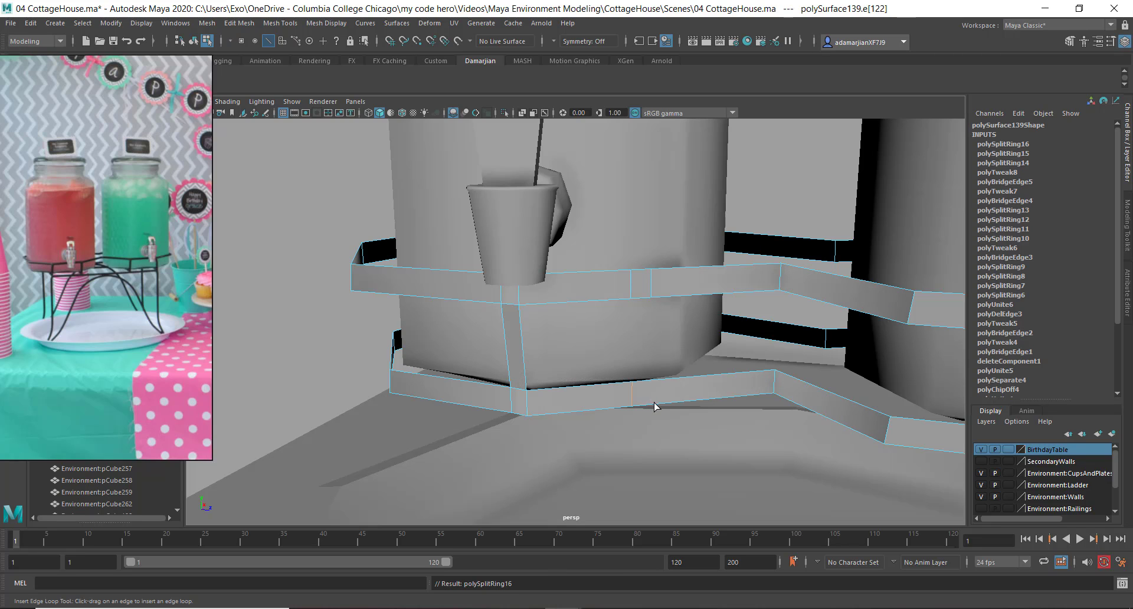
{"action": "left_click", "coordinate": [654, 406]}
{"action": "key", "text": "w"}
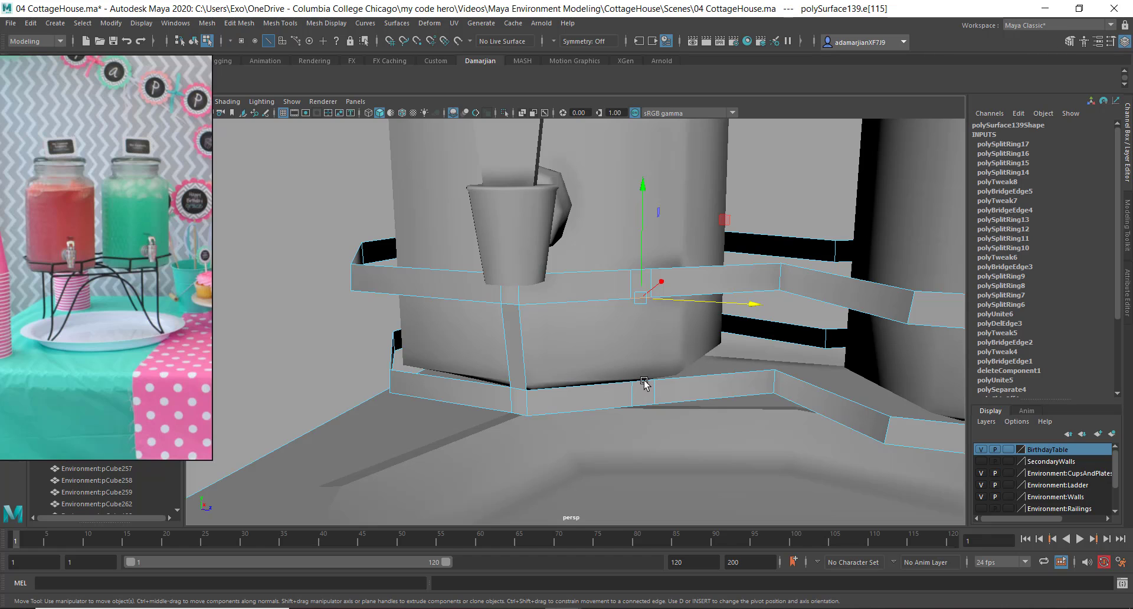
Bridge the facing short edges between the new loops to form the left dispenser's inner upright.
{"action": "right_click_drag", "start_coordinate": [771, 152], "coordinate": [751, 299], "text": "shift"}
{"action": "scroll", "coordinate": [751, 299], "scroll_direction": "down", "scroll_amount": 5}
{"action": "scroll", "coordinate": [751, 297], "scroll_direction": "down", "scroll_amount": 4}
{"action": "left_click_drag", "start_coordinate": [752, 297], "coordinate": [731, 325], "text": "alt"}
{"action": "left_click", "coordinate": [770, 275]}
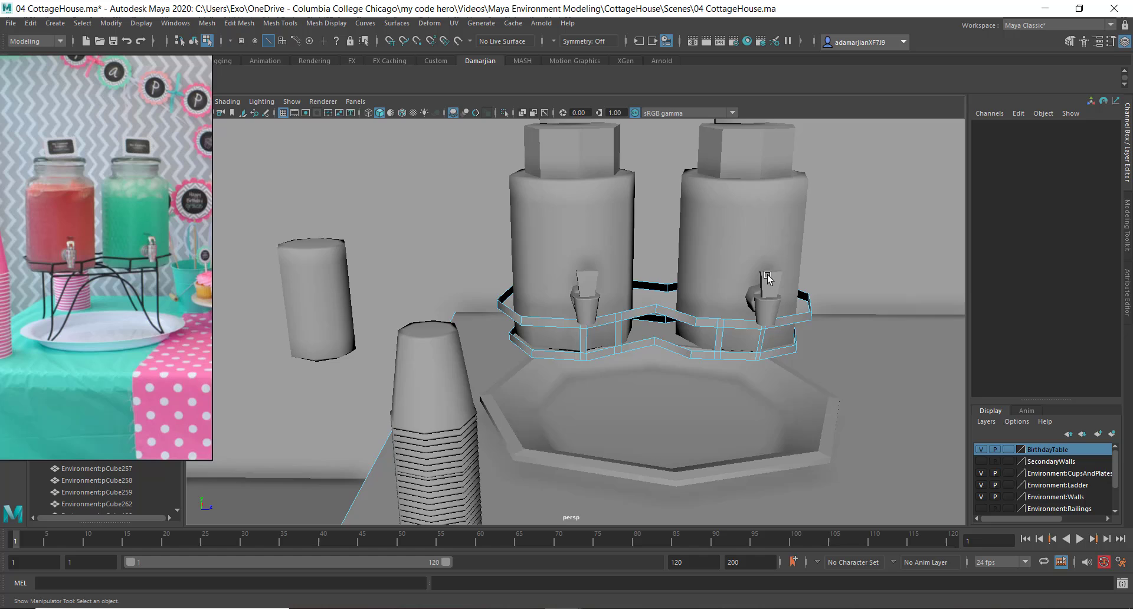
Return the dispenser stand to object mode and examine its new uprights from several angles against the reference picture.
{"action": "left_click_drag", "start_coordinate": [770, 275], "coordinate": [696, 314], "text": "alt"}
{"action": "right_click_drag", "start_coordinate": [695, 316], "coordinate": [736, 277]}
{"action": "scroll", "coordinate": [735, 276], "scroll_direction": "down", "scroll_amount": 3}
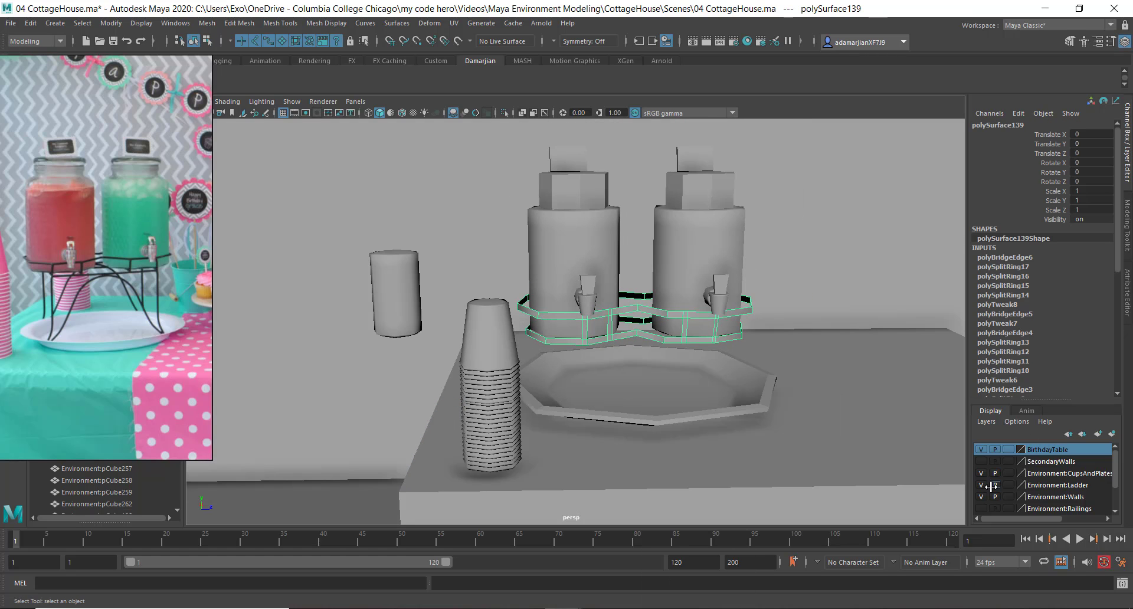
{"action": "left_click_drag", "start_coordinate": [650, 341], "coordinate": [640, 305], "text": "alt"}
{"action": "scroll", "coordinate": [633, 296], "scroll_direction": "up", "scroll_amount": 3}
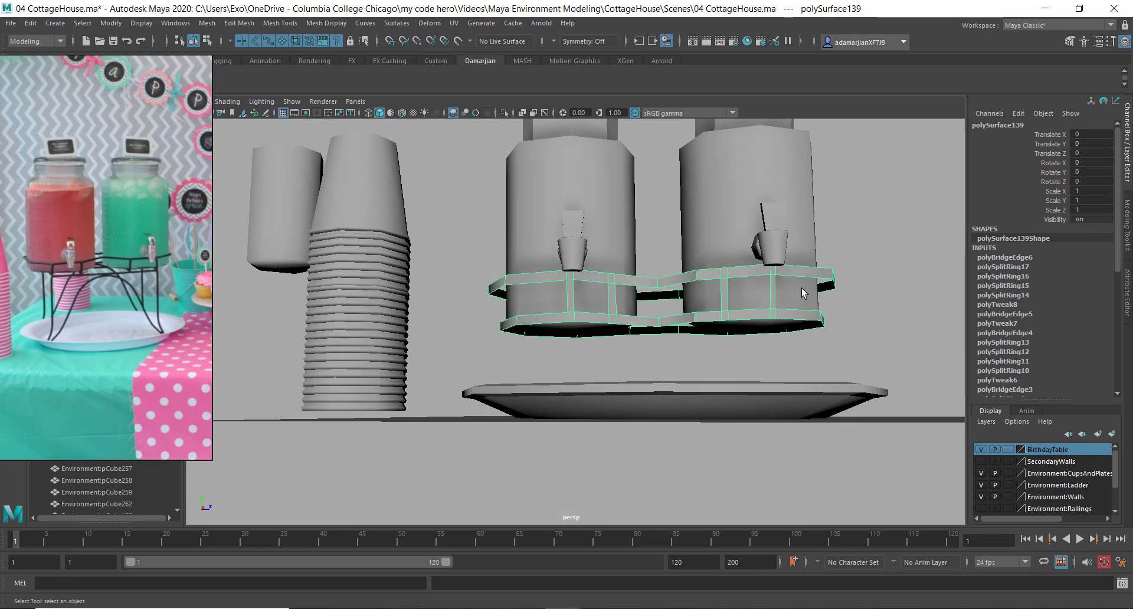
{"action": "left_click_drag", "start_coordinate": [742, 251], "coordinate": [762, 321], "text": "alt"}
{"action": "scroll", "coordinate": [759, 316], "scroll_direction": "up", "scroll_amount": 4}
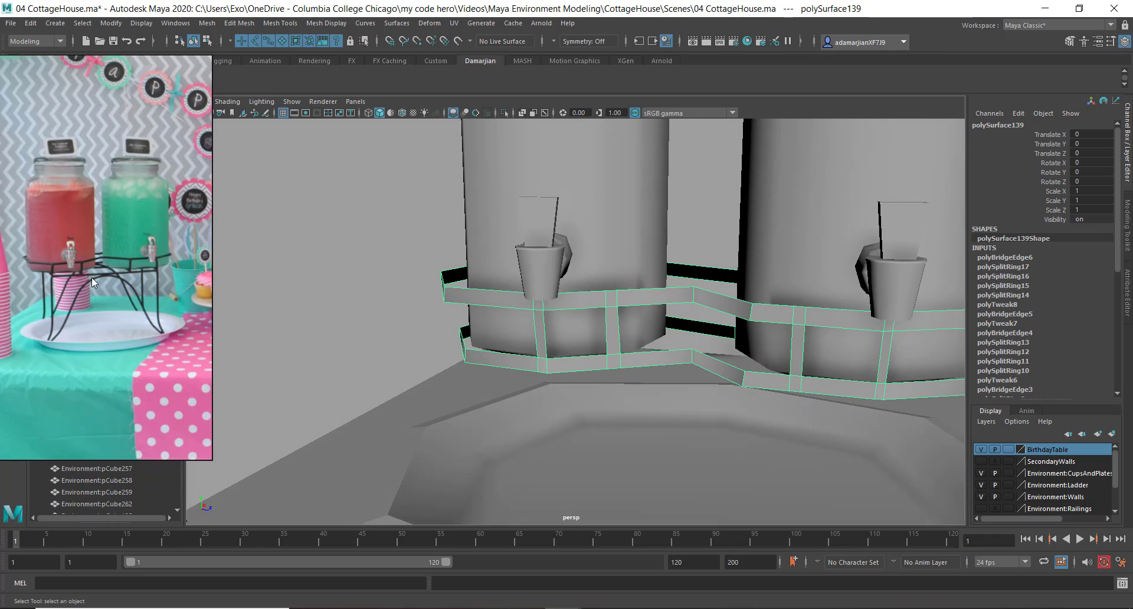
{"action": "scroll", "coordinate": [850, 321], "scroll_direction": "down", "scroll_amount": 3}
{"action": "left_click_drag", "start_coordinate": [906, 345], "coordinate": [707, 270], "text": "alt"}
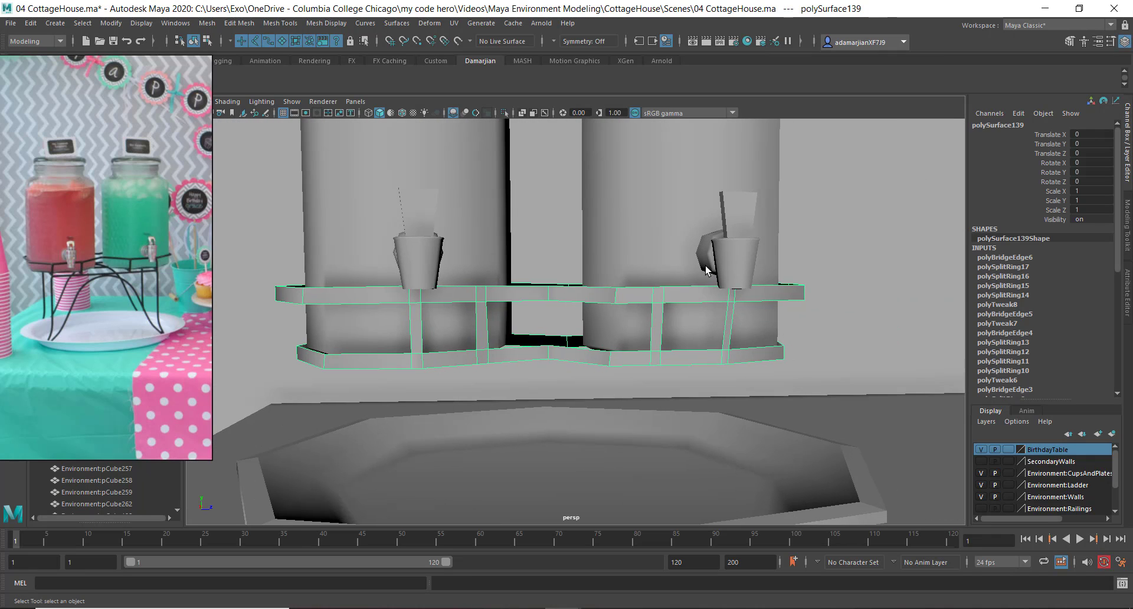
{"action": "left_click_drag", "start_coordinate": [757, 320], "coordinate": [591, 320], "text": "alt"}
{"action": "scroll", "coordinate": [654, 285], "scroll_direction": "down", "scroll_amount": 5}
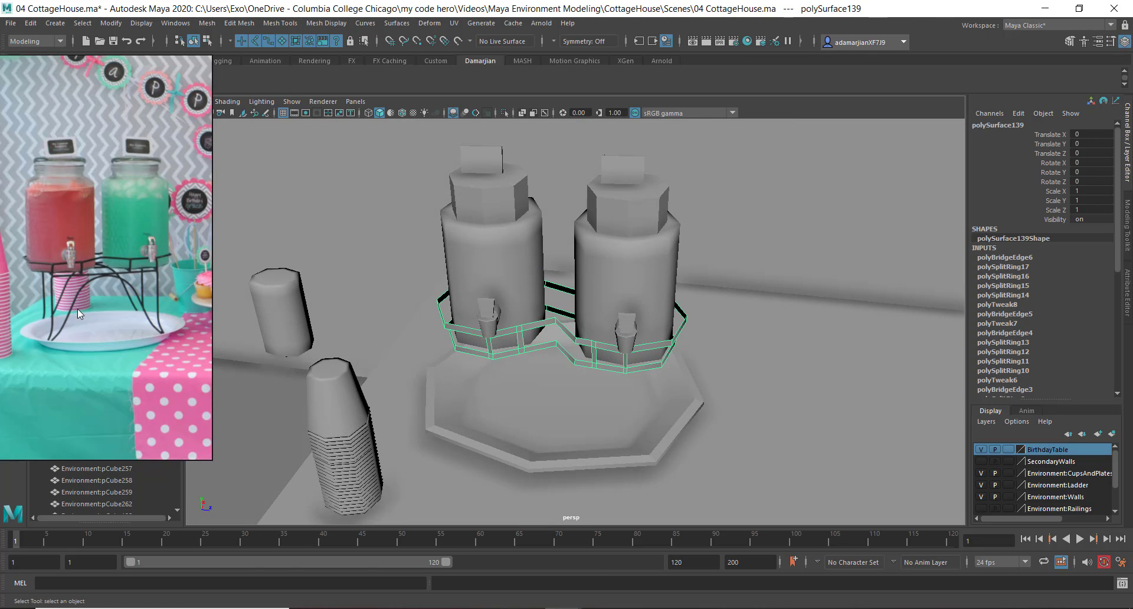
Examine the dispensers and their stand on the table in relation to the rest of the kitchen.
{"action": "right_click_drag", "start_coordinate": [649, 266], "coordinate": [617, 265], "text": "alt"}
{"action": "left_click_drag", "start_coordinate": [618, 265], "coordinate": [652, 246], "text": "alt"}
{"action": "right_click_drag", "start_coordinate": [652, 245], "coordinate": [390, 248], "text": "alt"}
{"action": "middle_click_drag", "start_coordinate": [539, 286], "coordinate": [629, 282], "text": "alt"}
{"action": "left_click_drag", "start_coordinate": [629, 282], "coordinate": [578, 319], "text": "alt"}
{"action": "right_click_drag", "start_coordinate": [578, 319], "coordinate": [628, 347], "text": "alt"}
{"action": "middle_click_drag", "start_coordinate": [596, 328], "coordinate": [657, 320], "text": "alt"}
{"action": "left_click_drag", "start_coordinate": [661, 352], "coordinate": [708, 308], "text": "alt"}
{"action": "right_click_drag", "start_coordinate": [708, 308], "coordinate": [651, 321], "text": "alt"}
{"action": "left_click_drag", "start_coordinate": [650, 321], "coordinate": [587, 372], "text": "alt"}
{"action": "right_click_drag", "start_coordinate": [590, 372], "coordinate": [605, 371], "text": "alt"}
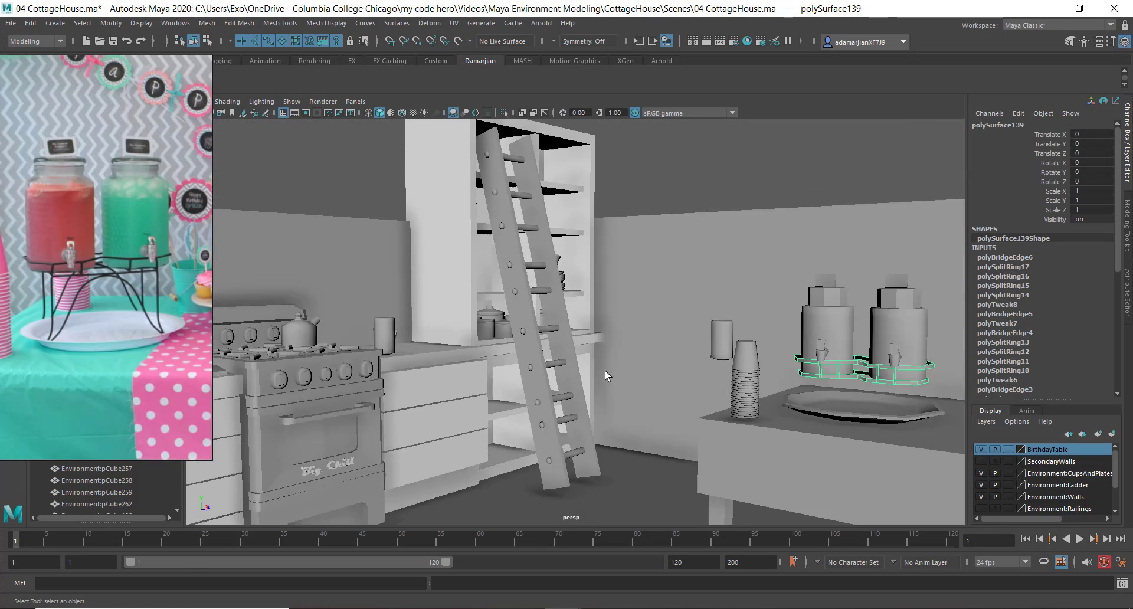
{"action": "left_click_drag", "start_coordinate": [606, 372], "coordinate": [581, 357], "text": "alt"}
Delete the dispenser stand's construction history and save the scene.
{"action": "left_click_drag", "start_coordinate": [109, 118], "coordinate": [377, 221]}
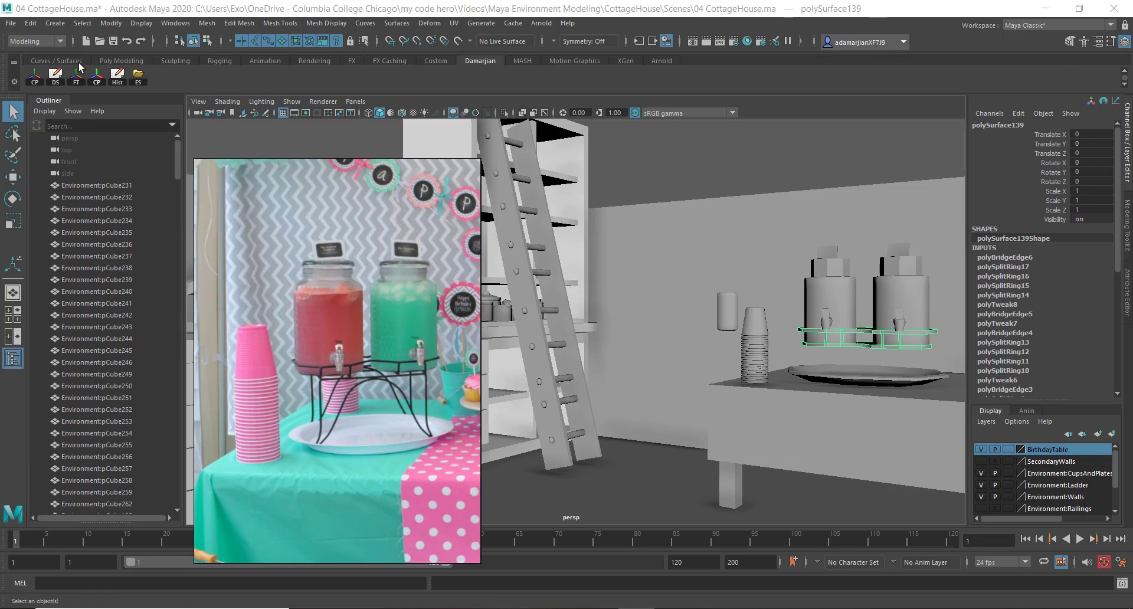
{"action": "left_click", "coordinate": [118, 75]}
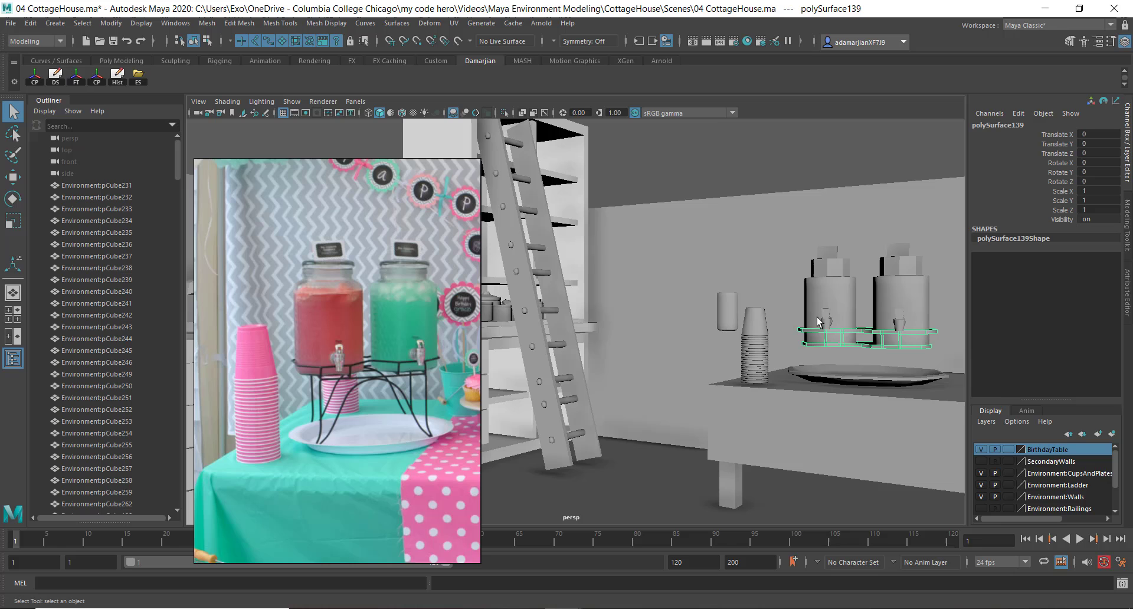
{"action": "key", "text": "ctrl+s"}
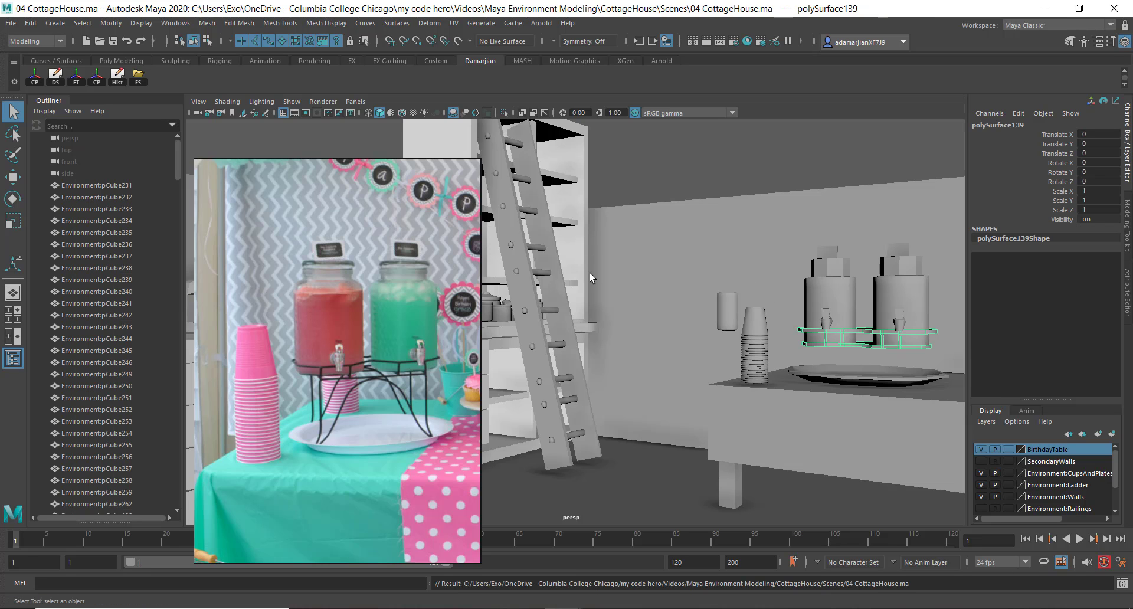
Compare the modelled table with the reference picture, widened to take in the whole party table and banner.
{"action": "middle_click_drag", "start_coordinate": [846, 380], "coordinate": [784, 370], "text": "alt"}
{"action": "left_click_drag", "start_coordinate": [784, 370], "coordinate": [782, 387], "text": "alt"}
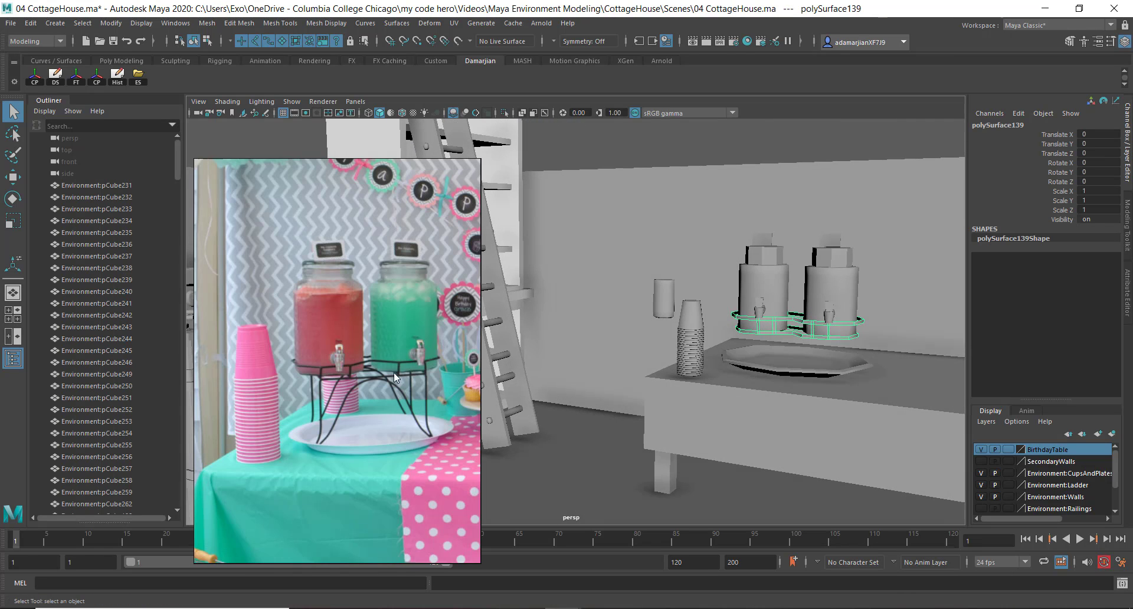
{"action": "scroll", "coordinate": [351, 408], "scroll_direction": "down", "scroll_amount": 2}
{"action": "left_click", "coordinate": [385, 412]}
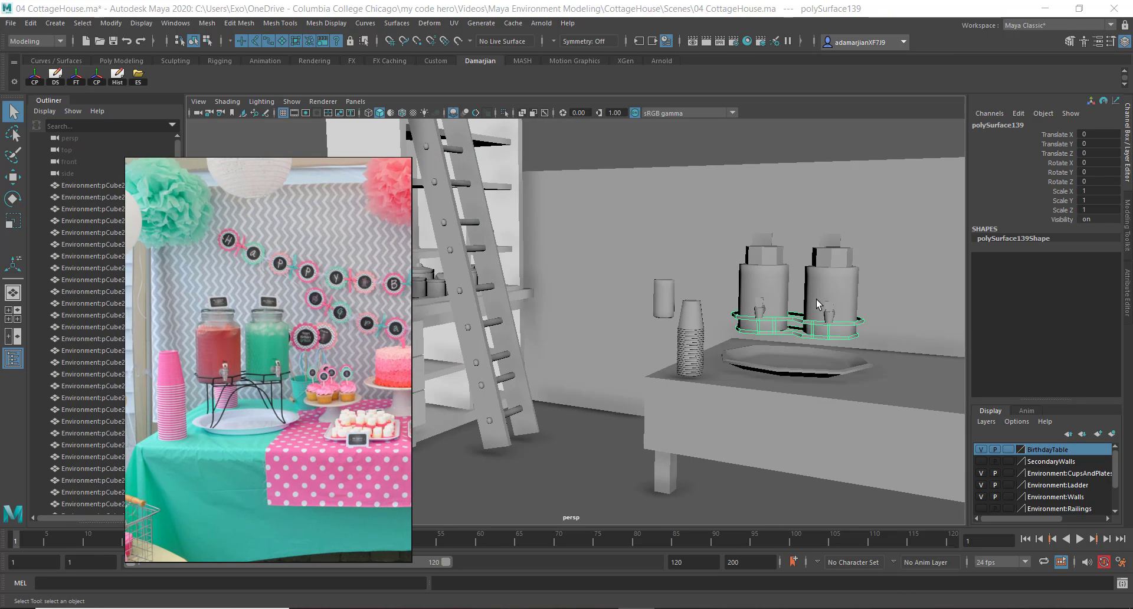